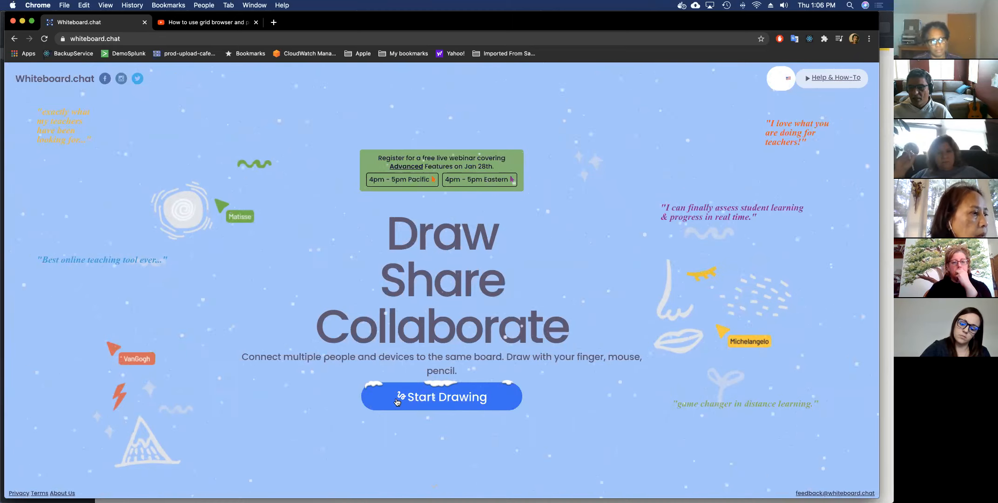
# Choose Start Drawing, then Start Teaching to open a blank Instructor Board.
pyautogui.click(398, 401)
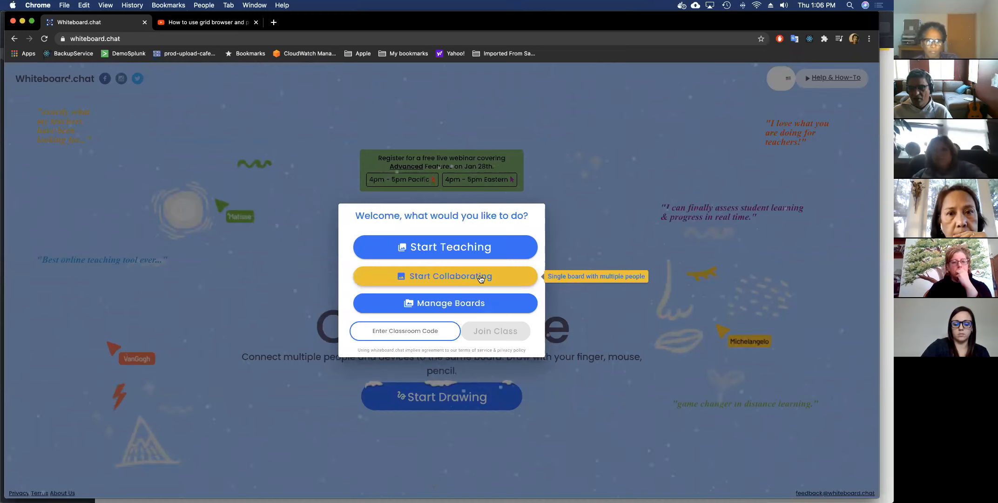
pyautogui.click(477, 251)
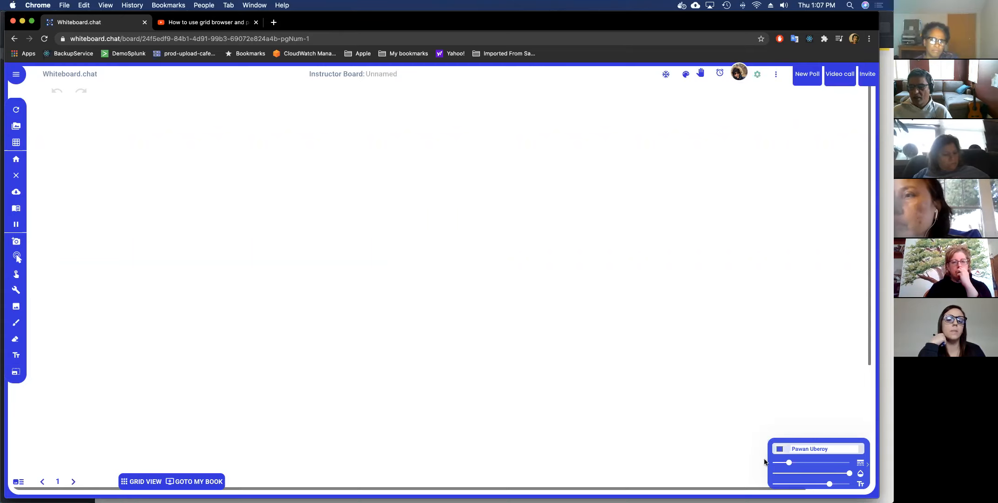
# Draw a blue two-loop freehand scribble near the board centre.
pyautogui.click(790, 484)
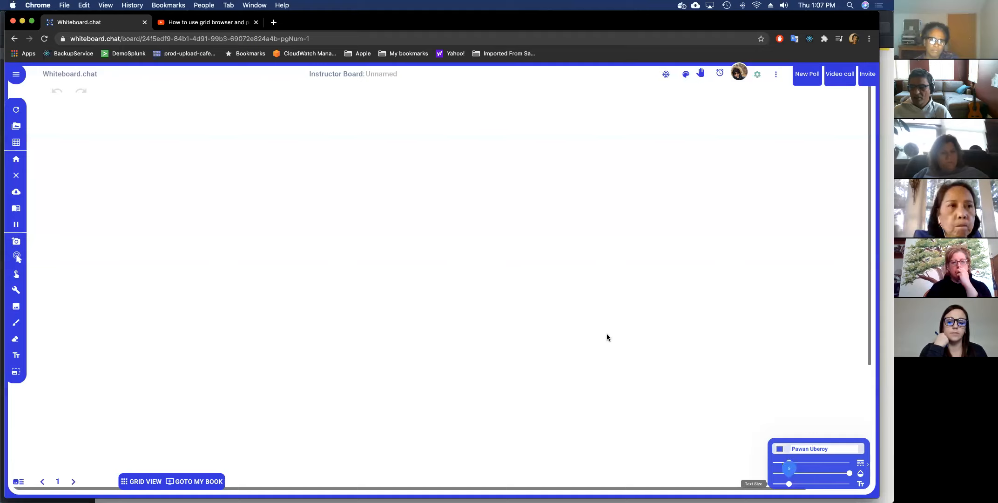
pyautogui.moveTo(393, 239)
pyautogui.mouseDown()
pyautogui.moveTo(448, 218)
pyautogui.moveTo(440, 279)
pyautogui.mouseUp()
pyautogui.moveTo(457, 242)
pyautogui.mouseDown()
pyautogui.moveTo(447, 272)
pyautogui.moveTo(482, 293)
pyautogui.moveTo(520, 266)
pyautogui.mouseUp()
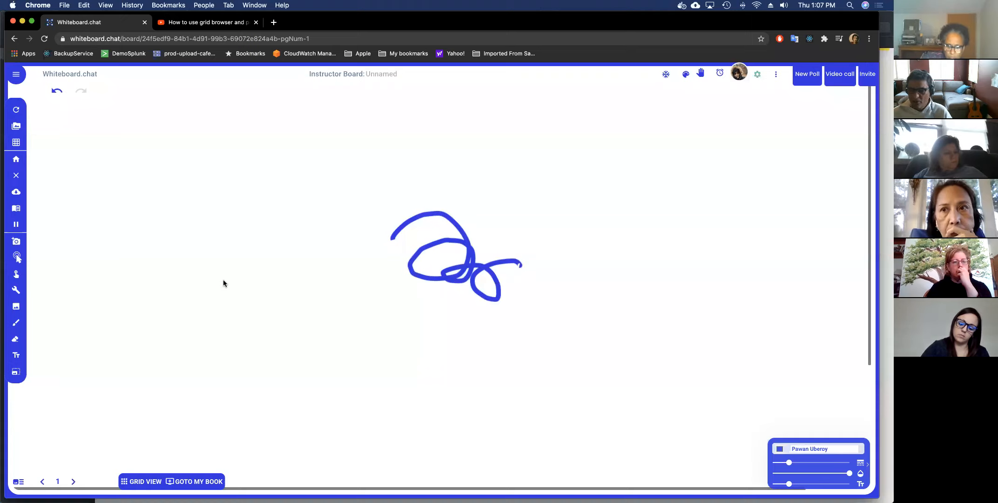
# Switch the pen colour to magenta pink and draw a 6 shape left of the scribble.
pyautogui.click(780, 450)
pyautogui.click(826, 402)
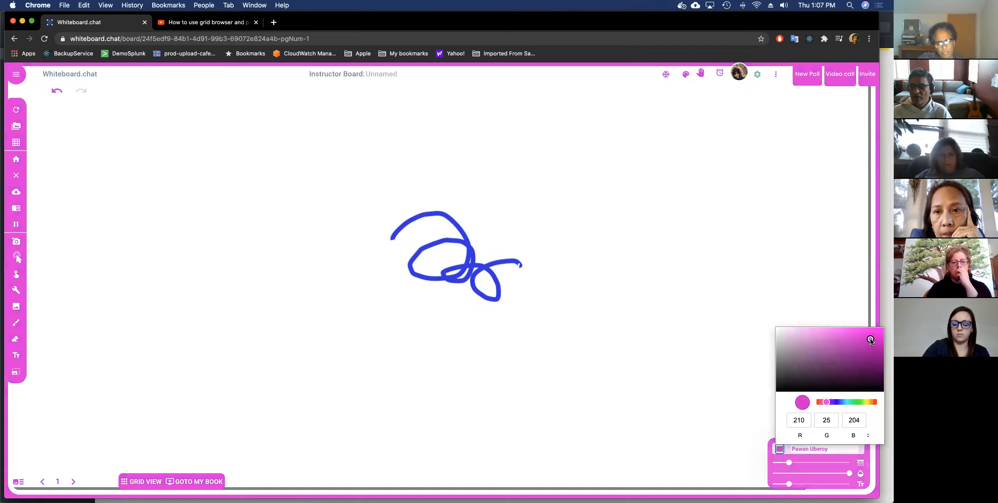
pyautogui.moveTo(259, 215); pyautogui.dragTo(272, 214)
pyautogui.moveTo(235, 266)
pyautogui.mouseDown()
pyautogui.moveTo(291, 263)
pyautogui.moveTo(243, 259)
pyautogui.mouseUp()
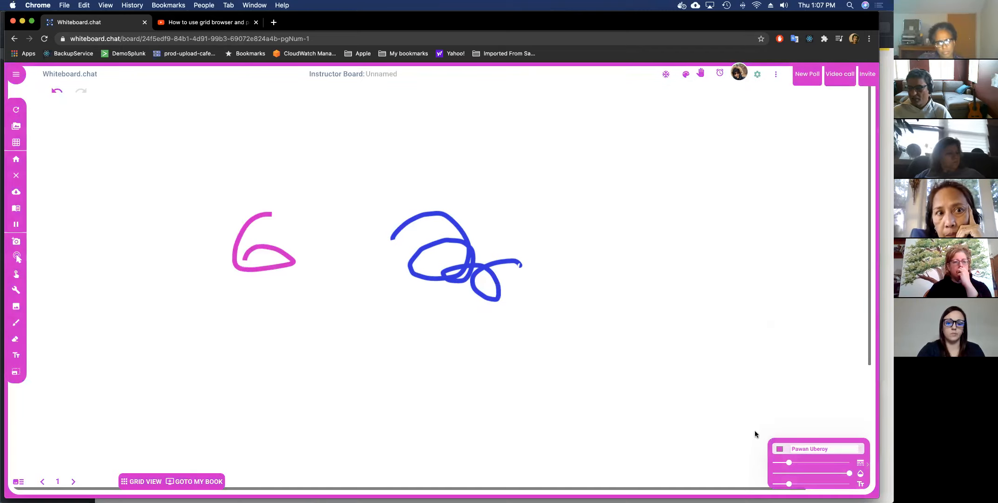
# Draw a thicker pink hook below the scribble, then a dashed pink curve above it.
pyautogui.click(801, 463)
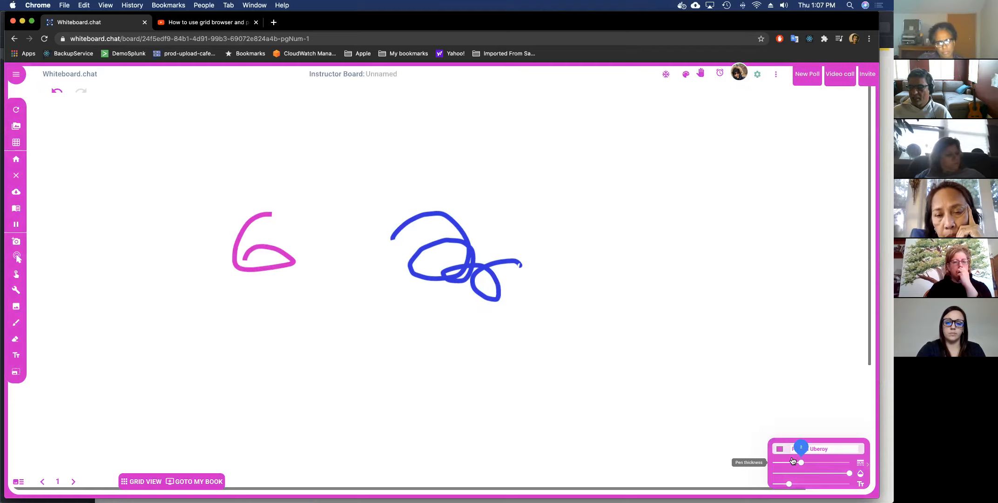
pyautogui.moveTo(459, 368)
pyautogui.mouseDown()
pyautogui.moveTo(539, 334)
pyautogui.moveTo(528, 326)
pyautogui.moveTo(534, 381)
pyautogui.mouseUp()
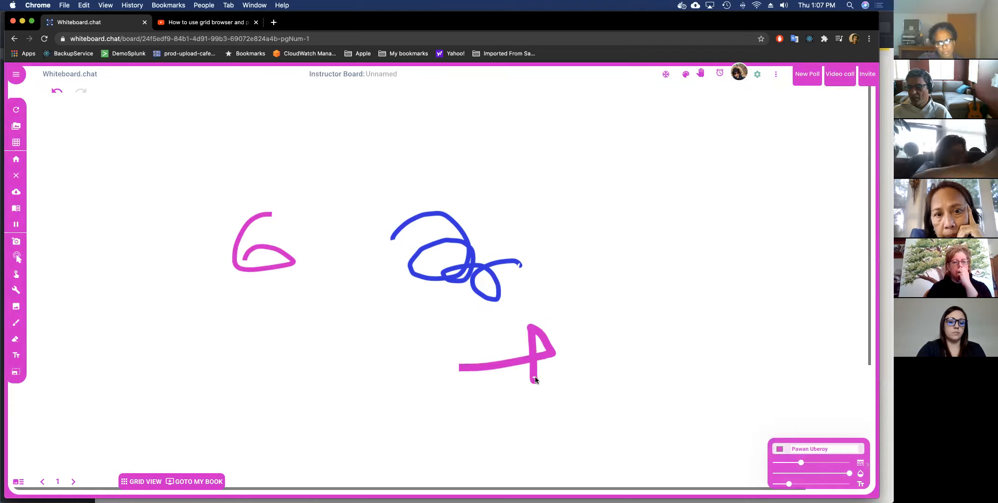
pyautogui.moveTo(794, 463); pyautogui.dragTo(785, 462)
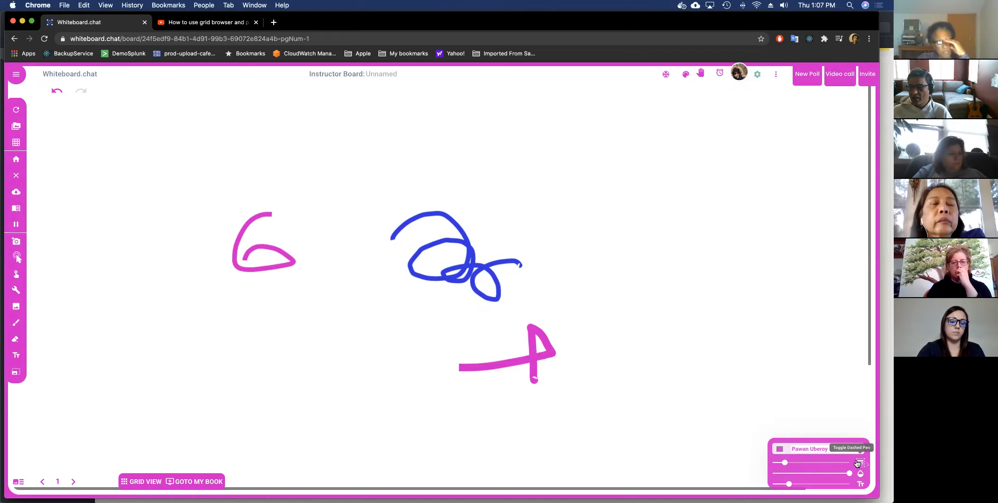
pyautogui.moveTo(492, 134); pyautogui.dragTo(497, 148)
pyautogui.moveTo(520, 191); pyautogui.dragTo(602, 218)
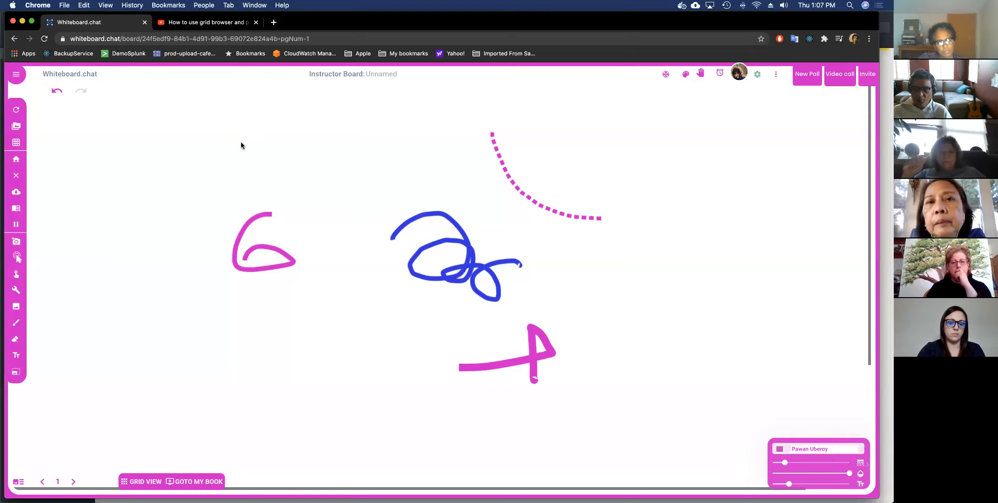
# Add the text 'hello', then switch to the Chewy font and add 'Default font' beside it.
pyautogui.write('hello')
pyautogui.press('Return')
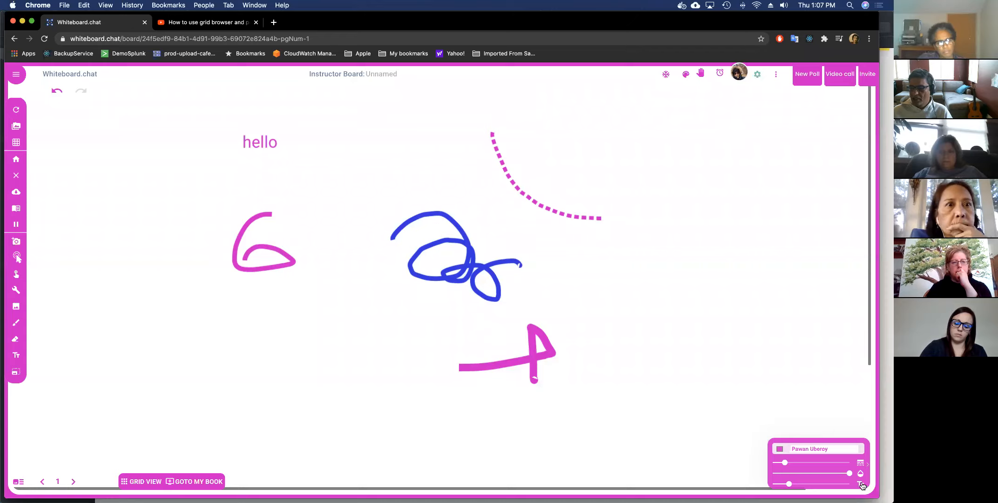
pyautogui.click(863, 483)
pyautogui.click(866, 439)
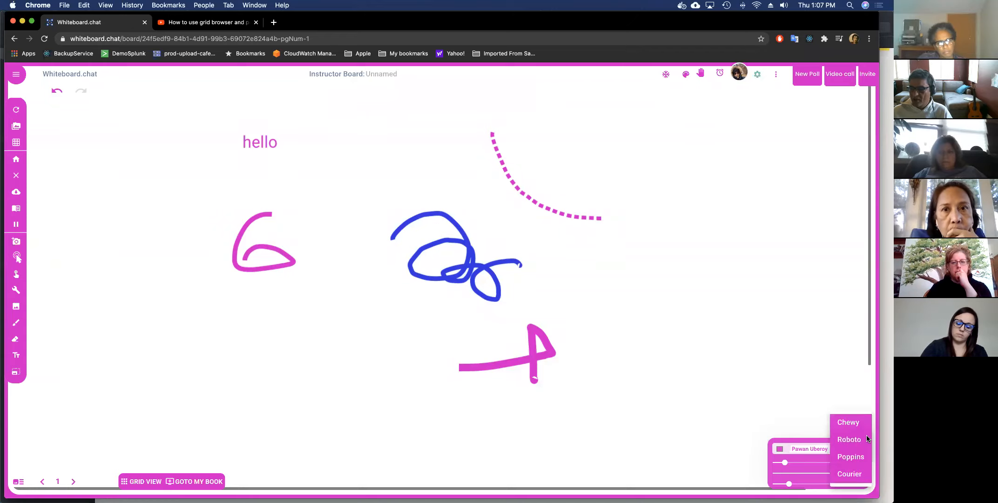
pyautogui.click(860, 427)
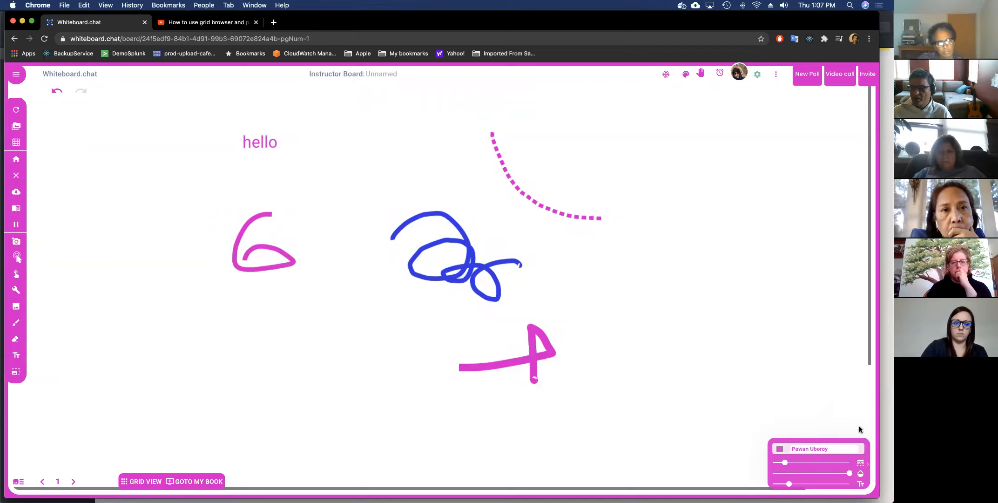
pyautogui.click(333, 152)
pyautogui.write('Defa')
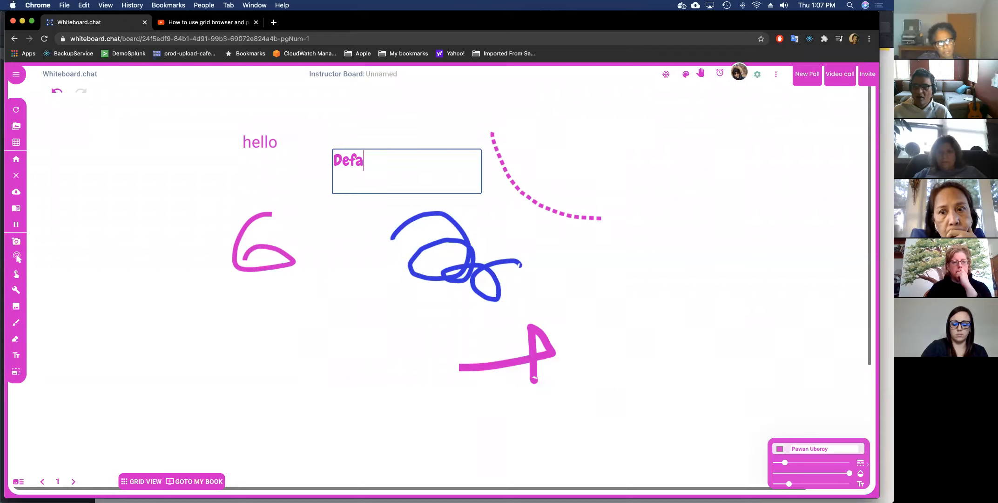
pyautogui.write('ult font')
pyautogui.press('Return')
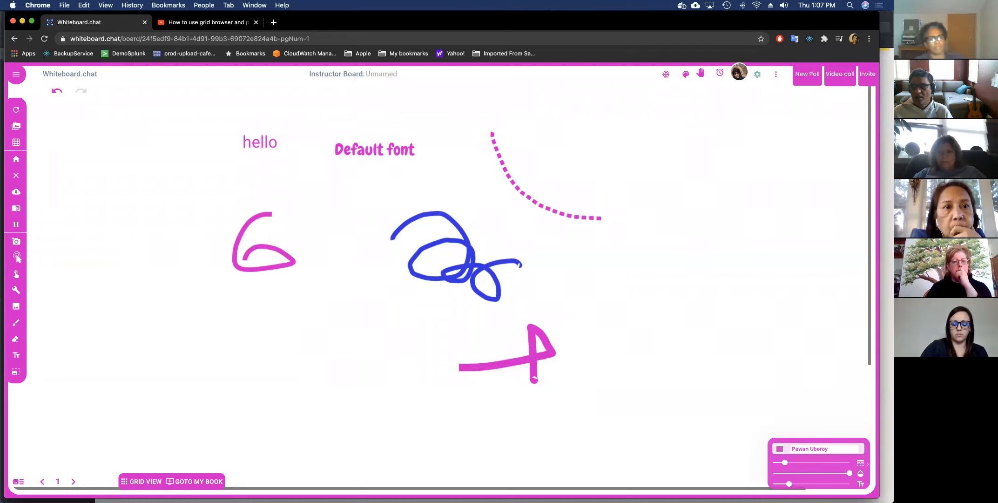
# Raise the text size from 5 to 10 and add 'Bigger text'.
pyautogui.moveTo(786, 484)
pyautogui.moveTo(786, 484); pyautogui.dragTo(816, 485)
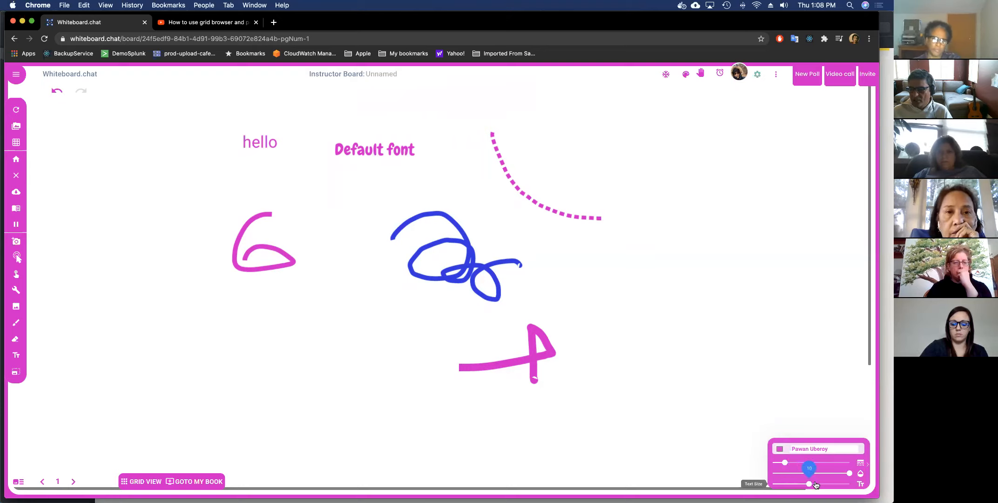
pyautogui.click(201, 188)
pyautogui.write('Bigg')
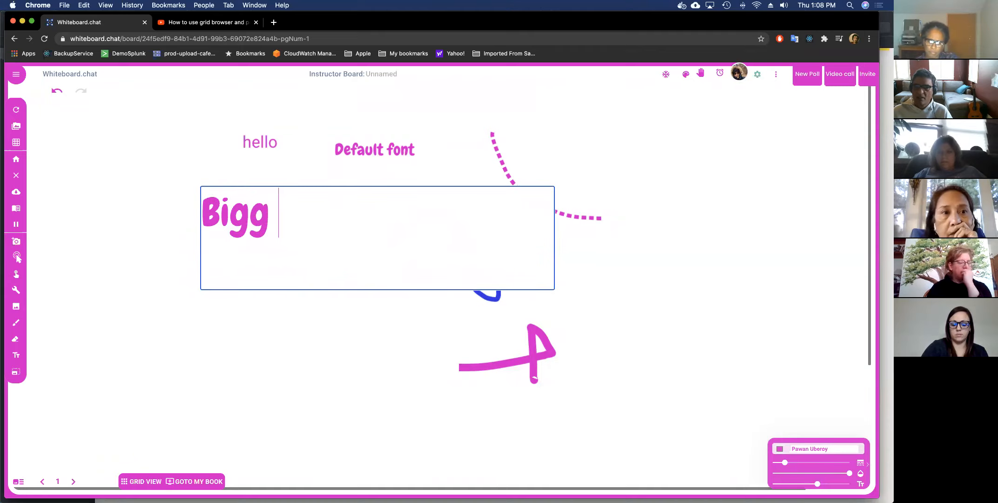
pyautogui.write('er text')
pyautogui.press('Return')
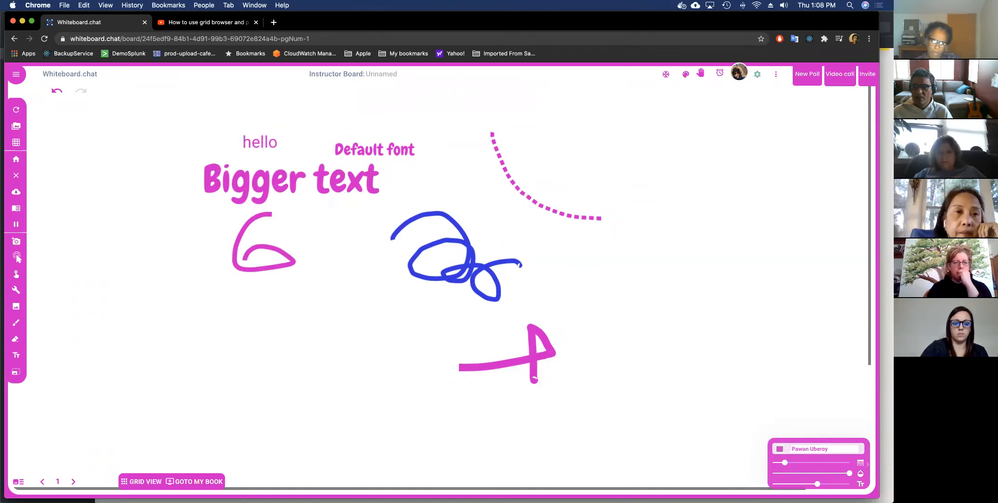
# Add a resized two-line text box reading 'ereere' / 'erere', then reduce text size to 6.
pyautogui.click(340, 285)
pyautogui.write('ere')
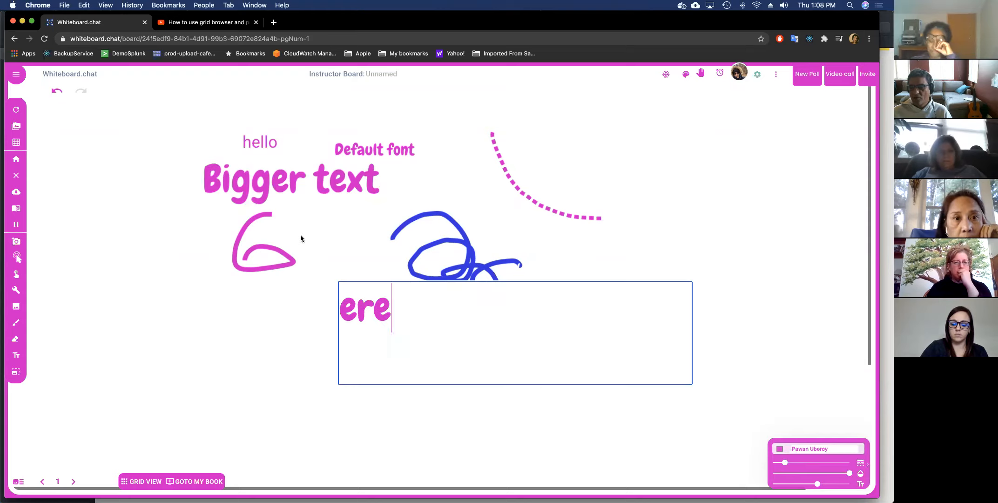
pyautogui.moveTo(691, 383)
pyautogui.mouseDown()
pyautogui.moveTo(756, 340)
pyautogui.moveTo(470, 465)
pyautogui.mouseUp()
pyautogui.write('ere')
pyautogui.press('Return')
pyautogui.write('erere')
pyautogui.press('Escape')
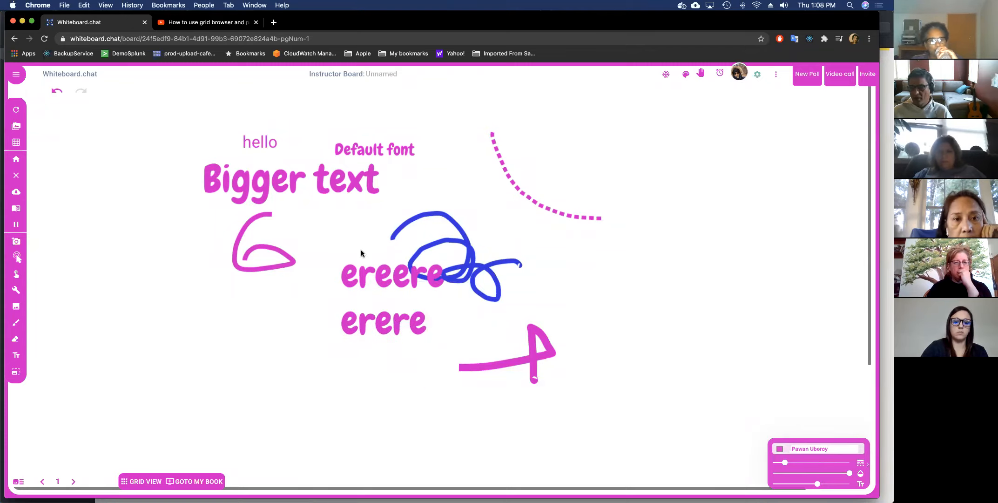
pyautogui.moveTo(816, 484); pyautogui.dragTo(793, 482)
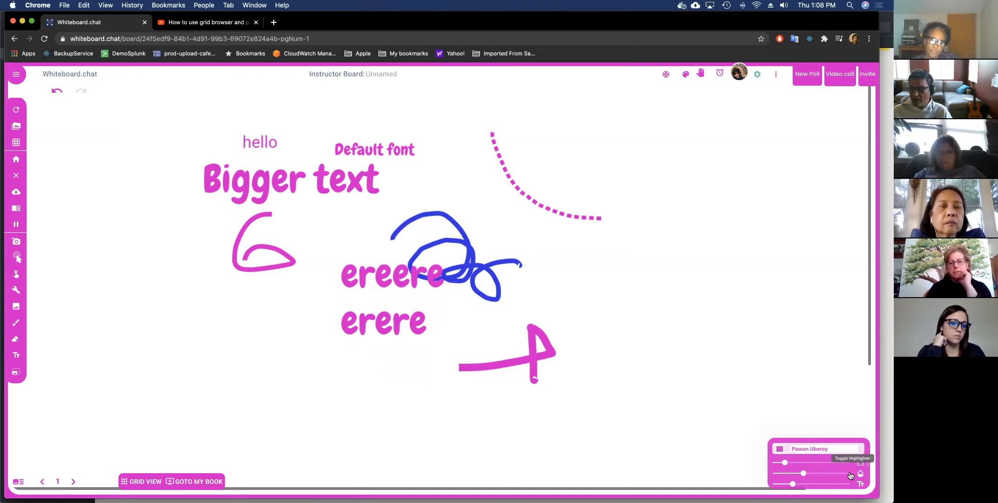
# Highlight 'Default font' with pen opacity 40, then restore full opacity.
pyautogui.moveTo(850, 474); pyautogui.dragTo(784, 472)
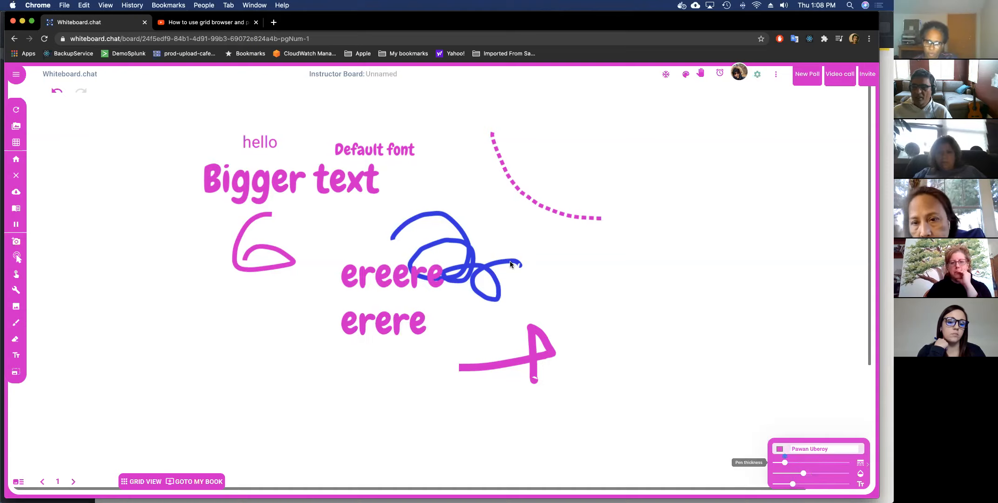
pyautogui.moveTo(342, 147); pyautogui.dragTo(423, 149)
pyautogui.moveTo(309, 151); pyautogui.dragTo(442, 152)
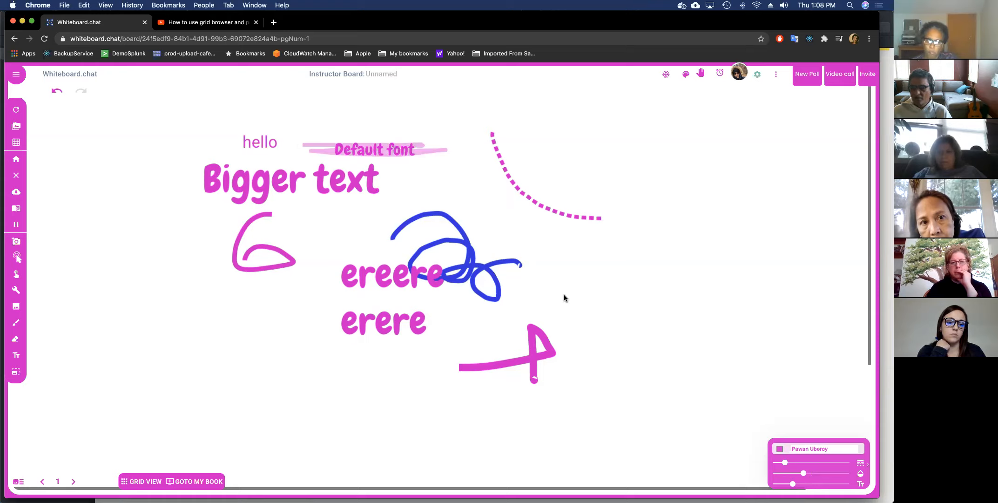
pyautogui.moveTo(808, 478); pyautogui.dragTo(850, 474)
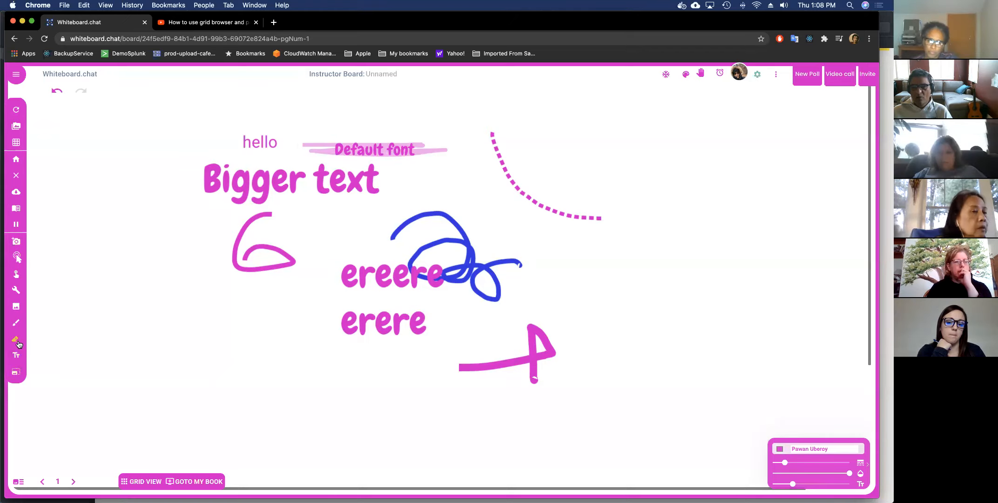
# Add small 'ere' text labels on the left side of the board.
pyautogui.click(18, 356)
pyautogui.click(151, 300)
pyautogui.click(167, 374)
pyautogui.click(167, 374)
pyautogui.write('ere')
pyautogui.click(173, 337)
pyautogui.click(159, 318)
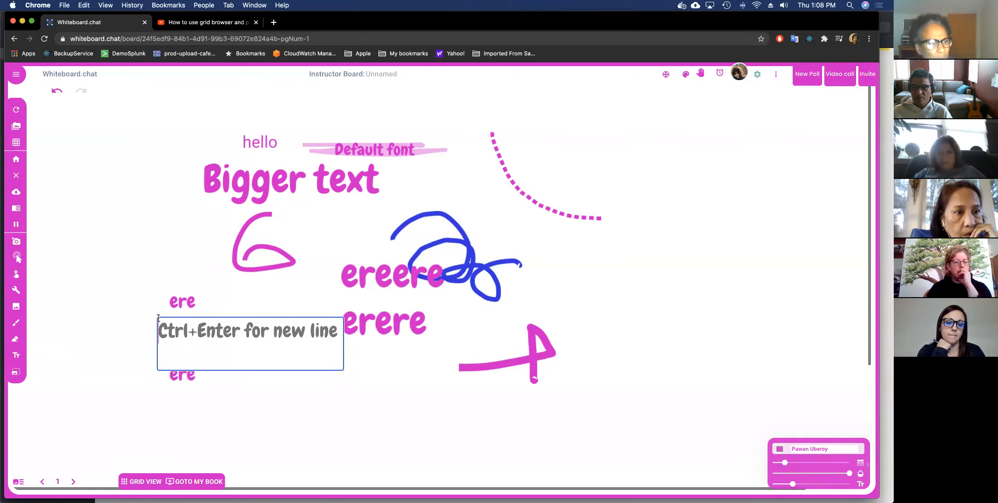
pyautogui.click(129, 323)
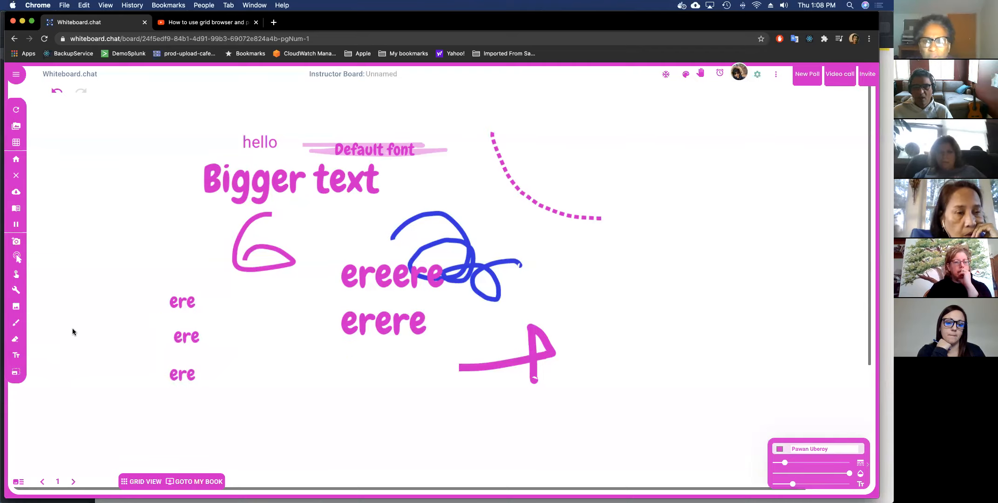
# Erase the pink 6 stroke, the blue scribble and the erere text.
pyautogui.click(16, 339)
pyautogui.moveTo(216, 252); pyautogui.dragTo(234, 252)
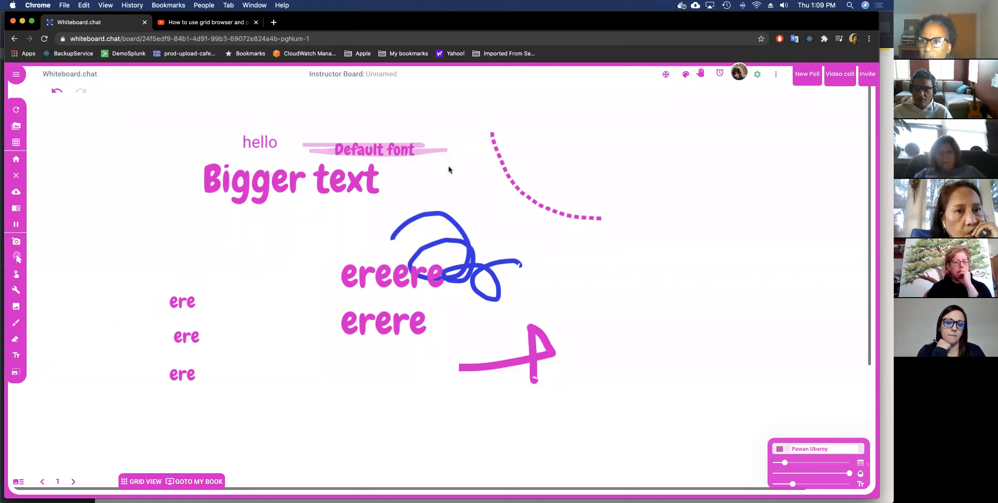
pyautogui.moveTo(440, 194)
pyautogui.mouseDown()
pyautogui.moveTo(475, 256)
pyautogui.moveTo(426, 266)
pyautogui.moveTo(317, 171)
pyautogui.moveTo(361, 144)
pyautogui.moveTo(533, 161)
pyautogui.mouseUp()
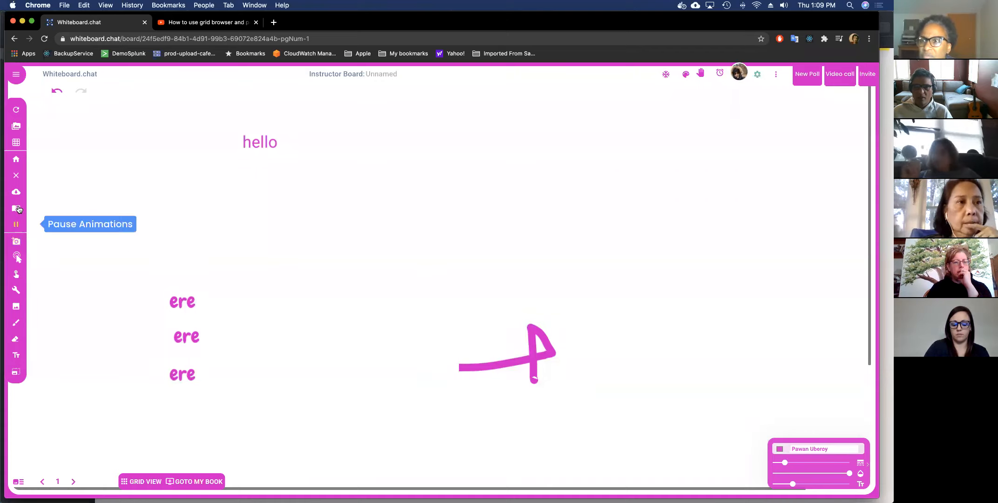
# Clear the whole board for everyone and draw a pink C stroke.
pyautogui.click(18, 177)
pyautogui.click(480, 296)
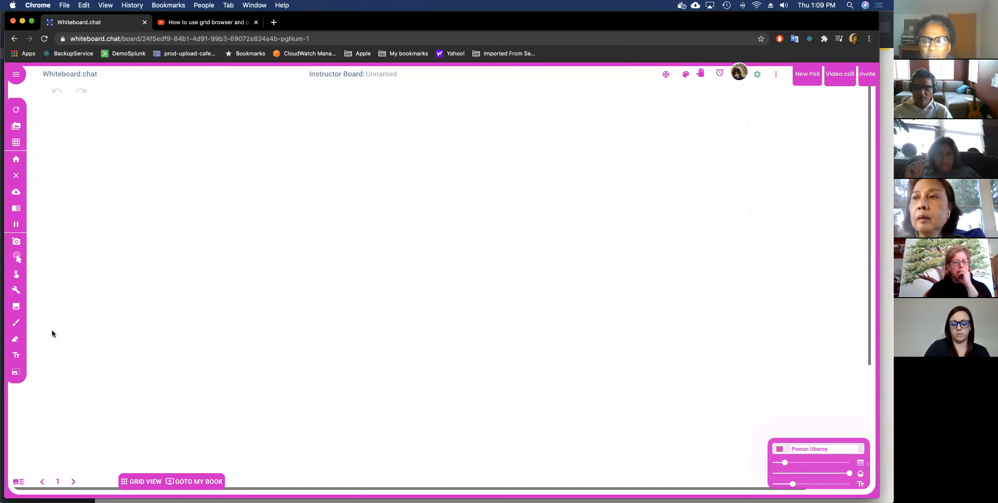
pyautogui.click(16, 323)
pyautogui.moveTo(205, 292)
pyautogui.mouseDown()
pyautogui.moveTo(195, 322)
pyautogui.moveTo(216, 328)
pyautogui.mouseUp()
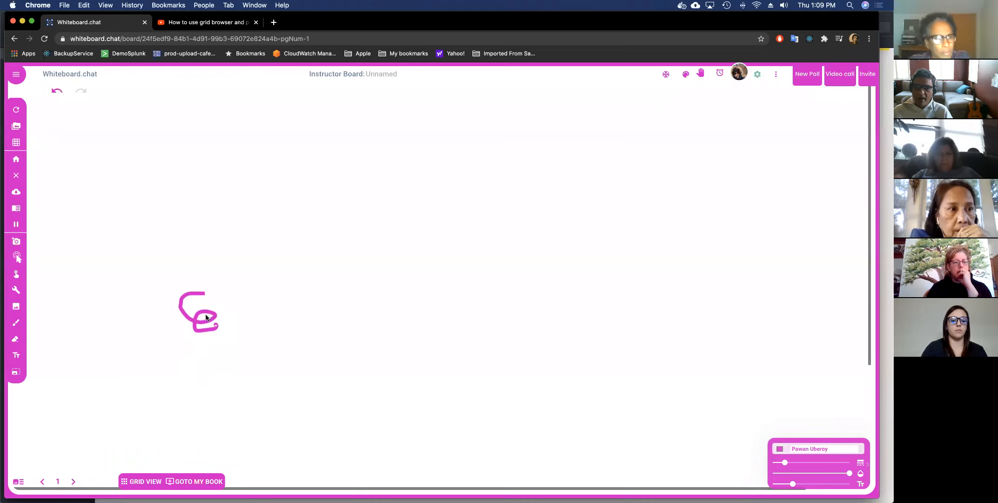
# Check the class default tool in board settings, leave it on Brush, and erase the pink scribble.
pyautogui.click(758, 75)
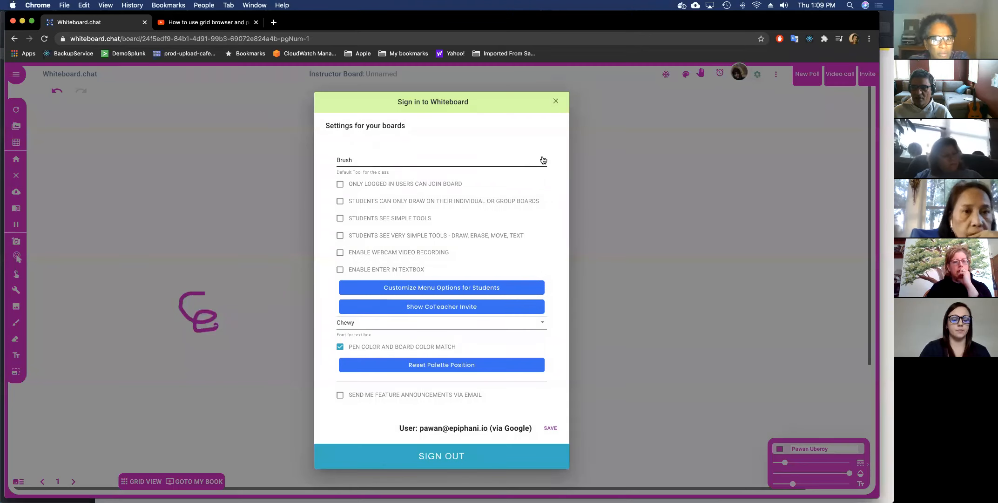
pyautogui.click(543, 160)
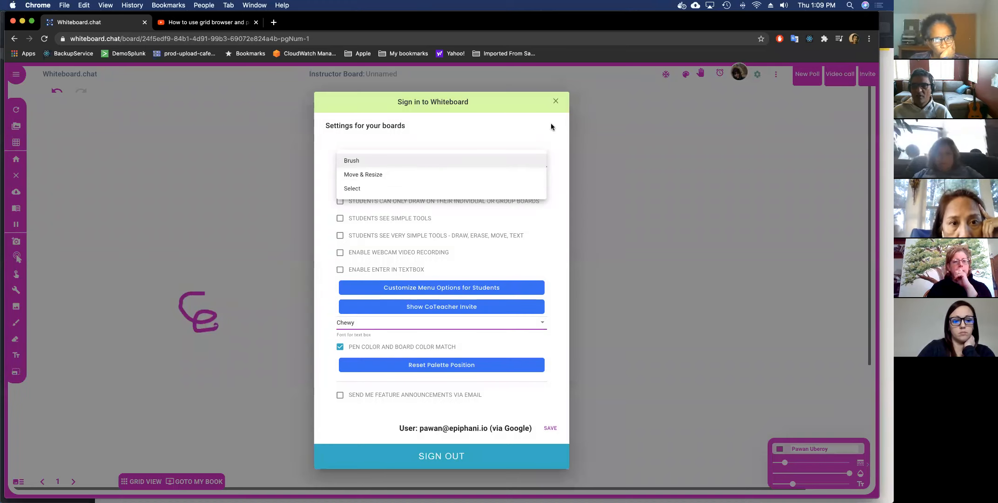
pyautogui.click(555, 102)
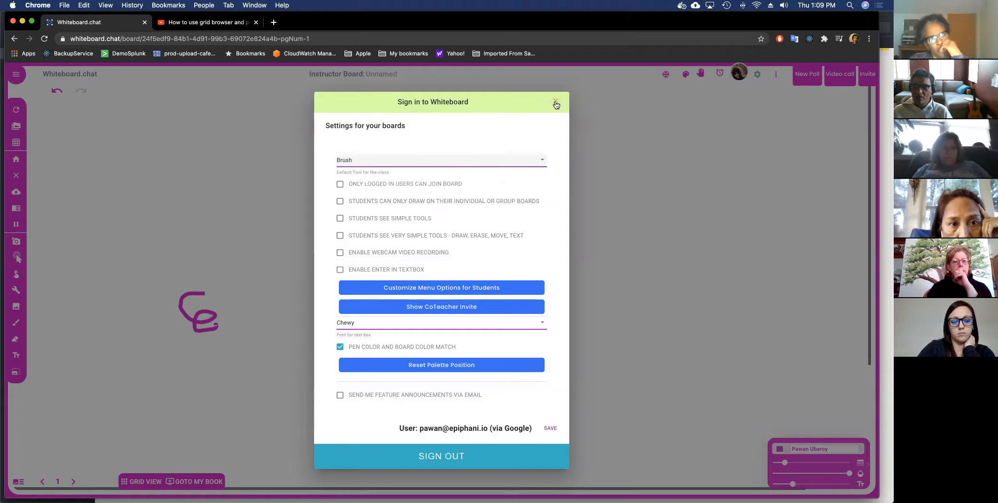
pyautogui.click(555, 102)
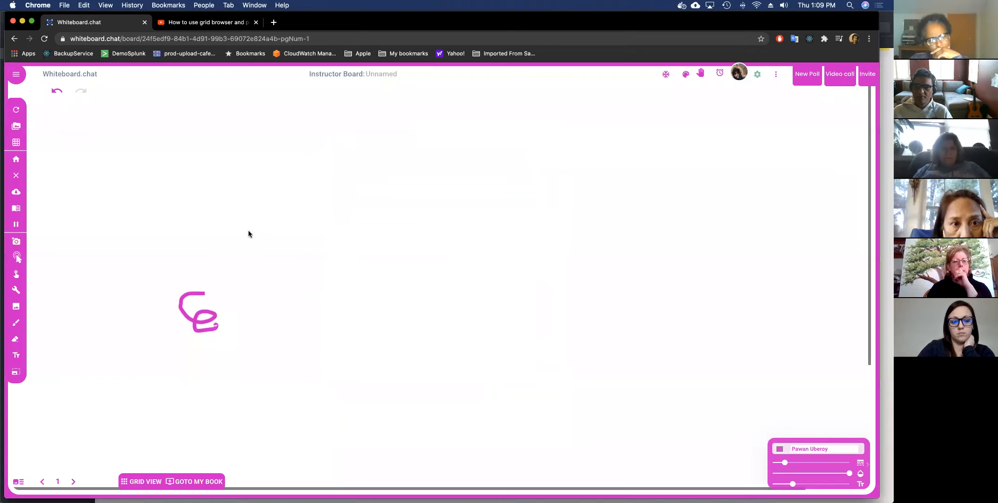
pyautogui.click(195, 294)
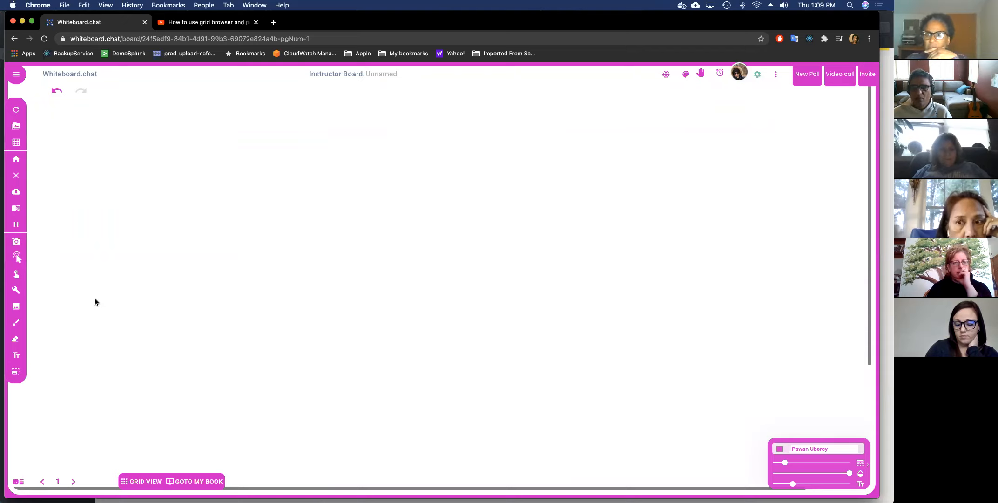
# Upload demoPages.pdf from the computer, found by searching 'demopage'.
pyautogui.click(23, 307)
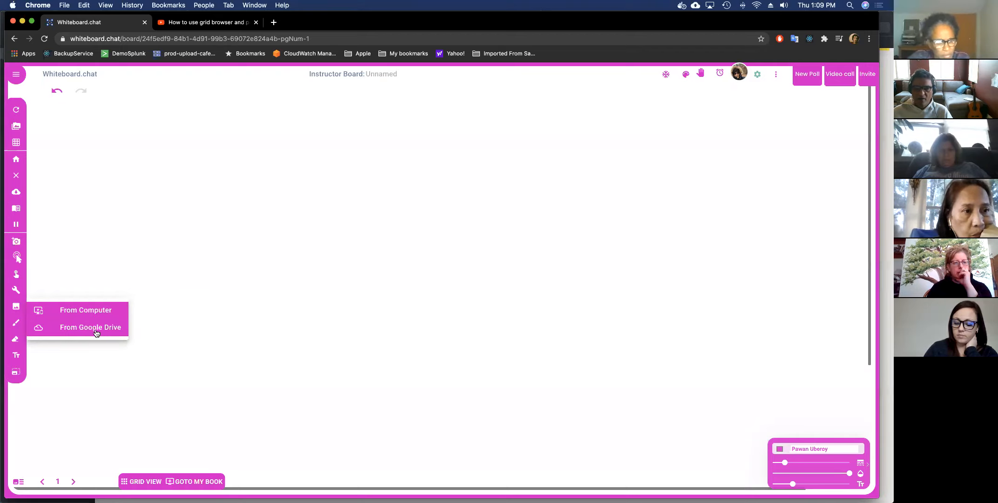
pyautogui.click(90, 315)
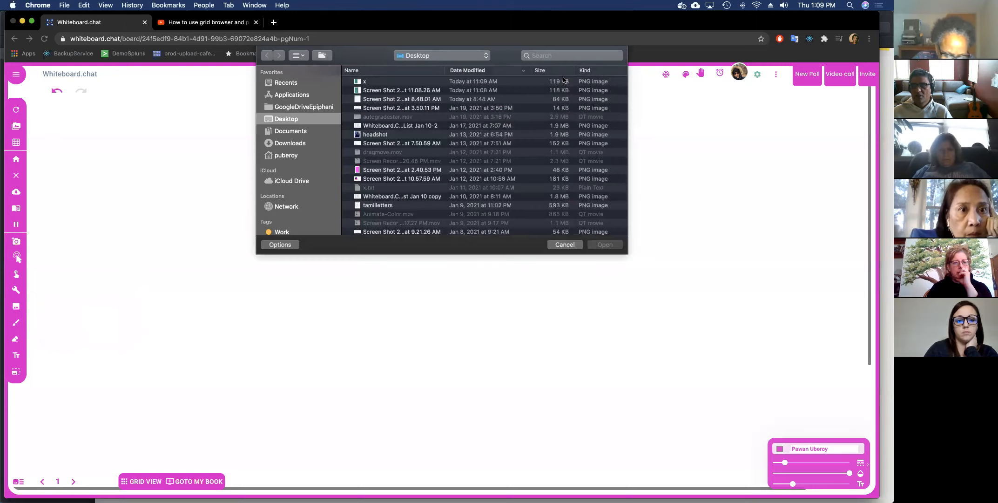
pyautogui.click(552, 56)
pyautogui.write('demo')
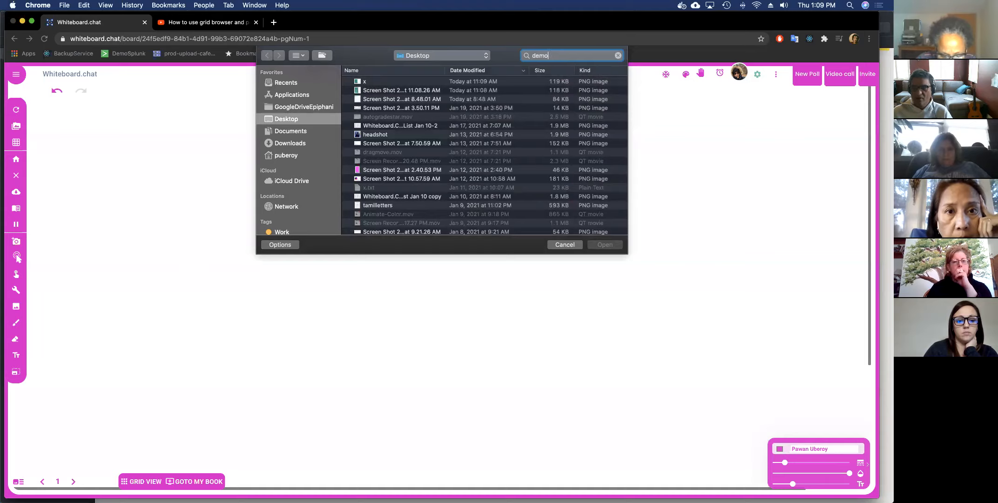
pyautogui.write('page')
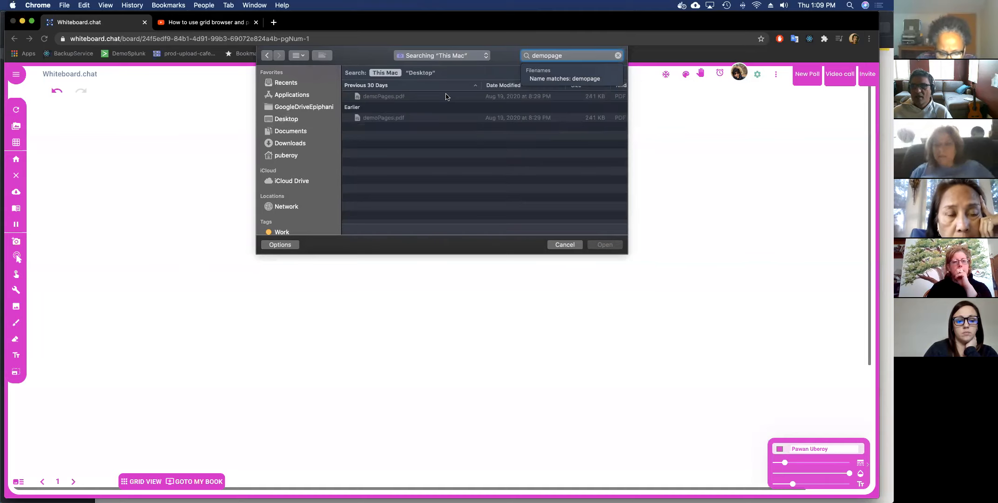
pyautogui.click(441, 95)
pyautogui.doubleClick(439, 98)
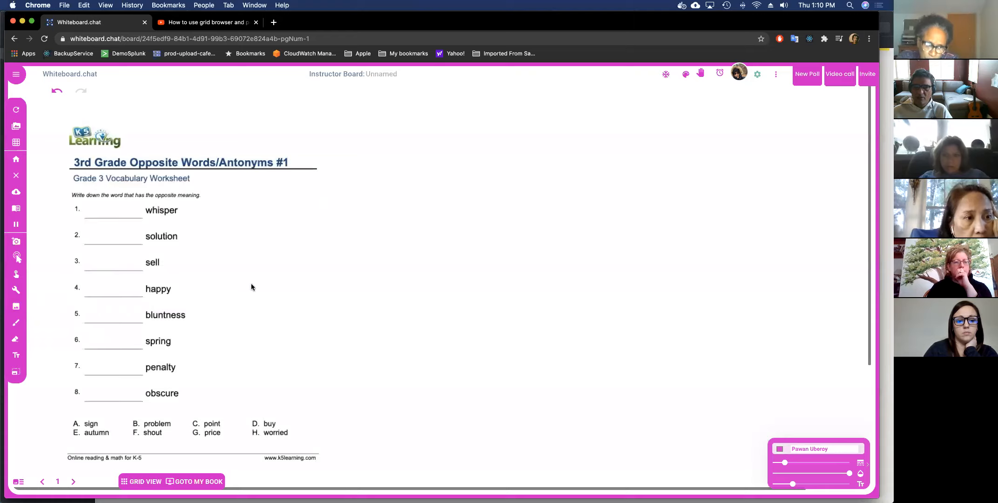
# Handwrite 1, 2 and 3 beside the worksheets on pages 1, 2 and 3.
pyautogui.moveTo(252, 280)
pyautogui.mouseDown()
pyautogui.moveTo(258, 325)
pyautogui.moveTo(236, 336)
pyautogui.moveTo(269, 334)
pyautogui.mouseUp()
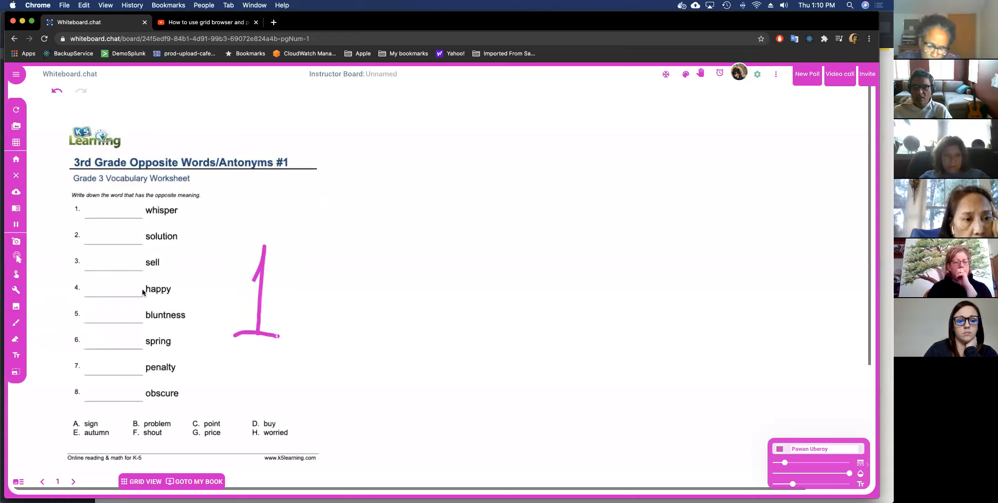
pyautogui.click(74, 482)
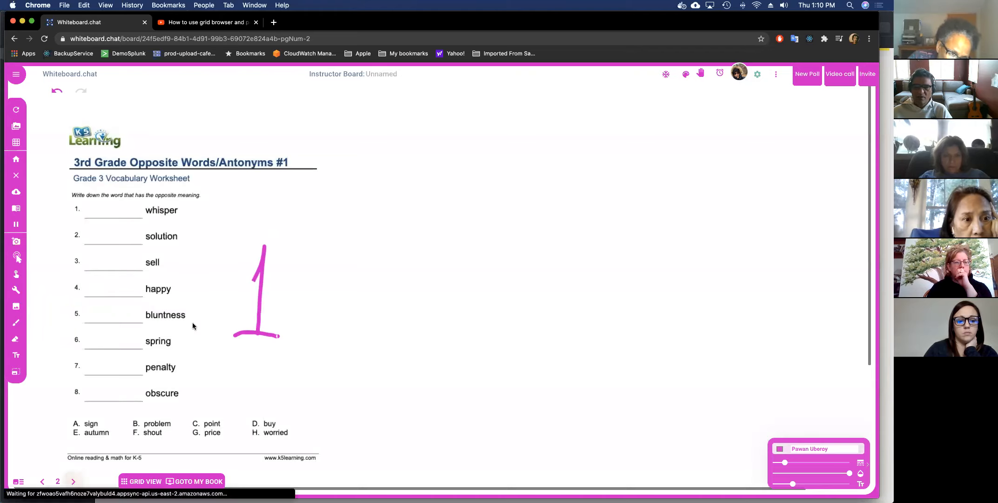
pyautogui.moveTo(290, 236)
pyautogui.mouseDown()
pyautogui.moveTo(339, 270)
pyautogui.moveTo(299, 312)
pyautogui.moveTo(324, 322)
pyautogui.mouseUp()
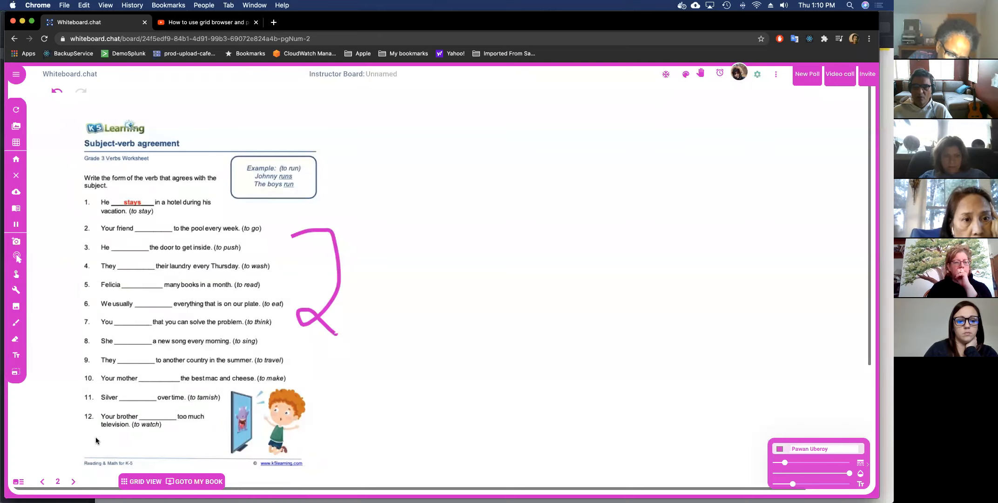
pyautogui.click(73, 482)
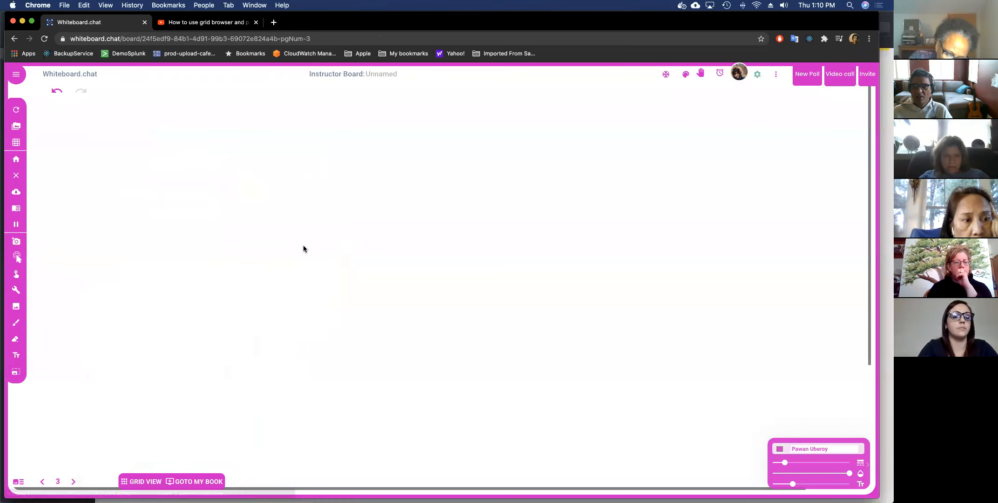
pyautogui.moveTo(246, 237)
pyautogui.mouseDown()
pyautogui.moveTo(286, 259)
pyautogui.moveTo(228, 332)
pyautogui.mouseUp()
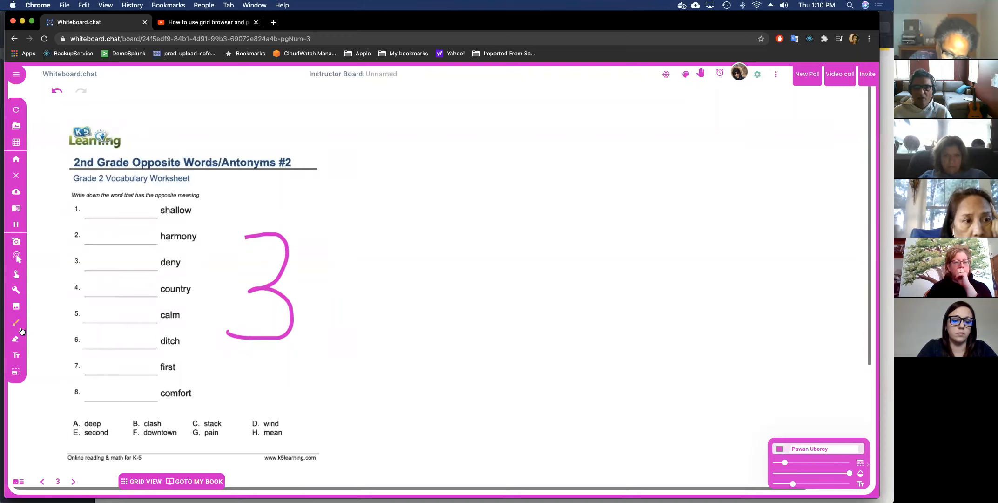
# Type 'allow' on answer line 3 of the third worksheet.
pyautogui.click(16, 355)
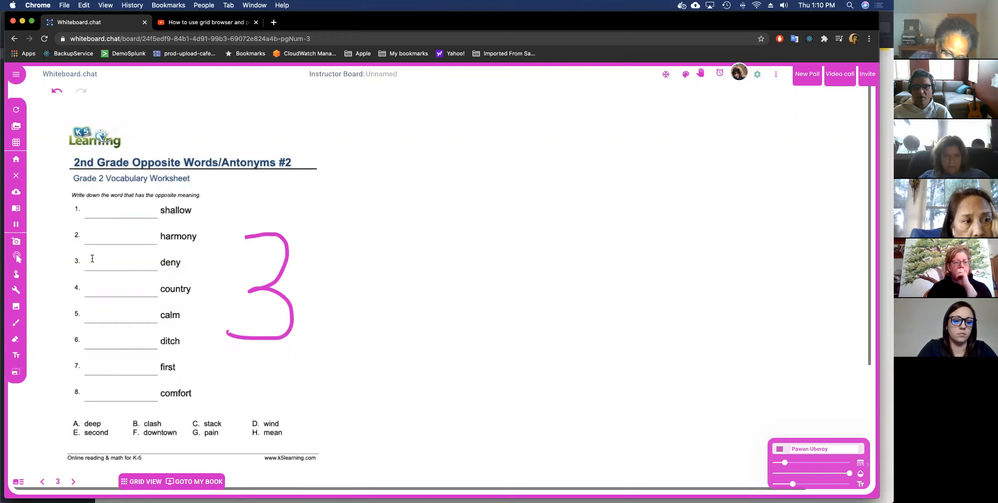
pyautogui.click(92, 258)
pyautogui.write('allow')
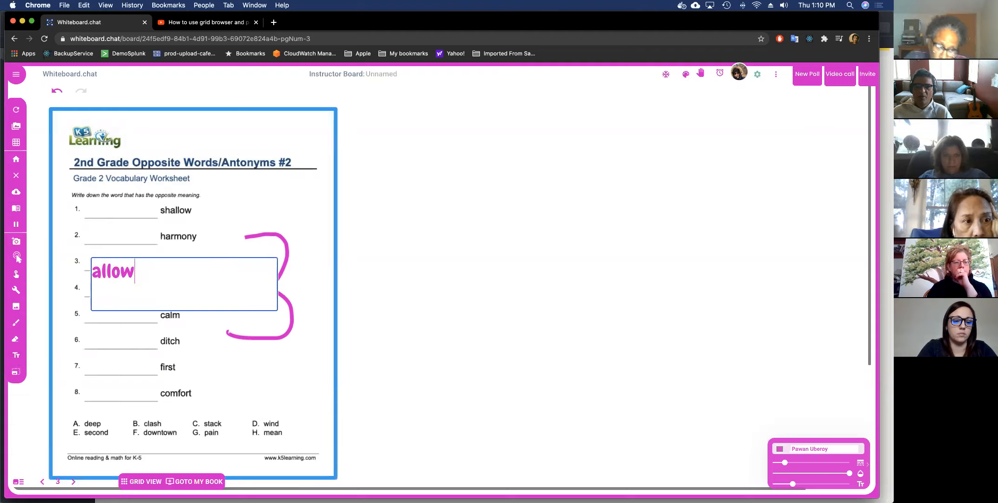
pyautogui.press('Return')
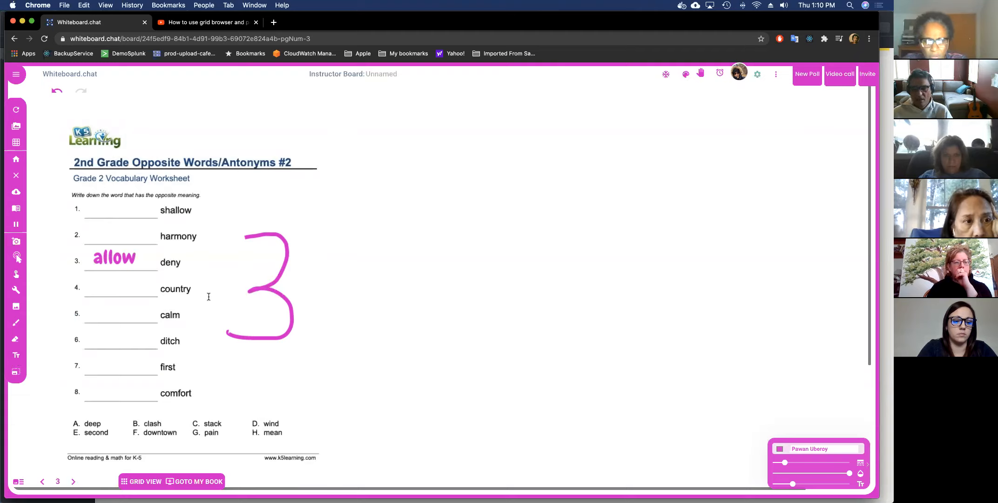
# Return to page 1, dismiss the stray text box, and open the invite details.
pyautogui.click(45, 479)
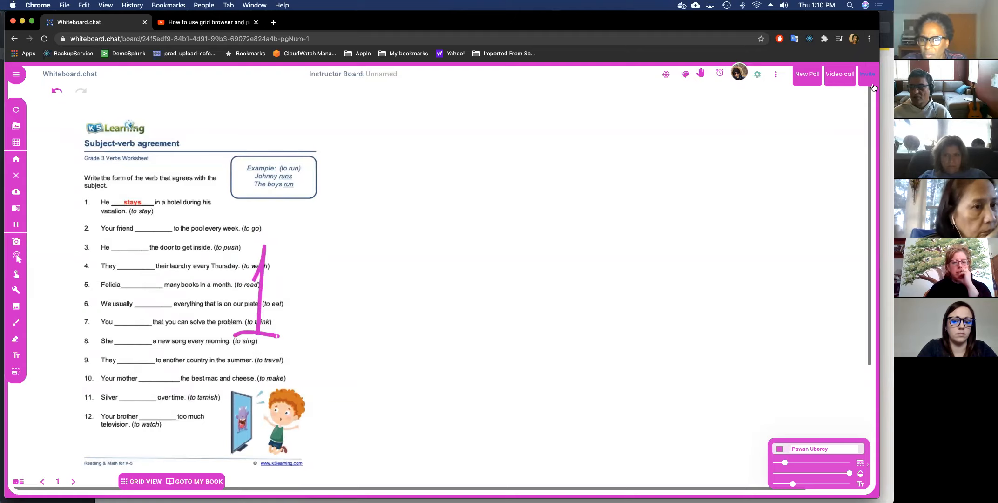
pyautogui.moveTo(832, 115); pyautogui.dragTo(853, 99)
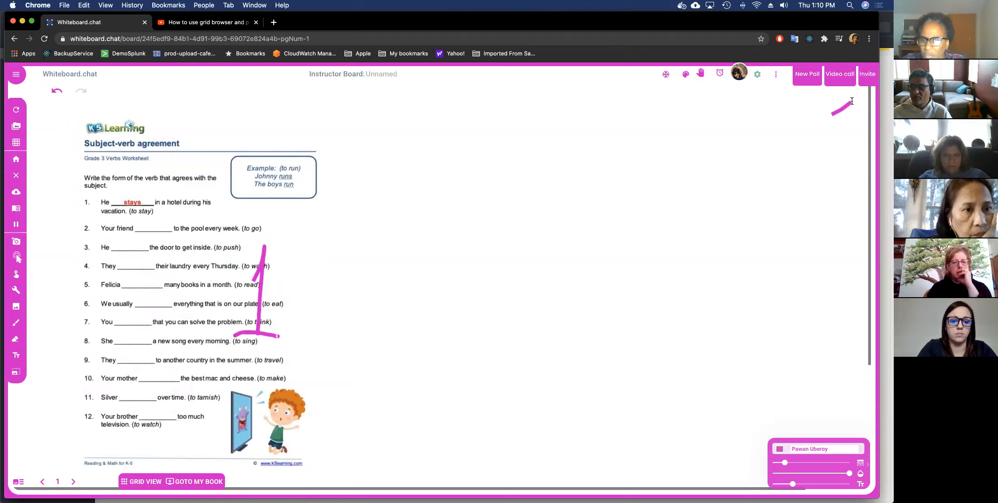
pyautogui.doubleClick(850, 99)
pyautogui.click(866, 82)
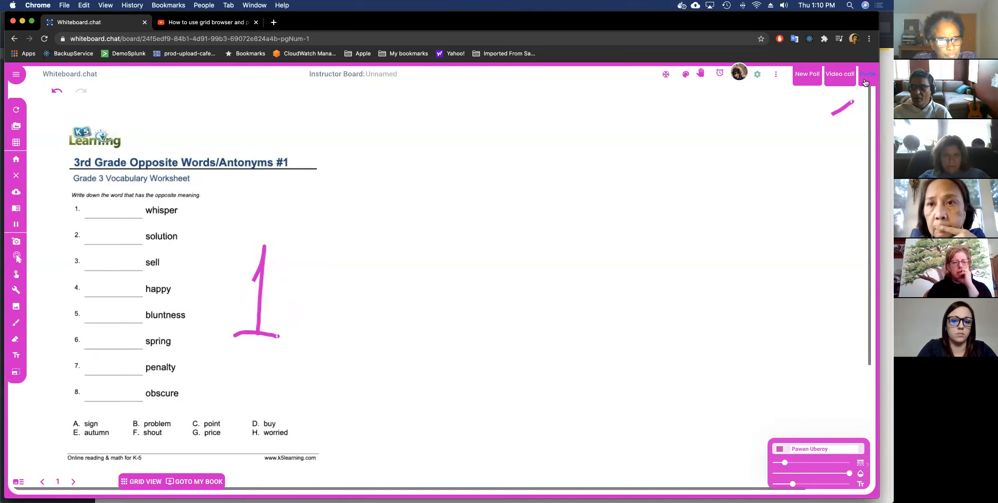
pyautogui.click(866, 82)
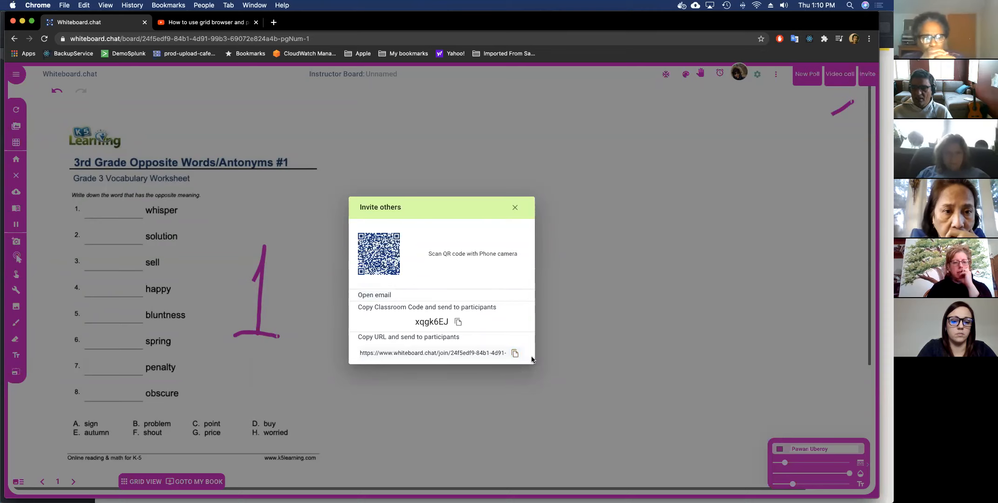
# Copy the board's join link from the Invite others dialog, then open Chrome's File menu.
pyautogui.click(515, 354)
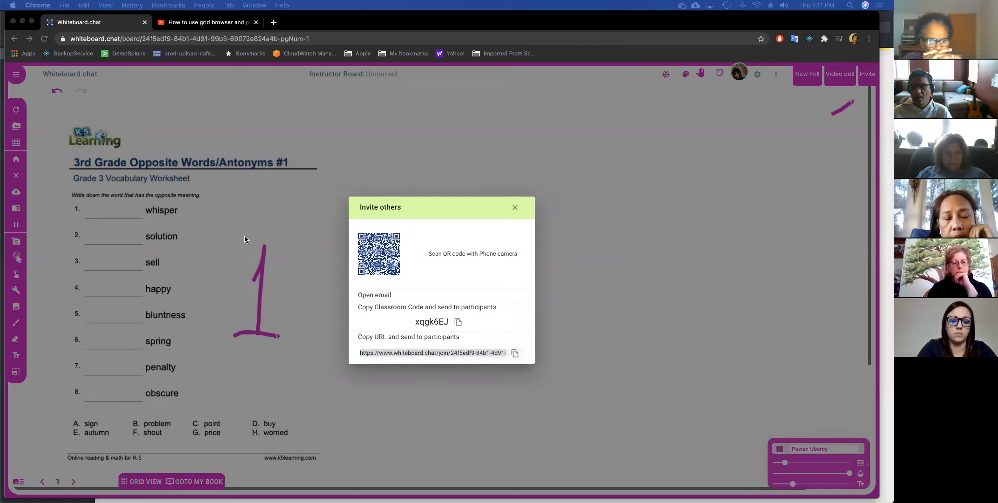
pyautogui.click(64, 4)
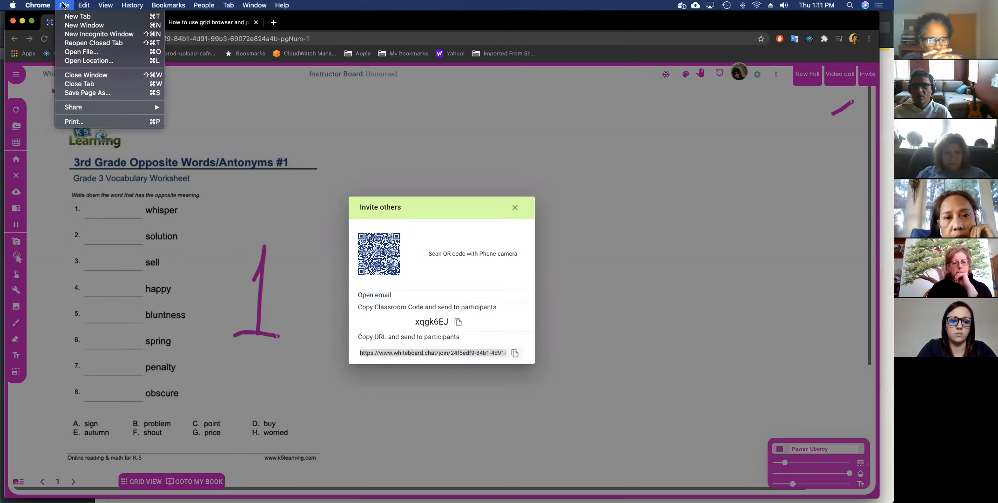
# Open the join link in a private window and arrange it beside the instructor board.
pyautogui.click(74, 34)
pyautogui.hotkey('ctrl', 'v')
pyautogui.press('Return')
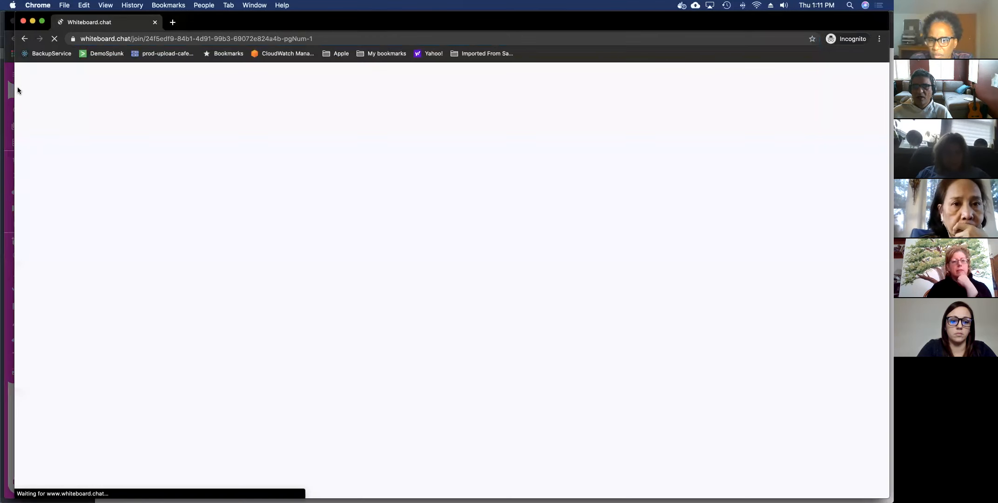
pyautogui.moveTo(17, 88); pyautogui.dragTo(485, 130)
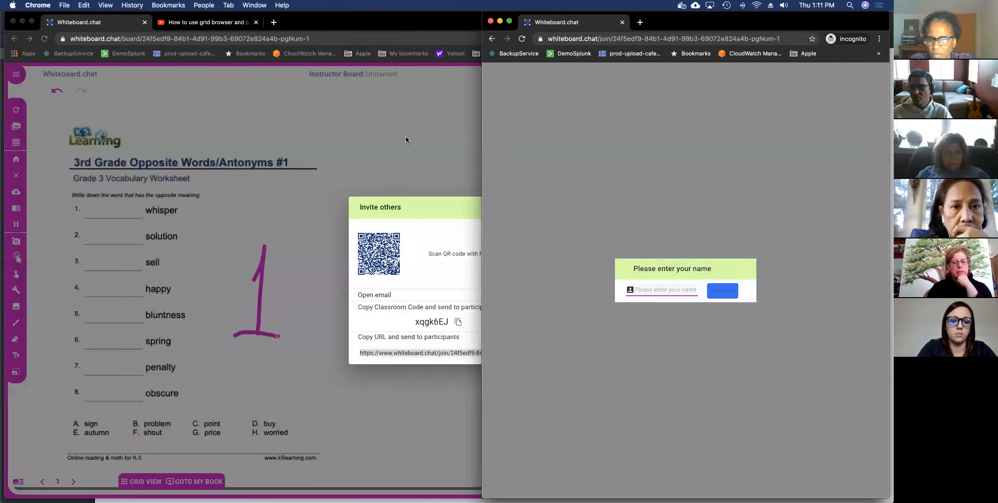
pyautogui.click(406, 135)
pyautogui.click(863, 226)
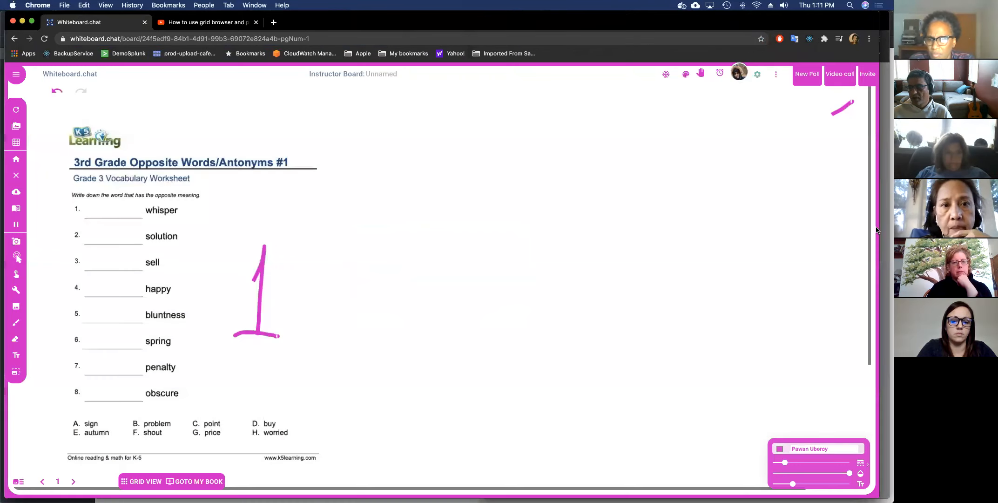
pyautogui.moveTo(878, 228); pyautogui.dragTo(481, 239)
pyautogui.click(553, 250)
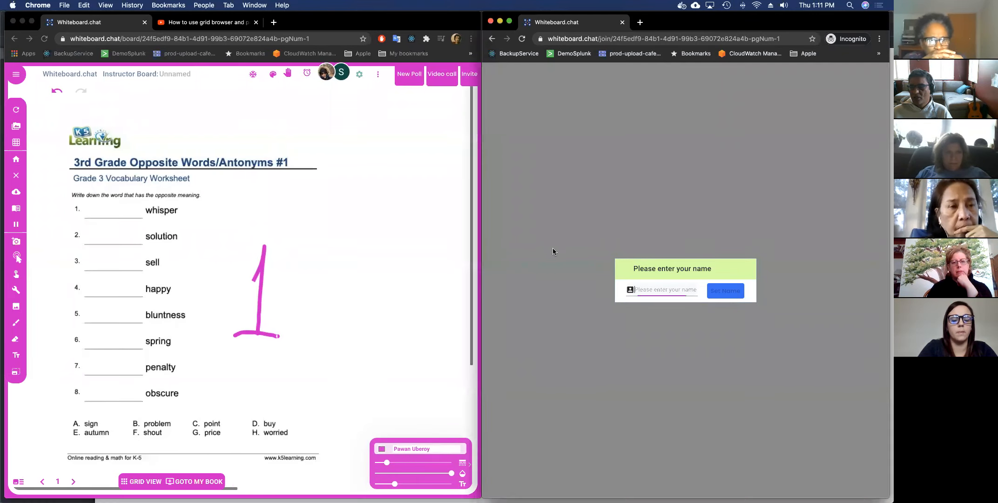
# Join as 'Student1' and write 'buy' on blank 3 of the worksheet.
pyautogui.click(659, 287)
pyautogui.write('Student1')
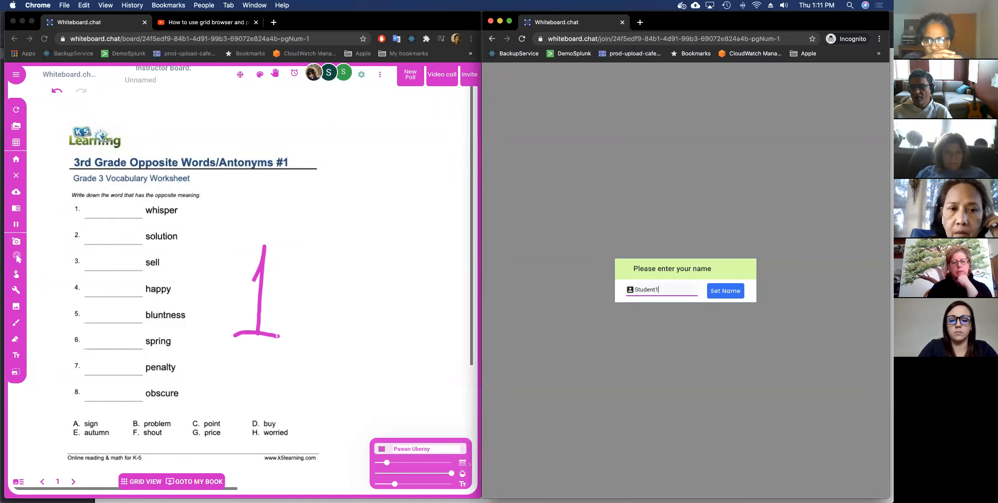
pyautogui.press('Return')
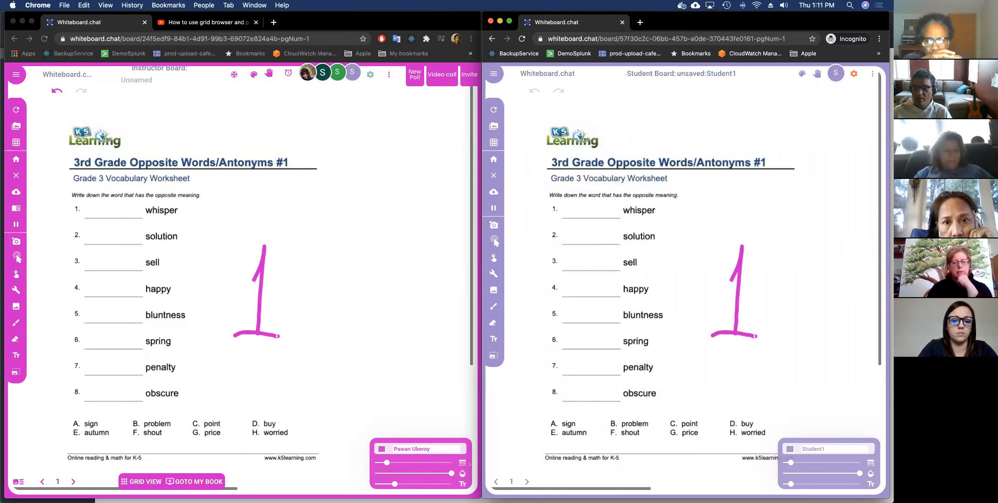
pyautogui.write('buy')
pyautogui.click(575, 251)
# As the student, switch to a deeper purple and type 'sad' on blank 4.
pyautogui.moveTo(661, 271); pyautogui.dragTo(681, 268)
pyautogui.click(791, 449)
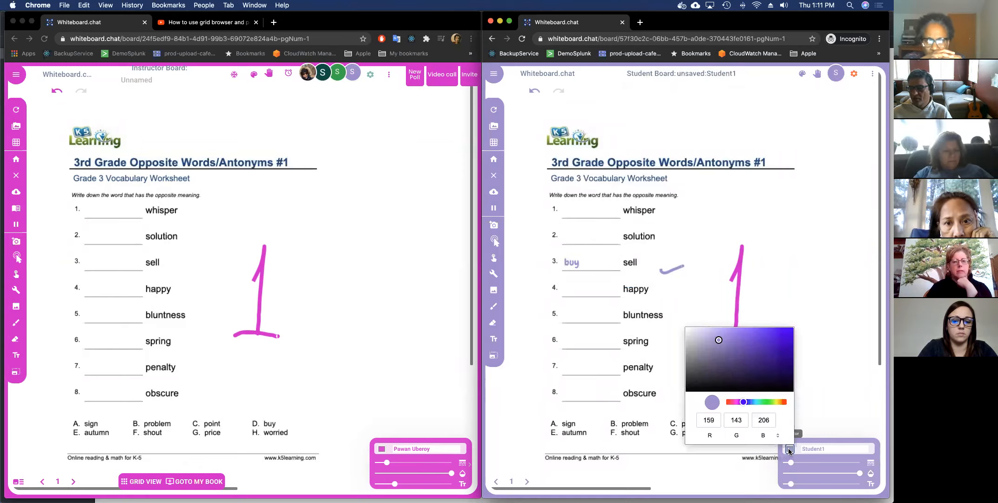
pyautogui.click(780, 342)
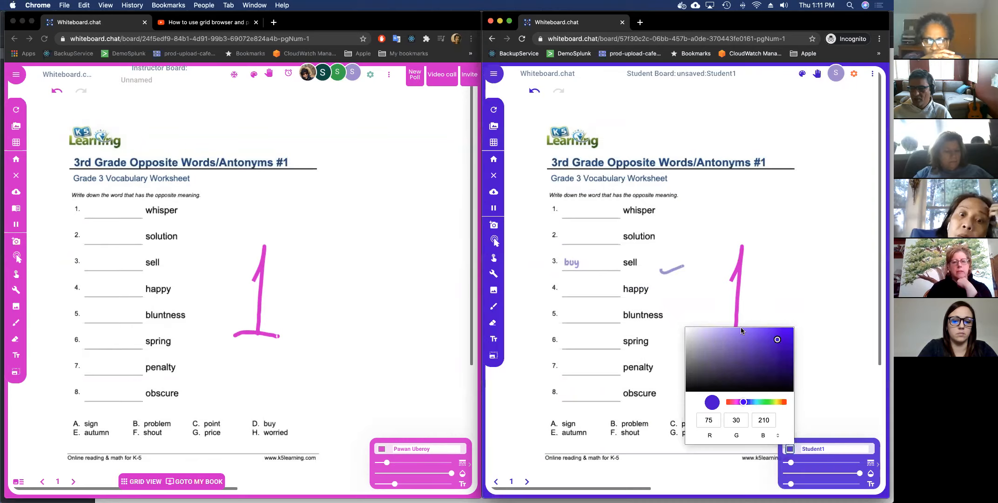
pyautogui.click(675, 311)
pyautogui.click(569, 289)
pyautogui.write('sad')
pyautogui.click(664, 311)
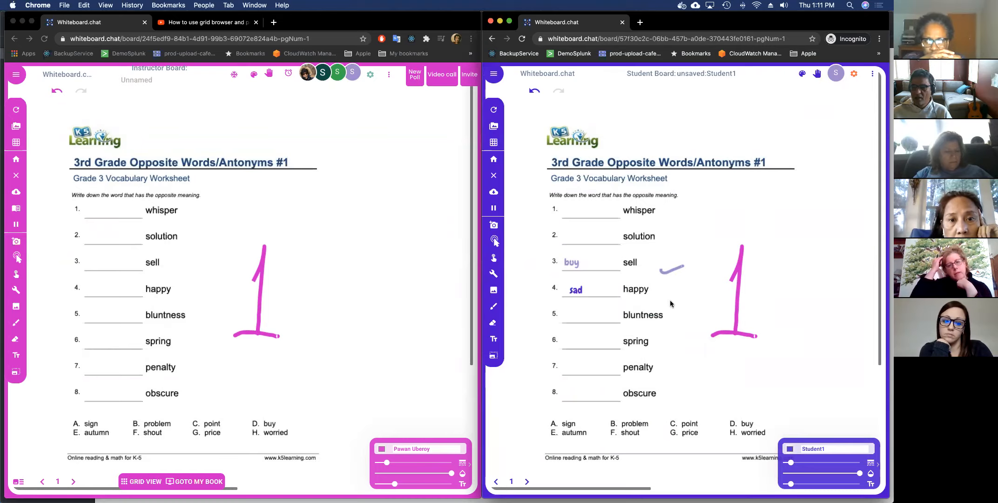
# Erase the stray stroke right of sell and open Grid View on the instructor board.
pyautogui.moveTo(693, 305); pyautogui.dragTo(714, 307)
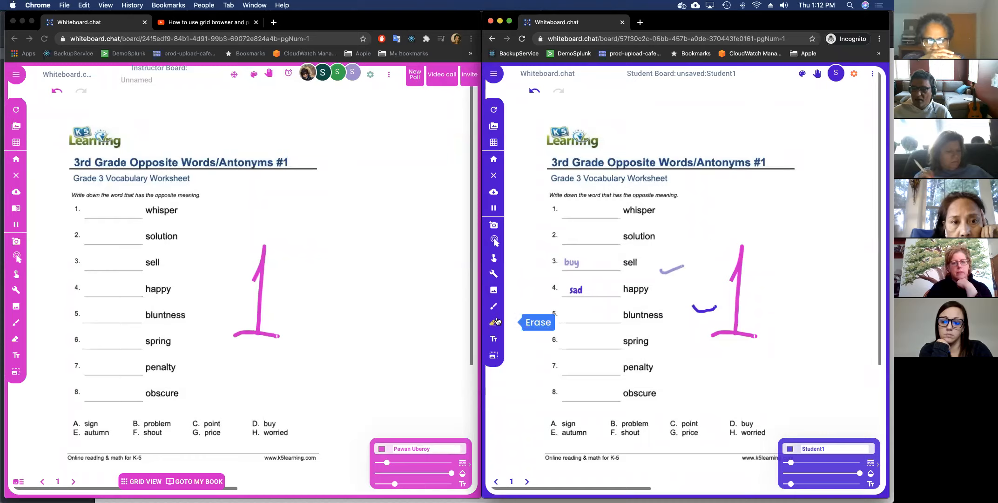
pyautogui.moveTo(666, 259); pyautogui.dragTo(693, 269)
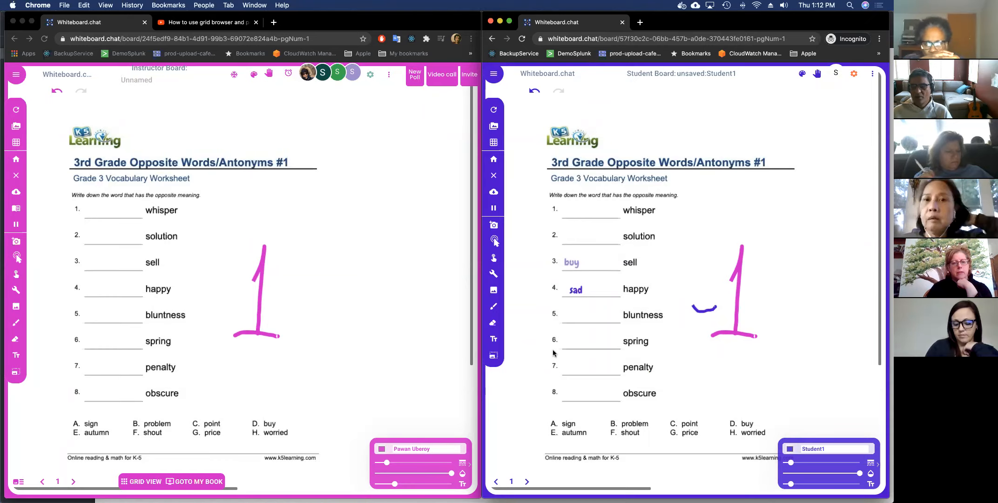
pyautogui.click(420, 344)
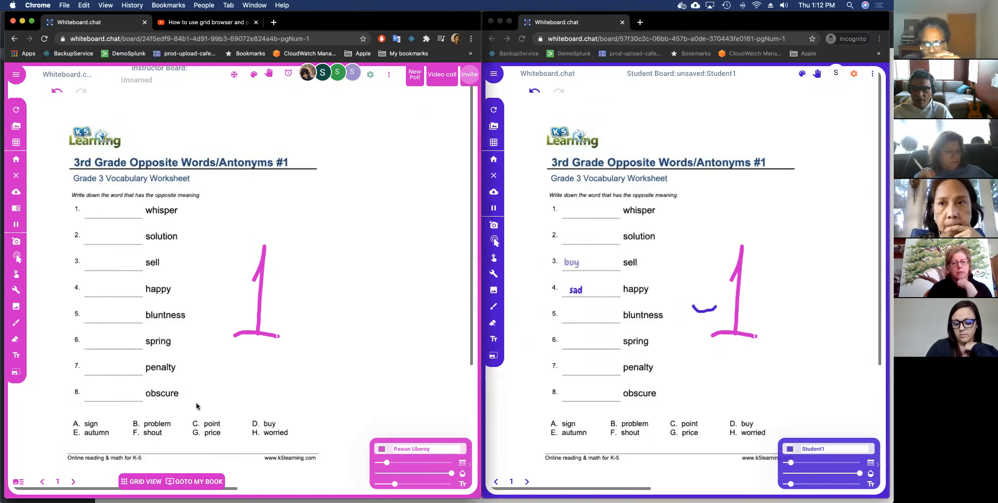
pyautogui.click(149, 480)
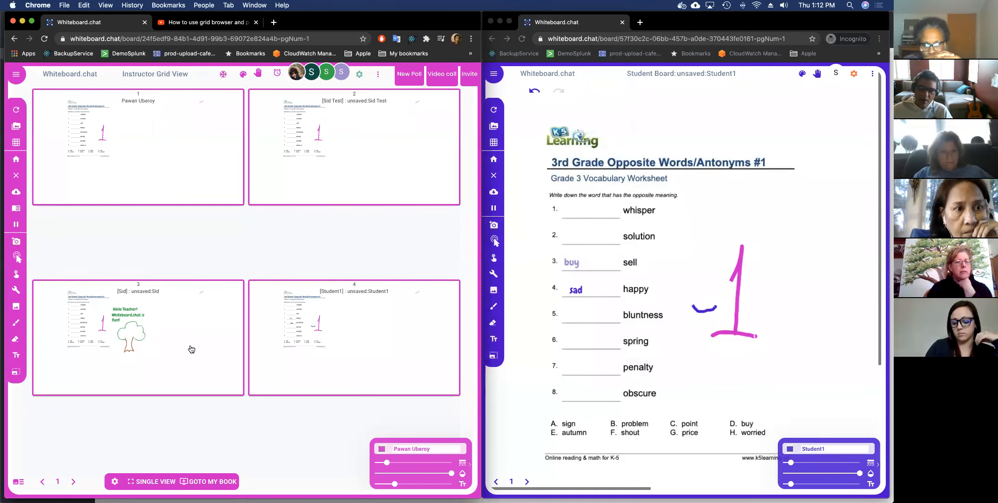
# Preview student board 3 from the grid, close it, then start a text box on the student worksheet.
pyautogui.click(175, 327)
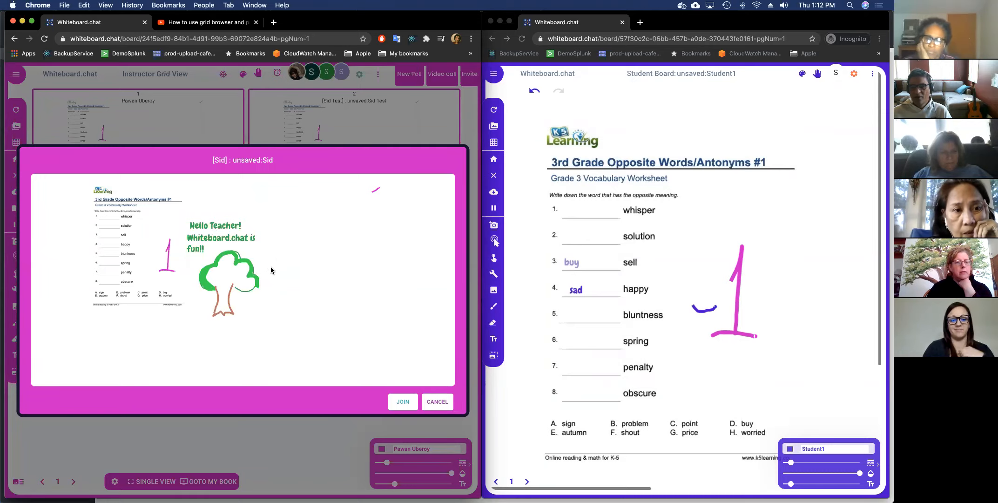
pyautogui.press('Escape')
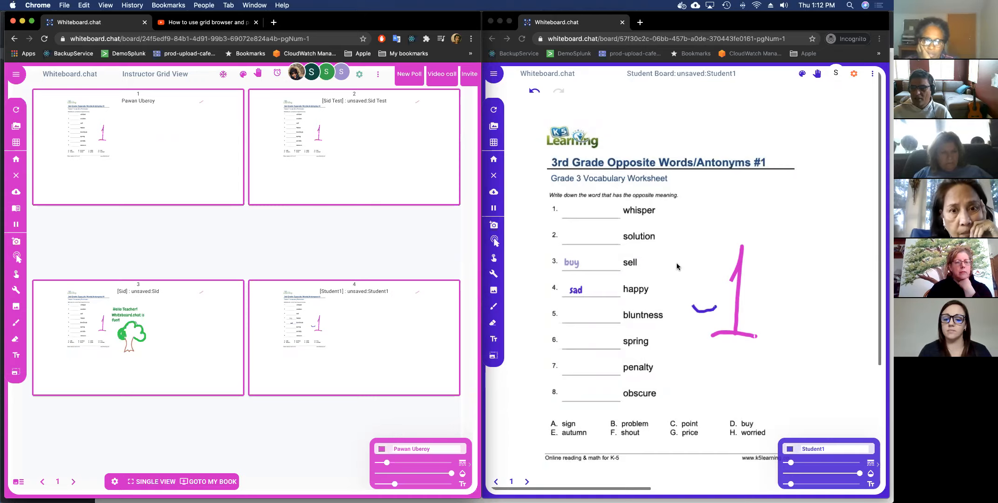
pyautogui.click(696, 234)
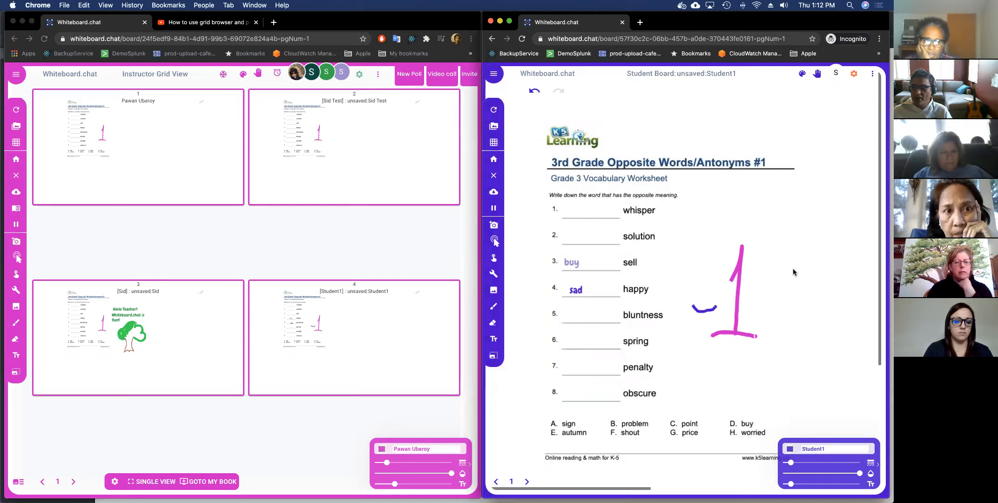
pyautogui.click(795, 294)
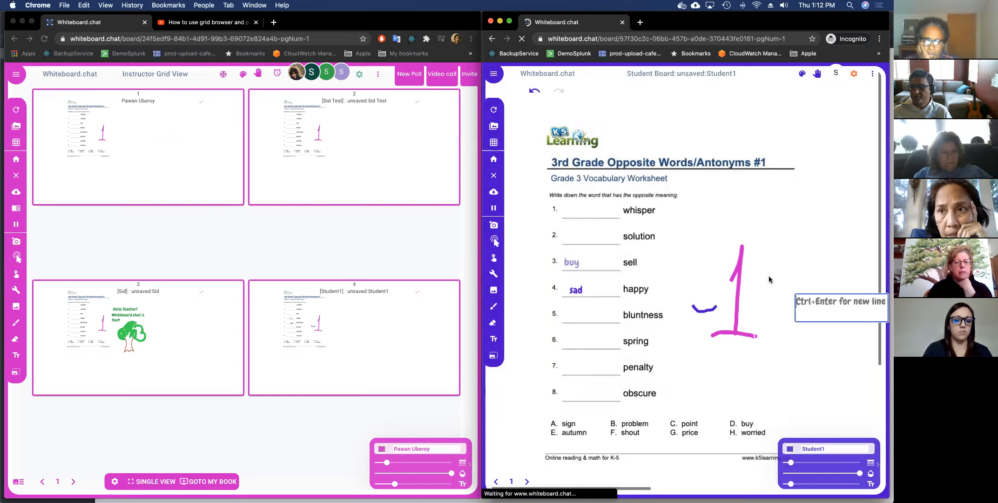
# Scribble a freehand stroke near items 1–2 and preview the student's board in the grid.
pyautogui.click(494, 305)
pyautogui.moveTo(710, 236)
pyautogui.mouseDown()
pyautogui.moveTo(693, 209)
pyautogui.moveTo(675, 238)
pyautogui.moveTo(704, 305)
pyautogui.moveTo(722, 298)
pyautogui.moveTo(694, 307)
pyautogui.mouseUp()
pyautogui.click(334, 326)
pyautogui.click(334, 326)
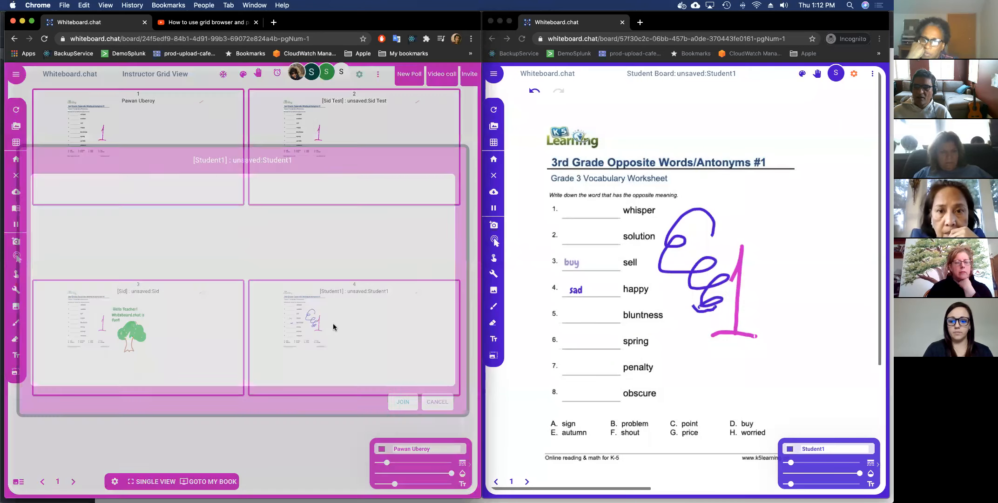
# Draw a 3 beside the 1 on the student worksheet, then close the grid preview.
pyautogui.click(754, 313)
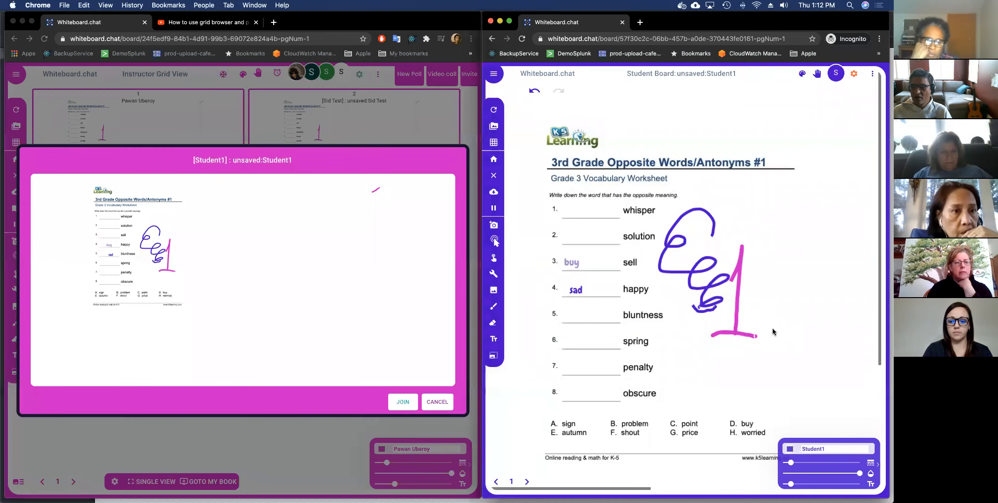
pyautogui.moveTo(772, 324); pyautogui.dragTo(784, 345)
pyautogui.moveTo(739, 377); pyautogui.dragTo(734, 374)
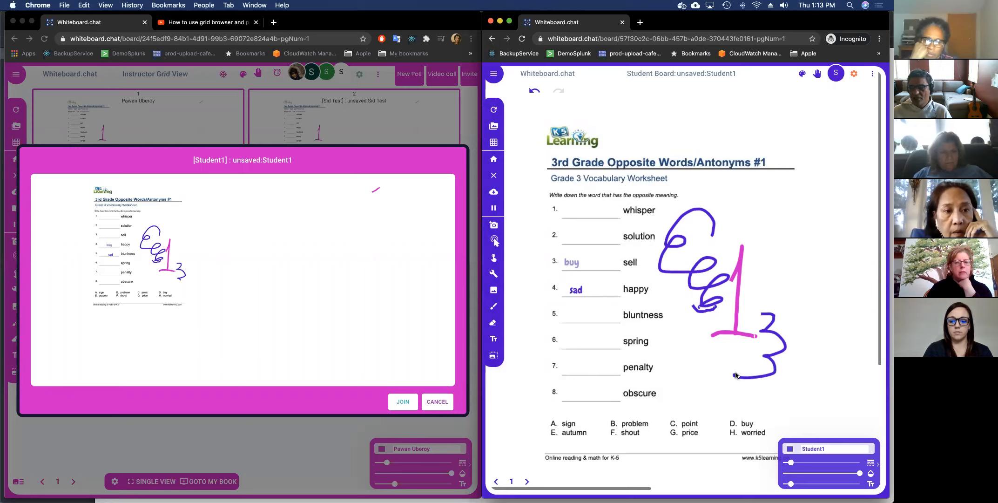
pyautogui.click(436, 401)
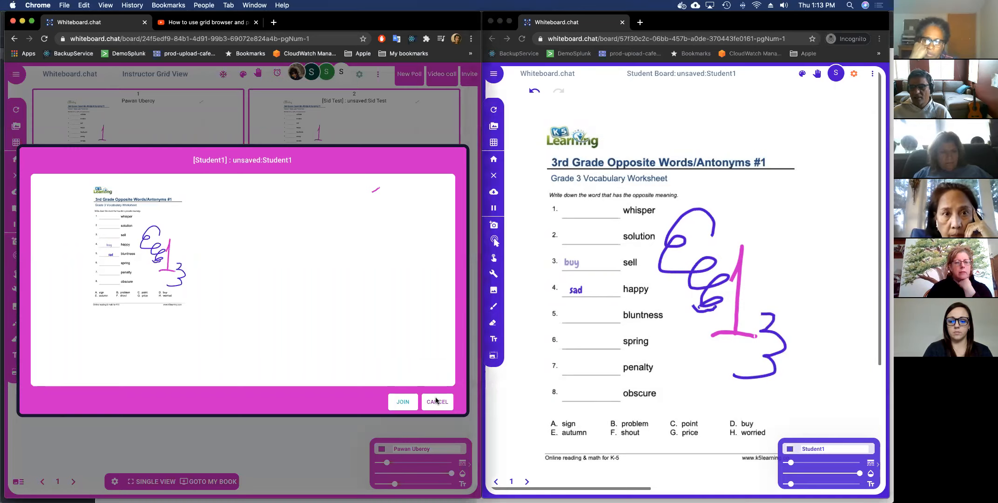
pyautogui.click(433, 402)
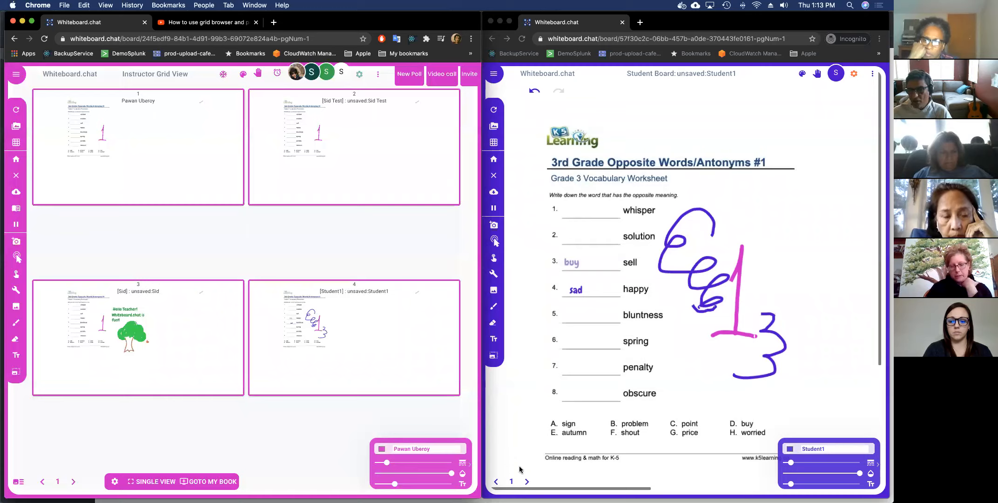
# Go to page 2, check off items 2–3, 4–5 and 6–7, then preview board 4.
pyautogui.click(526, 483)
pyautogui.click(526, 482)
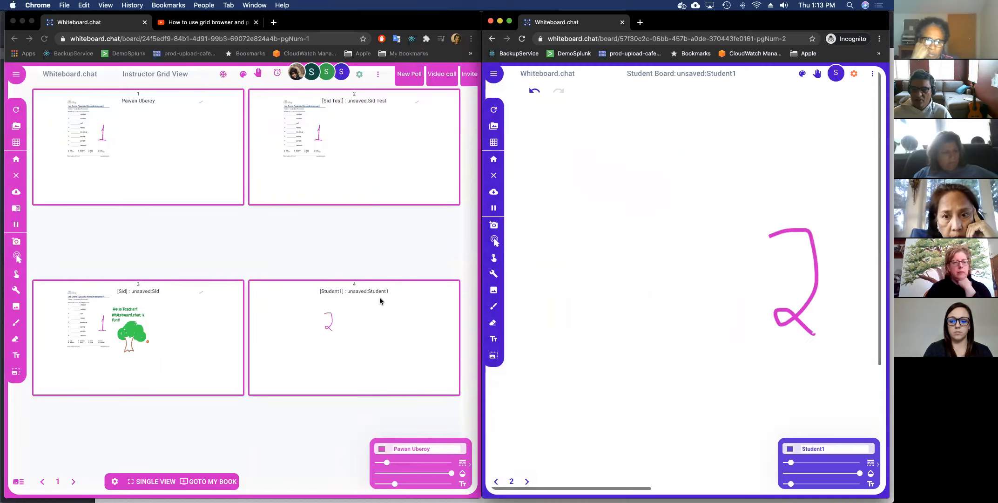
pyautogui.moveTo(531, 237); pyautogui.dragTo(596, 227)
pyautogui.moveTo(535, 278); pyautogui.dragTo(614, 252)
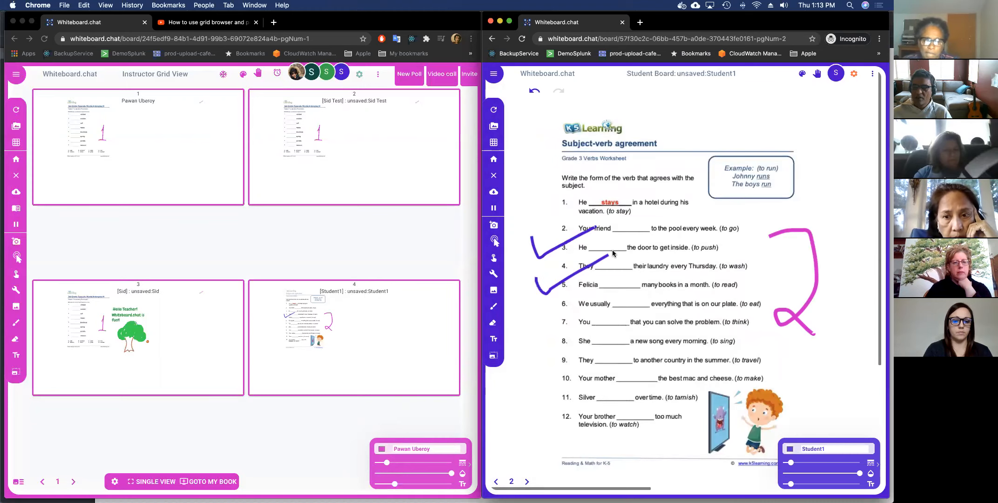
pyautogui.moveTo(541, 320)
pyautogui.mouseDown()
pyautogui.moveTo(590, 322)
pyautogui.moveTo(624, 300)
pyautogui.mouseUp()
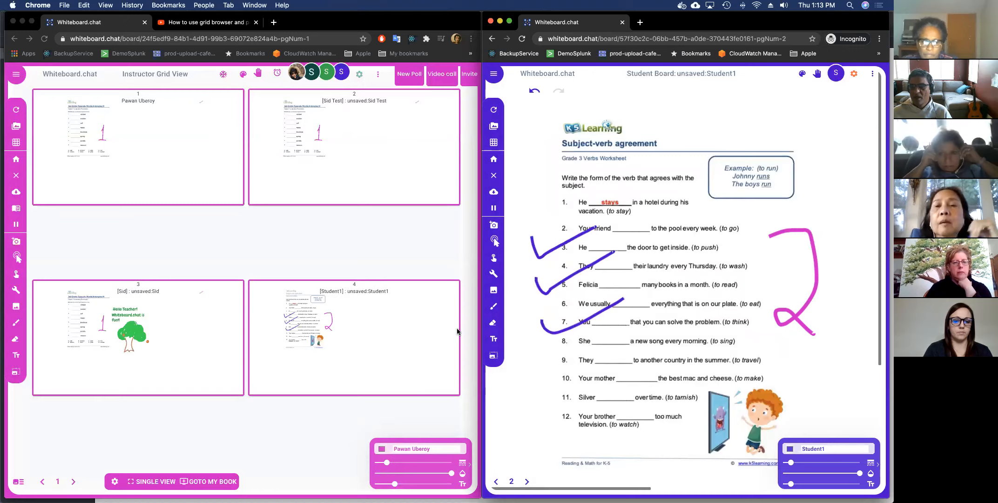
pyautogui.click(421, 334)
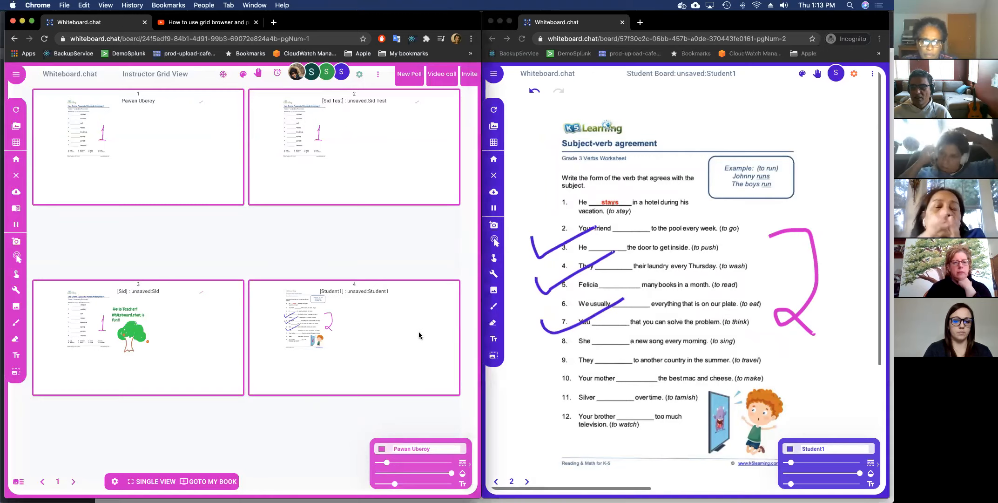
pyautogui.click(386, 334)
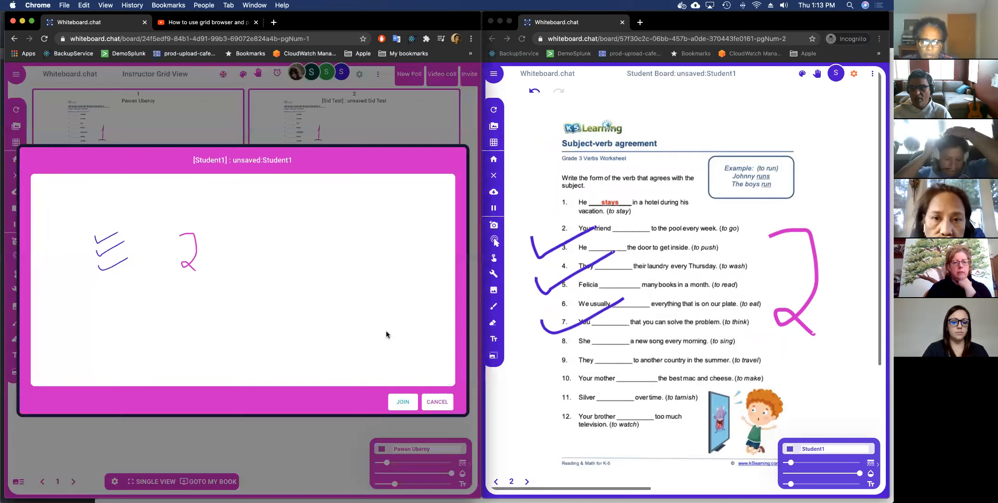
# Join the student's board and add a 'good job!' text comment beside the items.
pyautogui.click(402, 403)
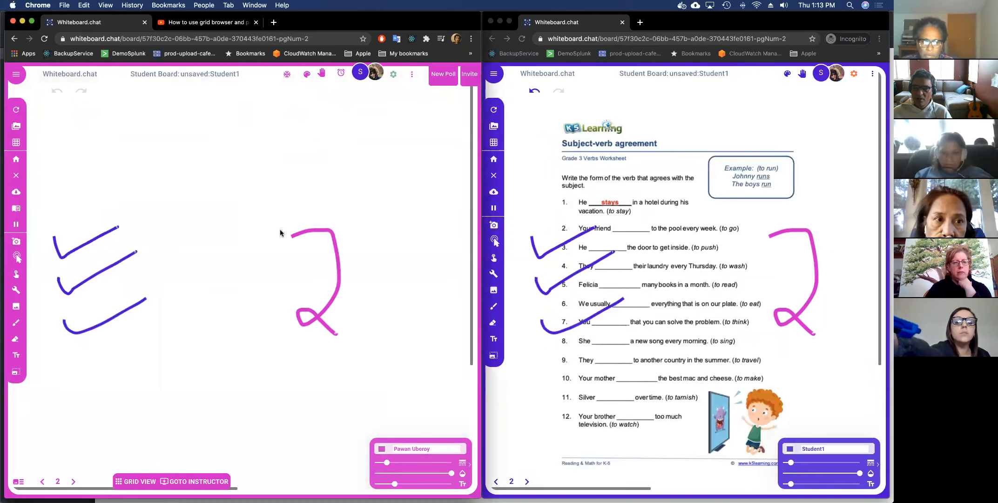
pyautogui.click(333, 201)
pyautogui.write('good')
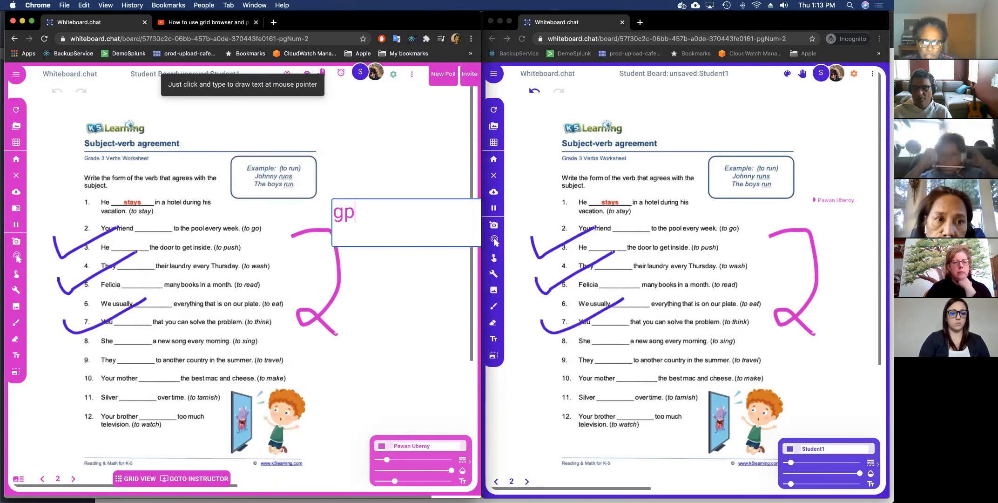
pyautogui.write(' job!')
pyautogui.click(331, 213)
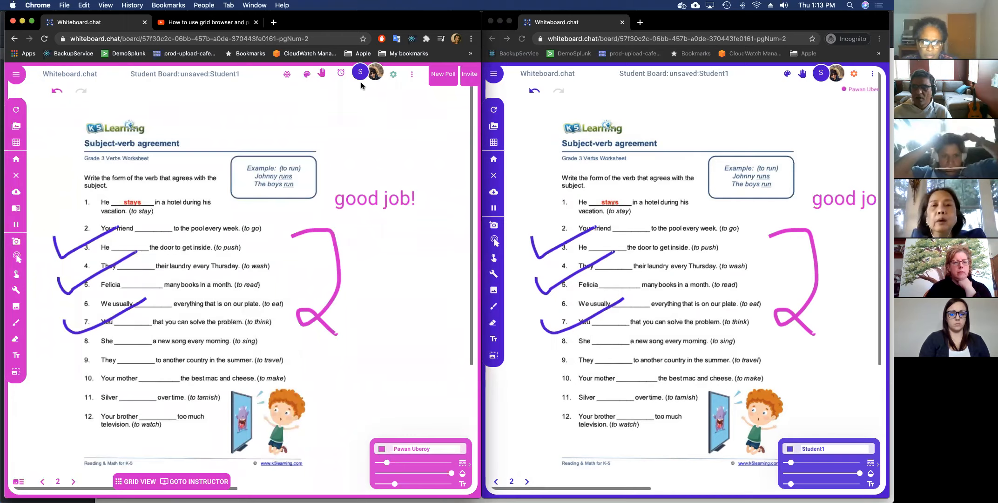
# Place the red 001-HEART Valentine sticker beside 'good job!' and close the colour palette.
pyautogui.click(308, 78)
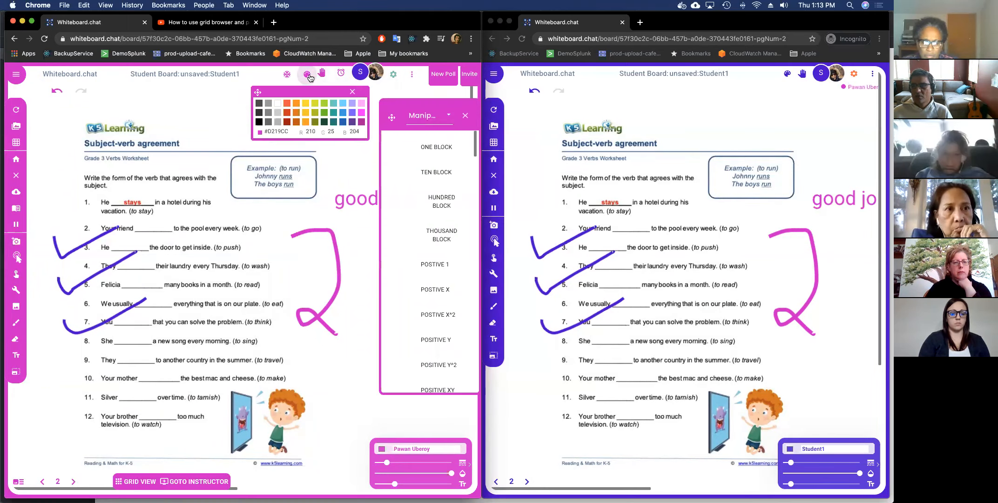
pyautogui.click(448, 118)
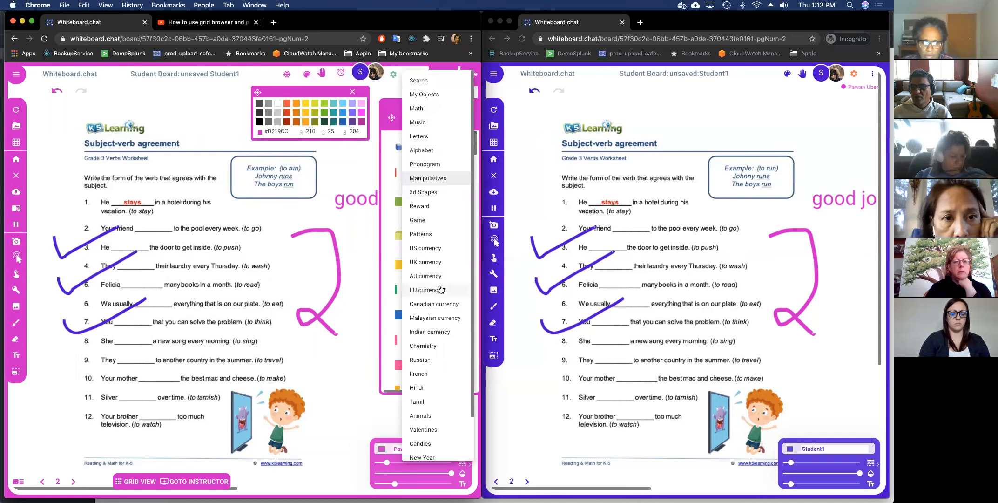
pyautogui.click(432, 205)
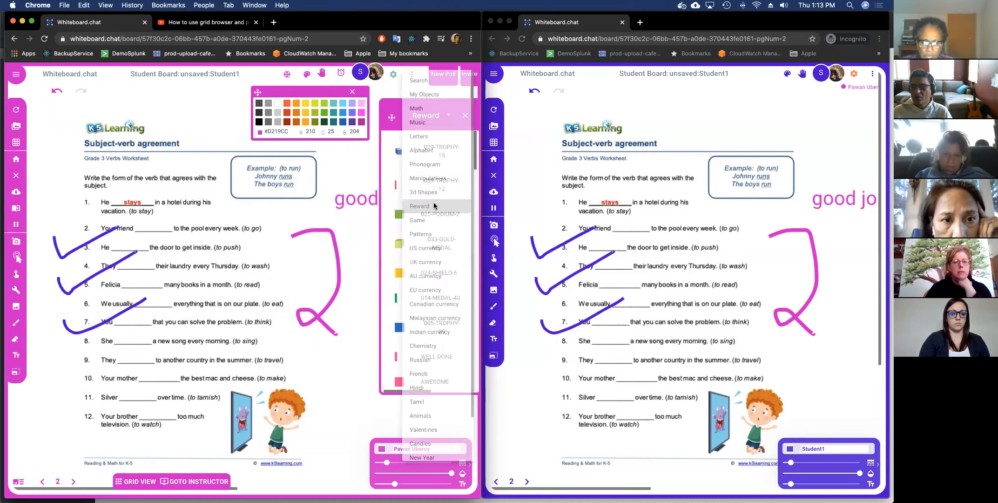
pyautogui.click(449, 118)
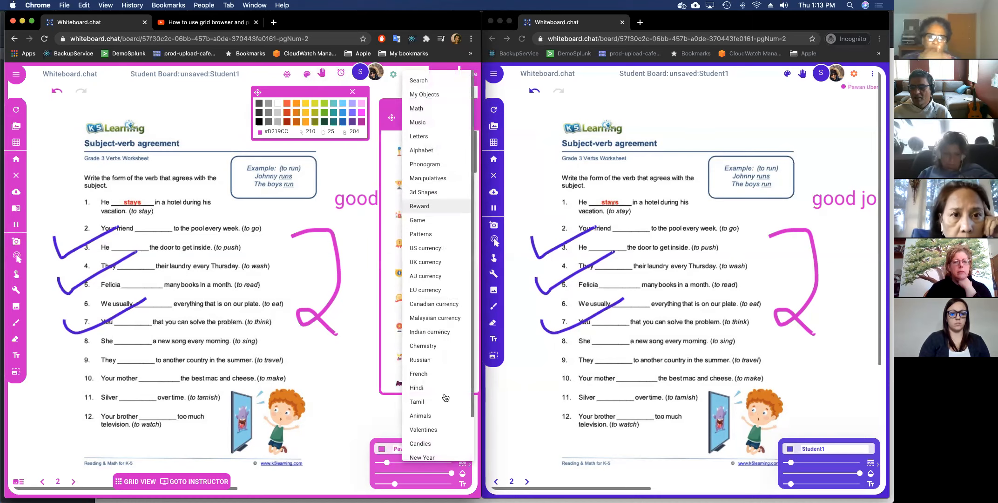
pyautogui.click(436, 429)
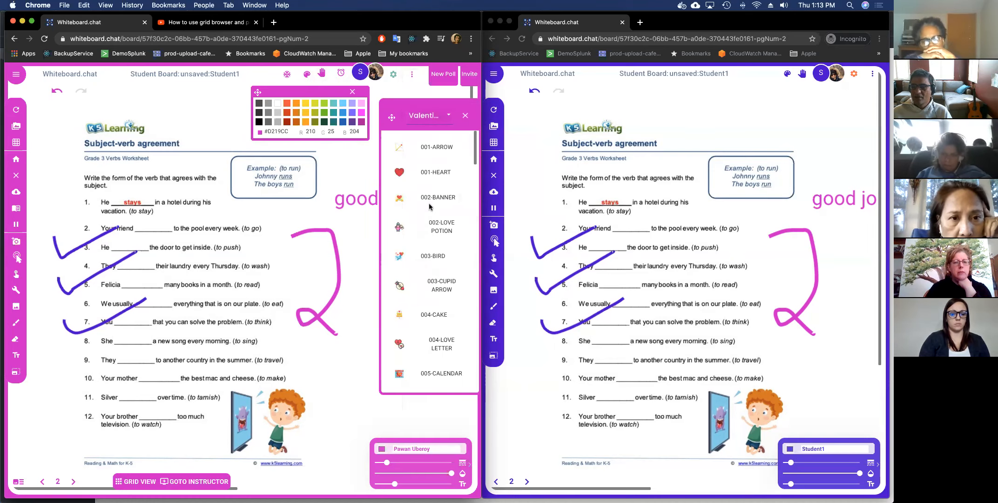
pyautogui.click(419, 172)
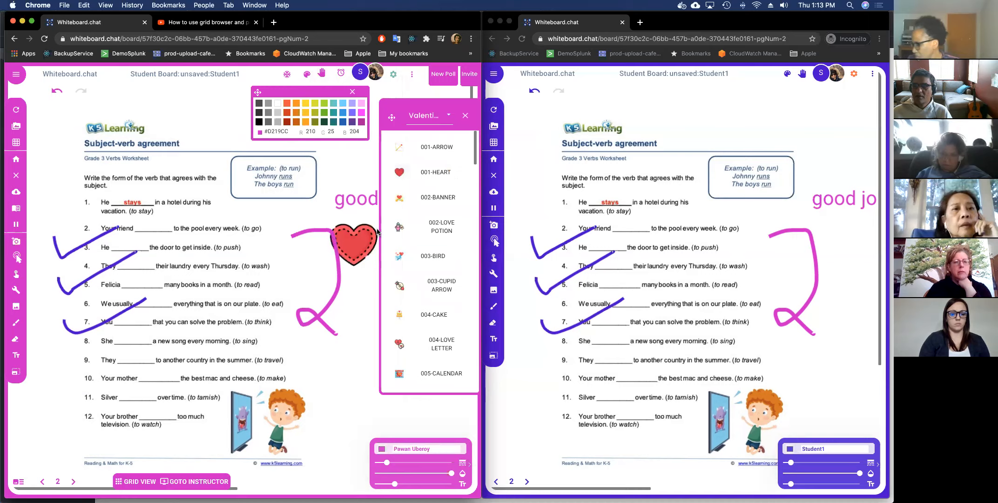
pyautogui.click(377, 232)
pyautogui.click(465, 115)
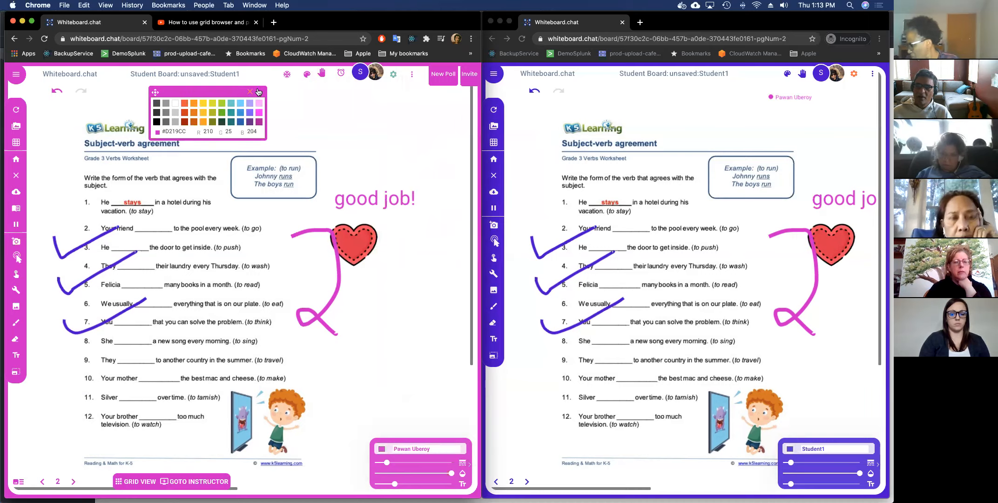
pyautogui.click(251, 92)
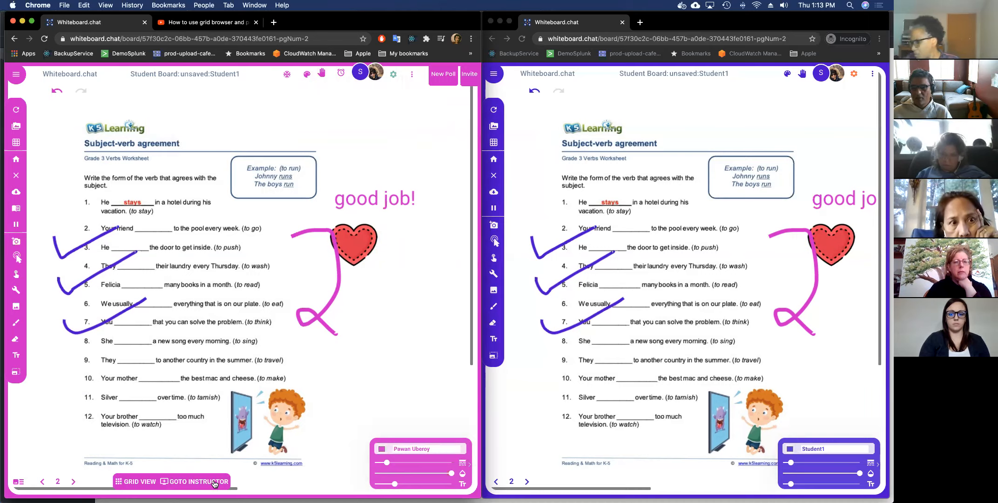
pyautogui.click(215, 484)
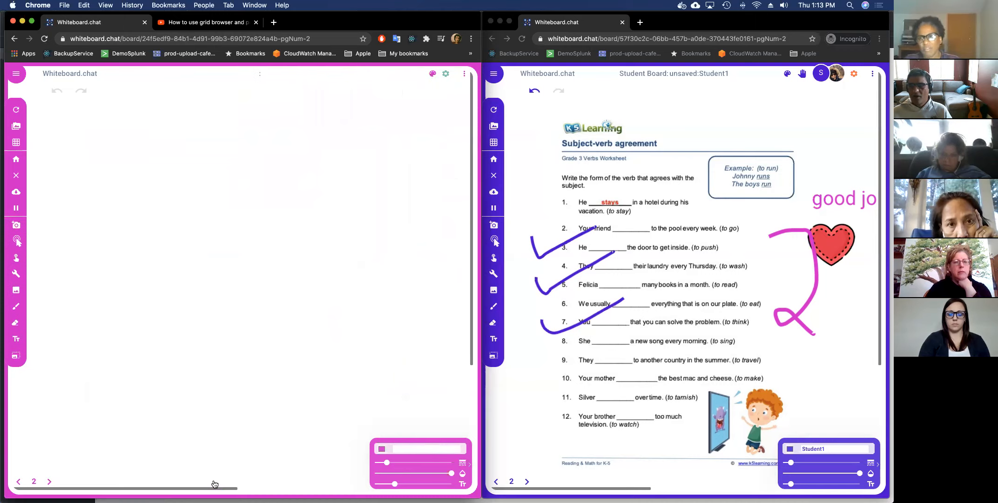
# Switch to Grid View, raise the student's hand, and open Student1's board from the raised-hand list.
pyautogui.click(137, 481)
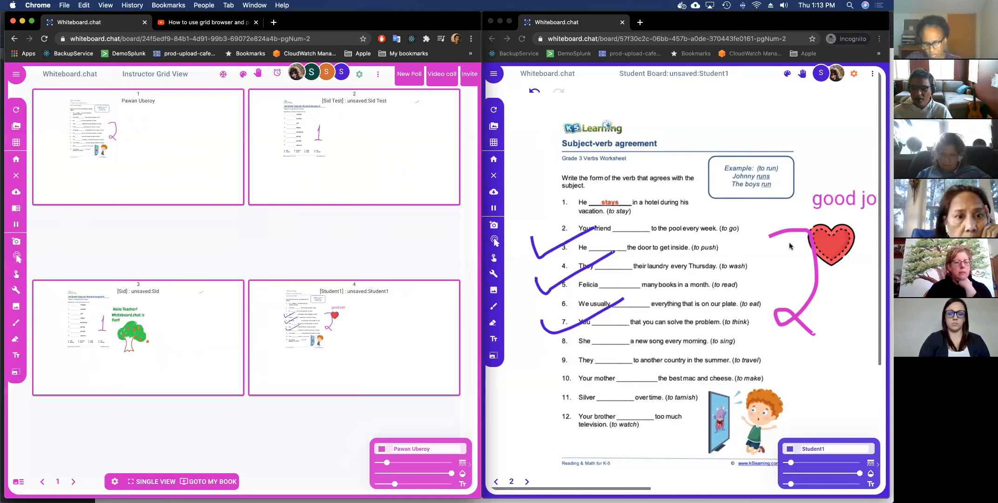
pyautogui.click(808, 164)
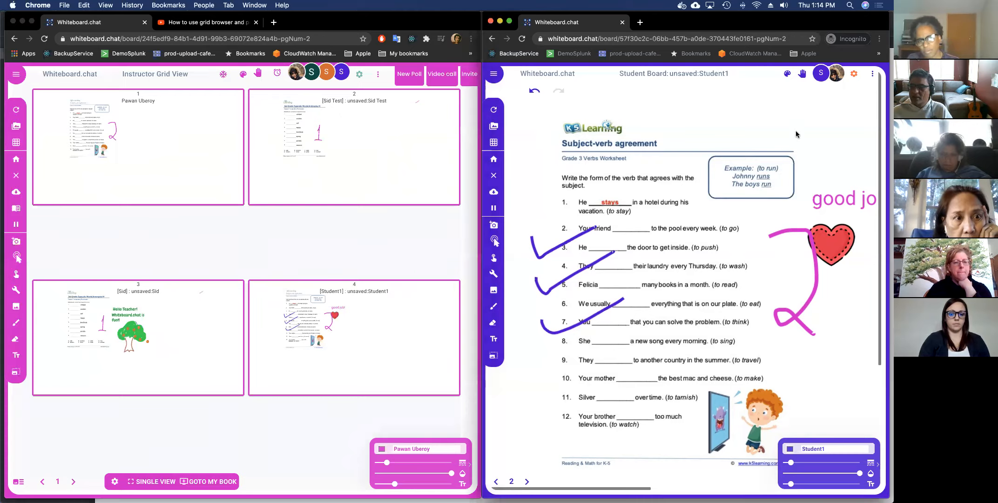
pyautogui.click(802, 76)
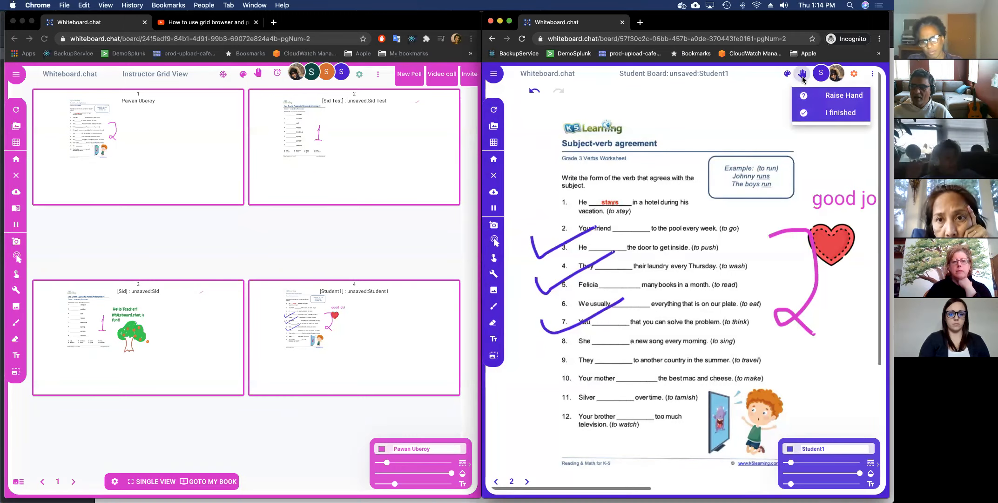
pyautogui.click(823, 96)
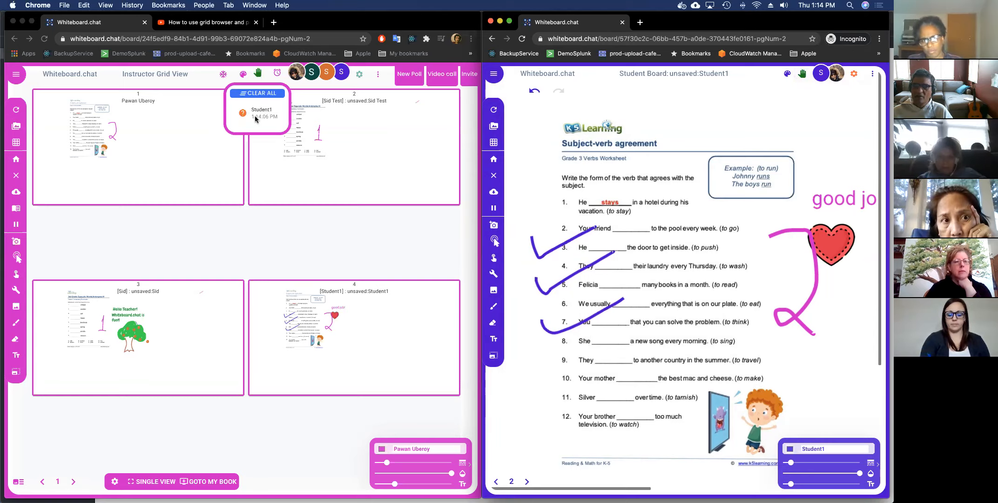
pyautogui.click(258, 115)
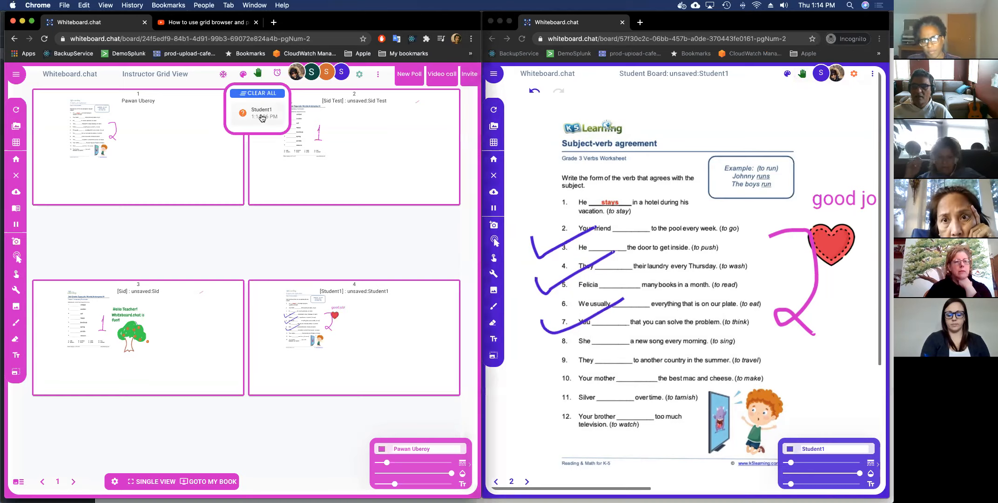
pyautogui.click(262, 117)
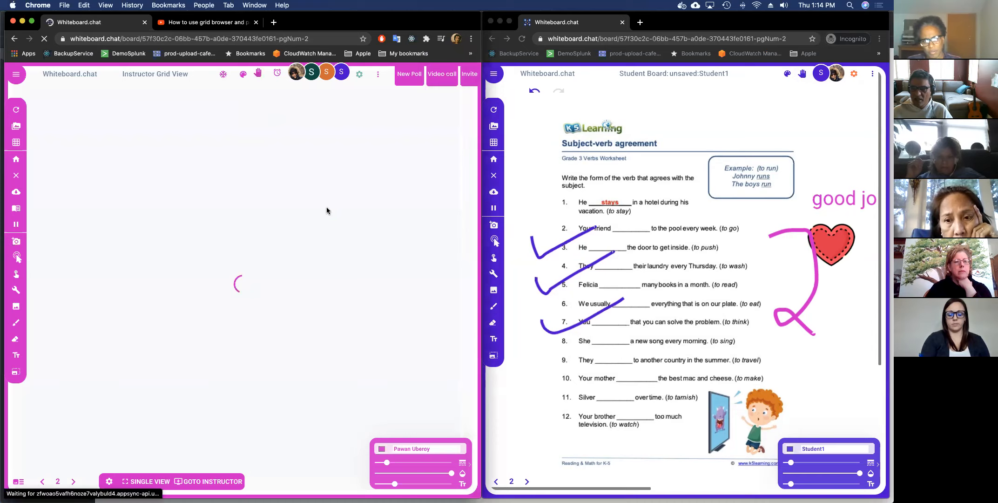
# Choose 'I finished' from the student's hand menu, then return the instructor to Grid View.
pyautogui.click(803, 76)
pyautogui.click(800, 79)
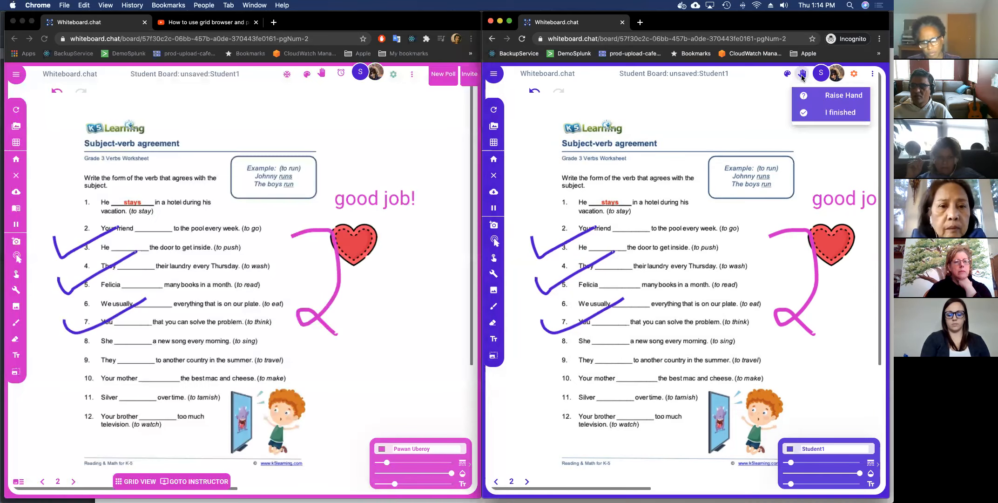
pyautogui.click(820, 113)
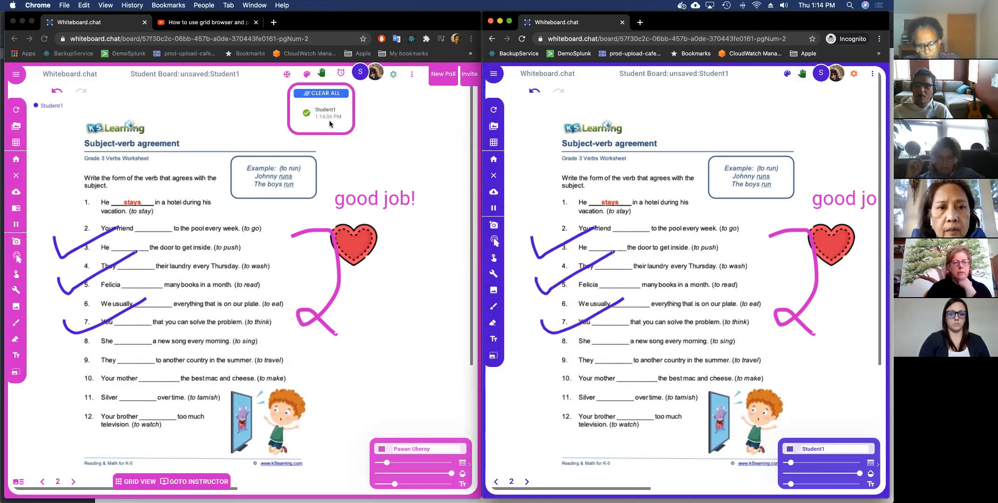
pyautogui.click(142, 477)
pyautogui.click(140, 480)
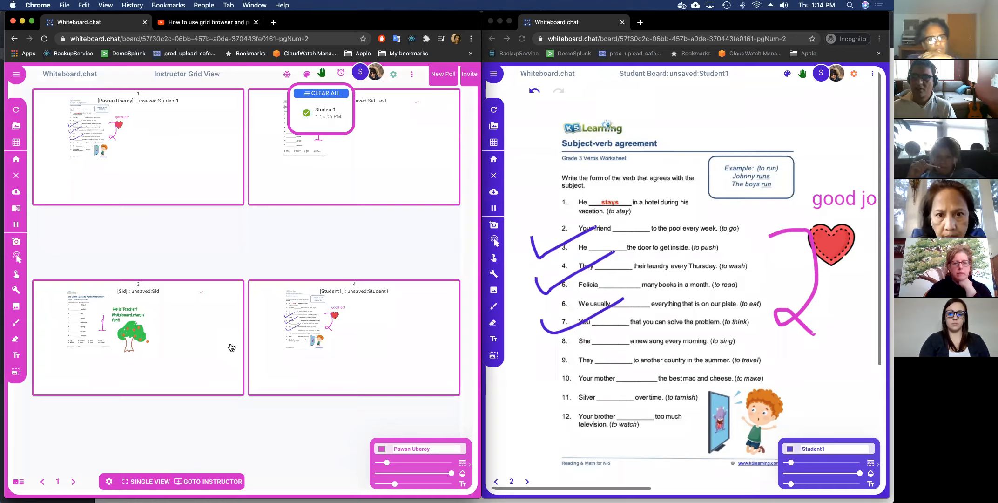
# Clear all raised hands and go back to the instructor's own page 2 board.
pyautogui.click(321, 93)
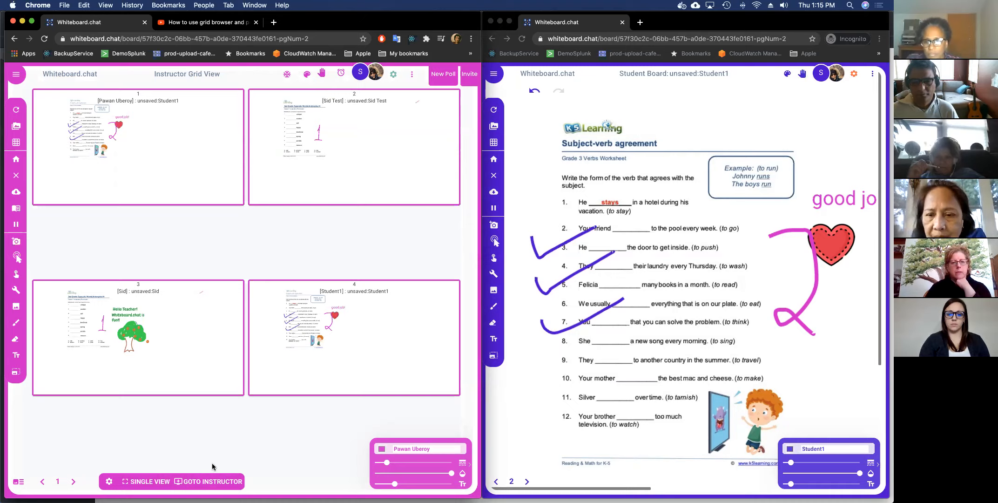
pyautogui.click(209, 482)
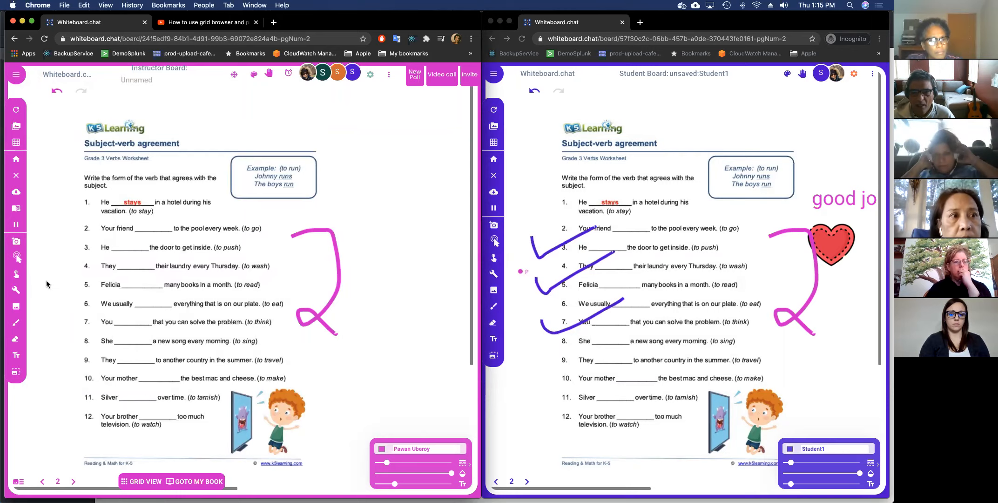
# Exit the current board and choose Start Drawing, then Start Teaching, for a blank instructor board.
pyautogui.click(17, 175)
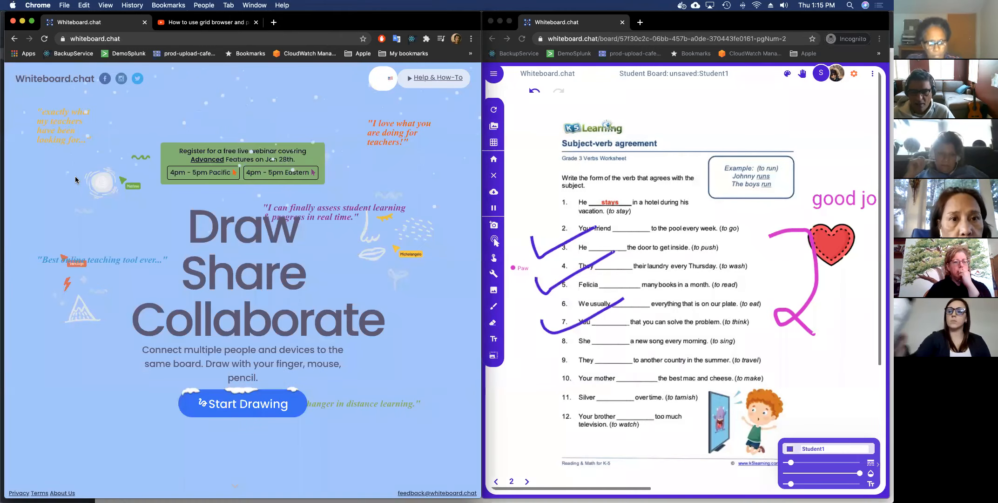
pyautogui.click(253, 411)
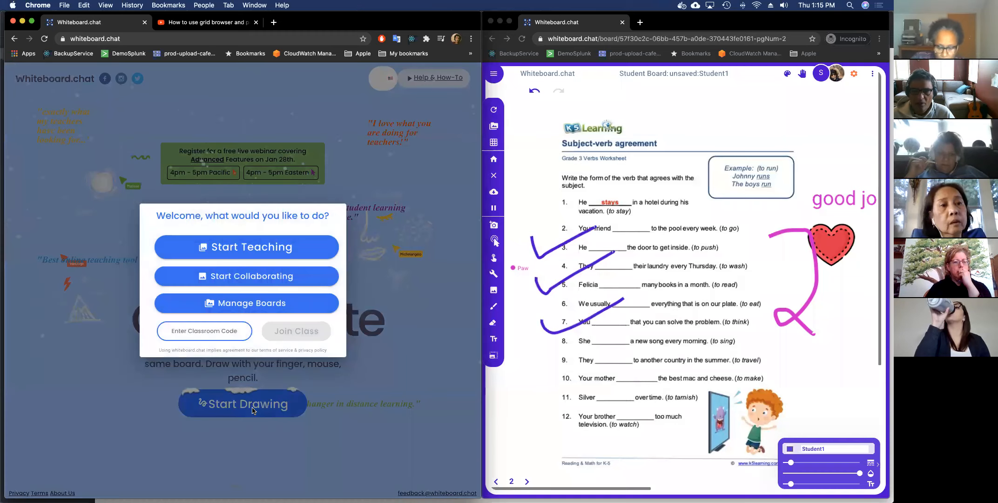
pyautogui.click(255, 250)
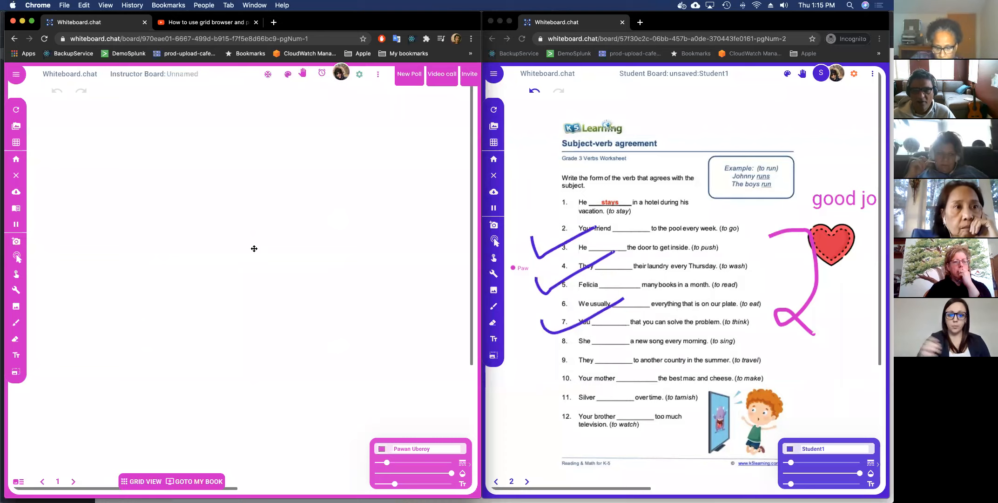
pyautogui.click(21, 309)
# Upload demoPages.pdf from the computer by searching for 'demopage'.
pyautogui.click(53, 315)
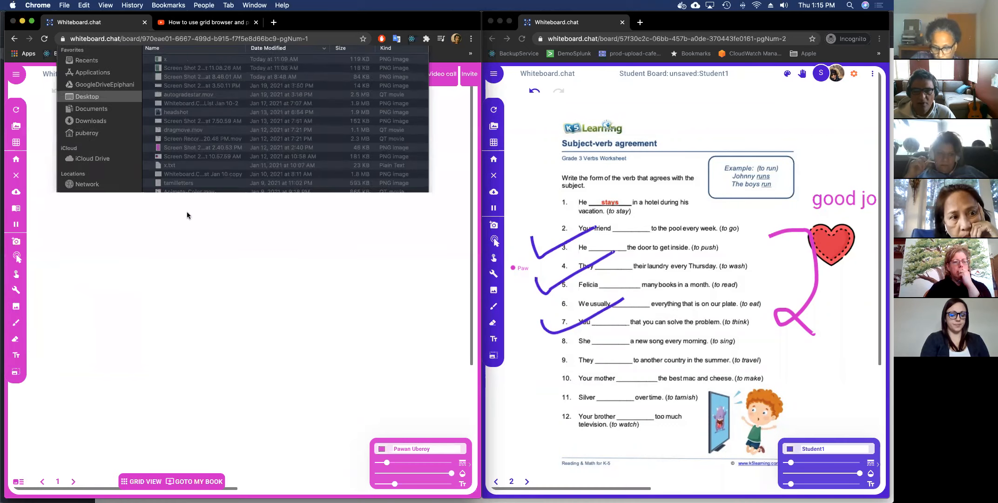
pyautogui.click(349, 56)
pyautogui.write('demopage')
pyautogui.doubleClick(231, 96)
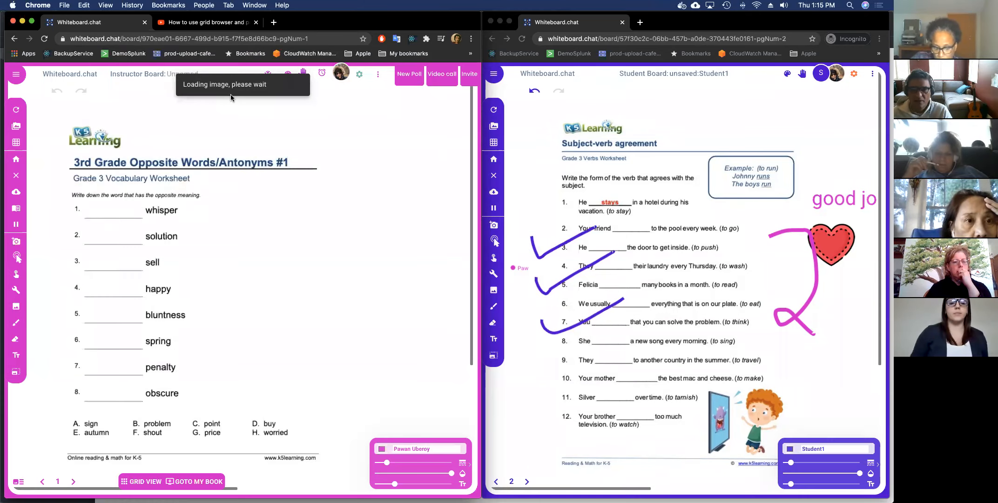
pyautogui.click(232, 150)
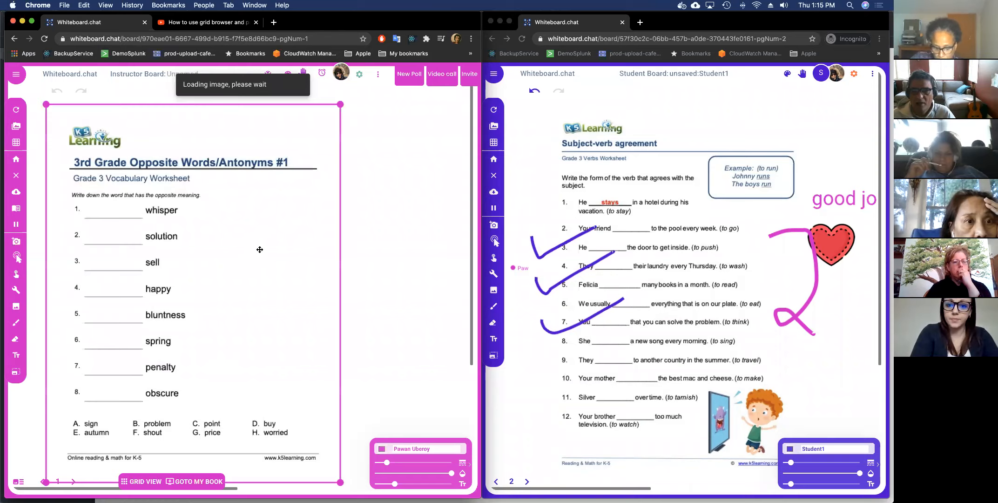
pyautogui.click(35, 288)
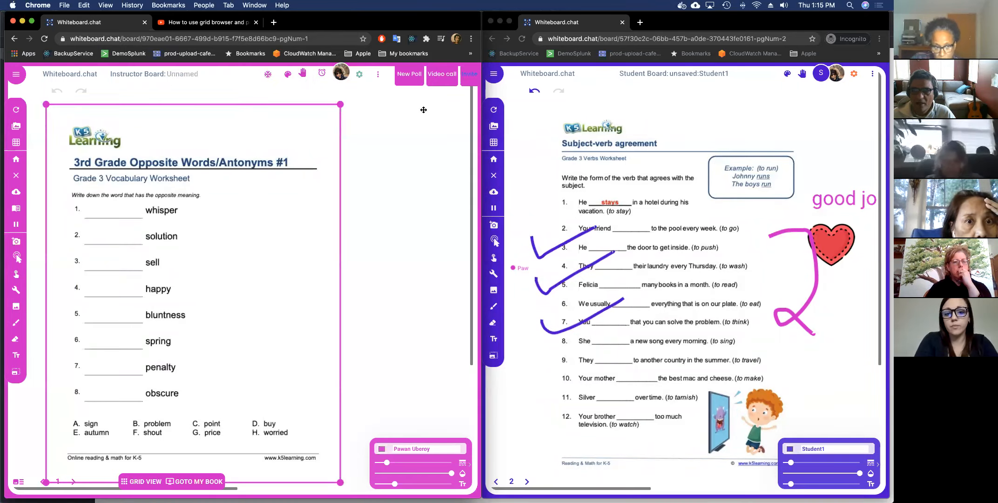
# Use the page thumbnails to switch to page 3, the Grade 2 antonyms worksheet.
pyautogui.click(18, 481)
pyautogui.click(115, 169)
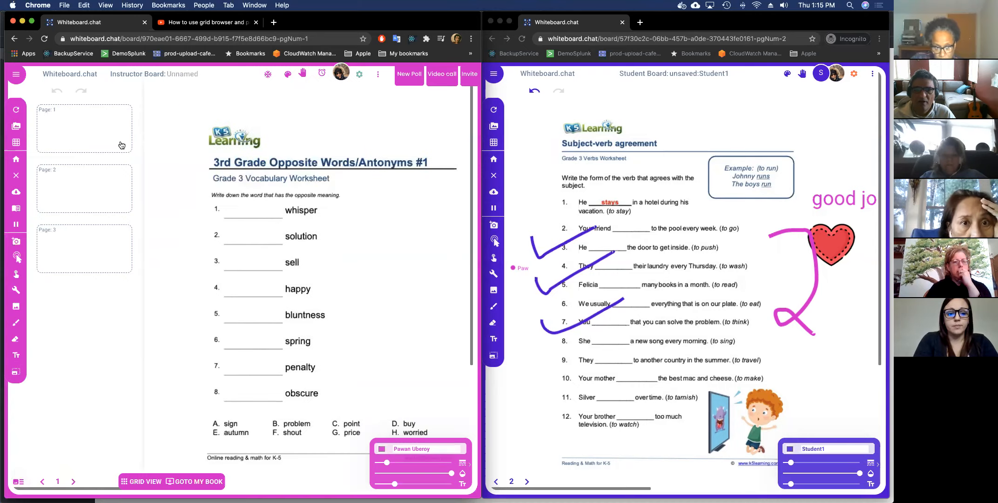
pyautogui.click(102, 242)
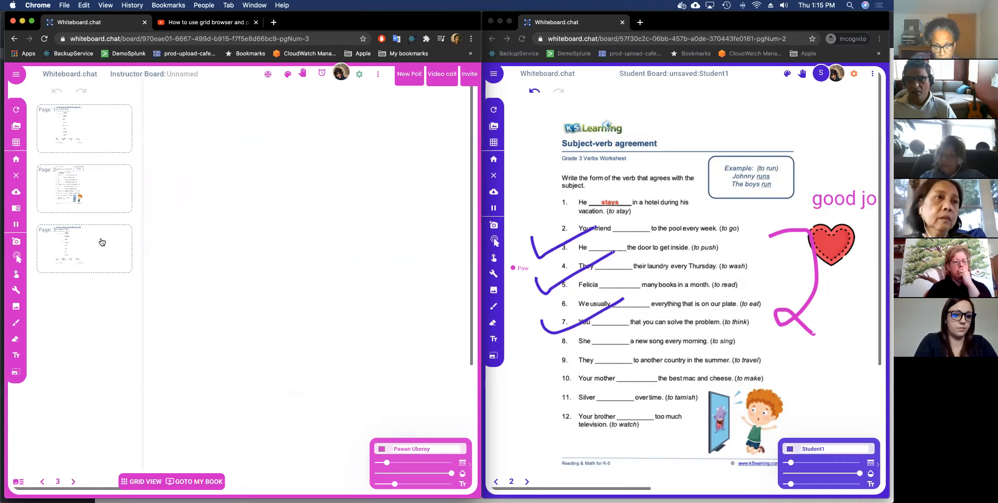
pyautogui.click(19, 483)
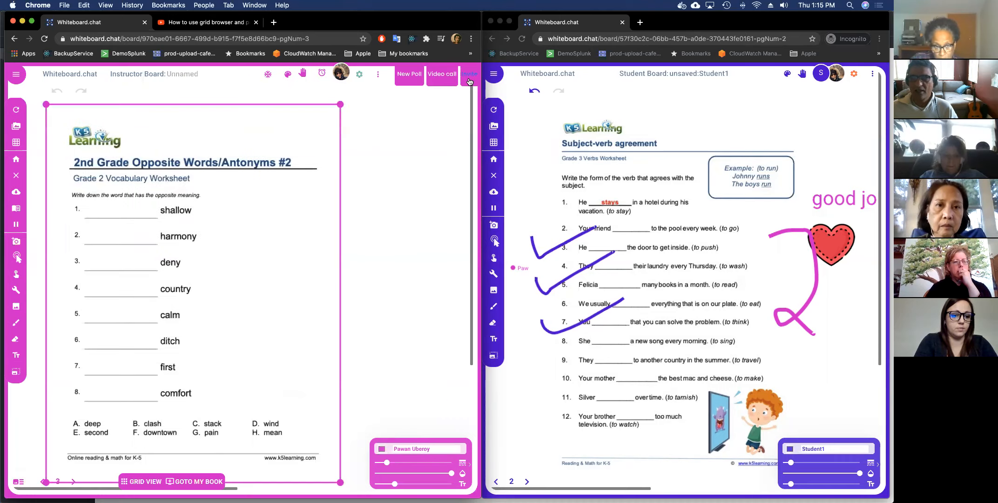
# Copy the board's invite link and open it in the student window.
pyautogui.click(469, 82)
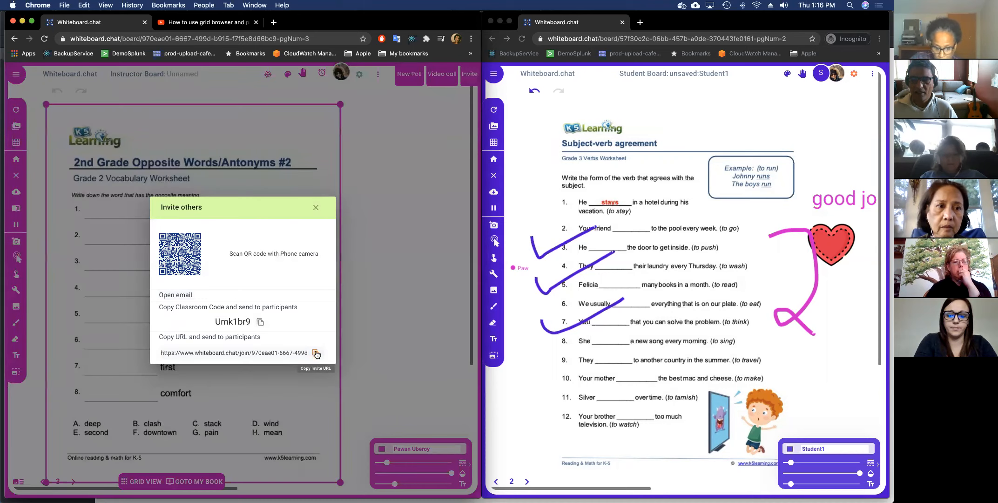
pyautogui.click(316, 354)
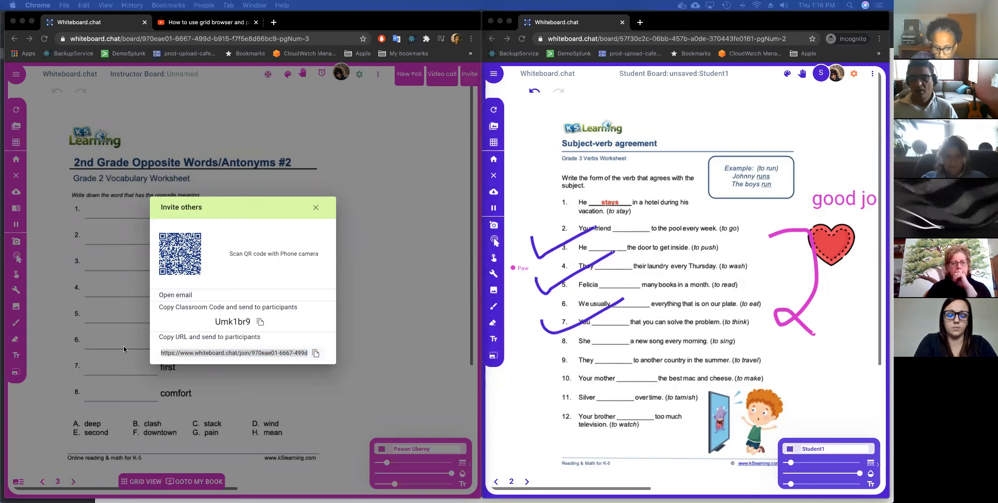
pyautogui.click(656, 38)
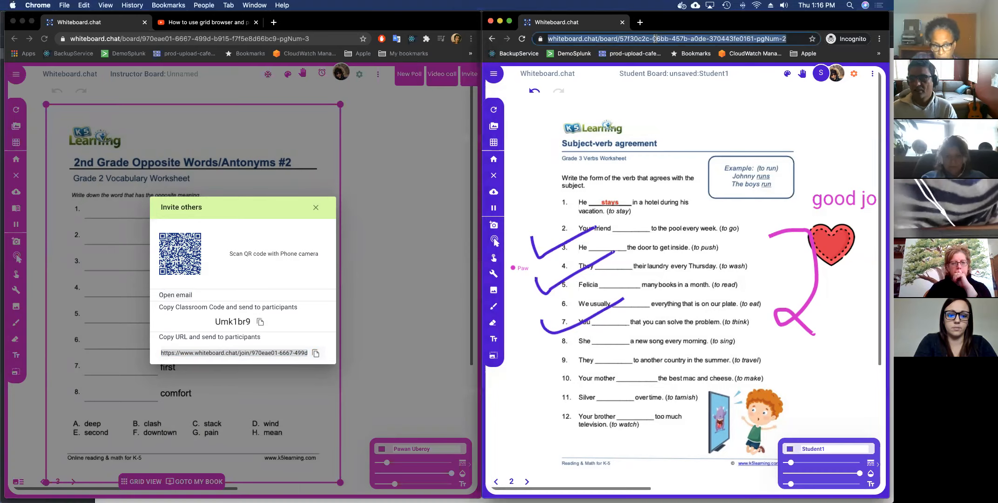
pyautogui.press('super+v')
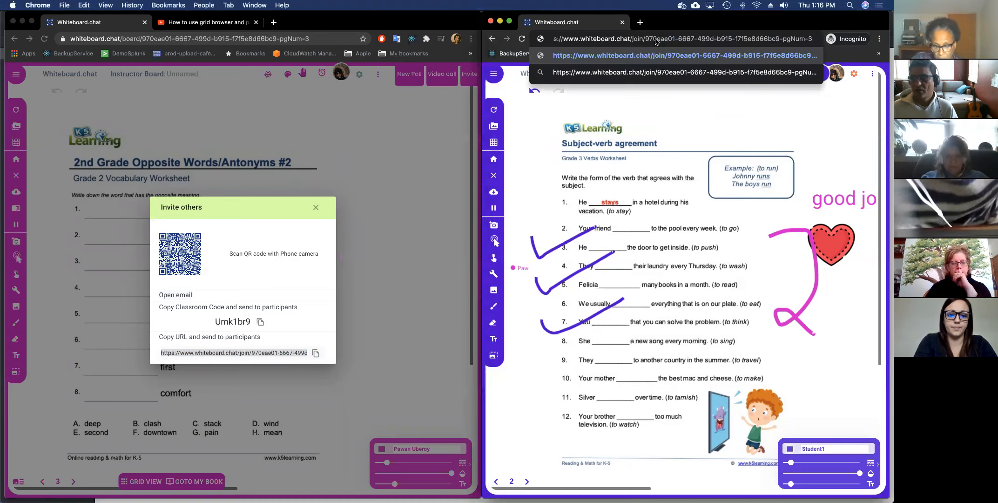
pyautogui.press('Return')
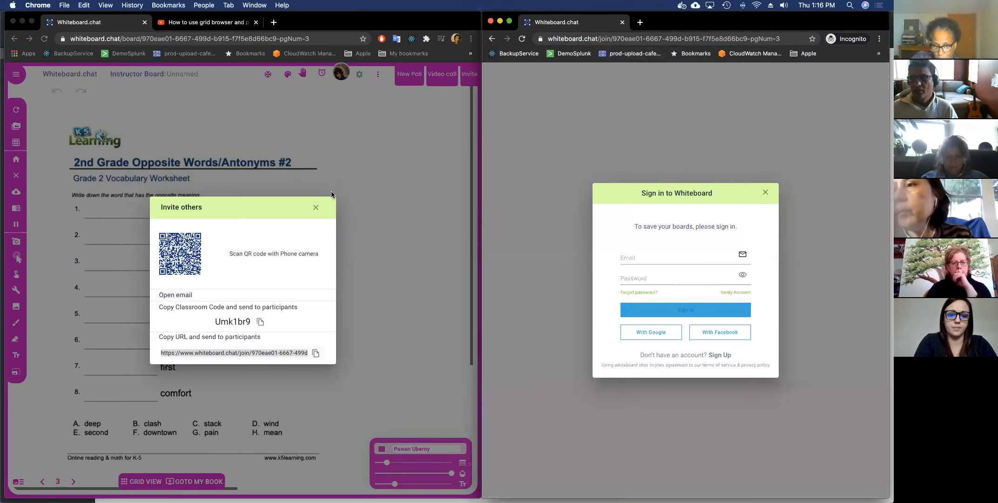
# Dismiss the invite dialog, attempt a sign-in with an email in the student window, then close it.
pyautogui.click(317, 209)
pyautogui.click(317, 209)
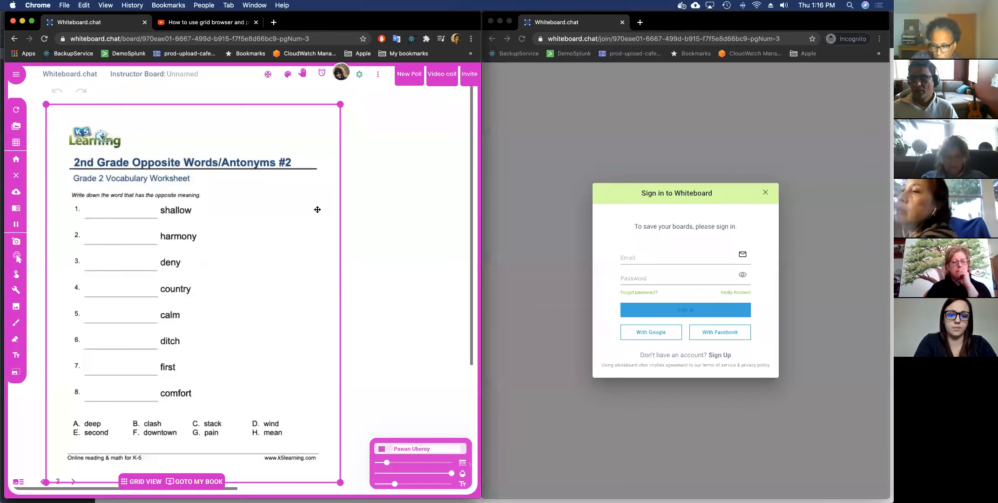
pyautogui.click(657, 331)
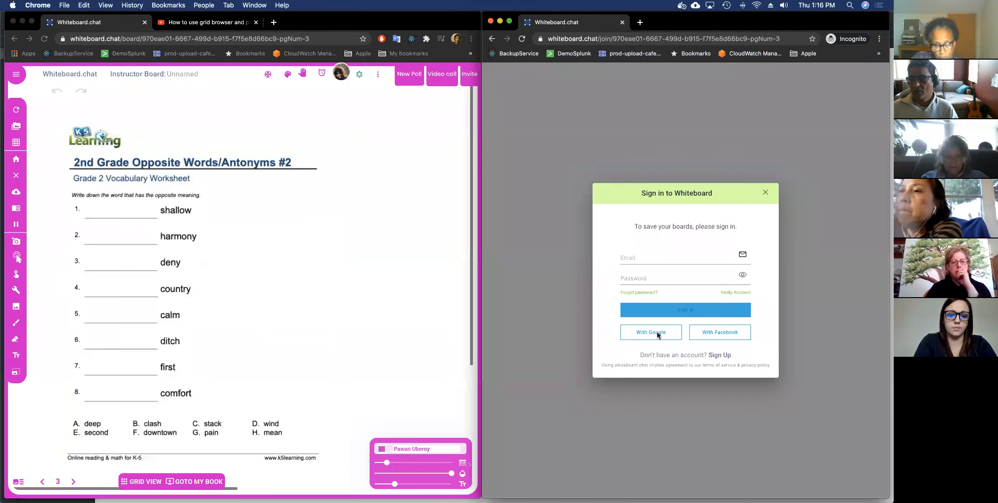
pyautogui.click(643, 246)
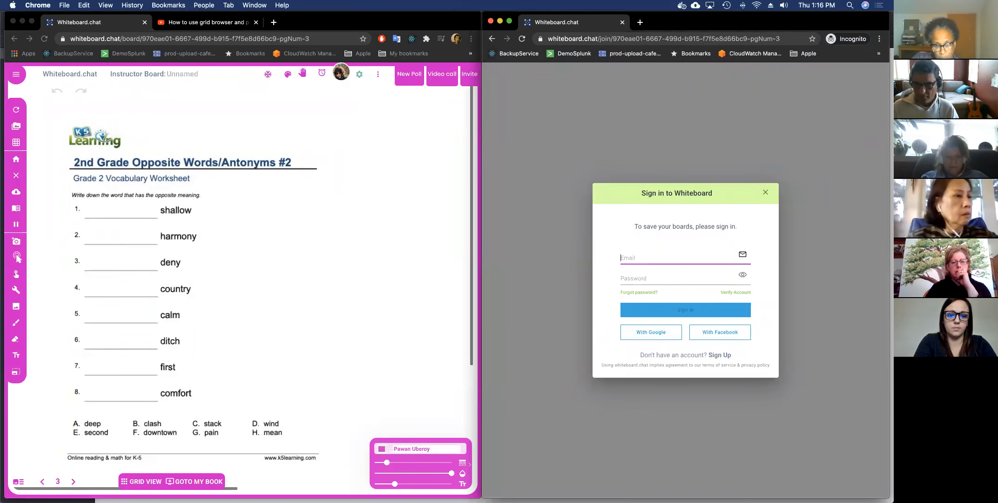
pyautogui.press('Return')
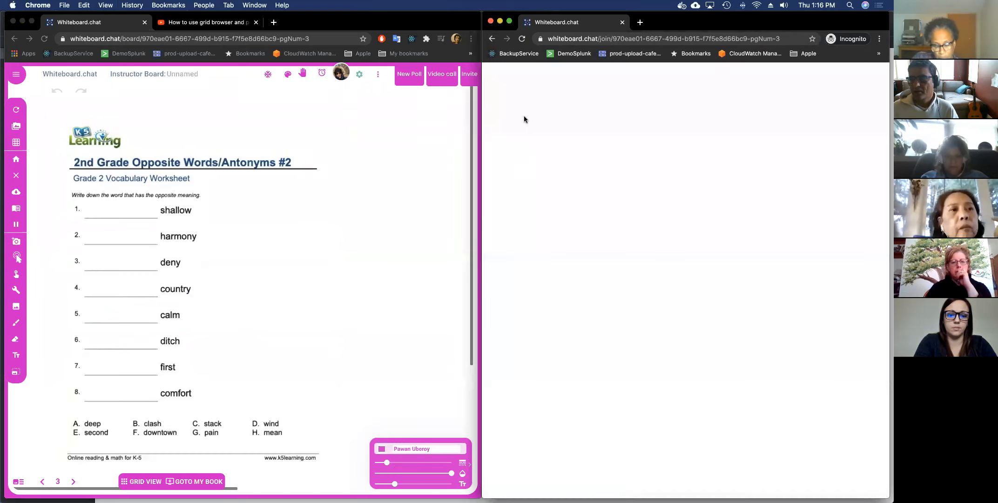
pyautogui.press('super+w')
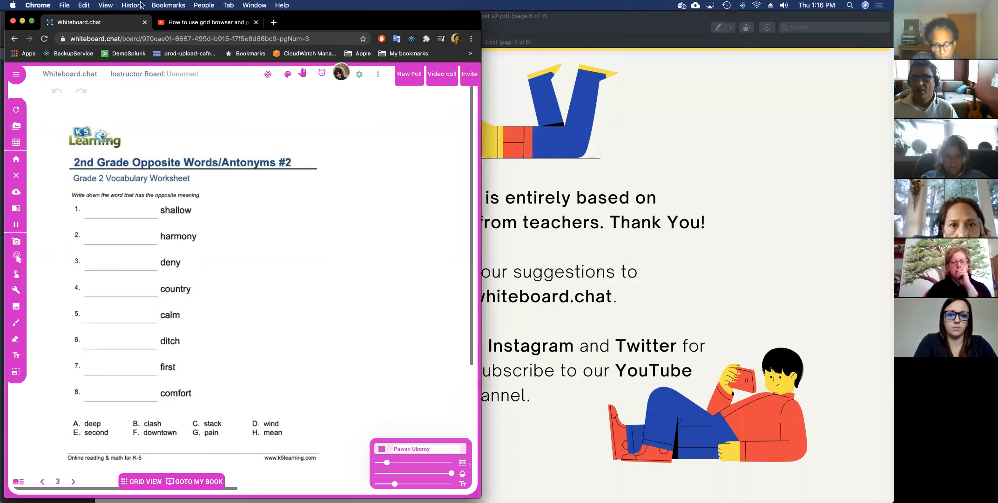
# Open a new incognito window and move it to the right half of the screen.
pyautogui.click(66, 5)
pyautogui.click(93, 34)
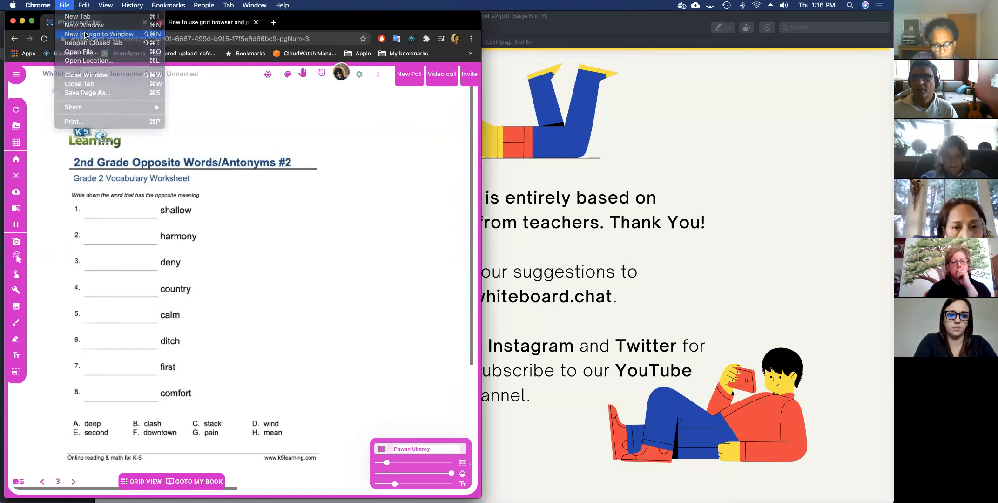
pyautogui.moveTo(209, 21); pyautogui.dragTo(612, 22)
# Turn off 'Only logged in users can join board' in the board settings and save.
pyautogui.click(334, 89)
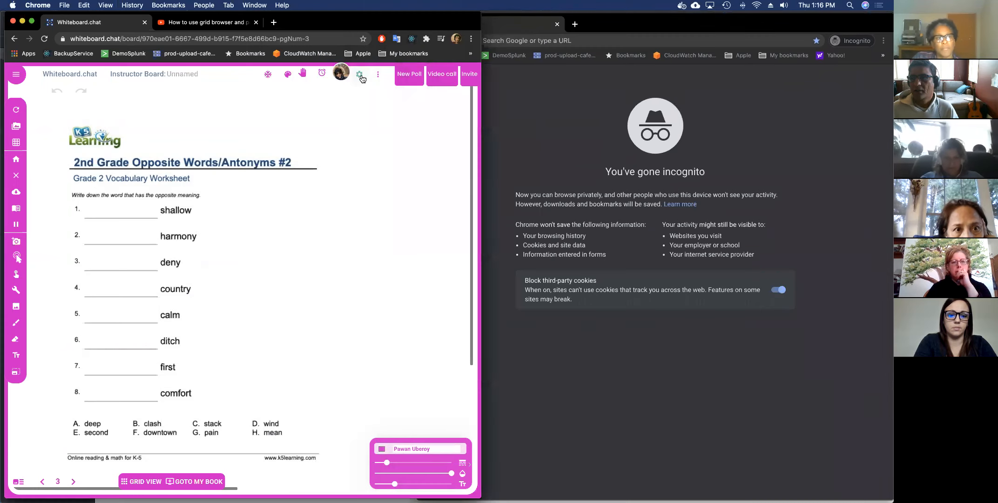
pyautogui.click(361, 75)
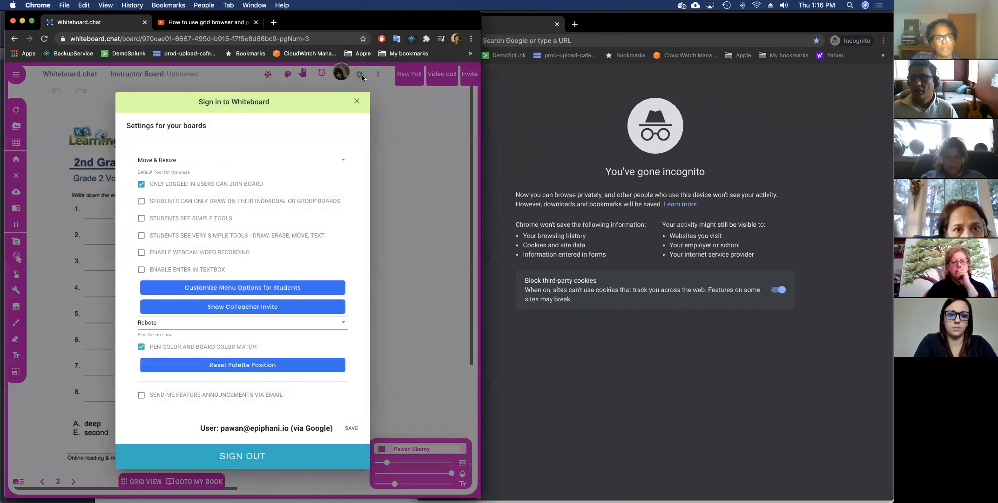
pyautogui.click(242, 184)
pyautogui.click(352, 428)
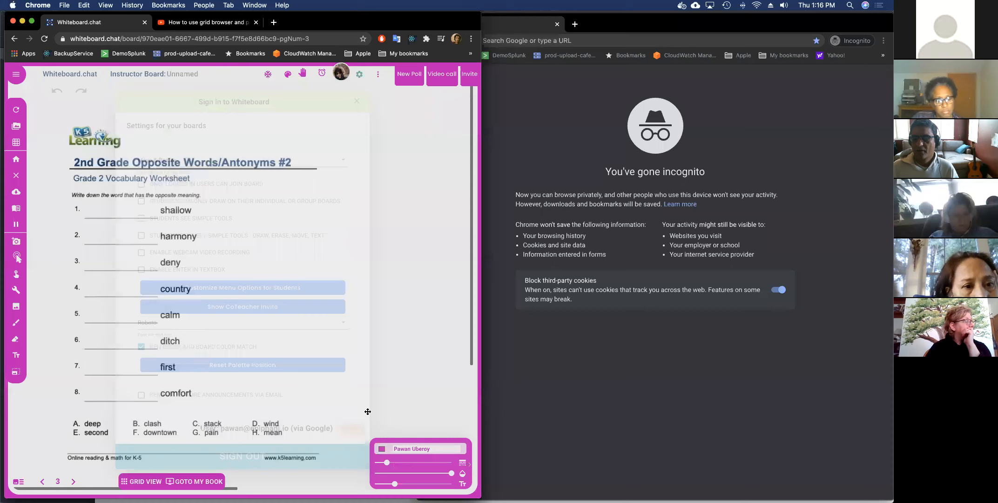
# Load the join link in the private window and join with the name 'Student'.
pyautogui.click(650, 41)
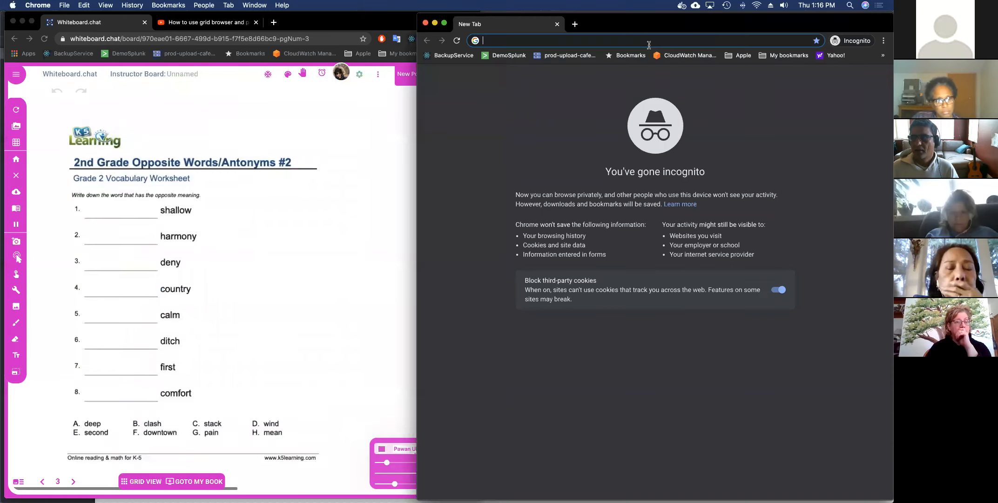
pyautogui.press('Return')
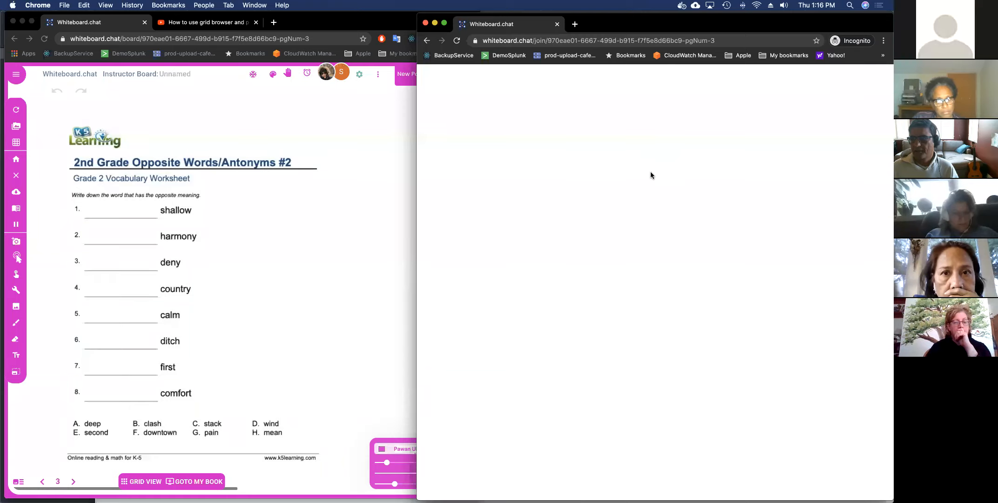
pyautogui.write('Student')
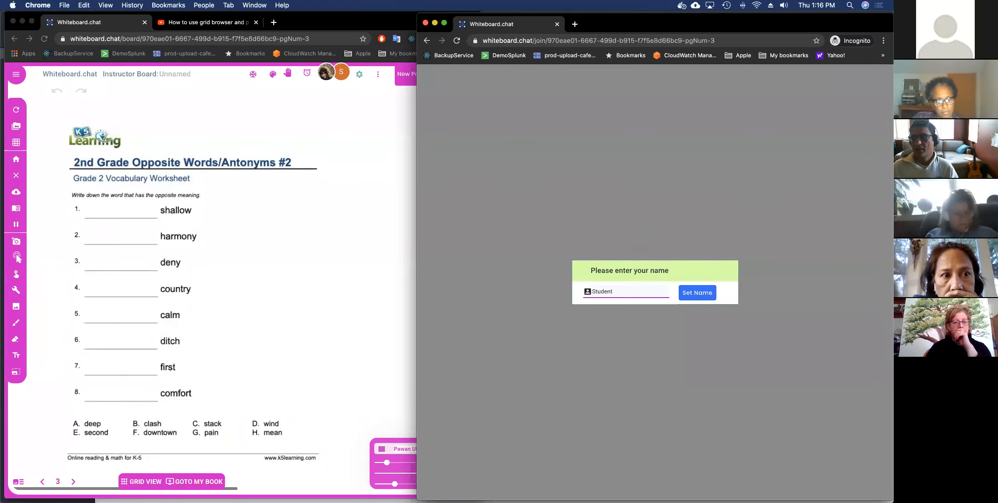
pyautogui.press('Return')
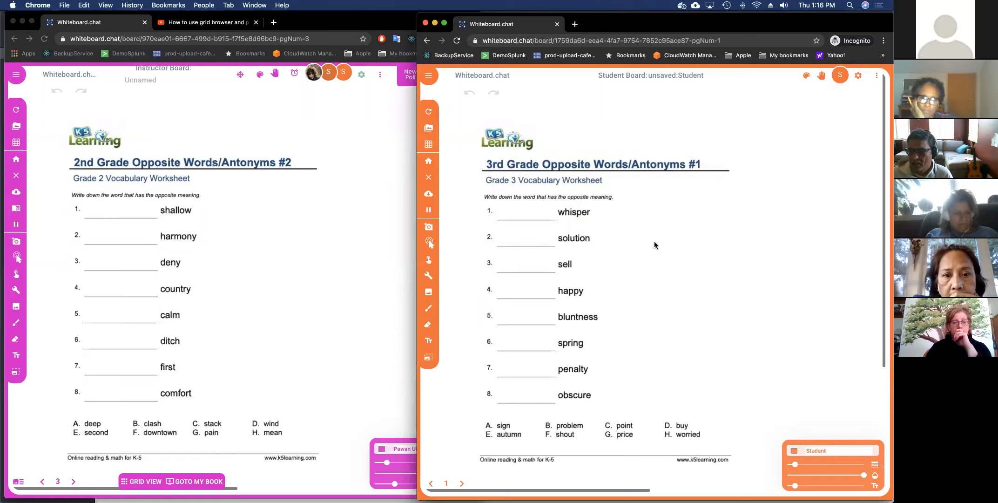
# Draw an orange loop on the student worksheet, check the board grid, then go to page 4.
pyautogui.moveTo(684, 292); pyautogui.dragTo(694, 334)
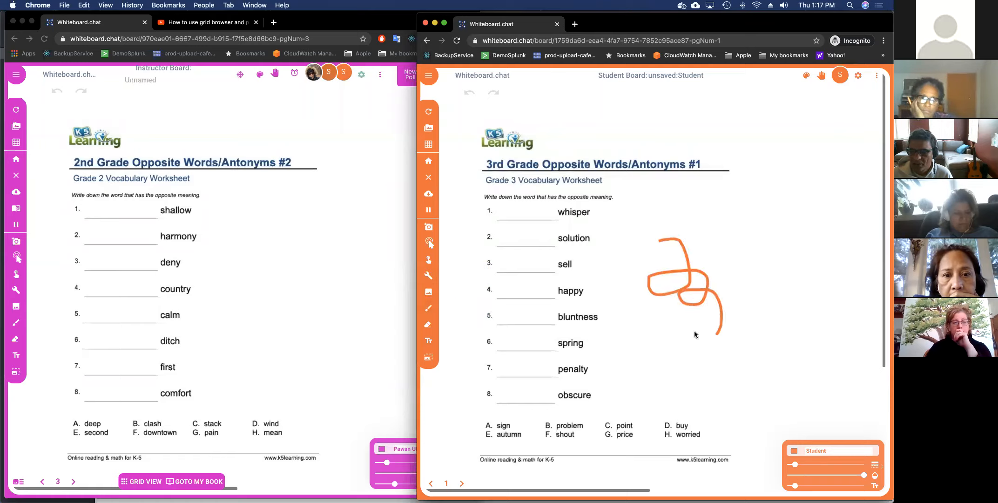
pyautogui.click(133, 483)
pyautogui.click(134, 485)
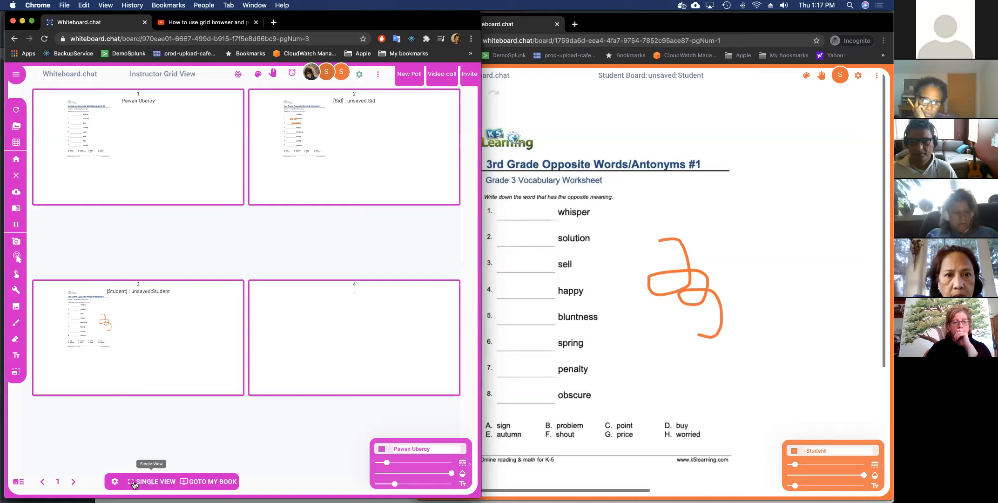
pyautogui.click(134, 482)
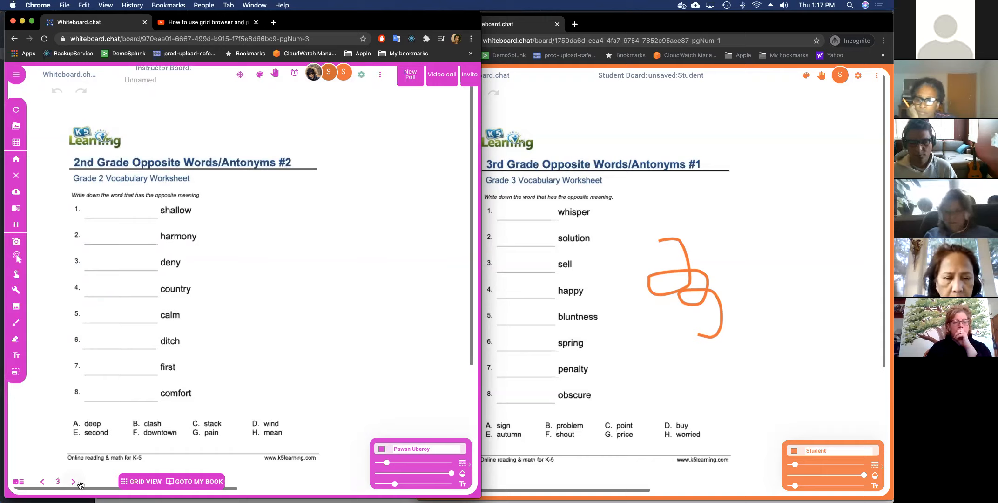
pyautogui.click(74, 481)
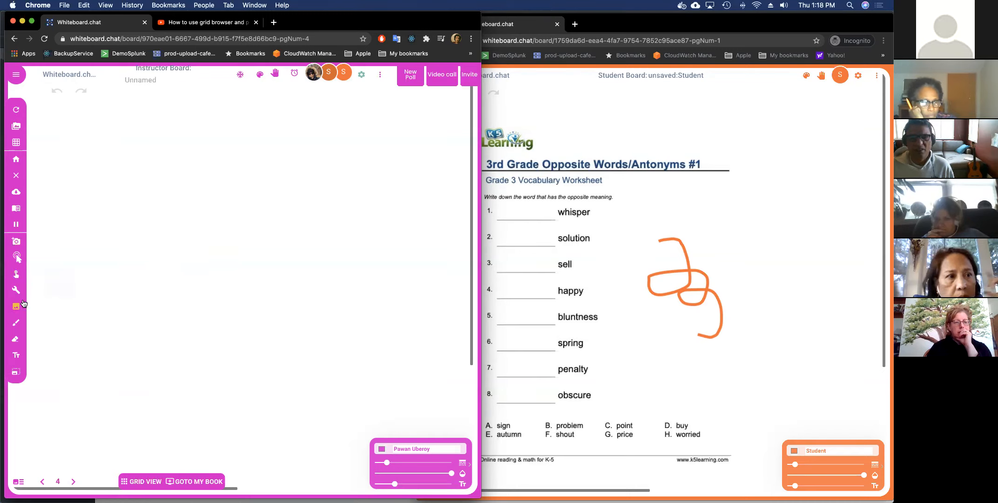
# Browse the page thumbnails from page 1 to the page 3 worksheet, then show all four boards in grid view.
pyautogui.click(19, 480)
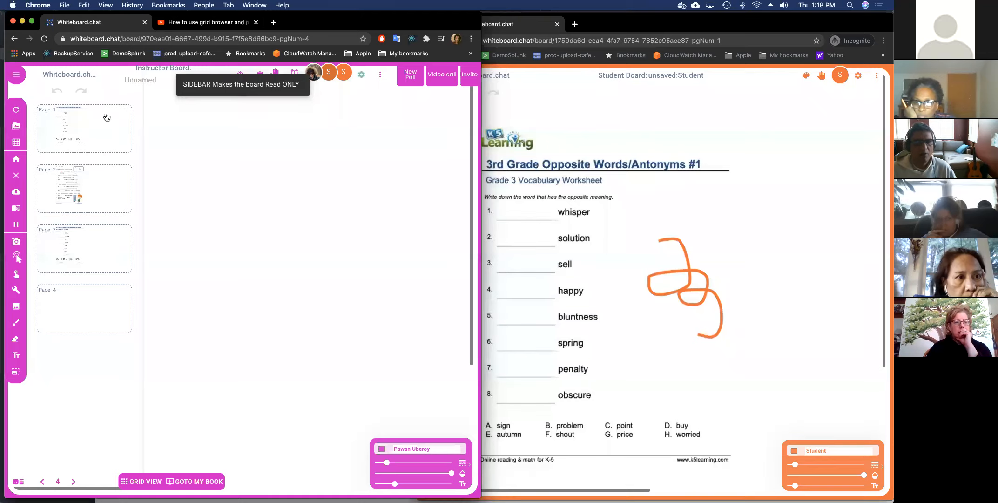
pyautogui.click(107, 146)
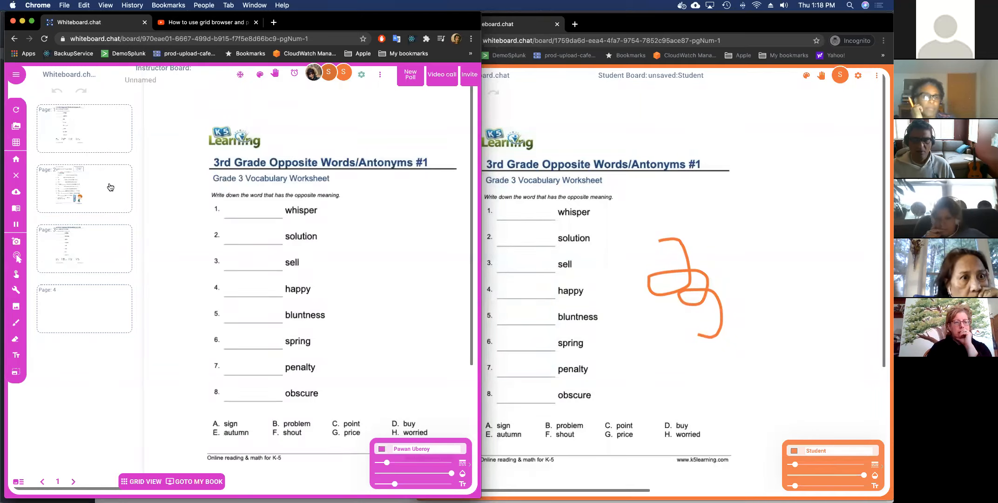
pyautogui.click(110, 187)
pyautogui.click(100, 261)
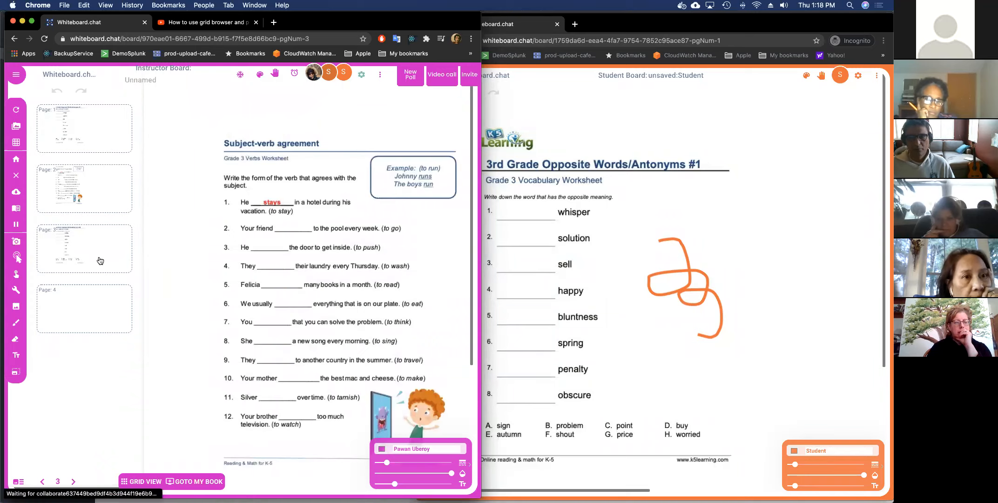
pyautogui.click(19, 482)
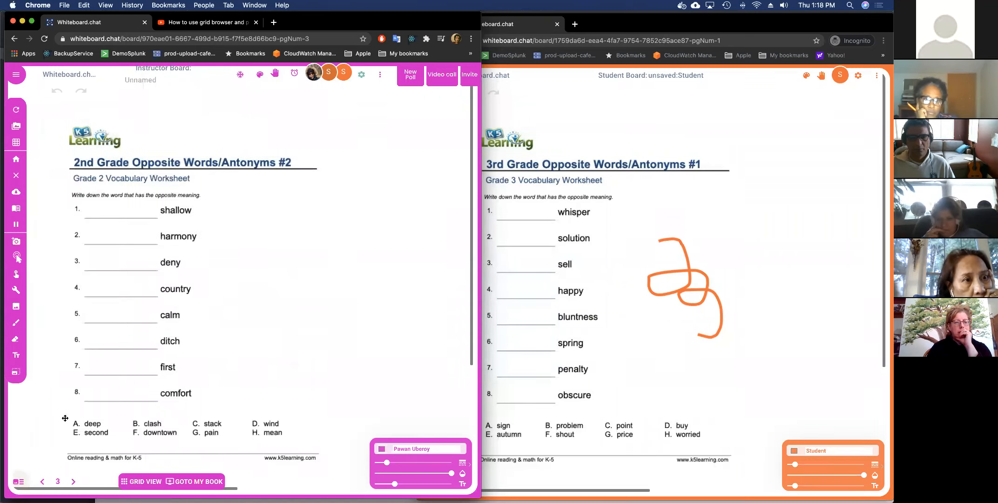
pyautogui.click(154, 482)
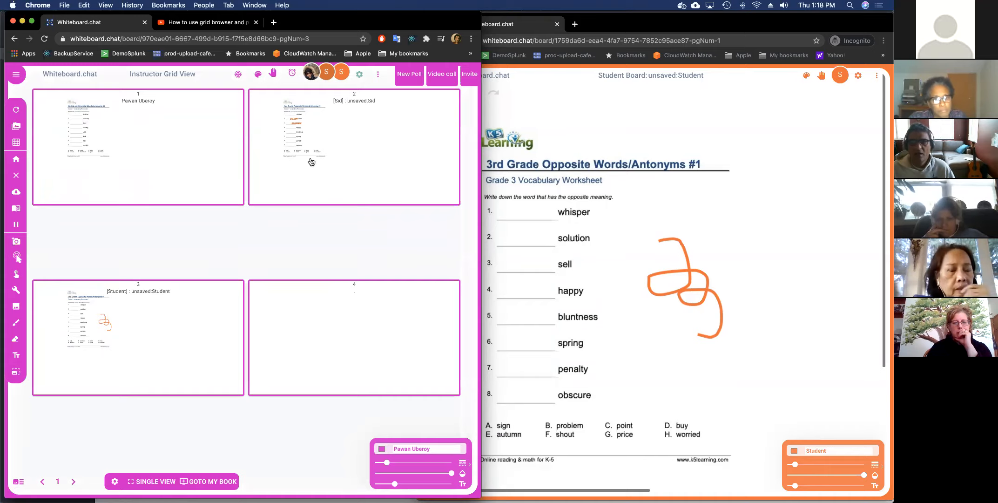
pyautogui.click(342, 135)
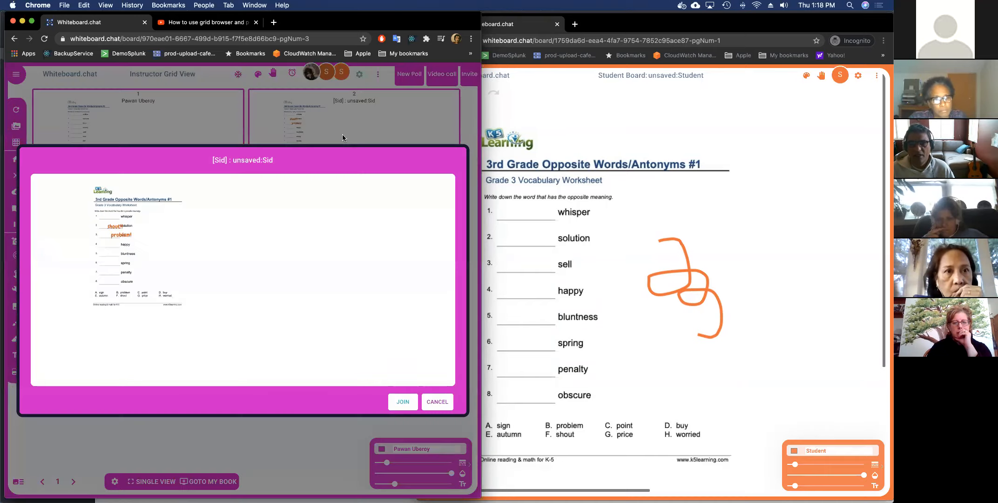
pyautogui.click(426, 400)
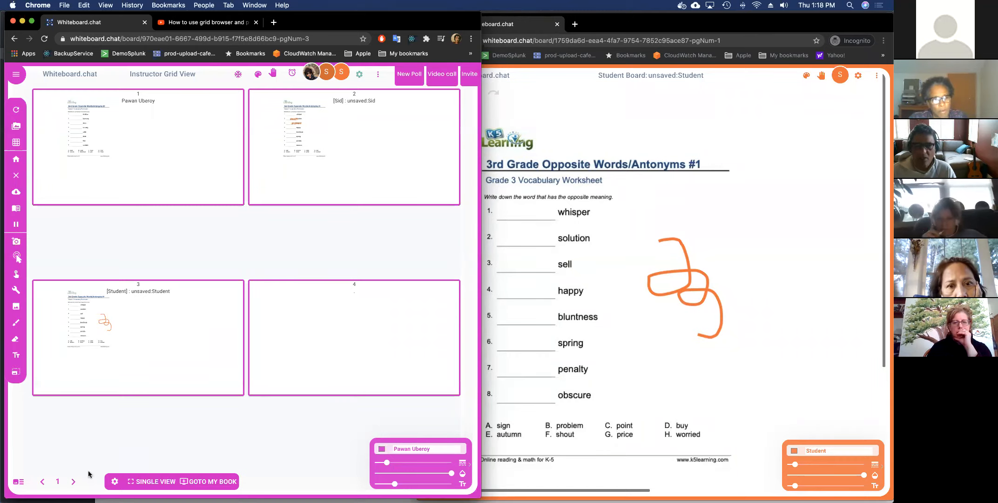
pyautogui.click(113, 481)
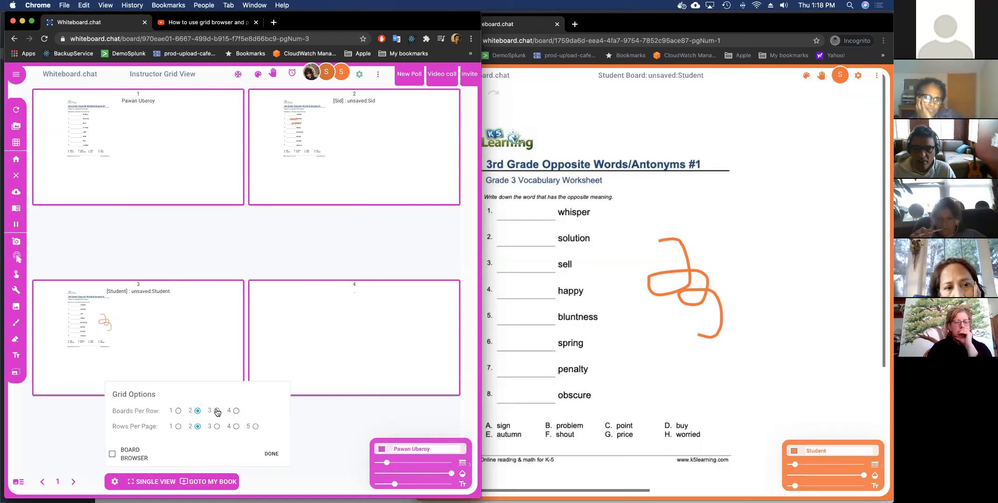
pyautogui.click(236, 411)
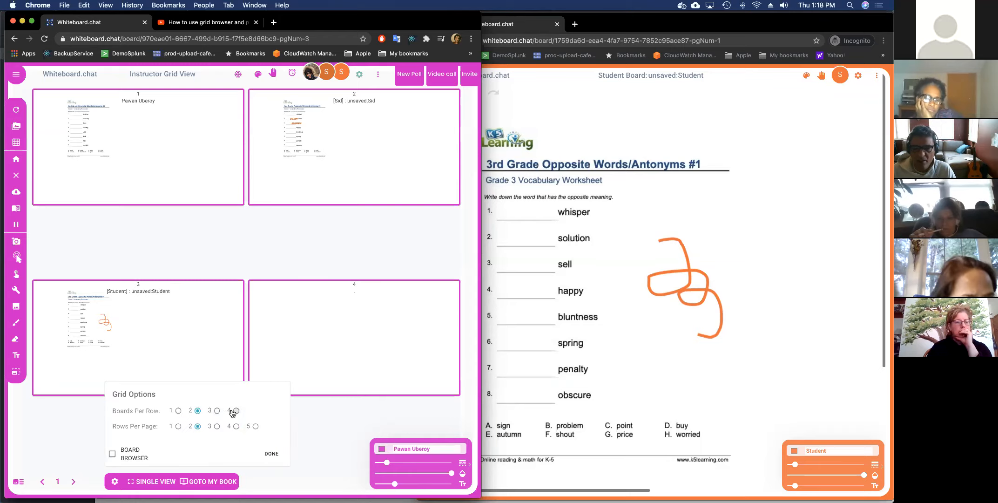
pyautogui.click(255, 427)
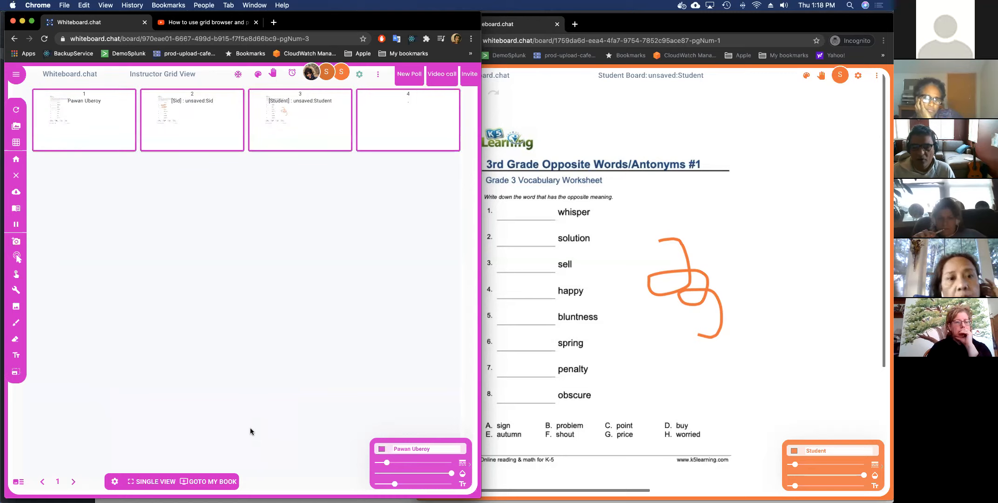
pyautogui.click(114, 481)
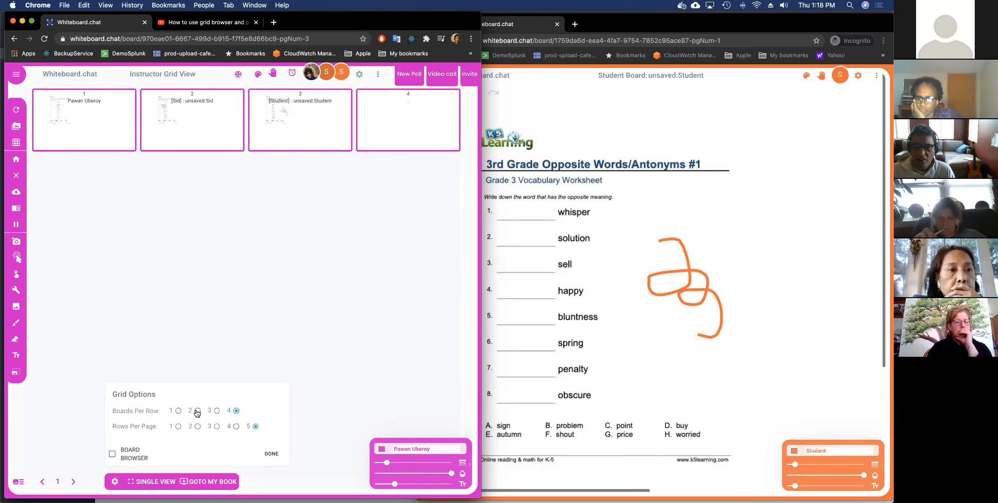
pyautogui.click(197, 411)
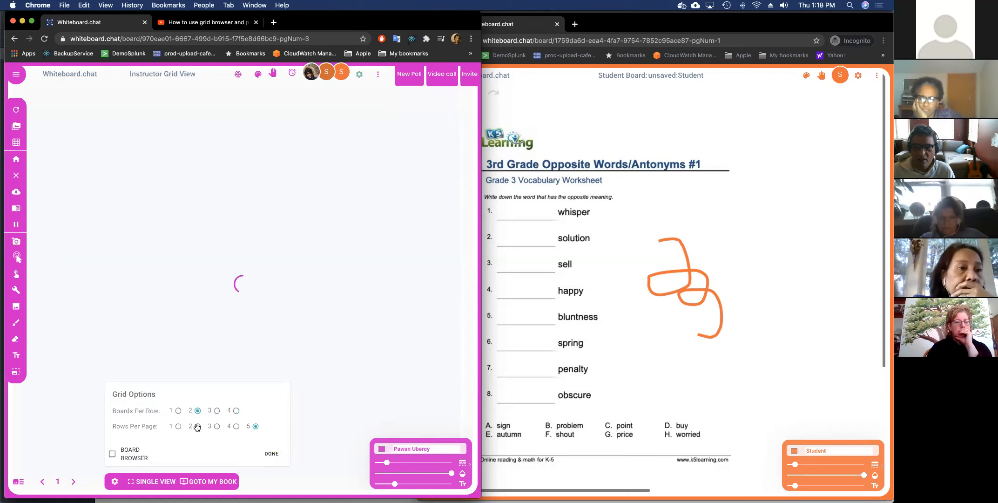
pyautogui.click(270, 452)
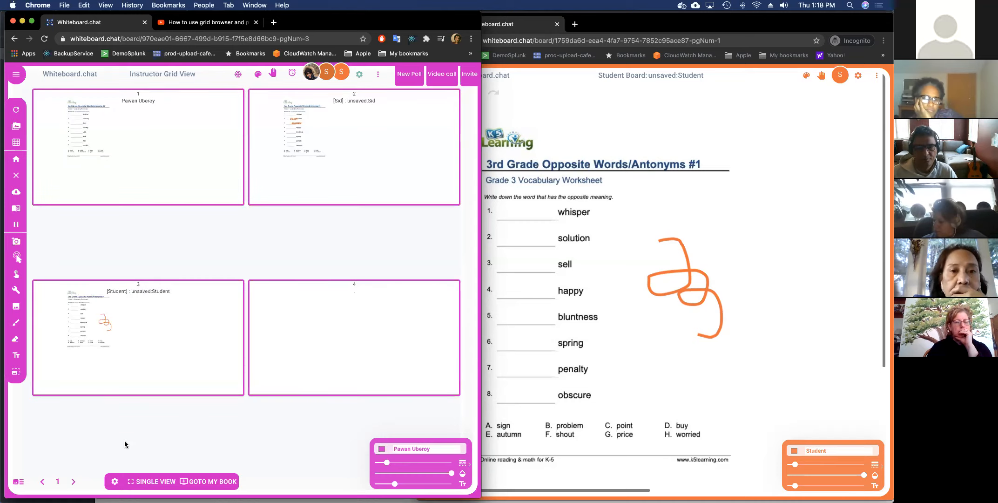
pyautogui.click(157, 485)
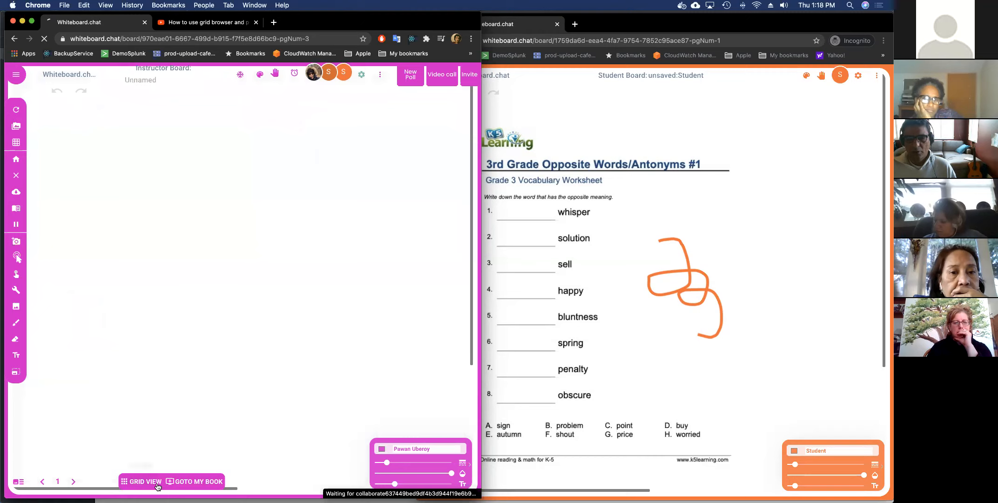
# Move the instructor board to page 4 and enlarge the student's board from the grid.
pyautogui.click(73, 482)
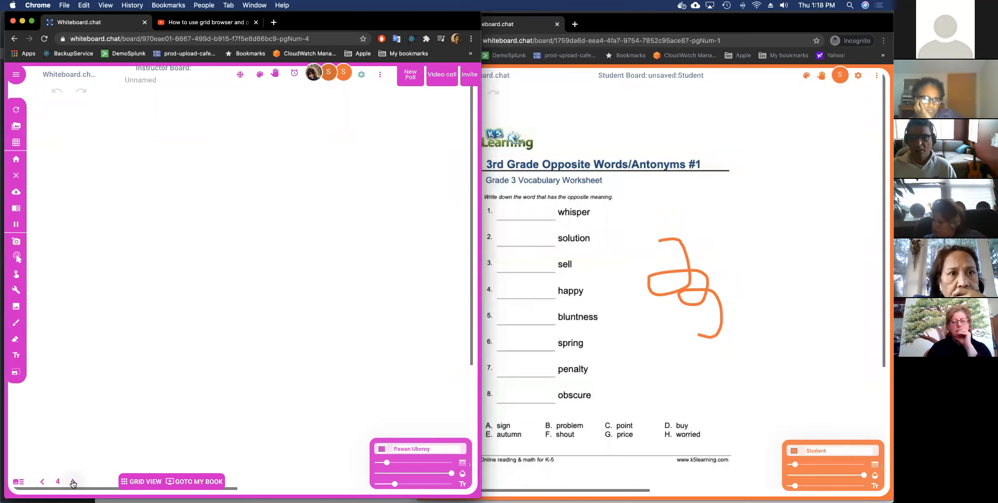
pyautogui.click(141, 482)
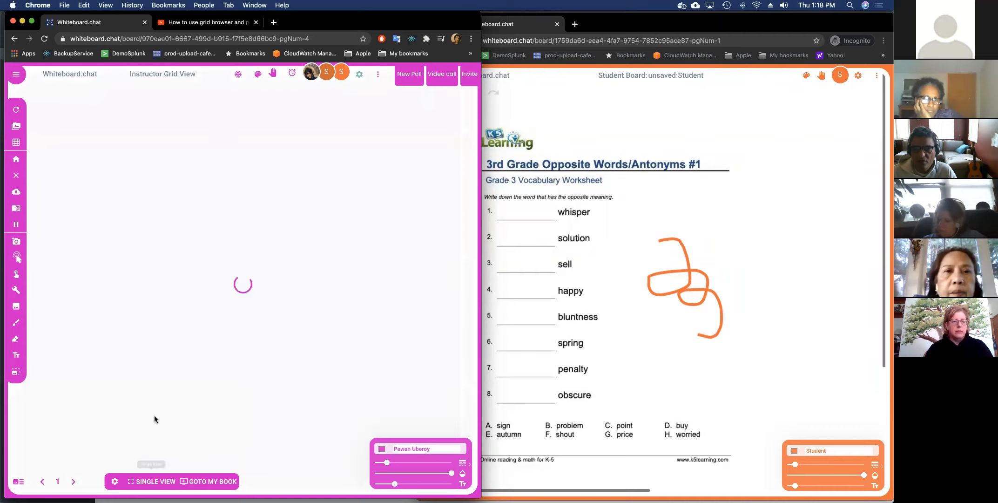
pyautogui.click(198, 303)
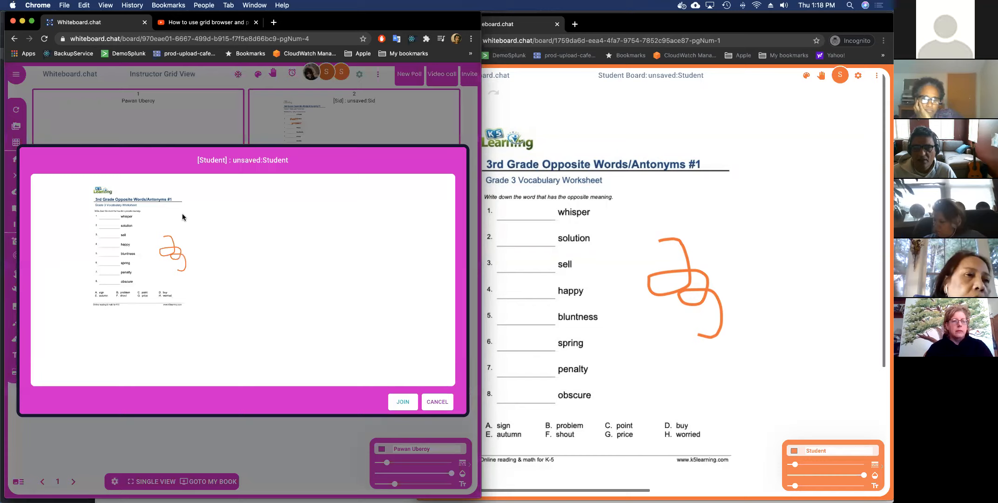
# Draw an orange star on the student worksheet, then close the enlarged preview.
pyautogui.click(630, 245)
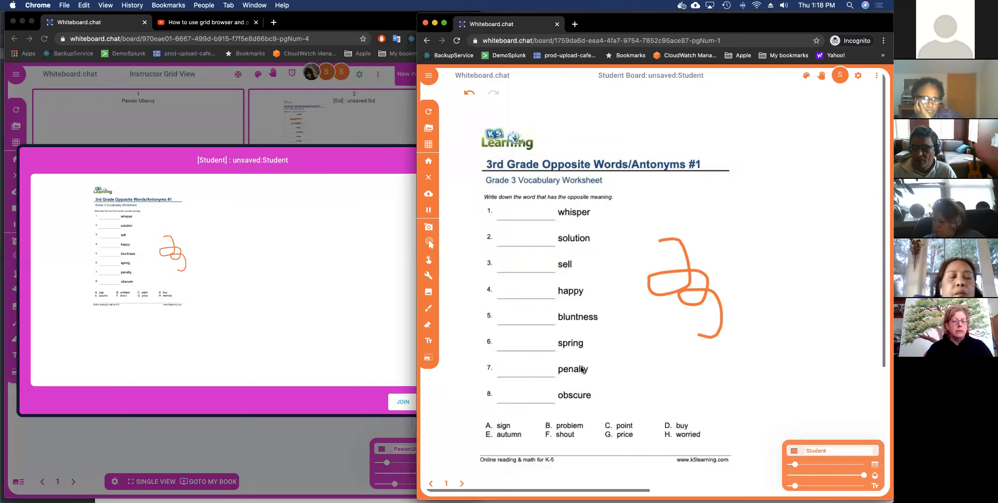
pyautogui.moveTo(669, 210)
pyautogui.mouseDown()
pyautogui.moveTo(729, 200)
pyautogui.moveTo(678, 178)
pyautogui.moveTo(748, 291)
pyautogui.moveTo(690, 210)
pyautogui.mouseUp()
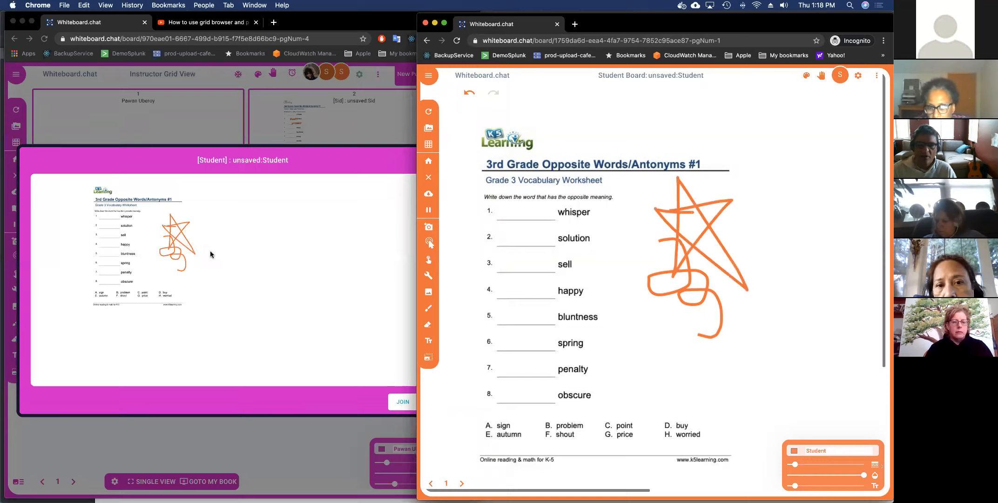
pyautogui.click(263, 278)
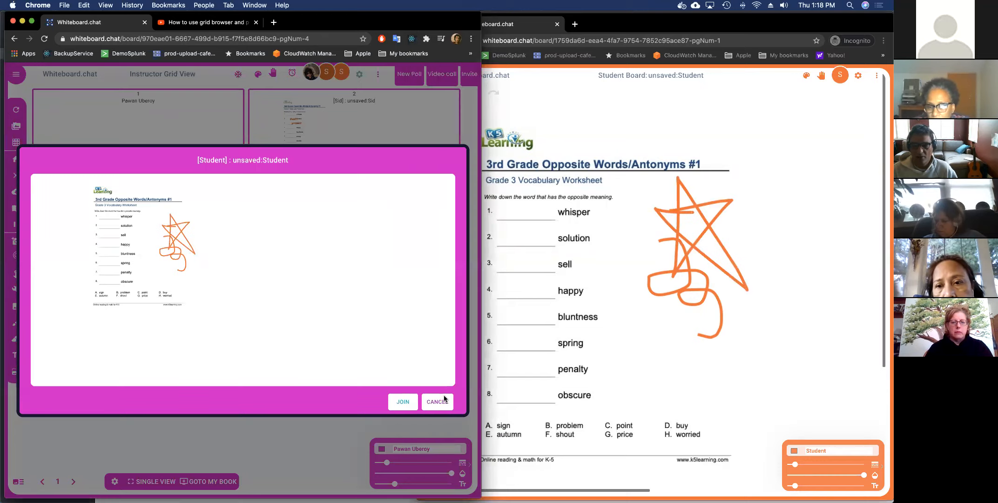
pyautogui.click(438, 401)
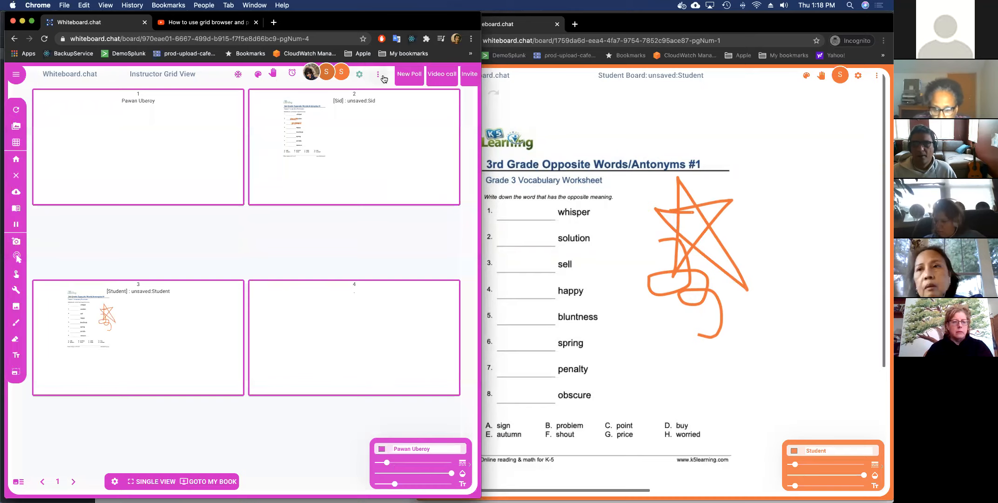
# Read the Help tips from the ⋮ menu, then return to the single Instructor Board on page 4.
pyautogui.click(362, 75)
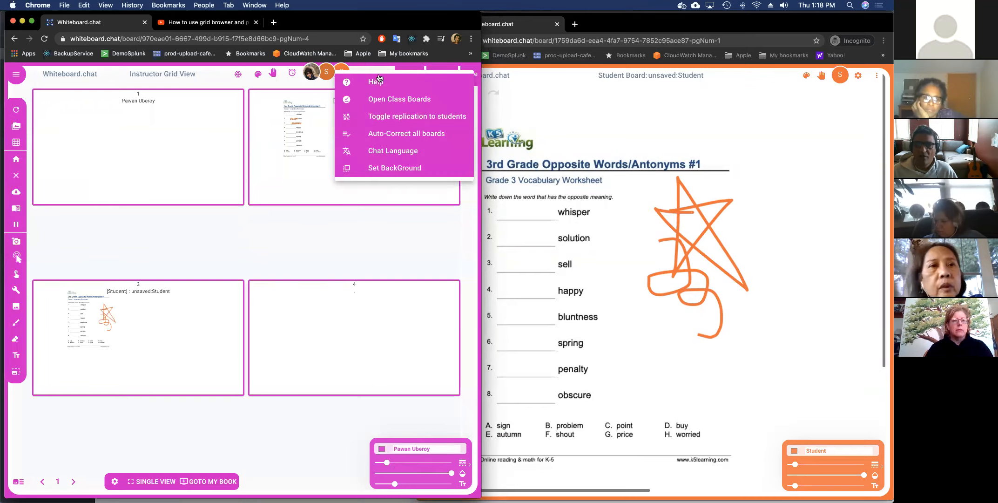
pyautogui.click(381, 87)
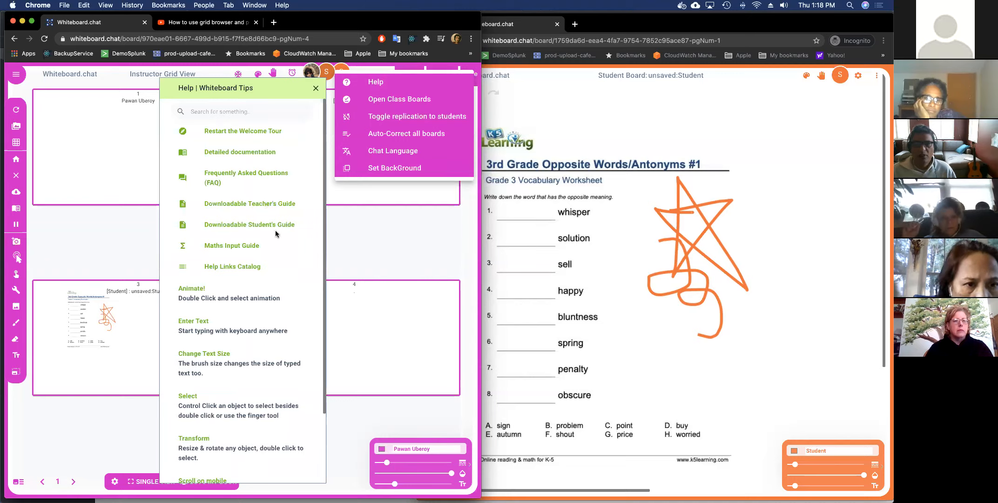
pyautogui.click(315, 89)
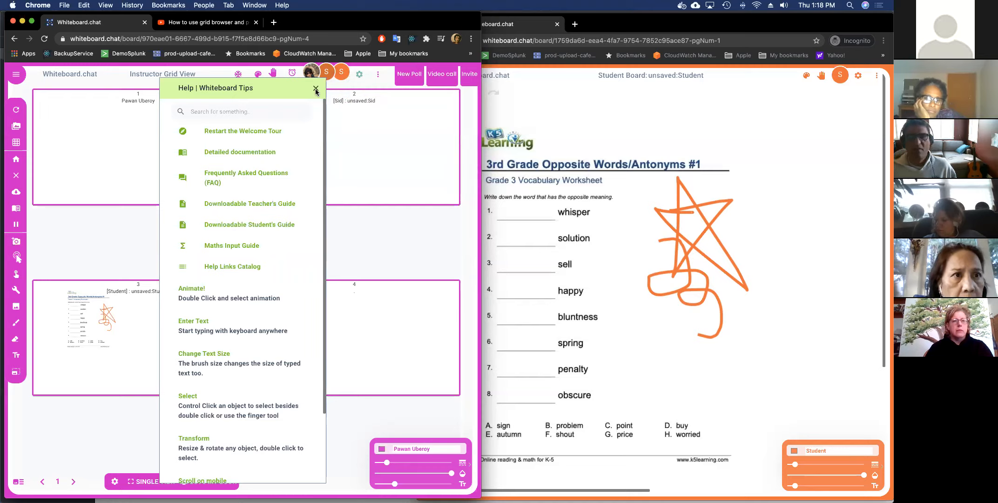
pyautogui.click(316, 88)
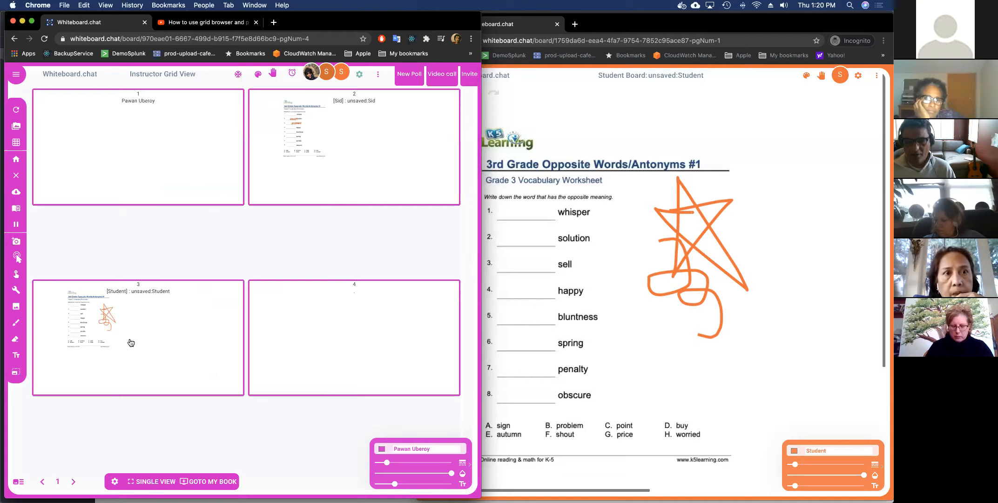
pyautogui.click(150, 479)
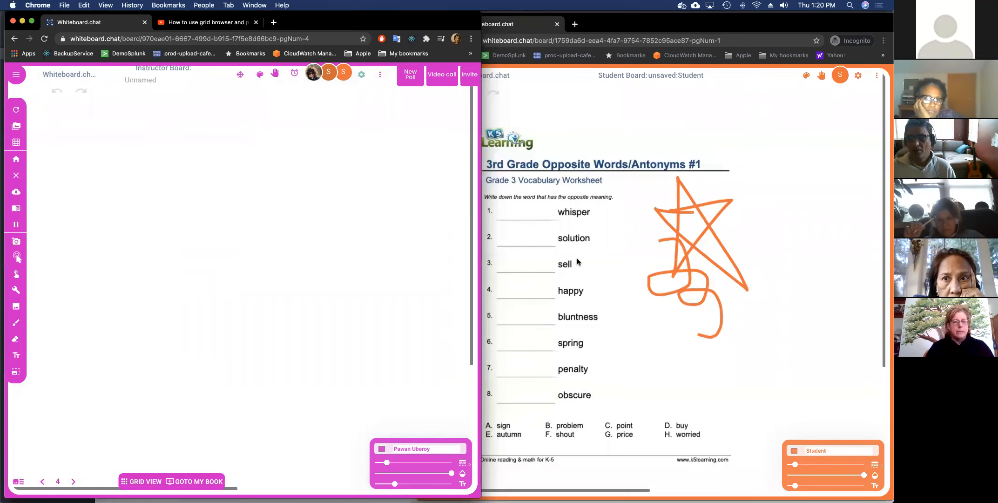
# Review the student's Download options, then open the instructor board's settings dialog.
pyautogui.click(607, 259)
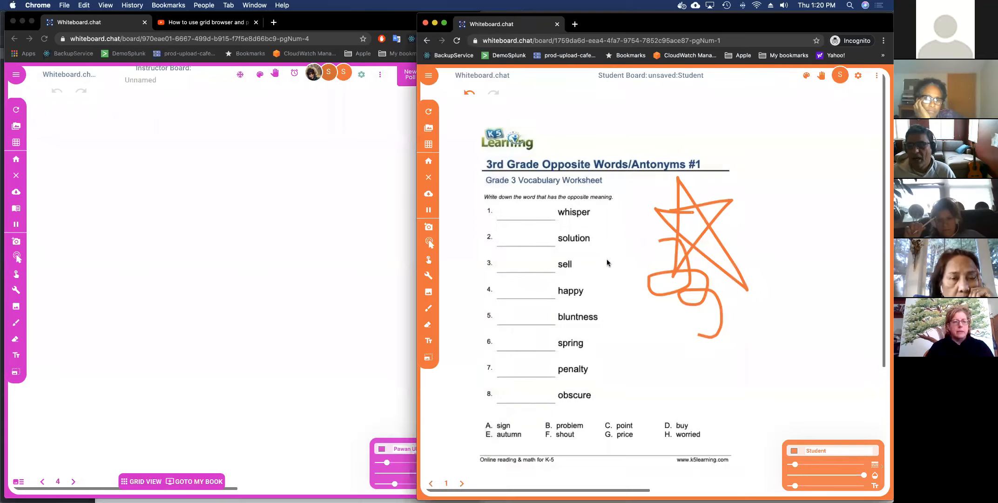
pyautogui.click(428, 197)
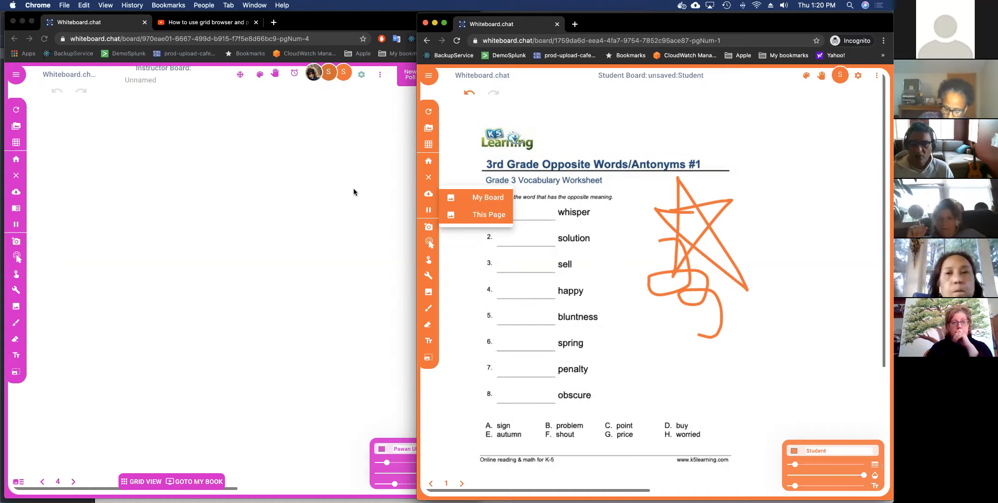
pyautogui.click(254, 217)
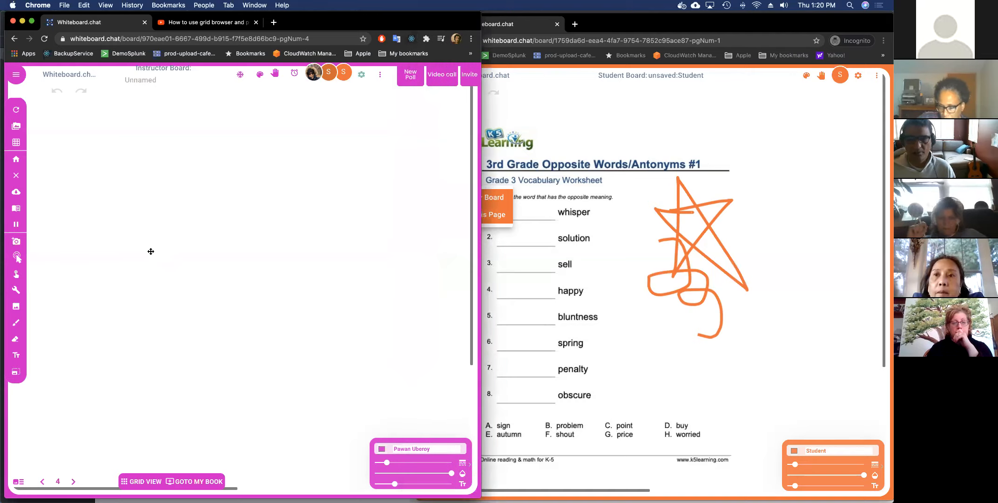
pyautogui.click(20, 294)
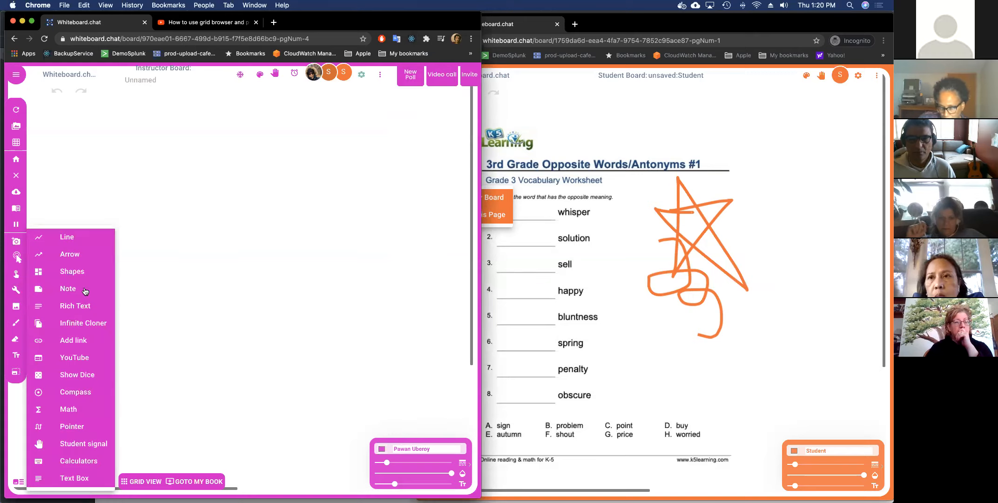
pyautogui.click(164, 282)
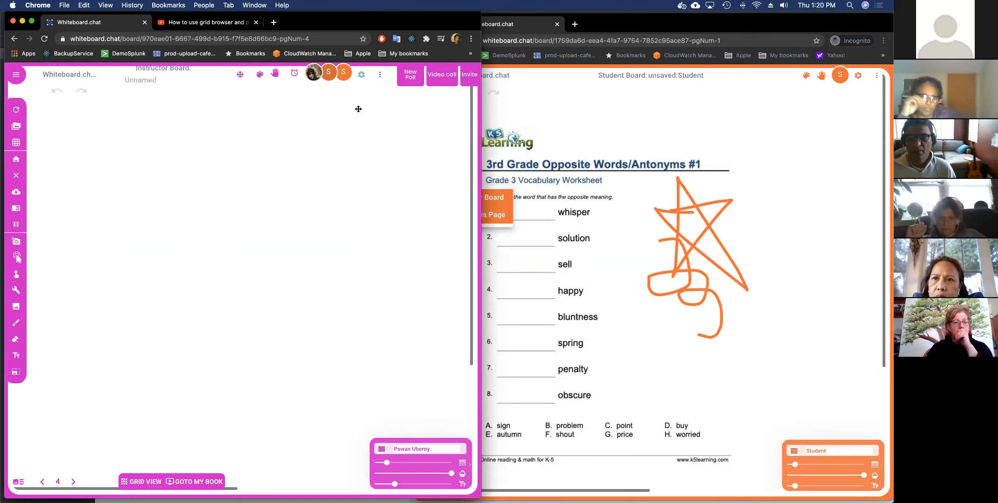
pyautogui.click(360, 80)
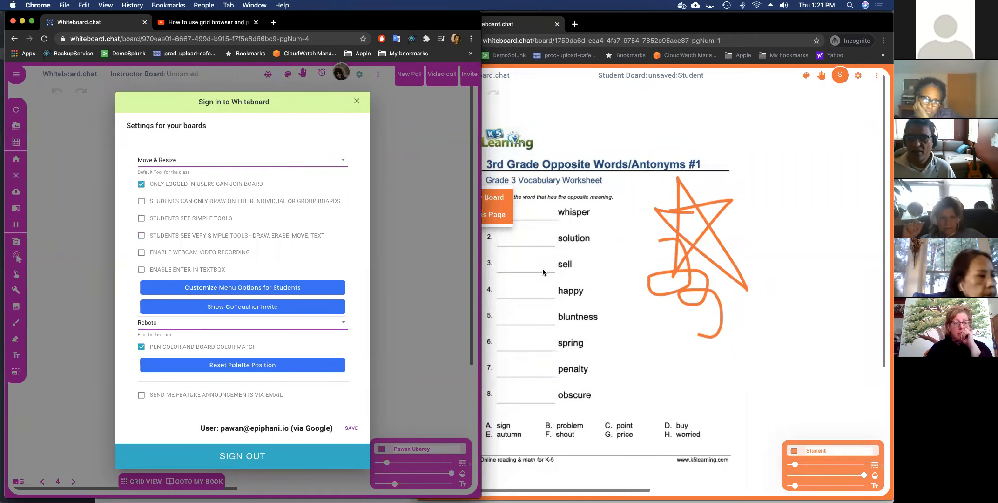
# Take a webcam photo of the student's handwritten paper and save it onto the worksheet.
pyautogui.click(564, 274)
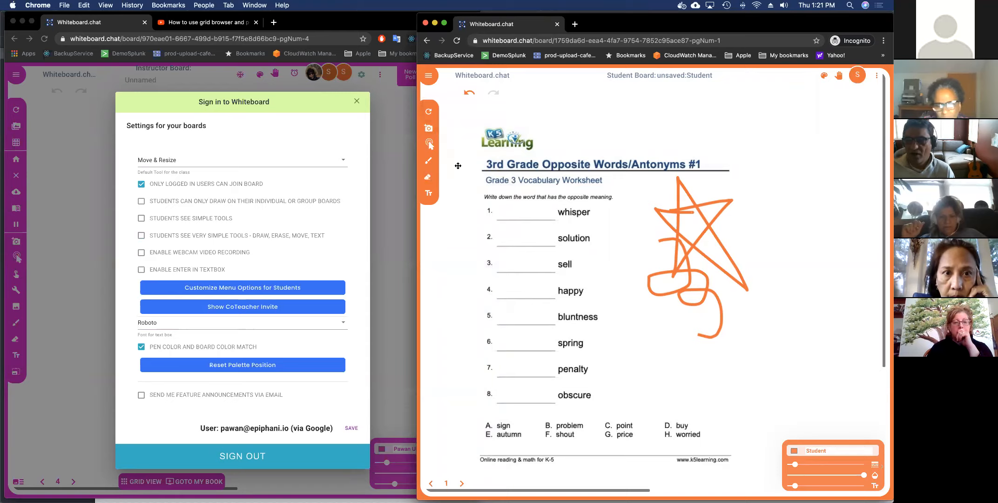
pyautogui.click(429, 128)
pyautogui.click(474, 133)
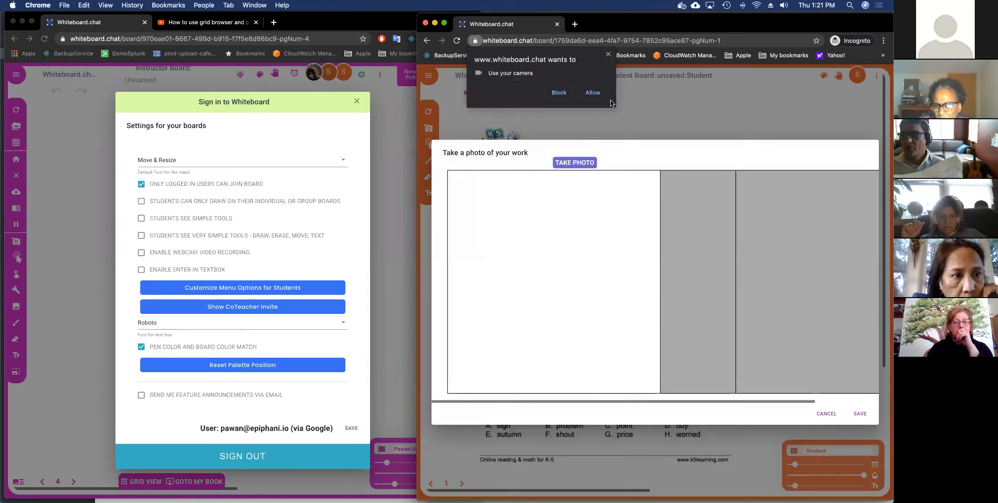
pyautogui.click(591, 92)
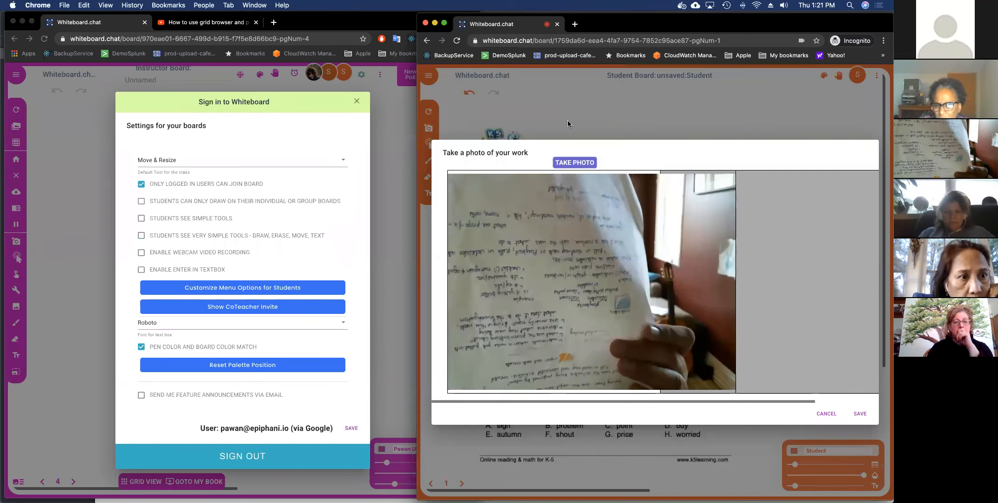
pyautogui.click(575, 162)
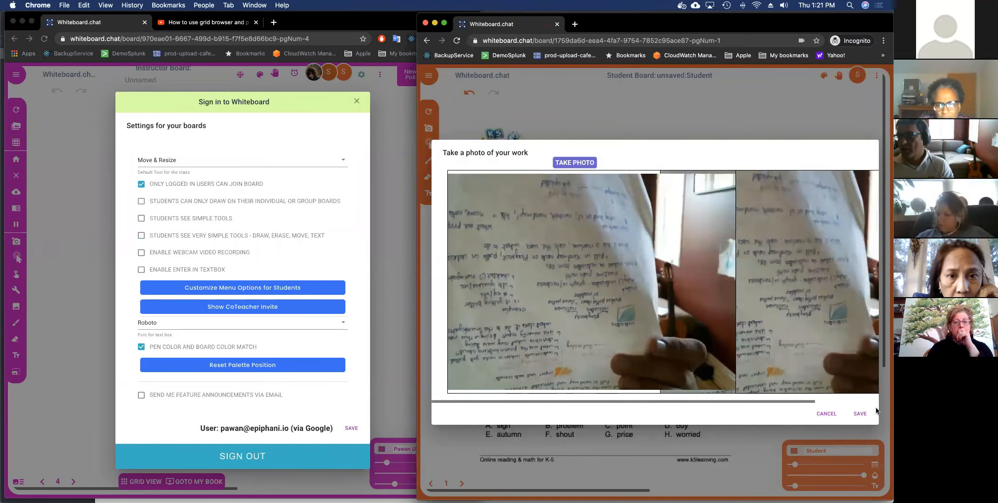
pyautogui.click(860, 413)
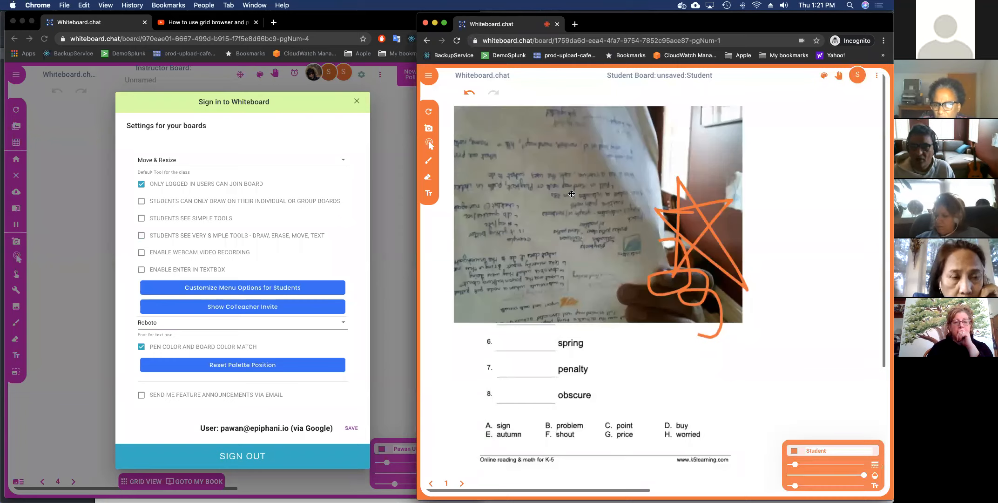
pyautogui.click(429, 129)
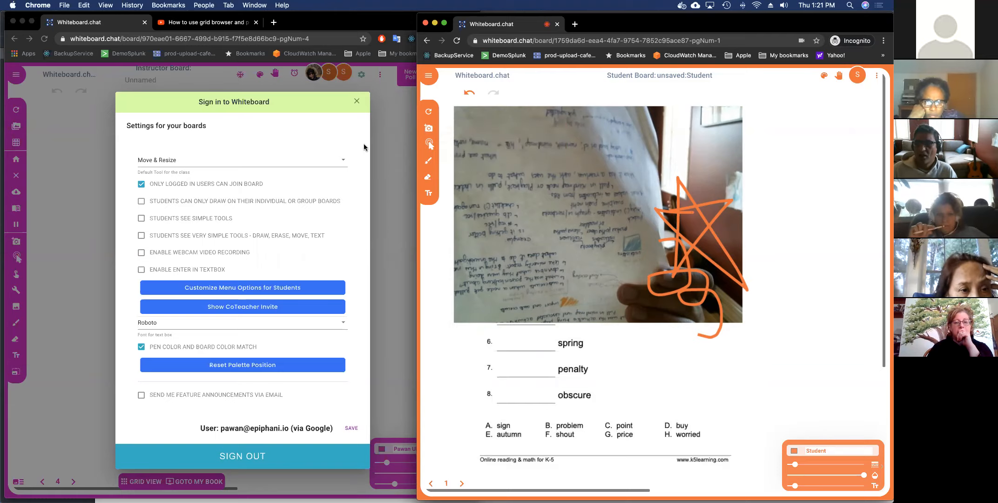
pyautogui.click(287, 289)
# Open Customize Menu Options for Students, scroll the features-to-disable list, then close it.
pyautogui.click(286, 288)
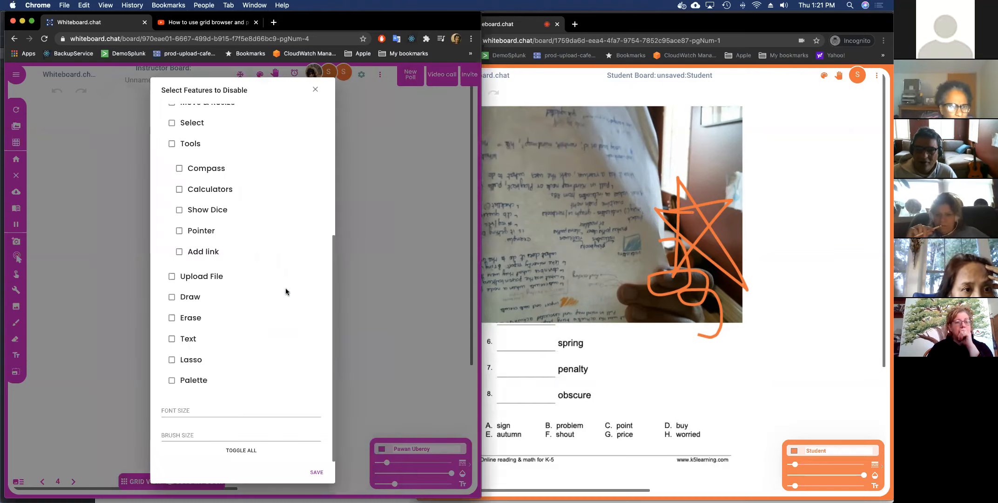
pyautogui.scroll(5, 188, 131)
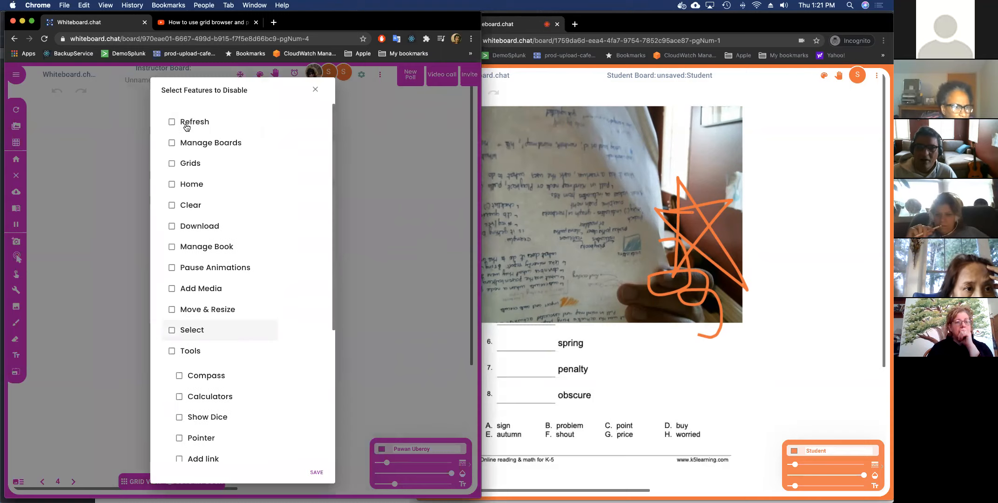
pyautogui.scroll(-5, 203, 294)
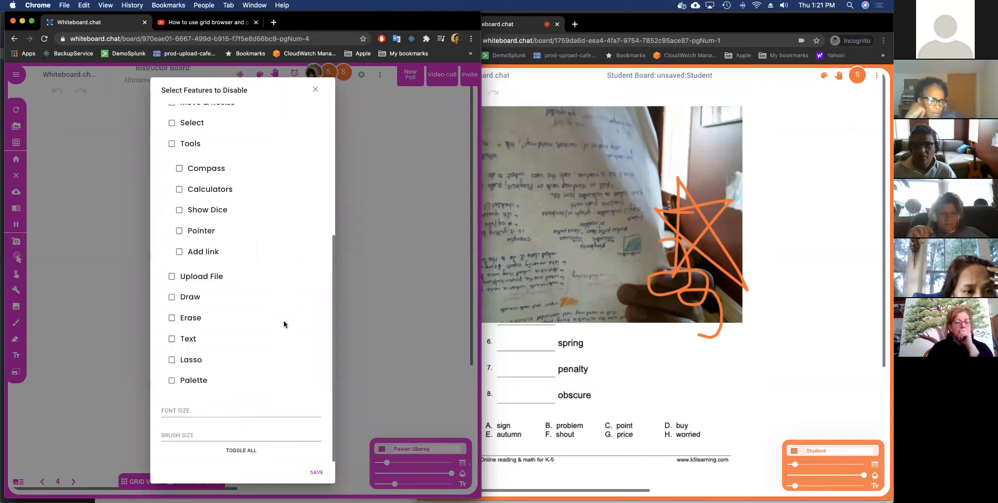
pyautogui.click(317, 91)
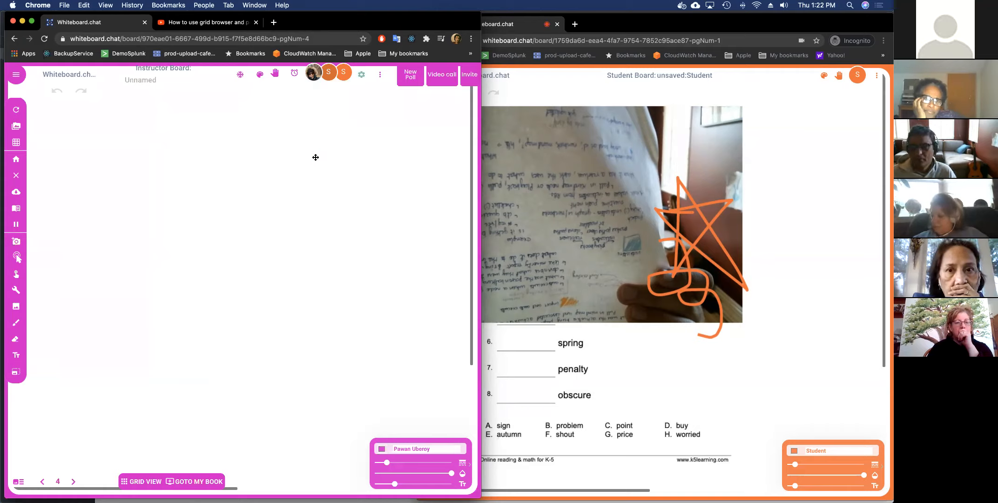
# Draw a magenta star on instructor page 4, then drag the student window down and left.
pyautogui.click(21, 322)
pyautogui.moveTo(192, 260)
pyautogui.mouseDown()
pyautogui.moveTo(240, 244)
pyautogui.moveTo(222, 280)
pyautogui.moveTo(218, 252)
pyautogui.moveTo(247, 270)
pyautogui.moveTo(205, 257)
pyautogui.mouseUp()
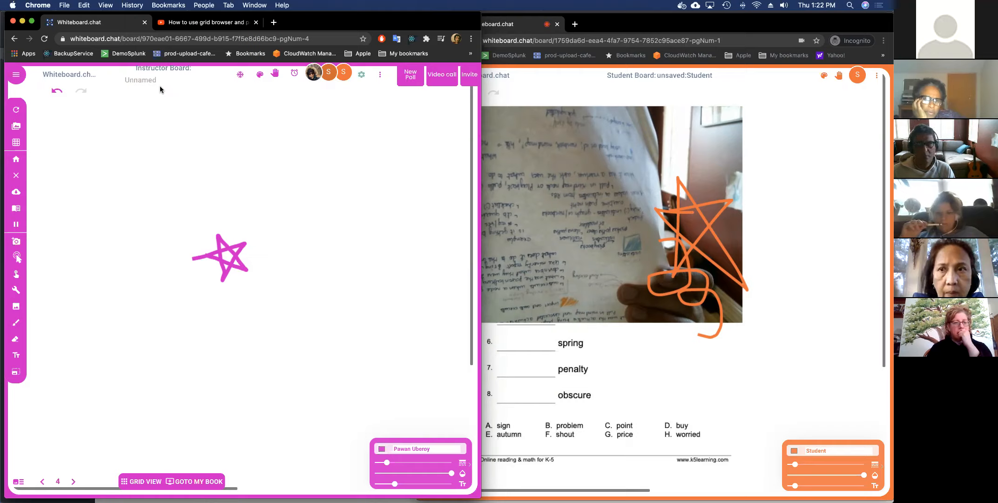
pyautogui.moveTo(677, 21); pyautogui.dragTo(720, 48)
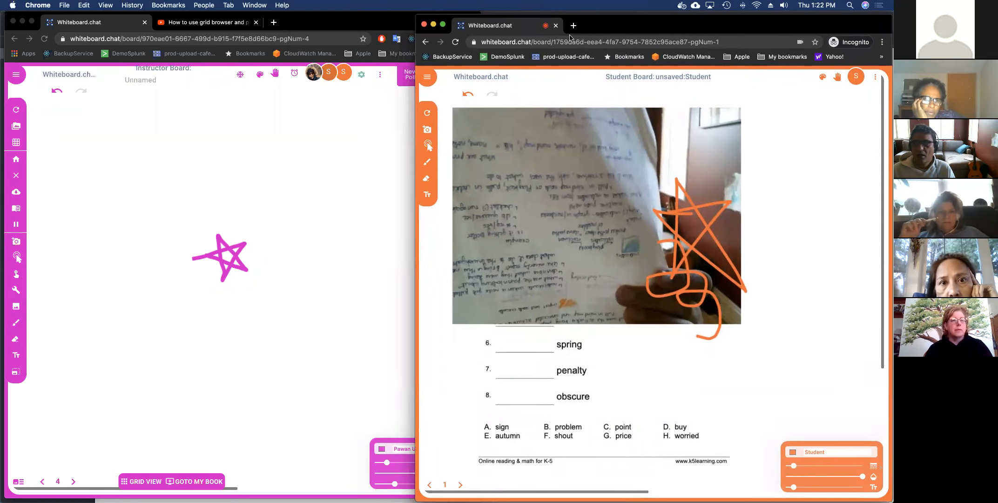
pyautogui.moveTo(660, 32); pyautogui.dragTo(636, 81)
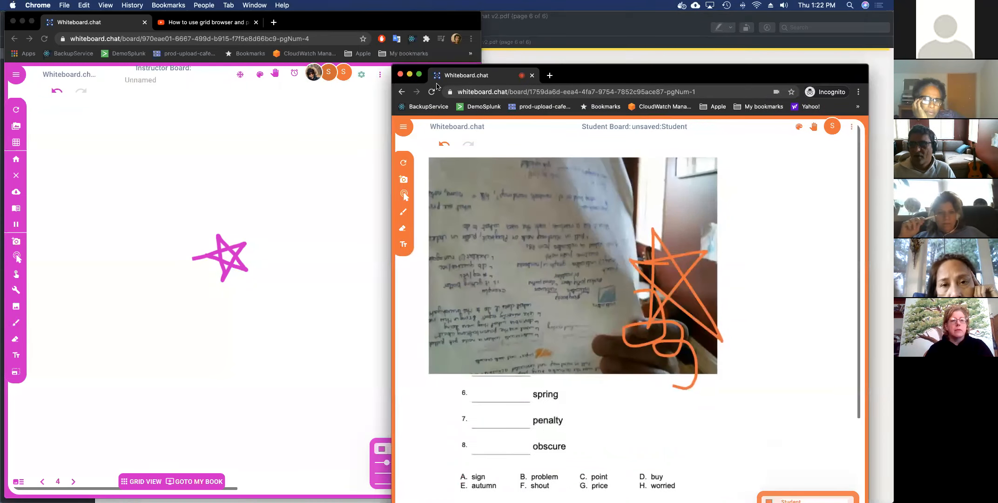
# Copy the board's join link and load it in a new incognito window on the right half.
pyautogui.click(401, 75)
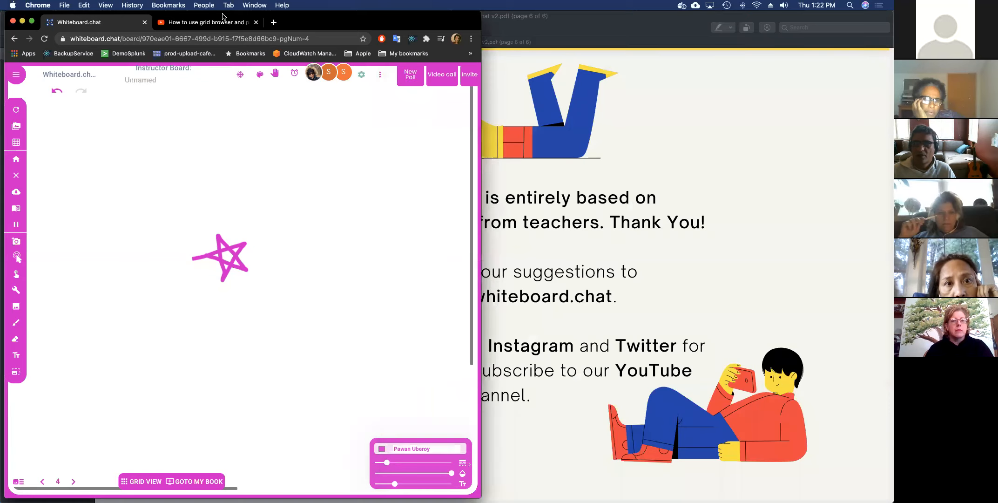
pyautogui.click(470, 78)
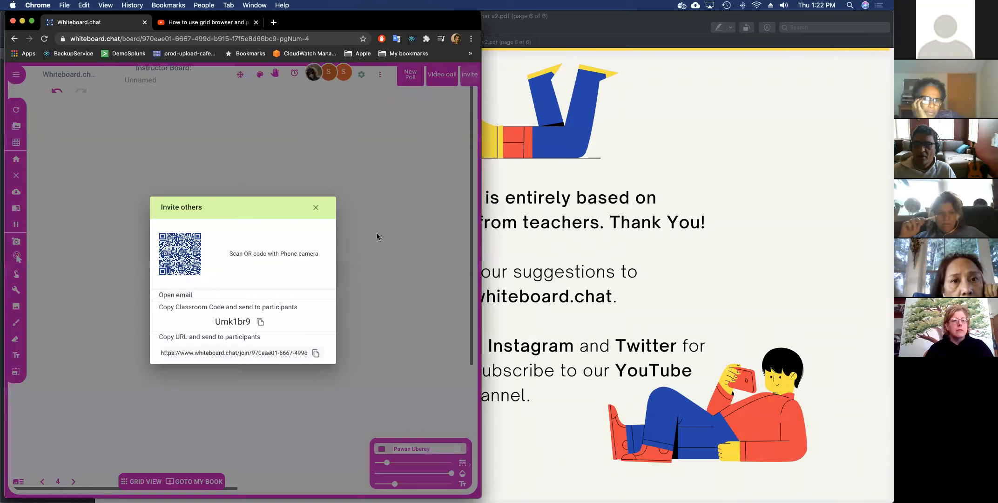
pyautogui.click(316, 352)
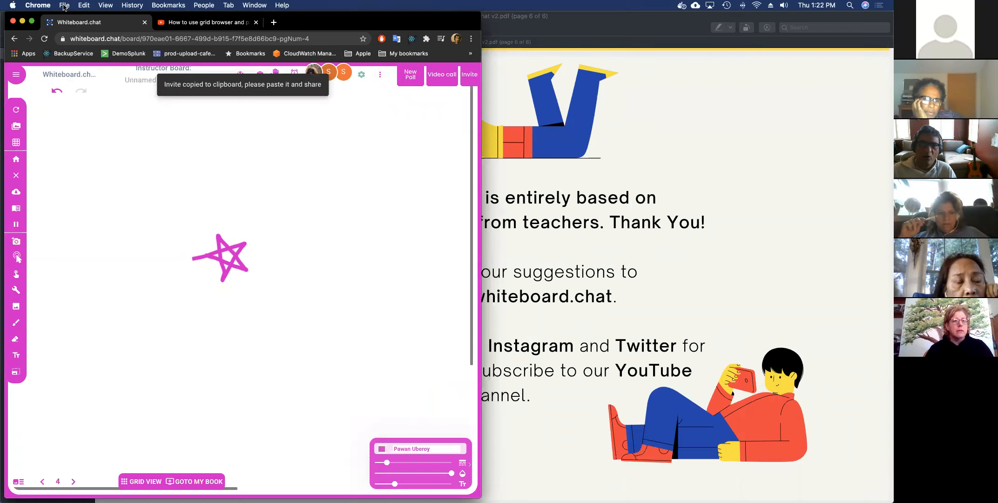
pyautogui.click(64, 5)
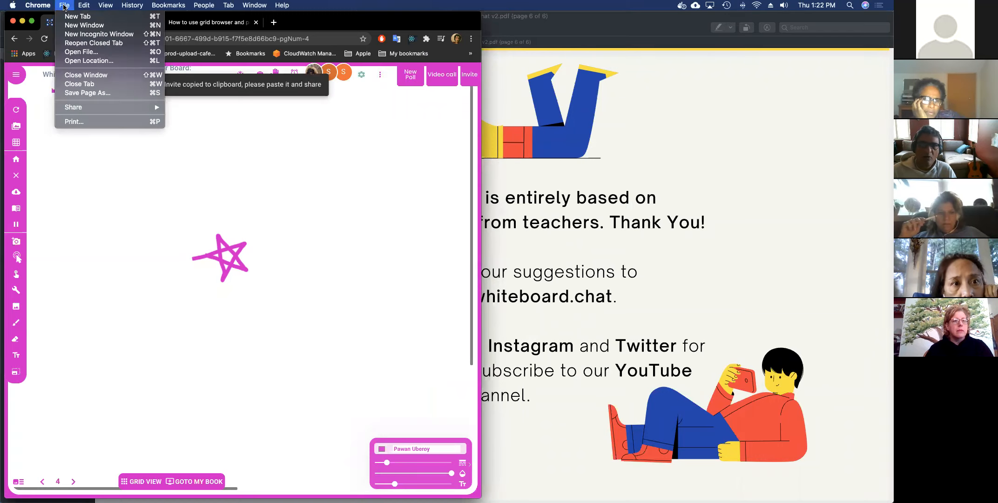
pyautogui.click(81, 34)
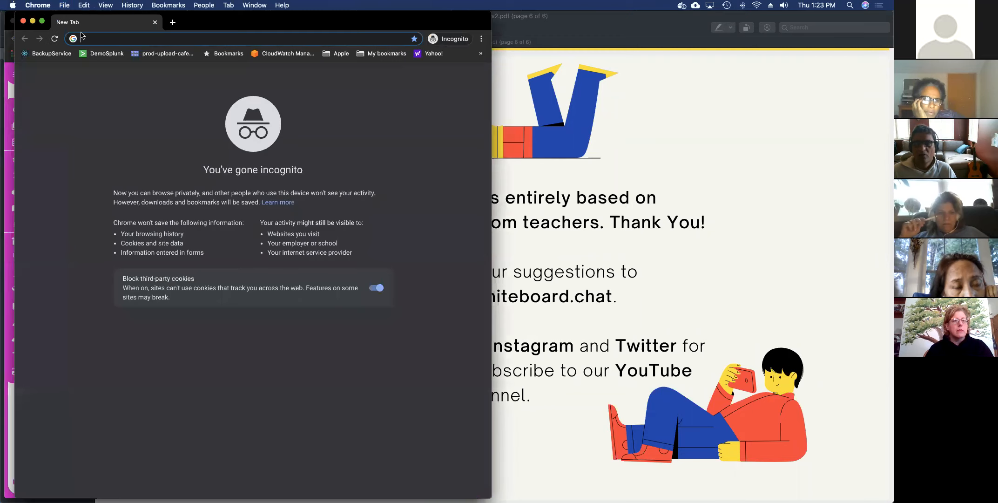
pyautogui.moveTo(183, 27); pyautogui.dragTo(619, 24)
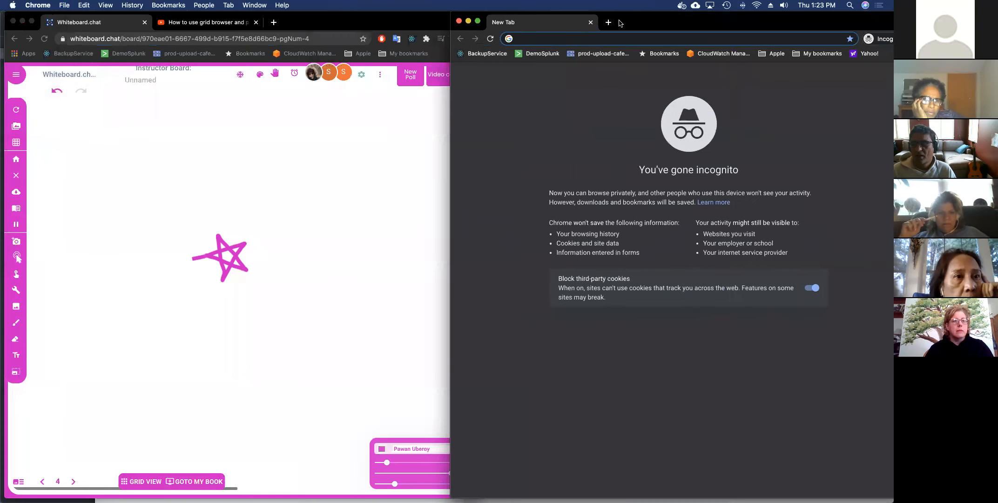
pyautogui.press('super+v')
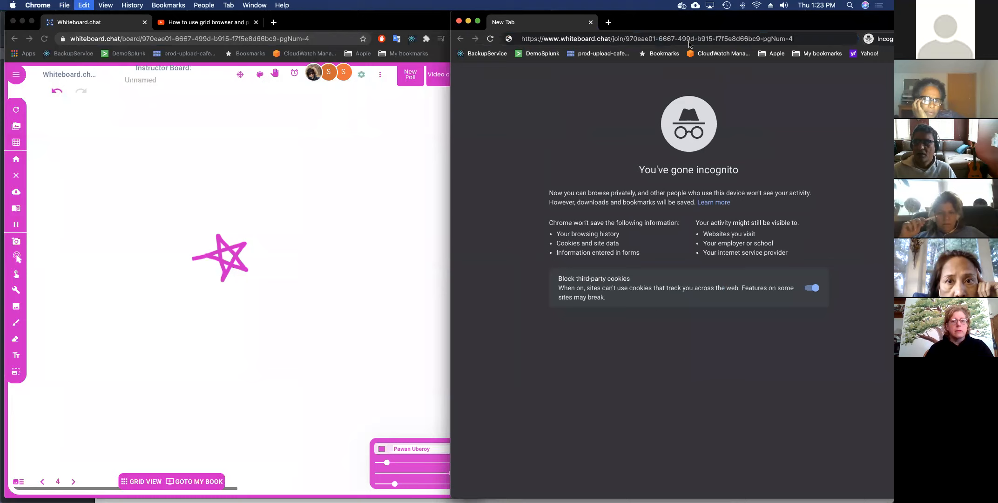
pyautogui.press('Return')
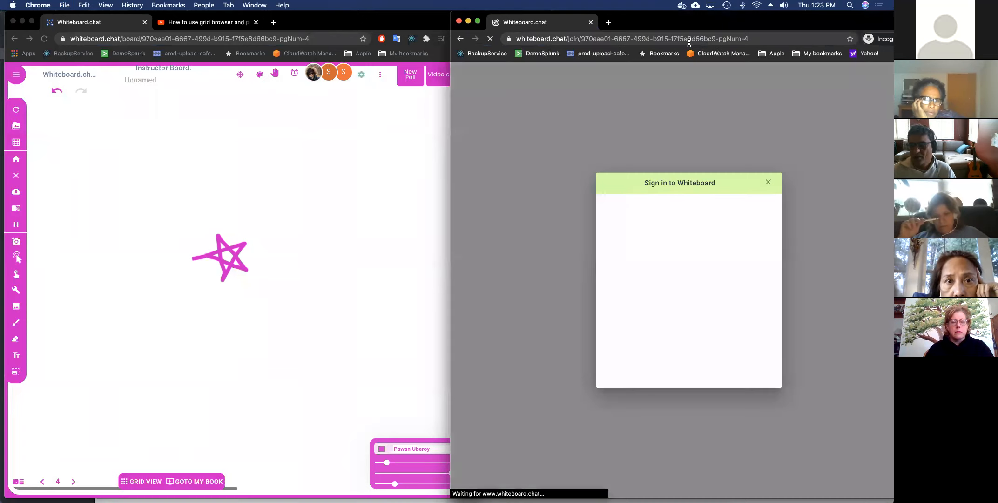
pyautogui.click(768, 186)
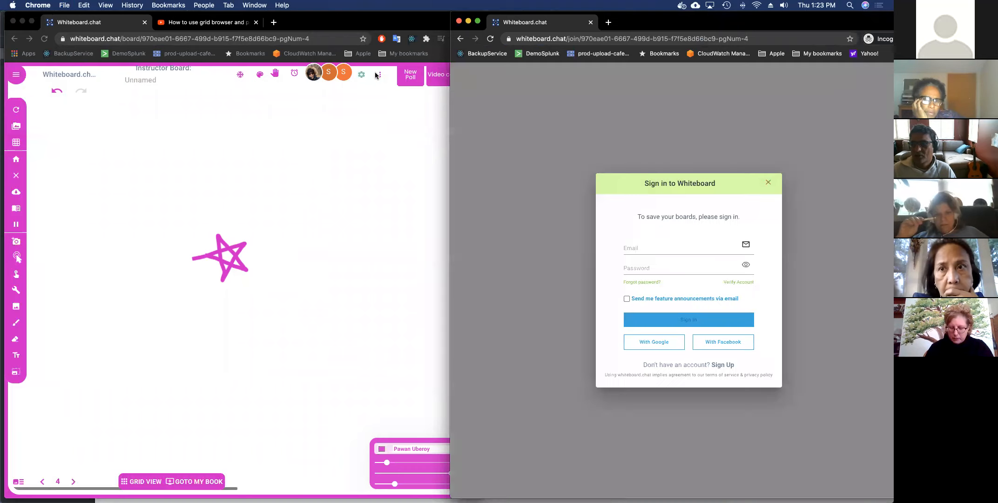
# Uncheck 'Only logged in users can join board' in the board settings and save.
pyautogui.click(362, 77)
pyautogui.click(362, 75)
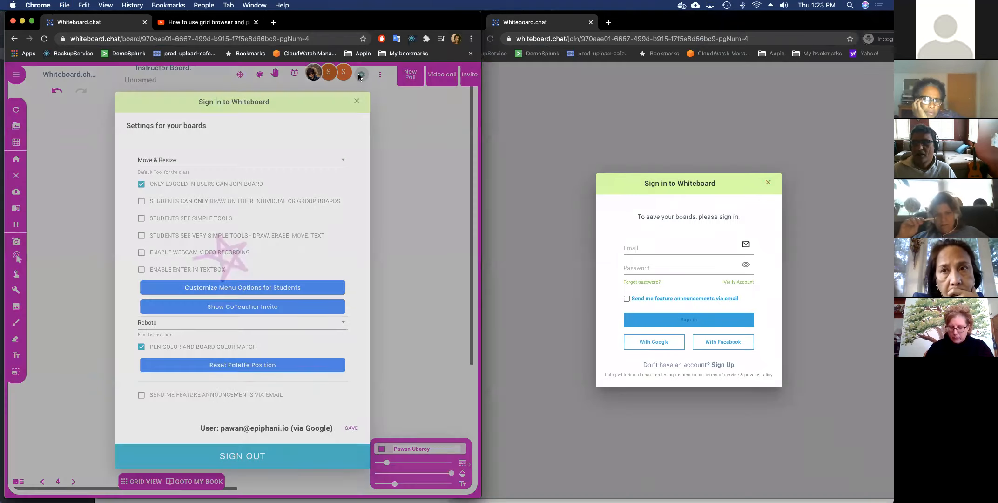
pyautogui.click(225, 187)
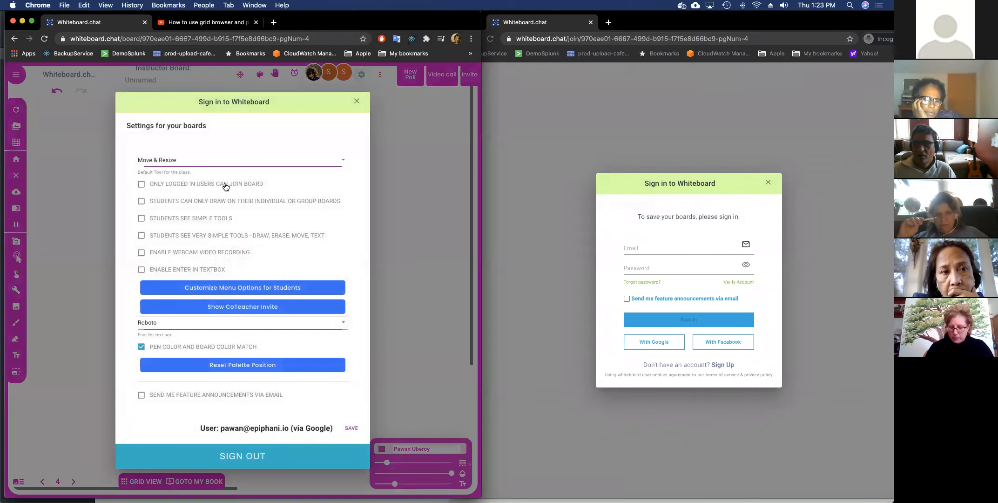
pyautogui.click(351, 429)
pyautogui.click(653, 40)
# Join the board under the name 'Student' and check the shared worksheet's webcam photo.
pyautogui.press('Return')
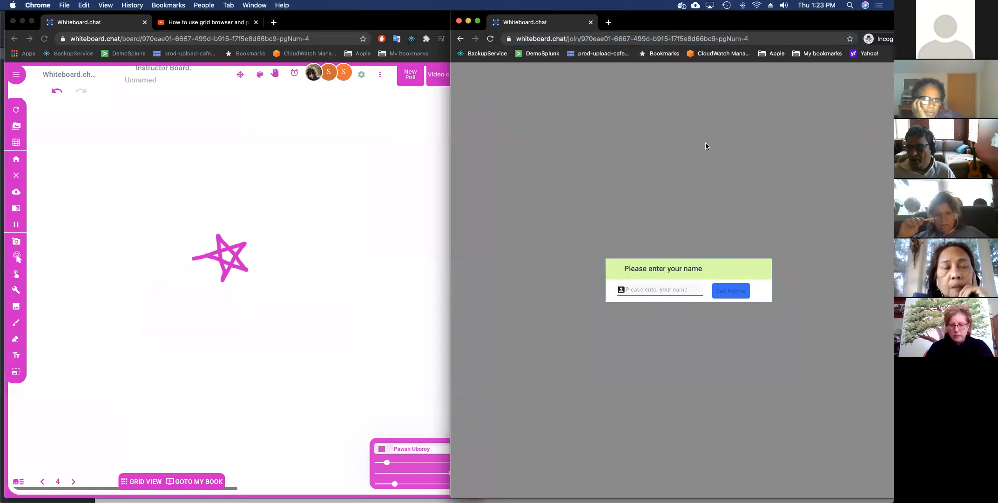
pyautogui.write('Student')
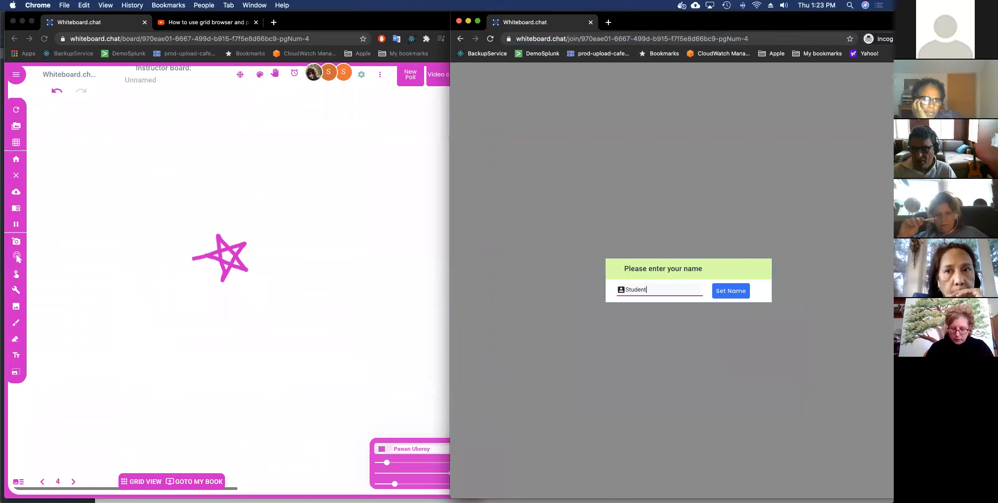
pyautogui.press('Return')
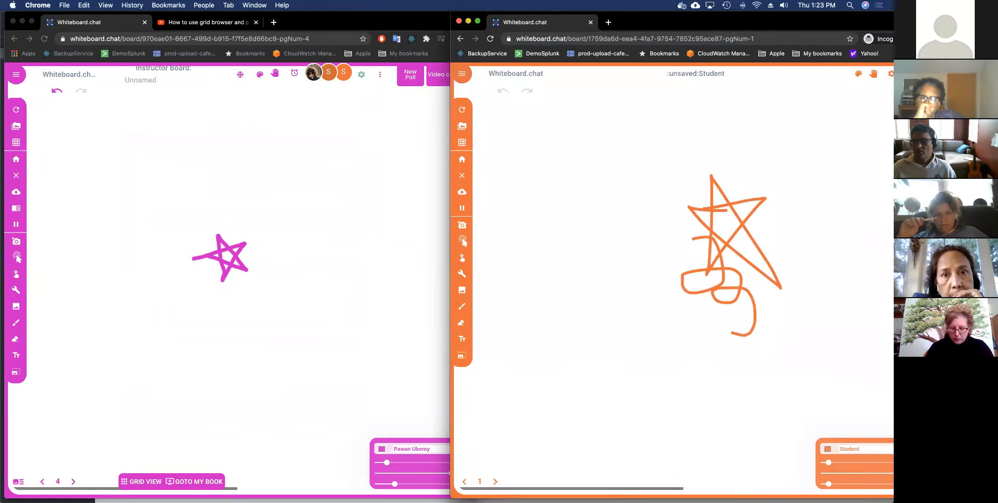
pyautogui.click(636, 219)
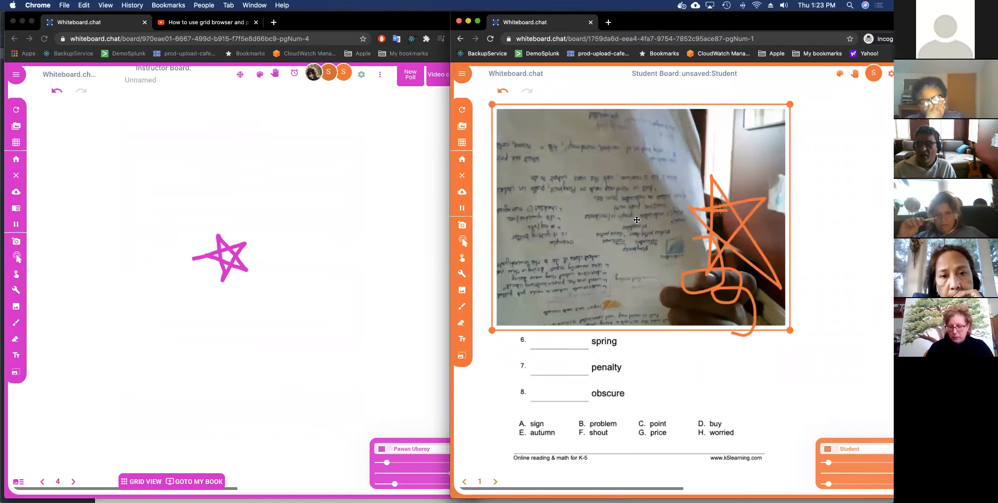
pyautogui.click(699, 267)
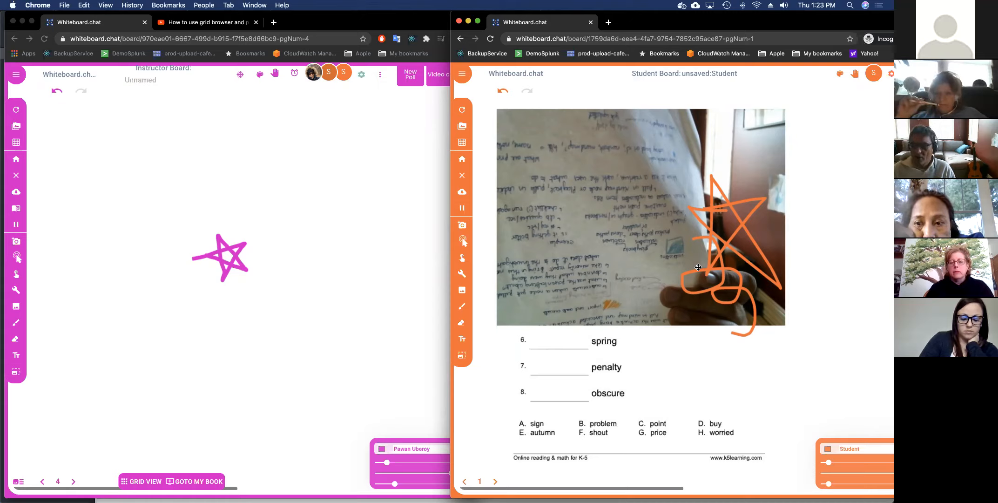
pyautogui.click(394, 369)
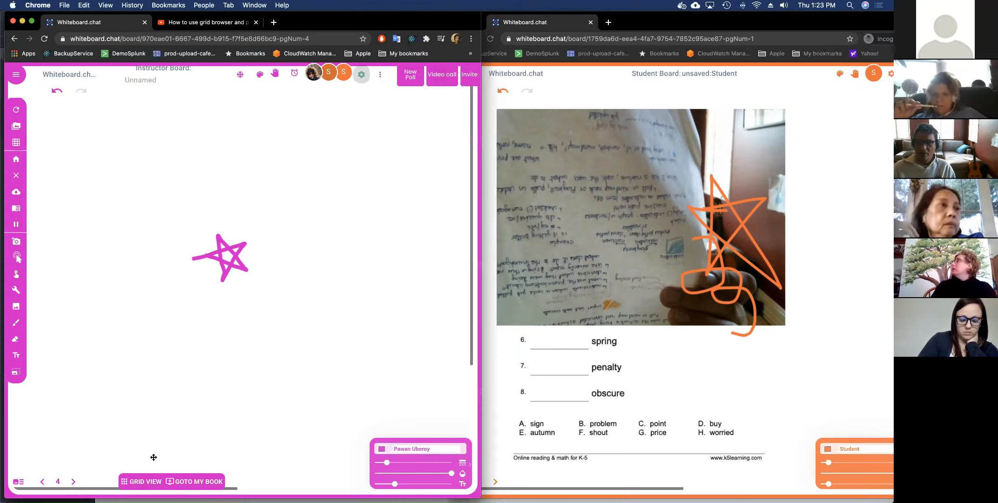
pyautogui.click(144, 481)
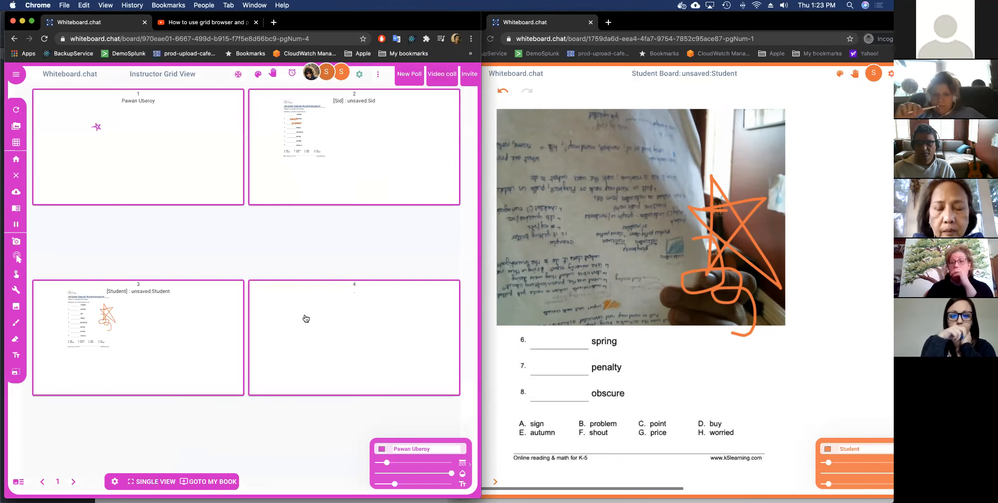
pyautogui.moveTo(751, 21); pyautogui.dragTo(689, 21)
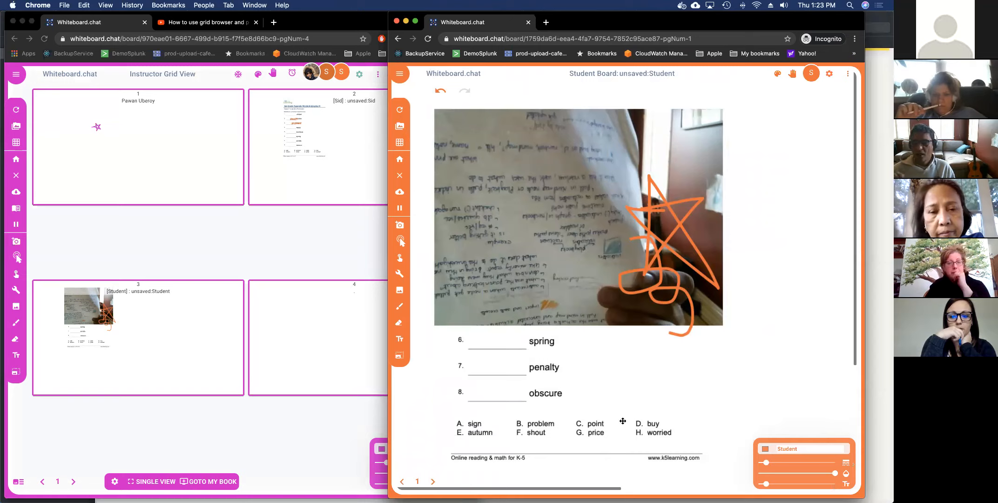
pyautogui.click(215, 441)
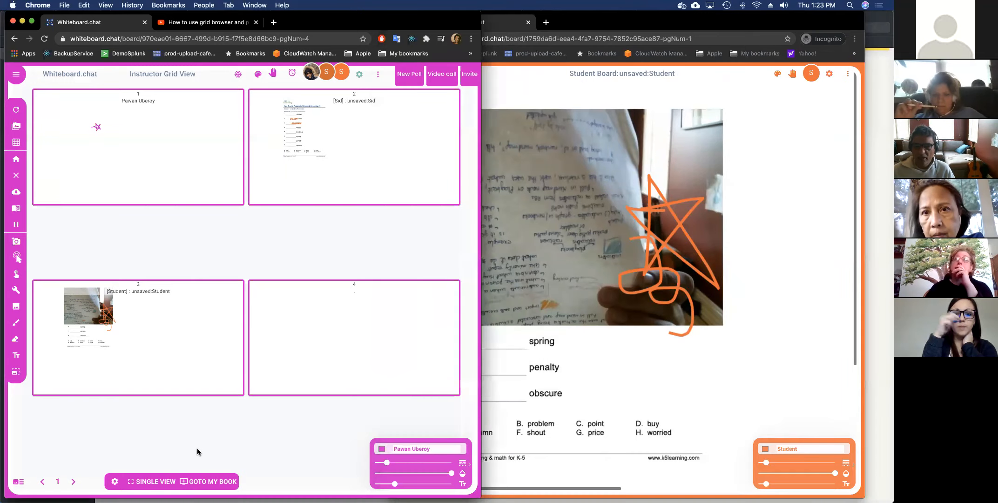
pyautogui.click(156, 480)
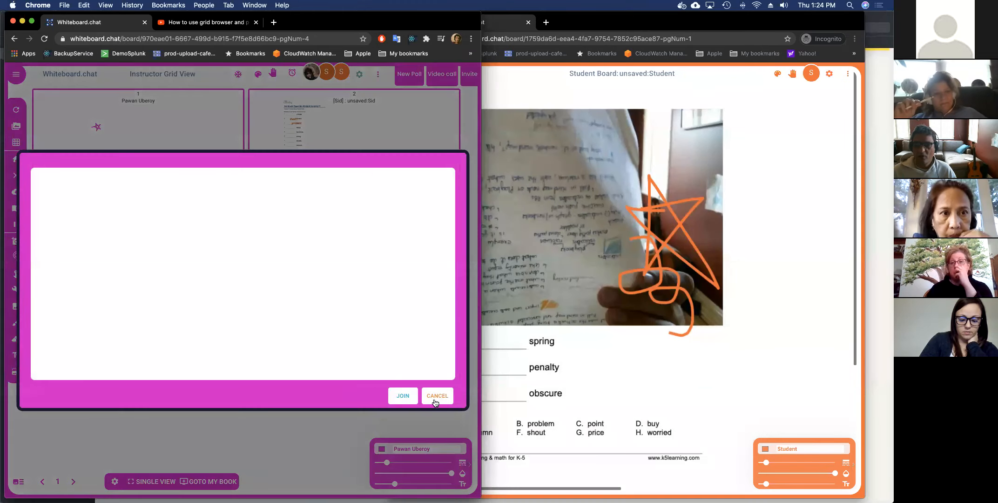
pyautogui.click(438, 396)
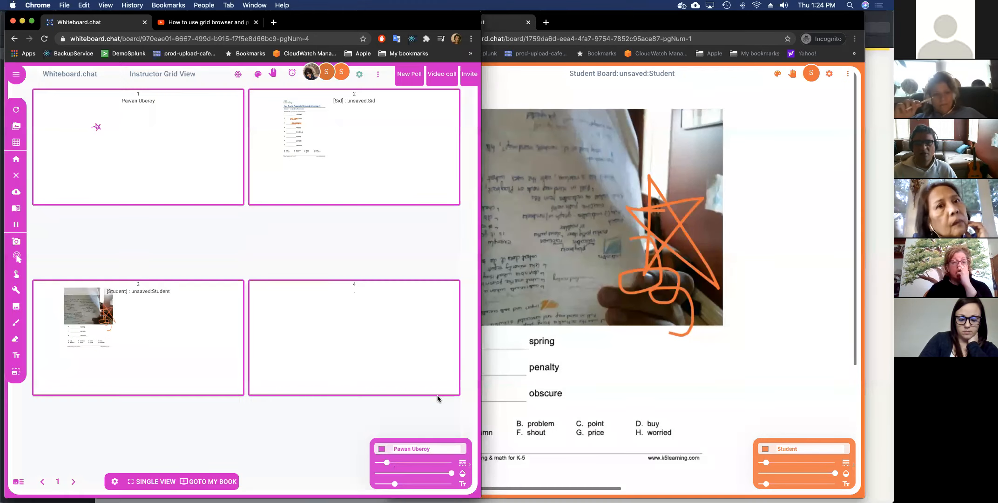
pyautogui.click(172, 187)
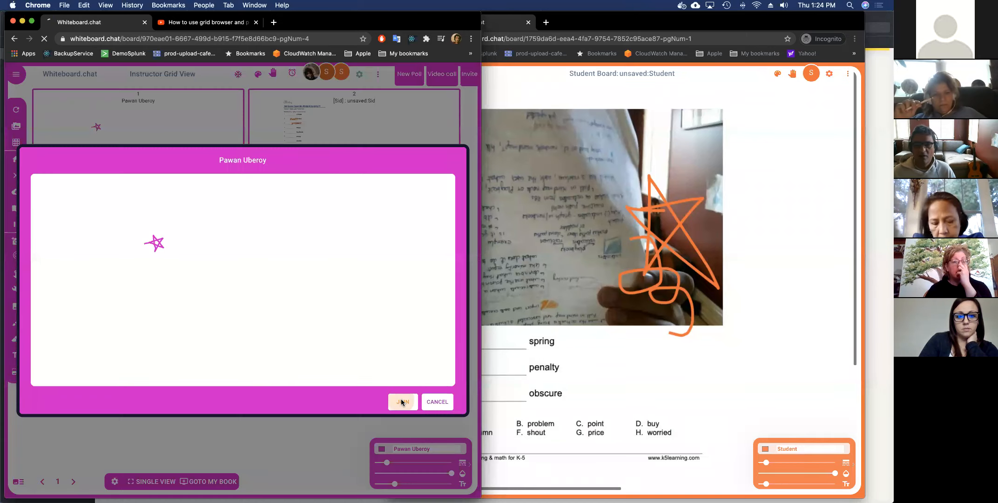
pyautogui.click(401, 402)
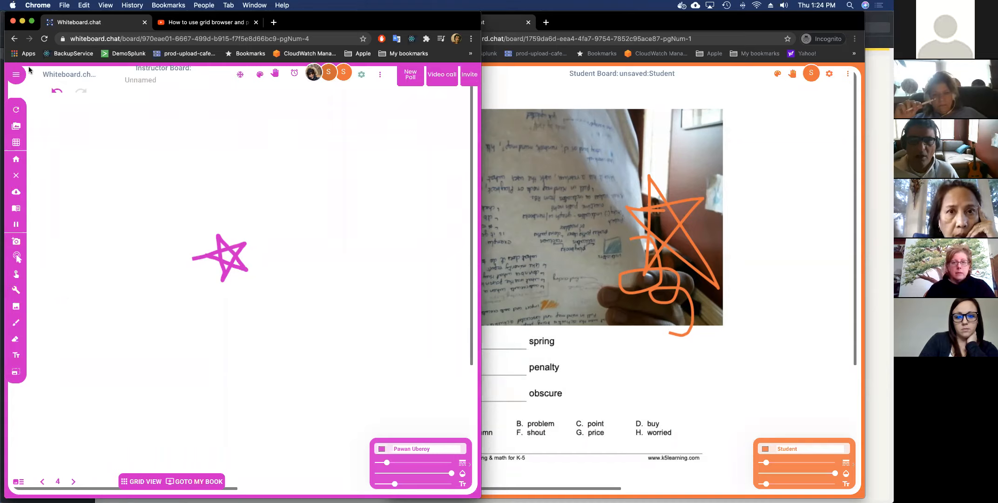
# Add a five-sided polygon to the right of the star.
pyautogui.click(22, 292)
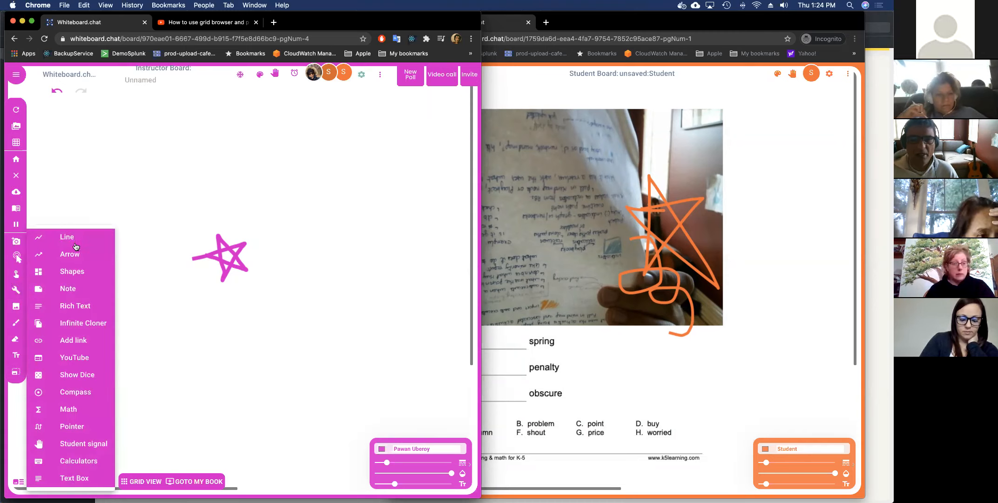
pyautogui.click(76, 274)
pyautogui.click(151, 310)
pyautogui.click(224, 279)
pyautogui.write('5')
pyautogui.click(231, 299)
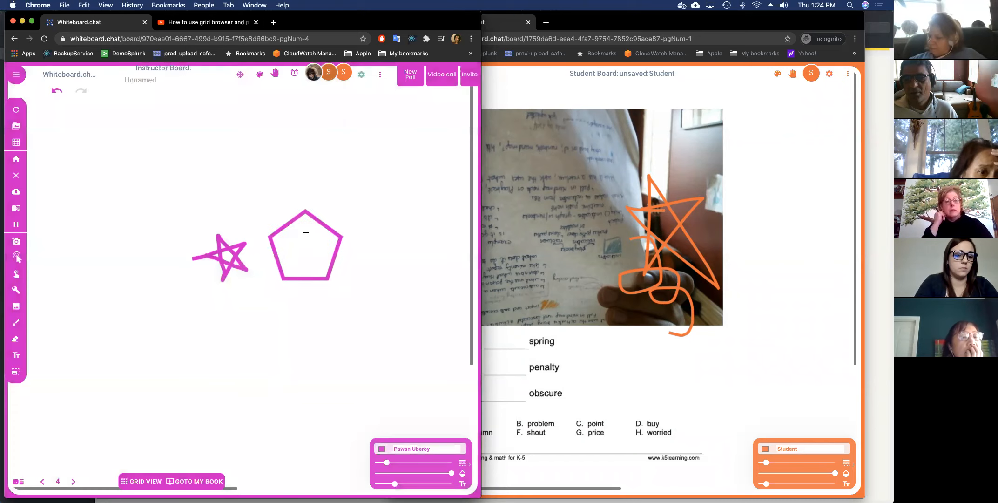
pyautogui.click(298, 212)
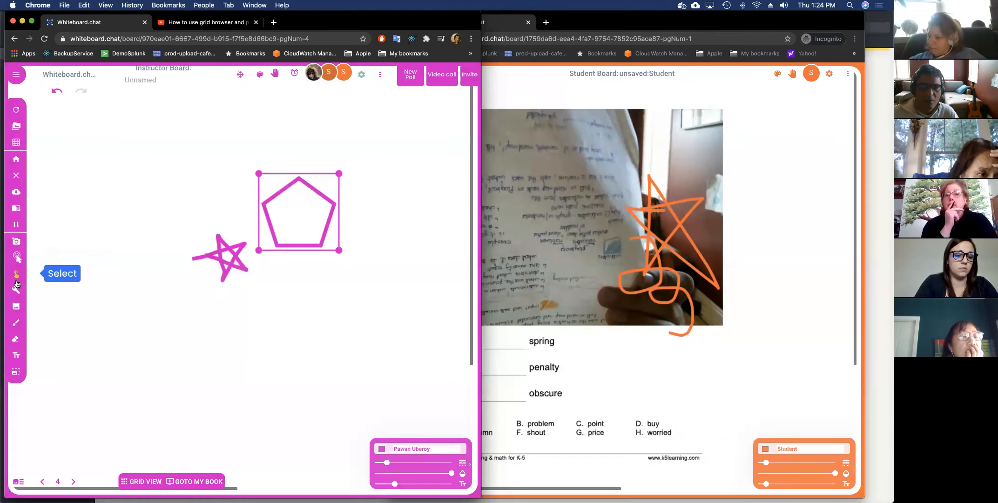
# Fill the pentagon with solid green.
pyautogui.click(273, 198)
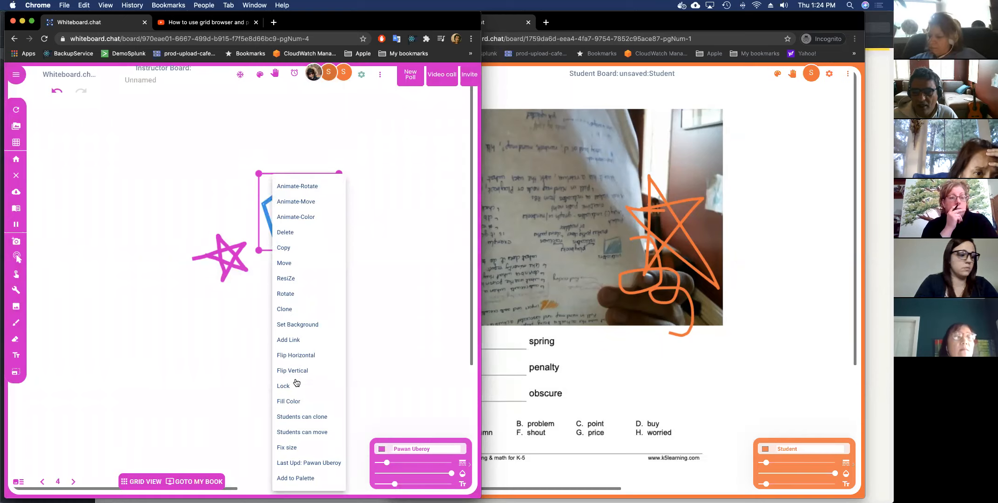
pyautogui.click(295, 400)
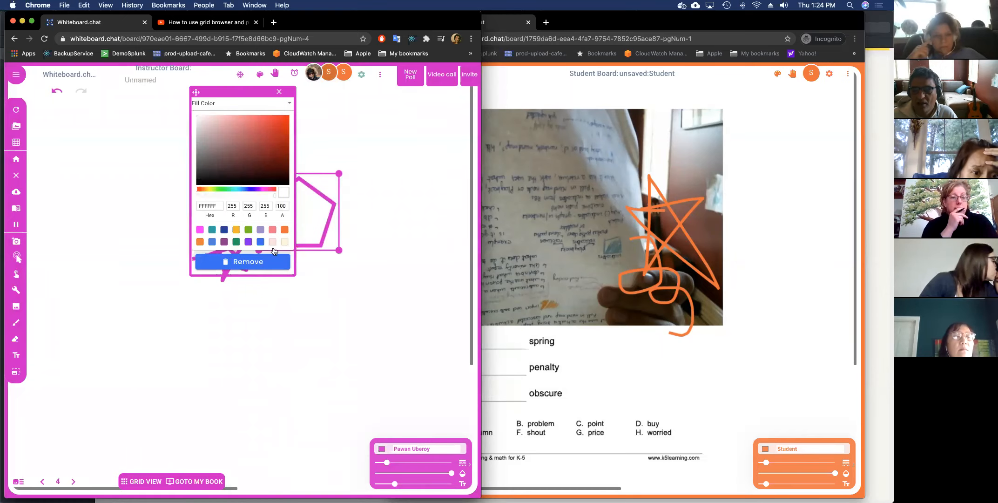
pyautogui.click(248, 230)
pyautogui.click(280, 92)
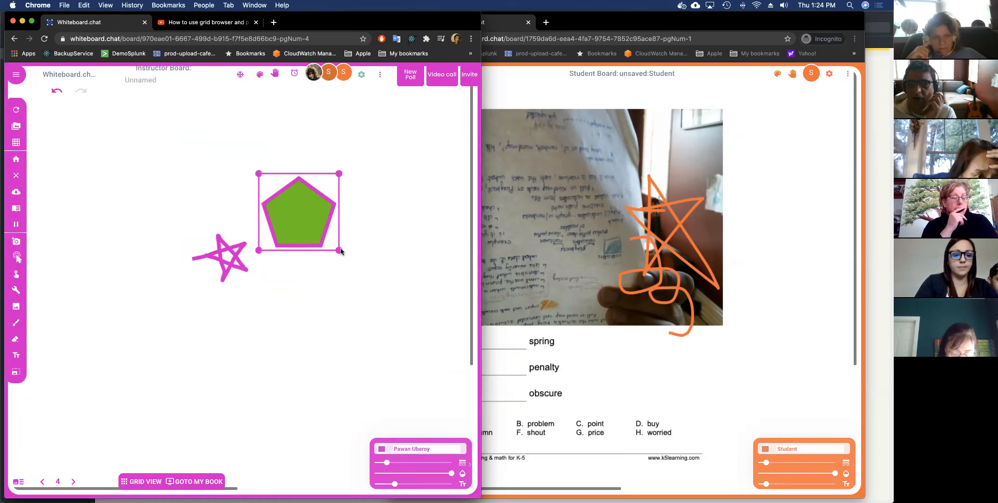
# Enlarge the green pentagon to roughly twice its size.
pyautogui.moveTo(340, 251); pyautogui.dragTo(391, 307)
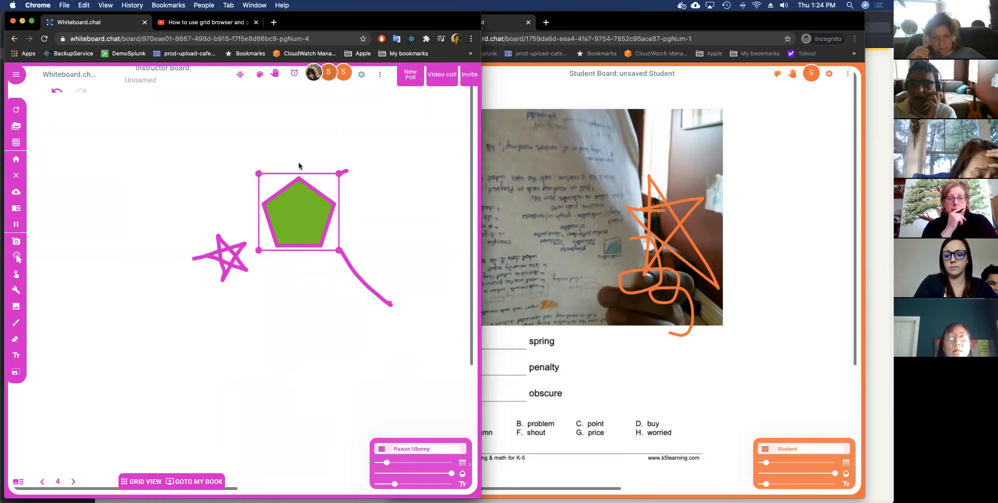
pyautogui.click(286, 153)
pyautogui.click(315, 192)
pyautogui.moveTo(258, 172); pyautogui.dragTo(236, 156)
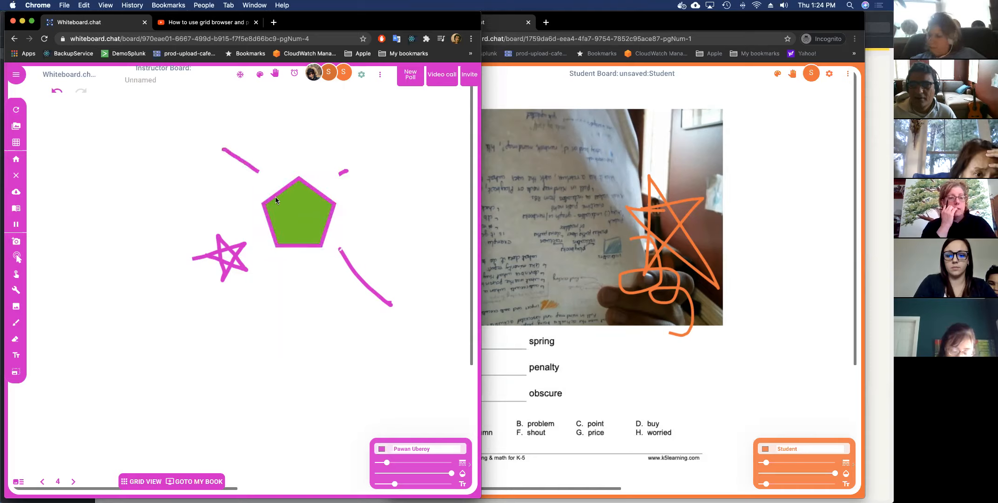
pyautogui.click(267, 207)
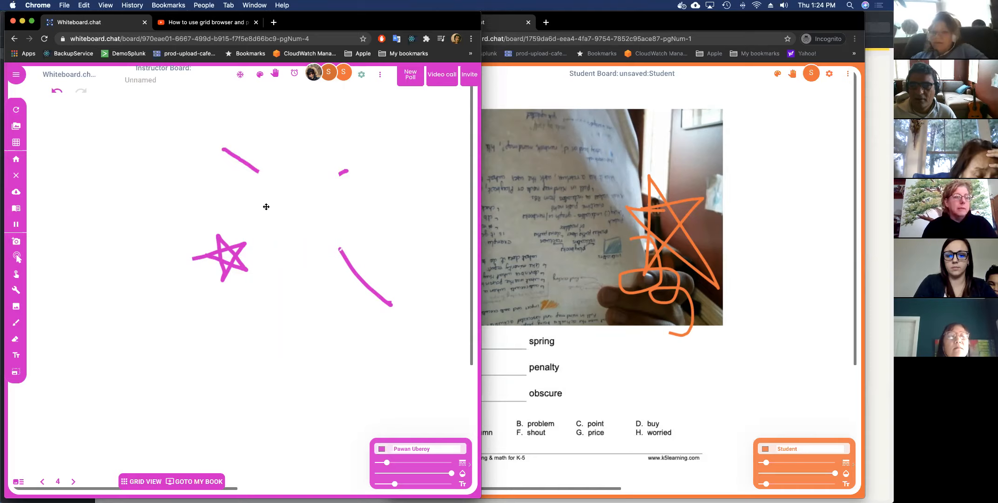
pyautogui.moveTo(258, 250); pyautogui.dragTo(196, 305)
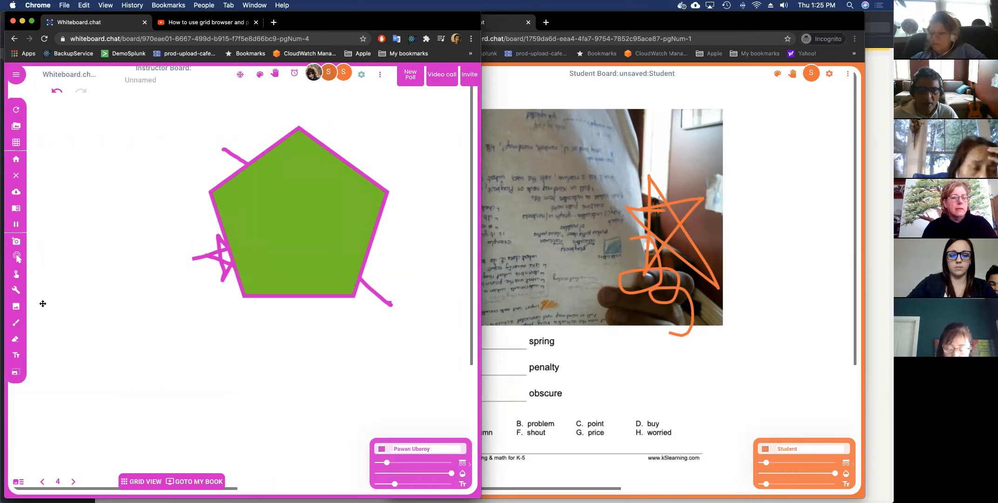
# Add a yellow sticky note to the board.
pyautogui.click(18, 295)
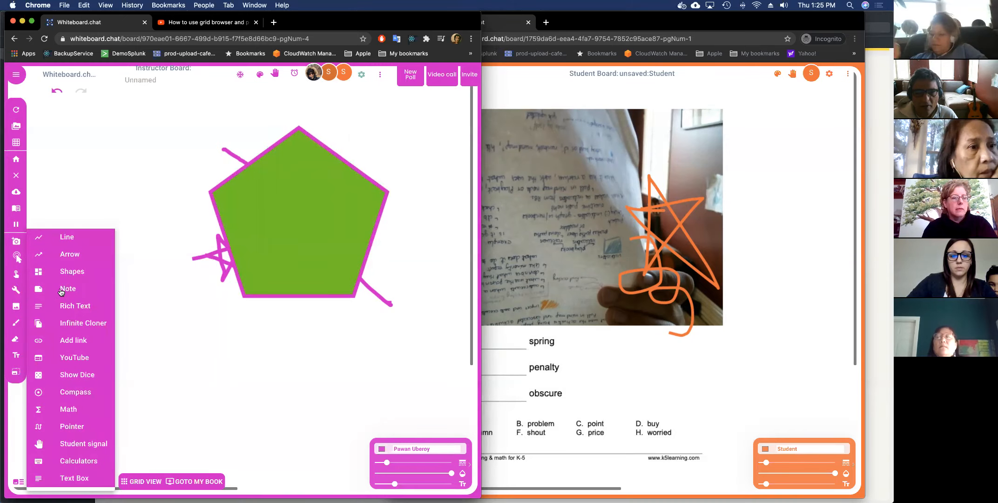
pyautogui.moveTo(61, 291)
pyautogui.click(141, 293)
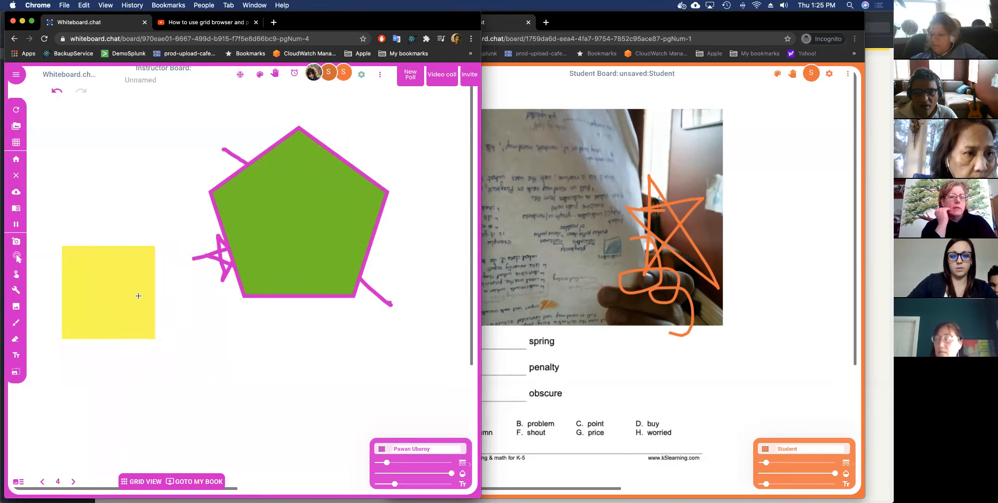
# Move the green pentagon up-left over the yellow note.
pyautogui.click(16, 291)
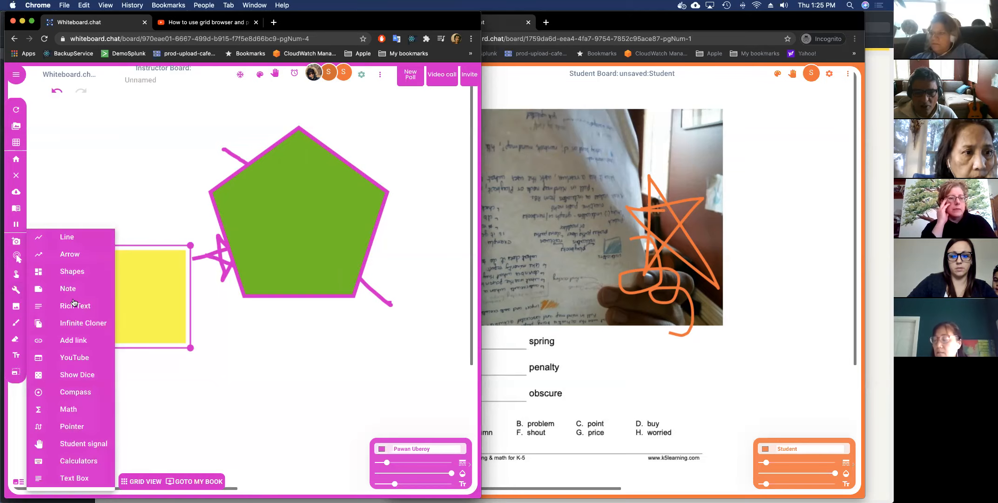
pyautogui.moveTo(80, 287)
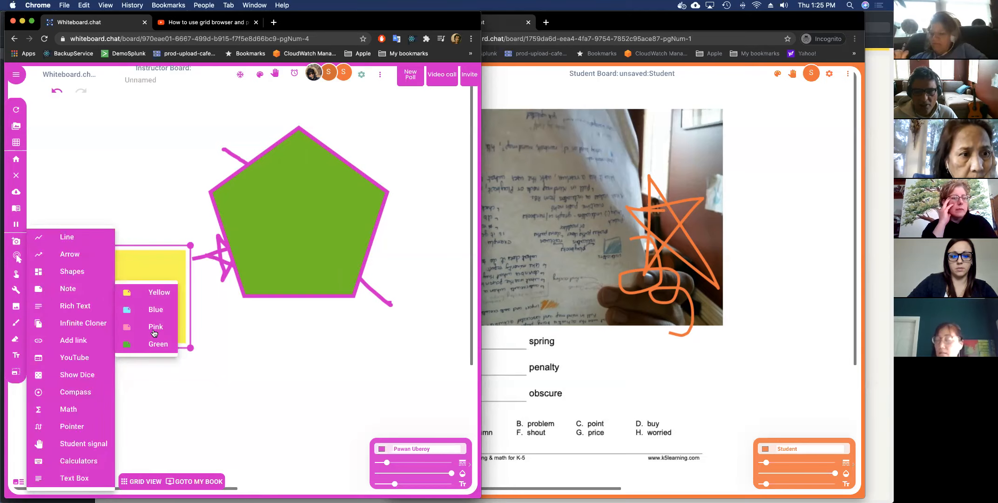
pyautogui.click(93, 325)
pyautogui.moveTo(333, 230); pyautogui.dragTo(180, 191)
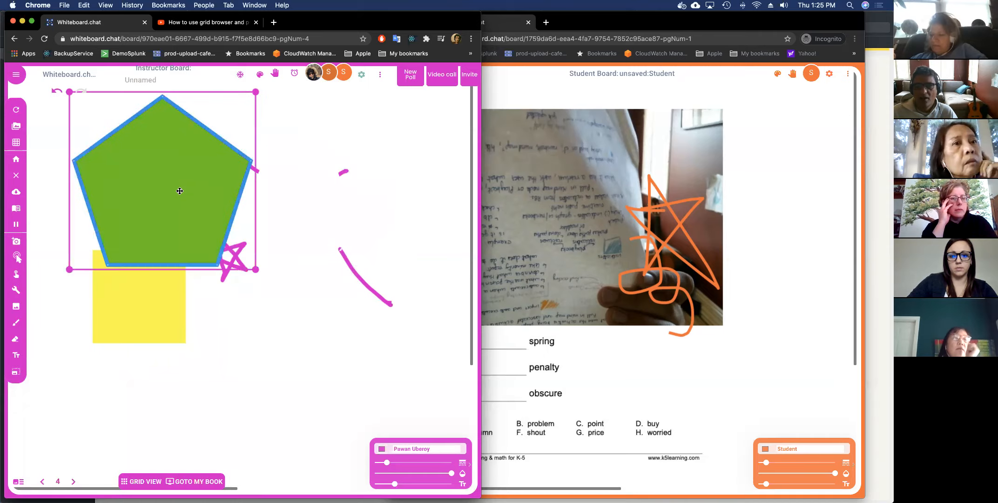
# Clone the pentagon twice with the Infinite Cloner, one copy down-right and one down-left.
pyautogui.click(16, 290)
pyautogui.click(76, 325)
pyautogui.moveTo(187, 266); pyautogui.dragTo(261, 281)
pyautogui.moveTo(162, 217); pyautogui.dragTo(122, 300)
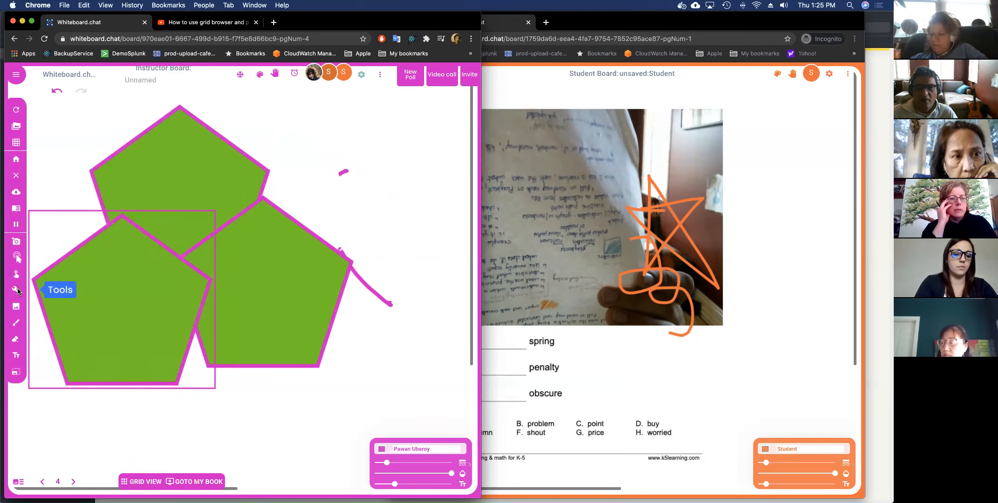
pyautogui.click(16, 290)
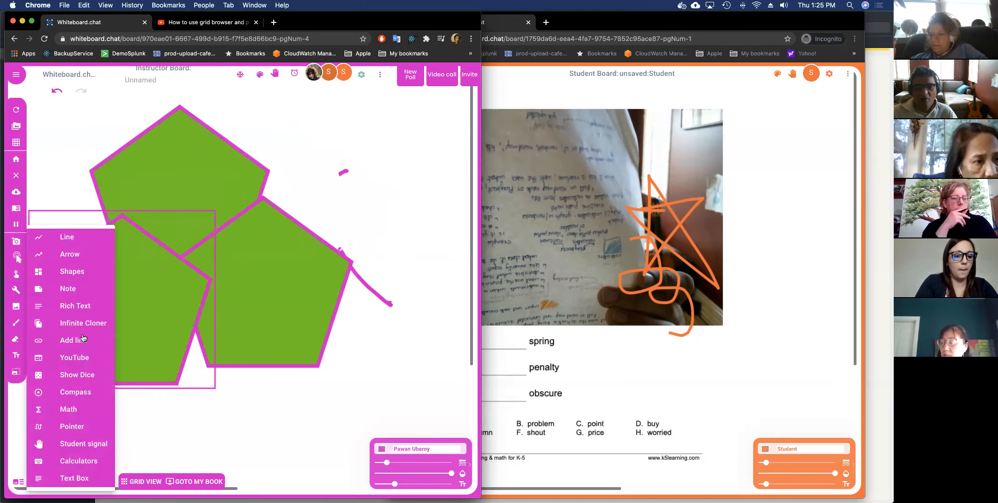
pyautogui.click(82, 307)
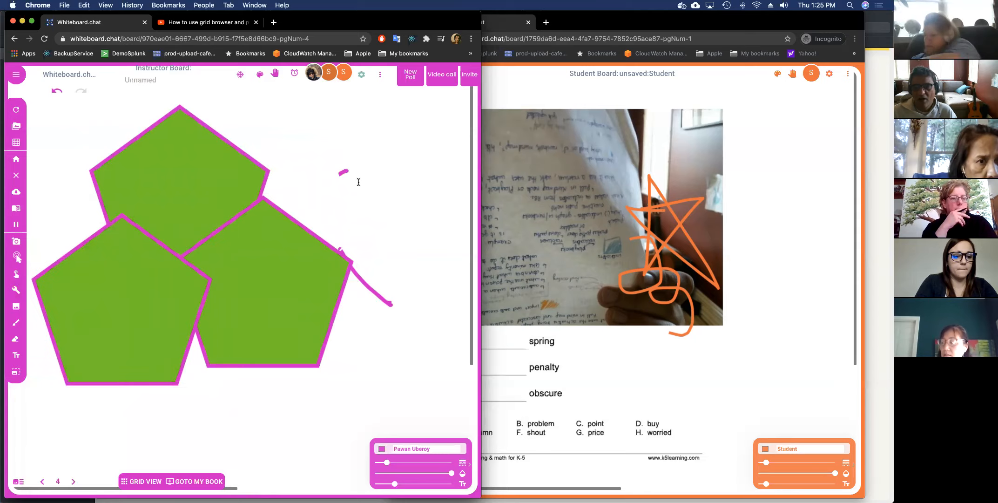
# Add a rich text box reading 343 beside the pentagons, then clear the whole board for everyone.
pyautogui.click(311, 163)
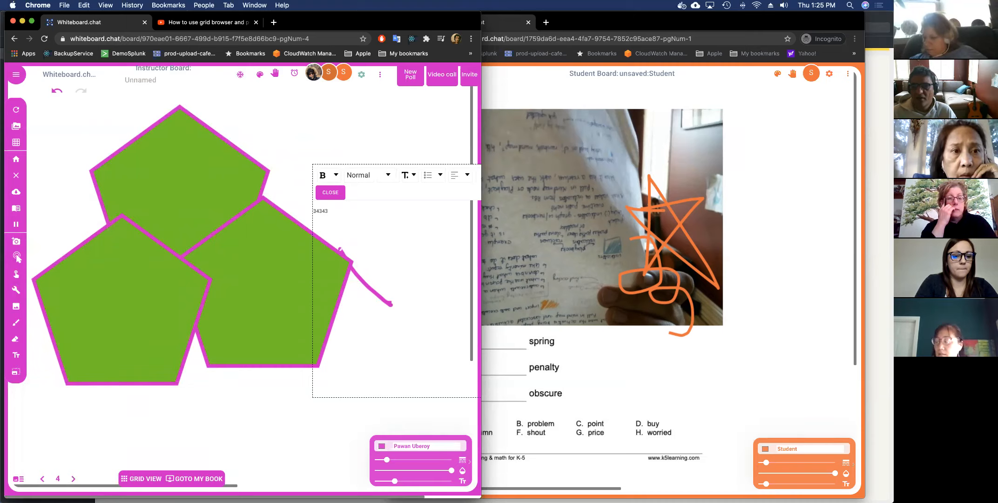
pyautogui.write('343')
pyautogui.press('Return')
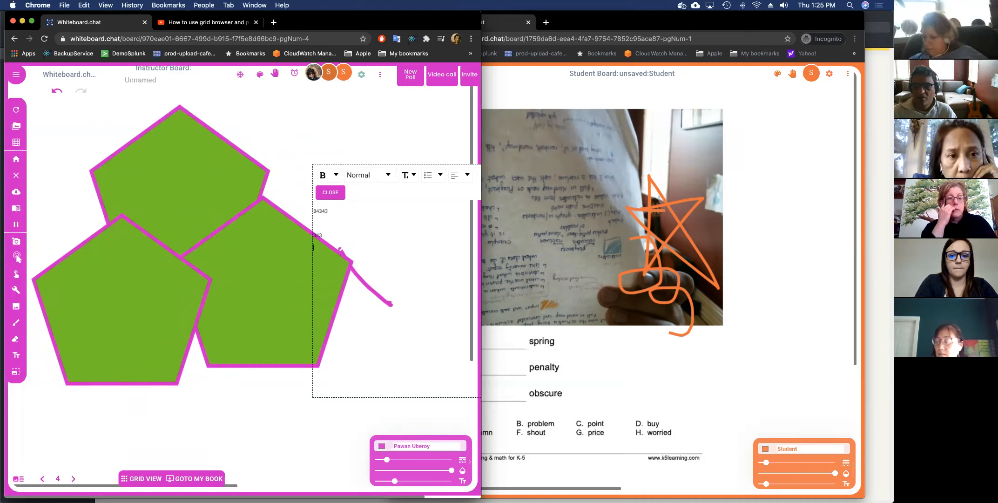
pyautogui.click(323, 194)
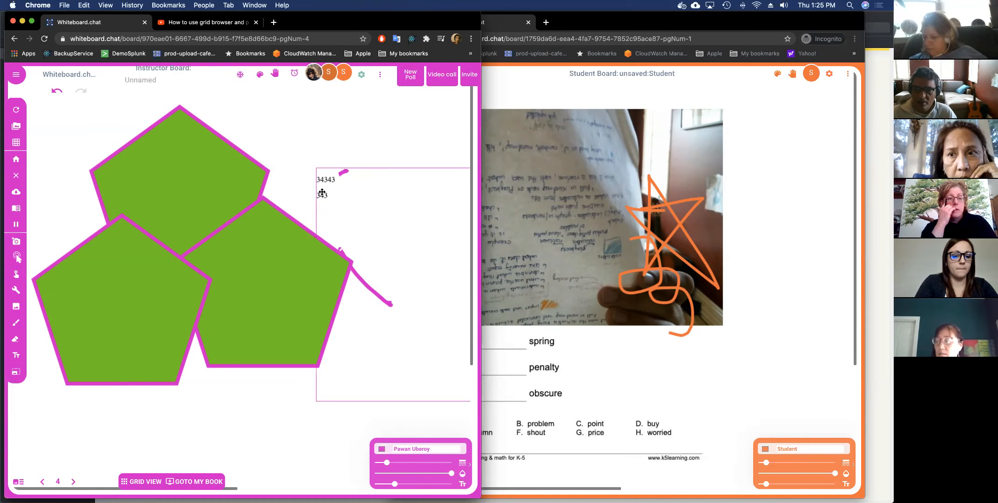
pyautogui.click(19, 178)
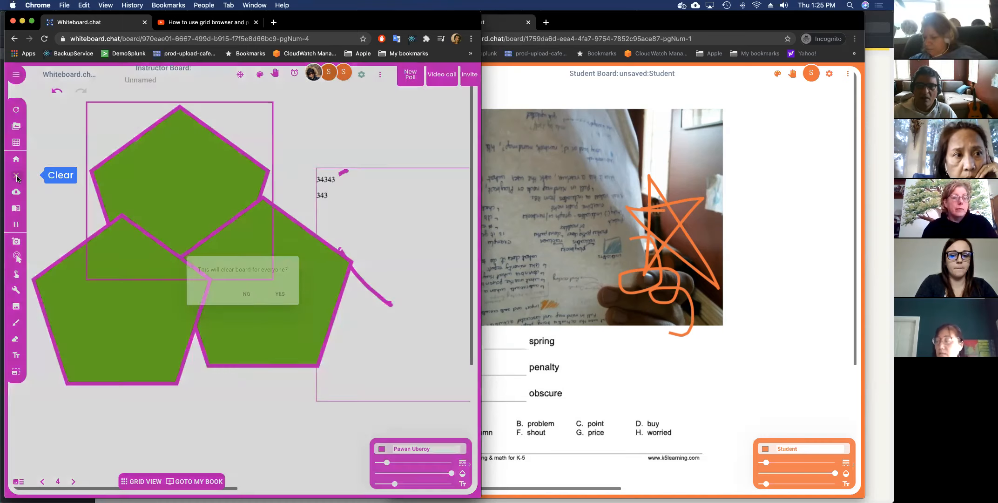
pyautogui.click(281, 294)
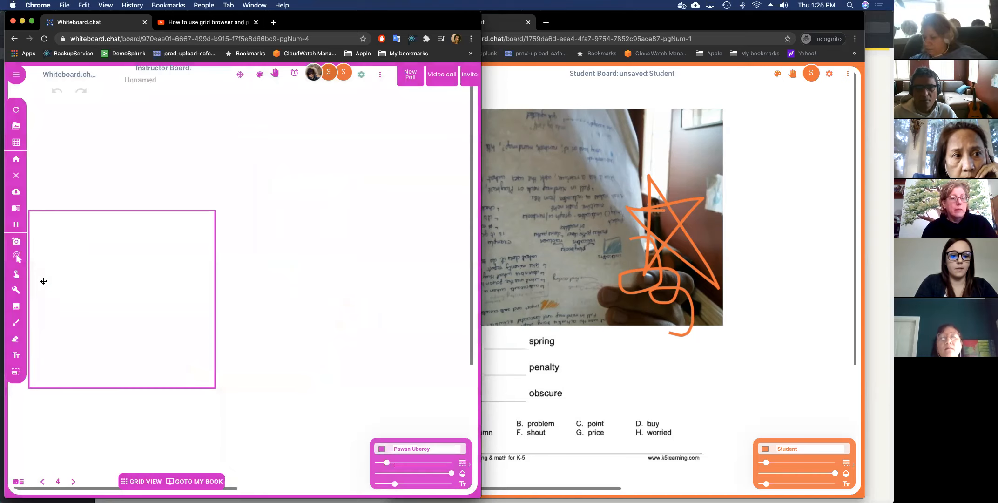
pyautogui.click(16, 290)
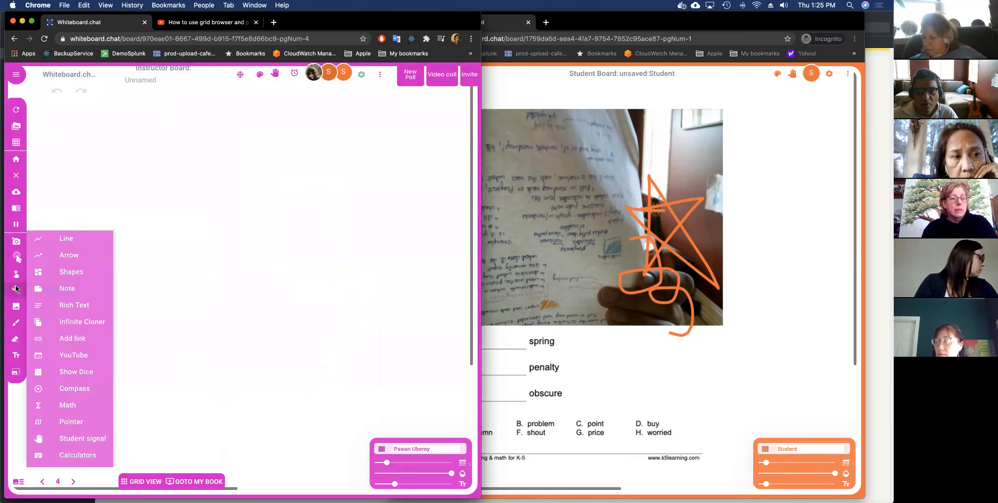
pyautogui.click(76, 345)
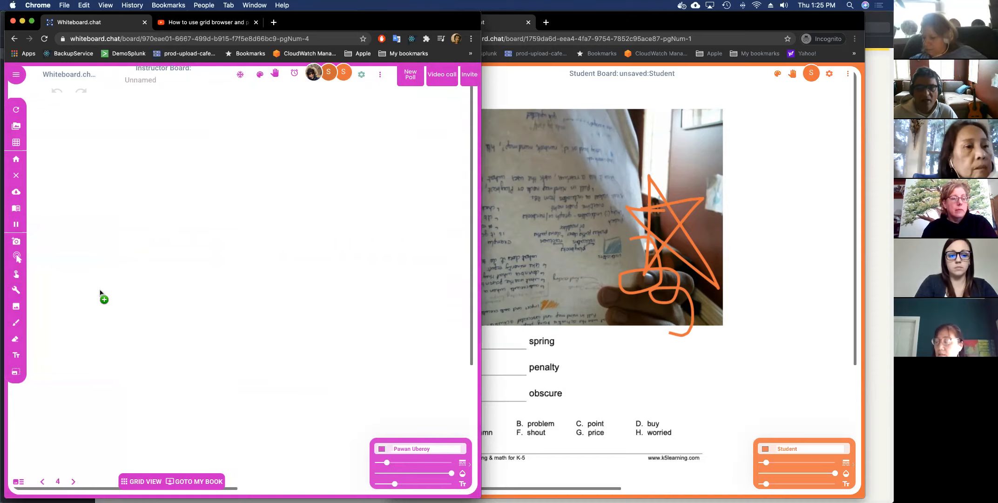
pyautogui.click(114, 139)
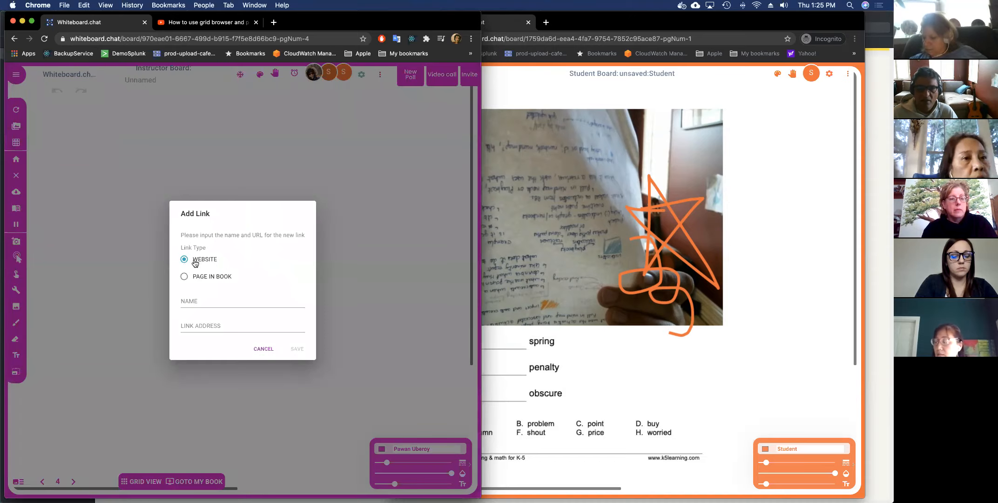
pyautogui.click(199, 298)
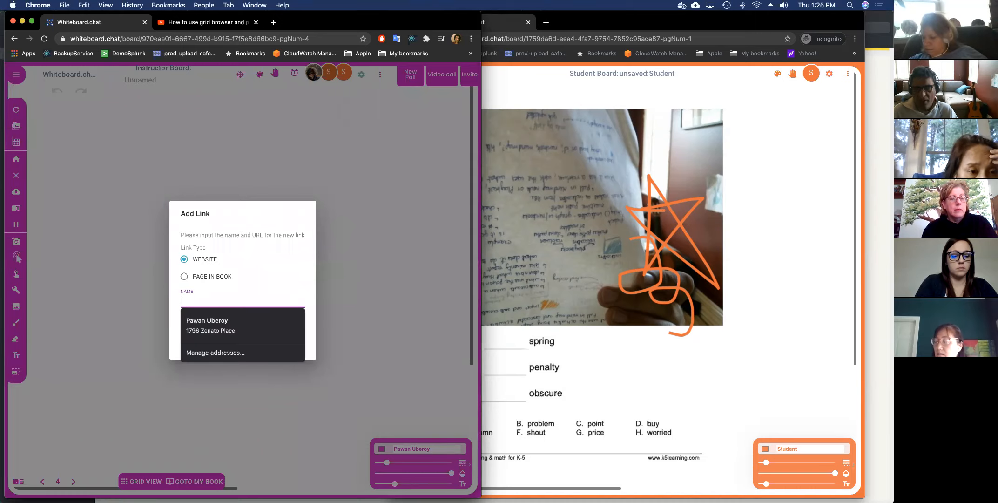
pyautogui.write('goog')
pyautogui.click(216, 322)
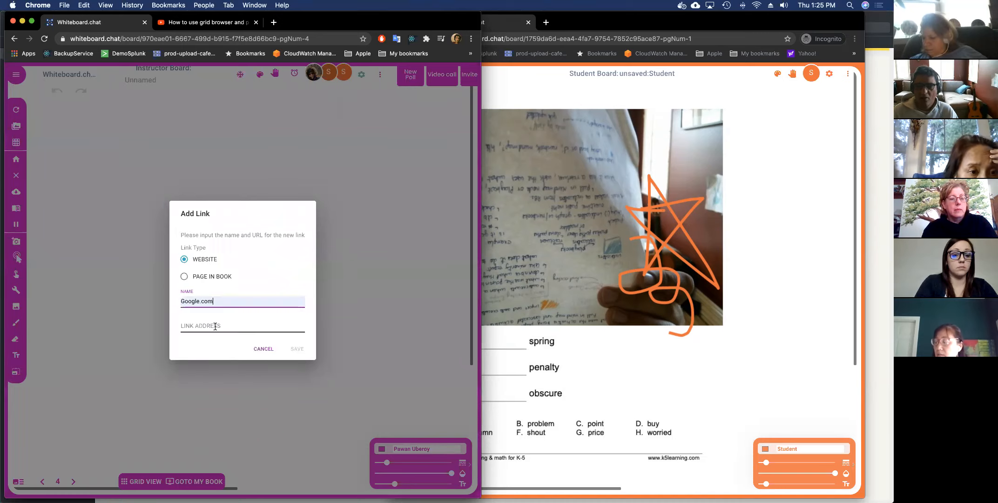
pyautogui.click(215, 326)
pyautogui.write('h')
pyautogui.click(225, 344)
pyautogui.click(297, 349)
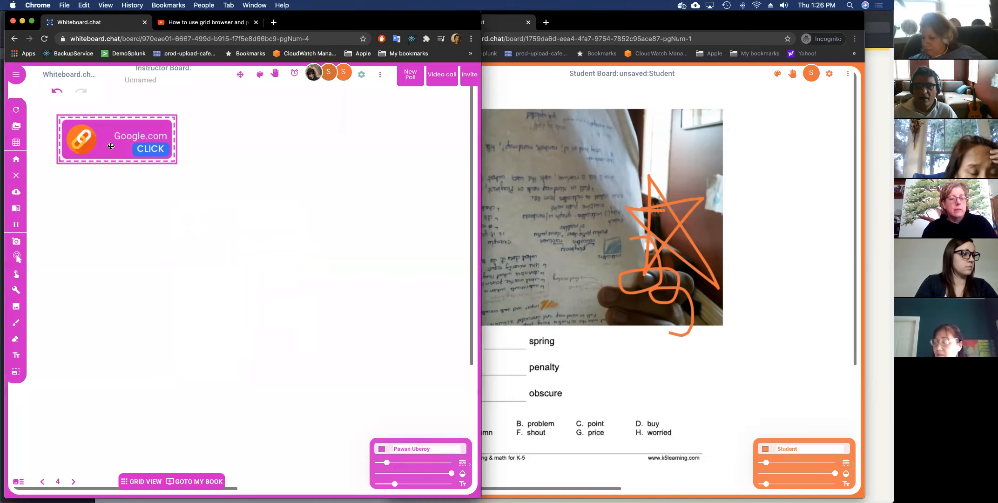
pyautogui.click(320, 182)
# On the student's board, go to page 4 and open the Google link to verify it.
pyautogui.click(761, 227)
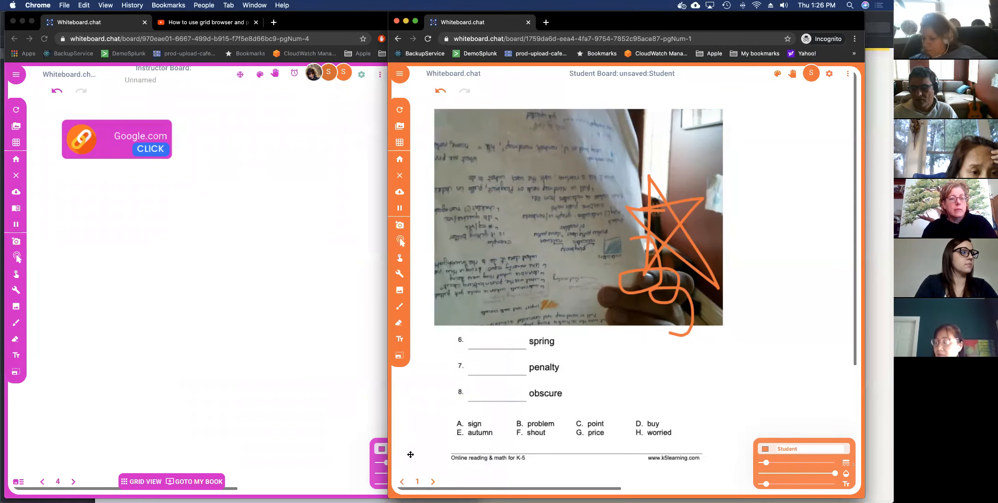
pyautogui.doubleClick(419, 480)
pyautogui.write('4')
pyautogui.press('Return')
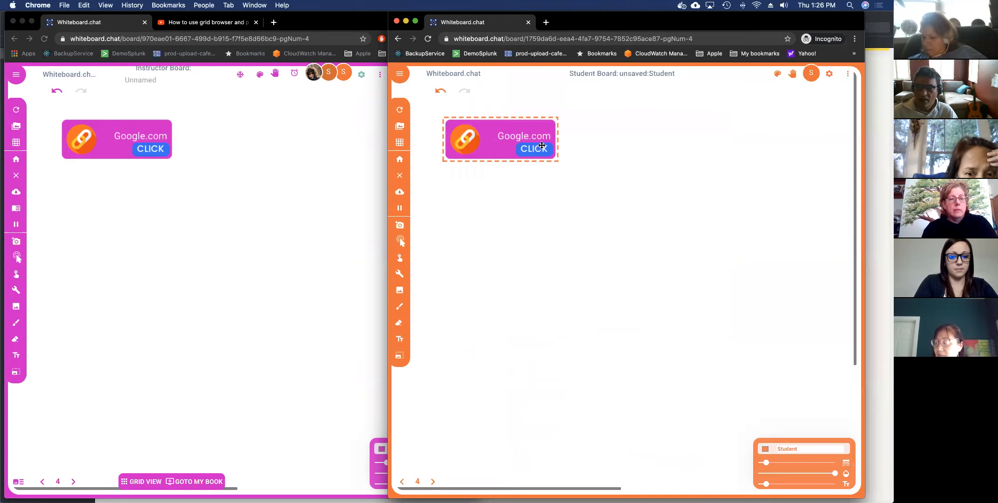
pyautogui.click(541, 147)
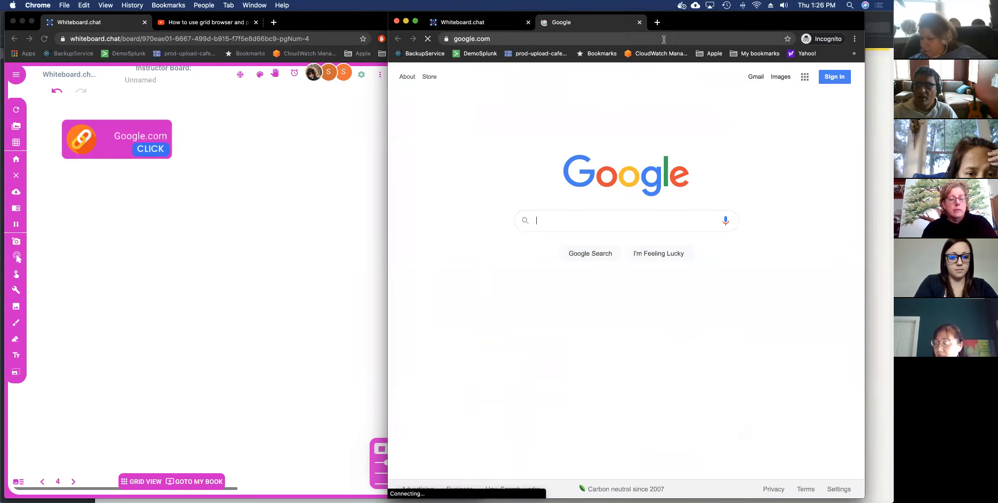
pyautogui.click(640, 22)
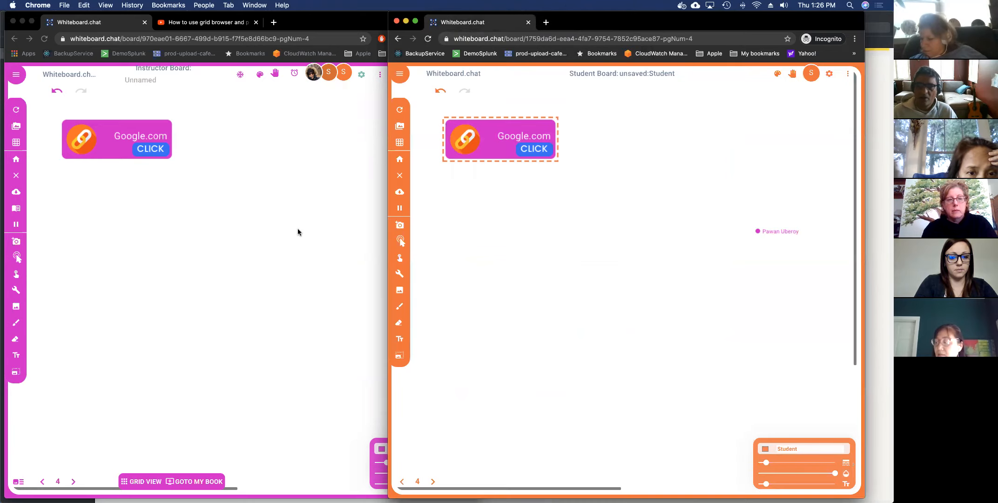
pyautogui.click(298, 232)
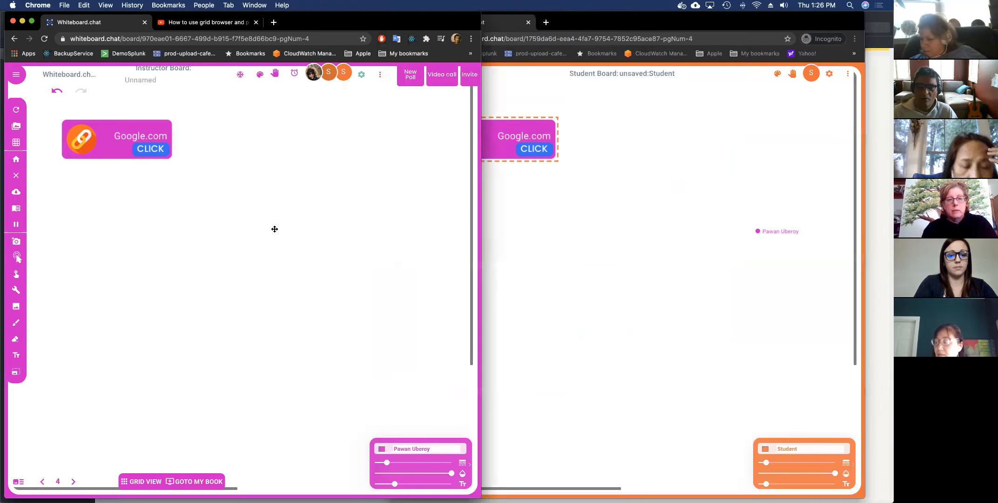
pyautogui.click(15, 291)
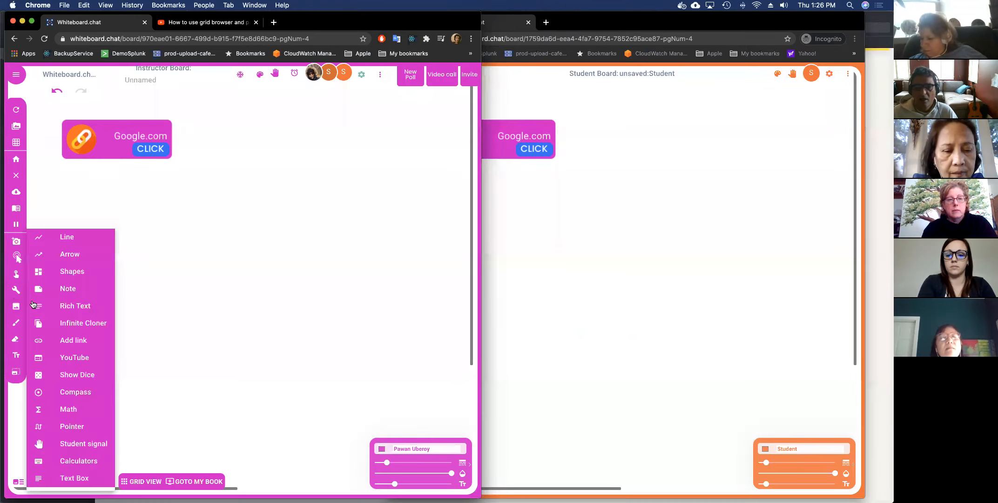
pyautogui.click(77, 392)
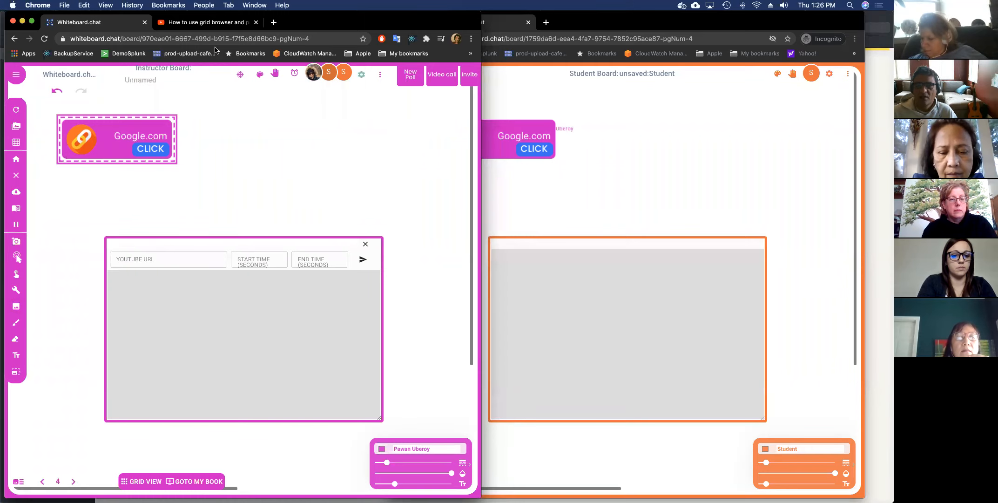
pyautogui.click(233, 22)
pyautogui.click(177, 39)
pyautogui.press('super+c')
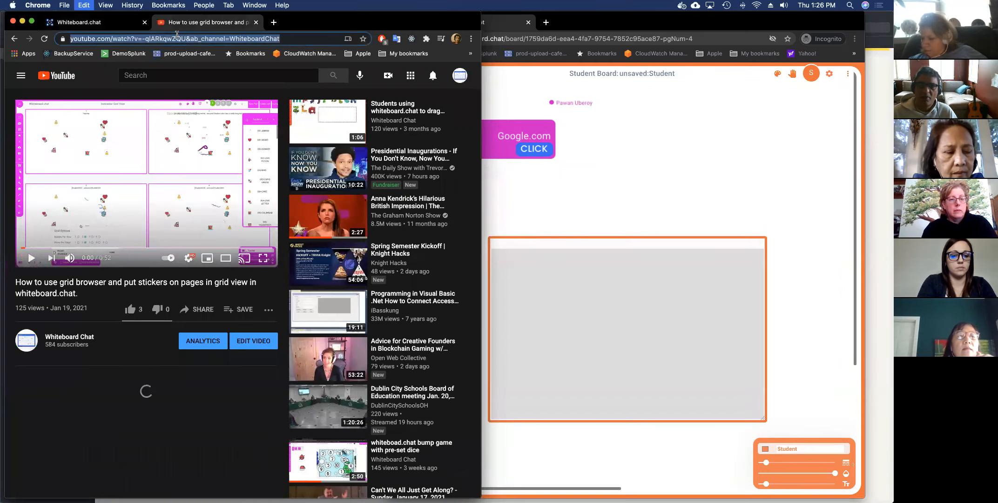
pyautogui.click(100, 23)
pyautogui.click(172, 260)
pyautogui.press('super+v')
pyautogui.click(250, 263)
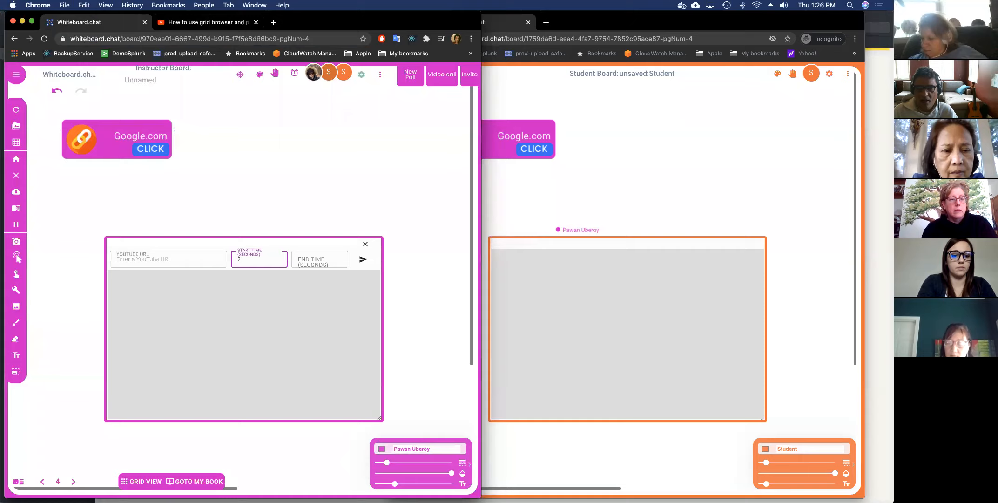
pyautogui.write('20')
pyautogui.press('Tab')
pyautogui.write('50')
pyautogui.click(163, 259)
pyautogui.press('cmd+v')
pyautogui.click(367, 264)
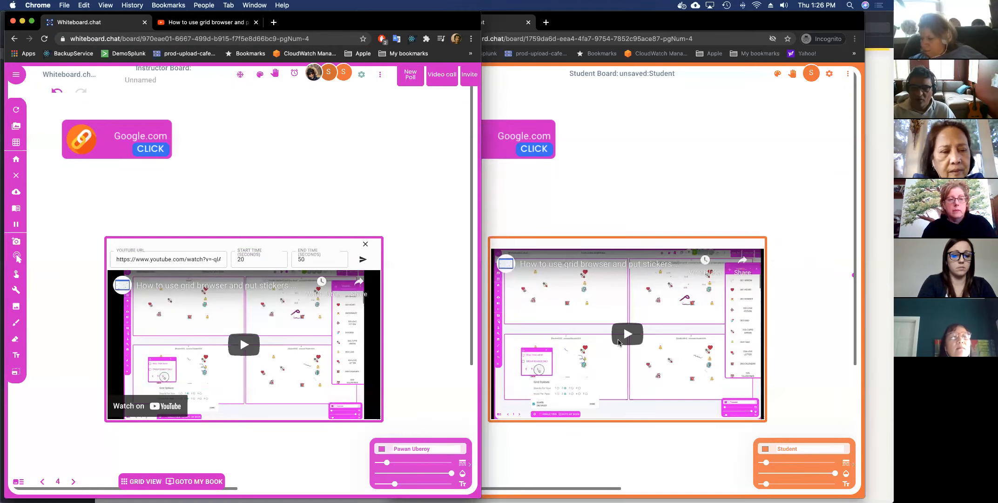
pyautogui.click(250, 260)
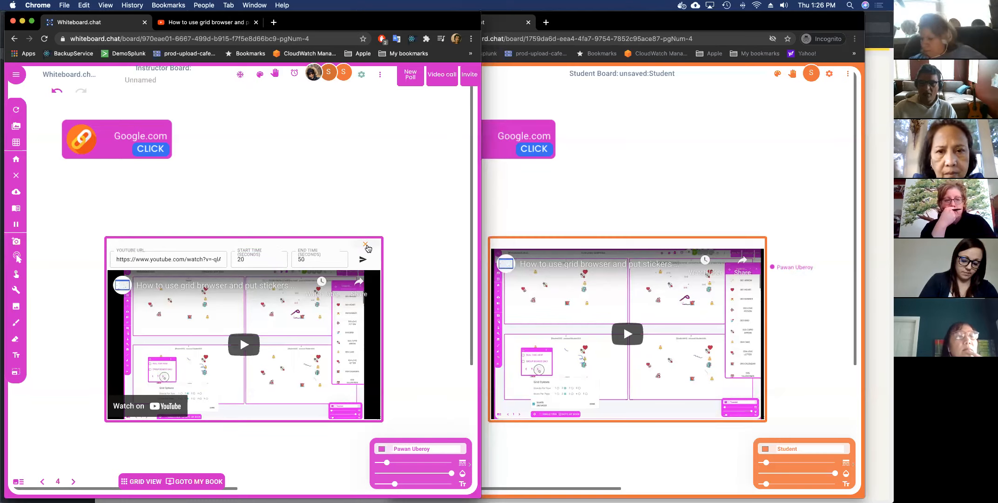
pyautogui.click(612, 333)
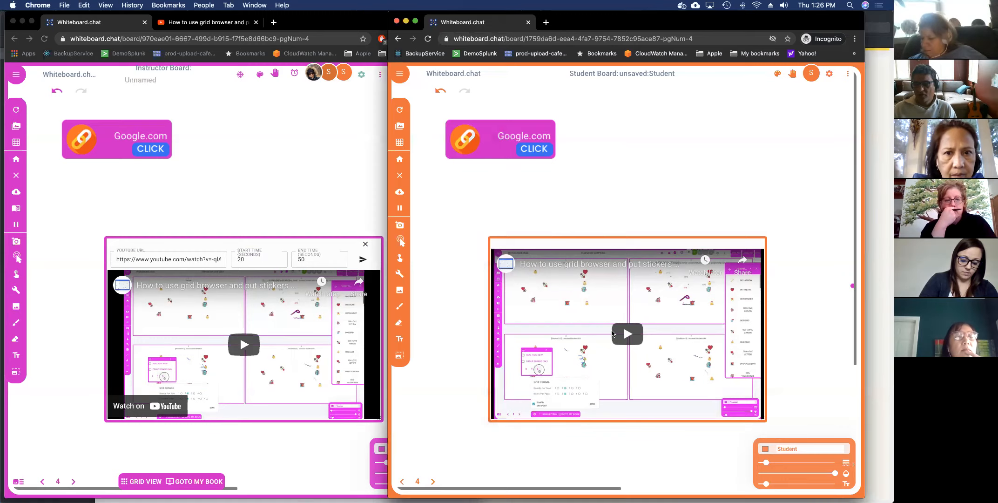
pyautogui.click(614, 333)
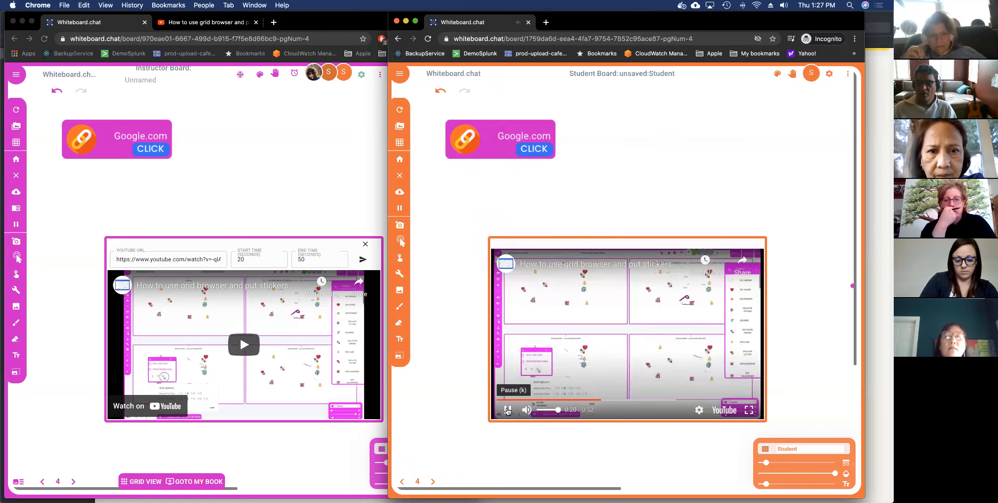
pyautogui.click(508, 410)
pyautogui.click(366, 246)
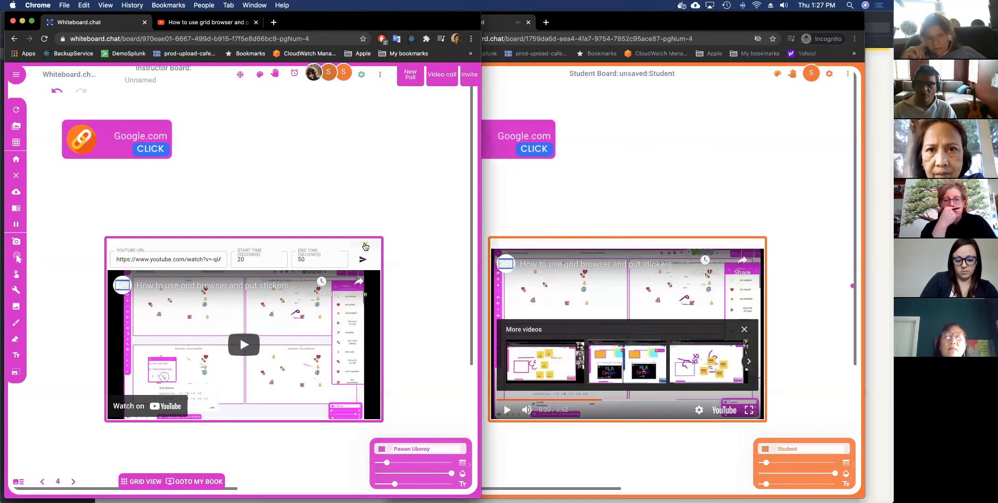
pyautogui.click(366, 246)
pyautogui.click(17, 289)
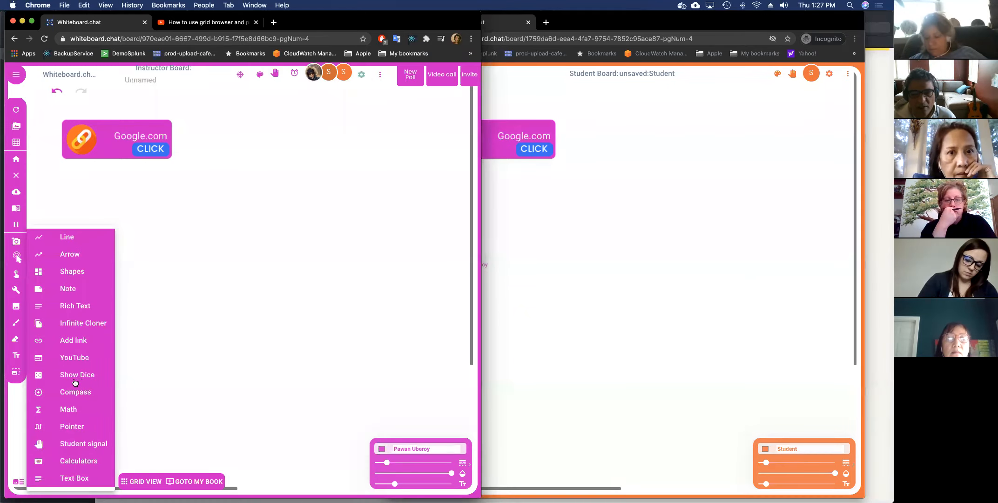
# Type the equation a^2 + b^2 = f(x) into a new math box on the board.
pyautogui.click(83, 410)
pyautogui.click(176, 211)
pyautogui.write('a')
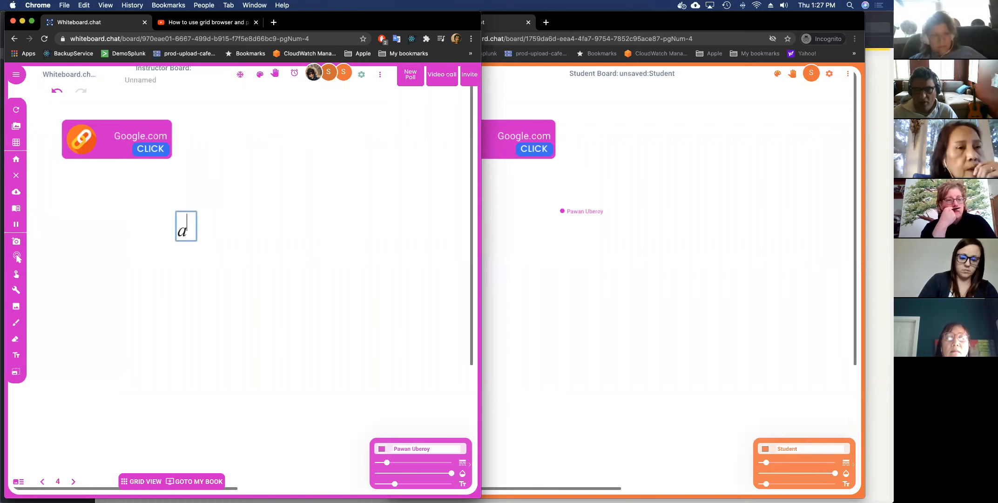
pyautogui.write('^2')
pyautogui.press('Right')
pyautogui.write('+b')
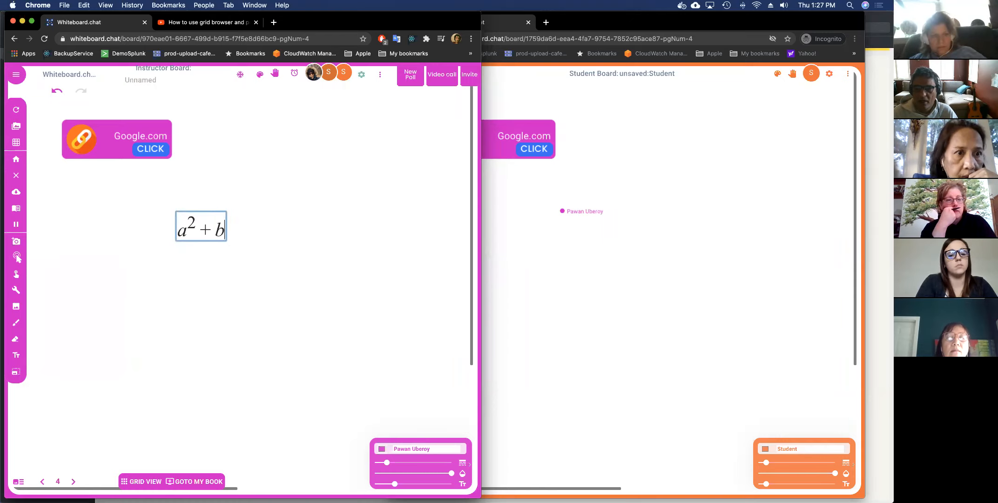
pyautogui.write('^2')
pyautogui.press('Right')
pyautogui.write('= f(')
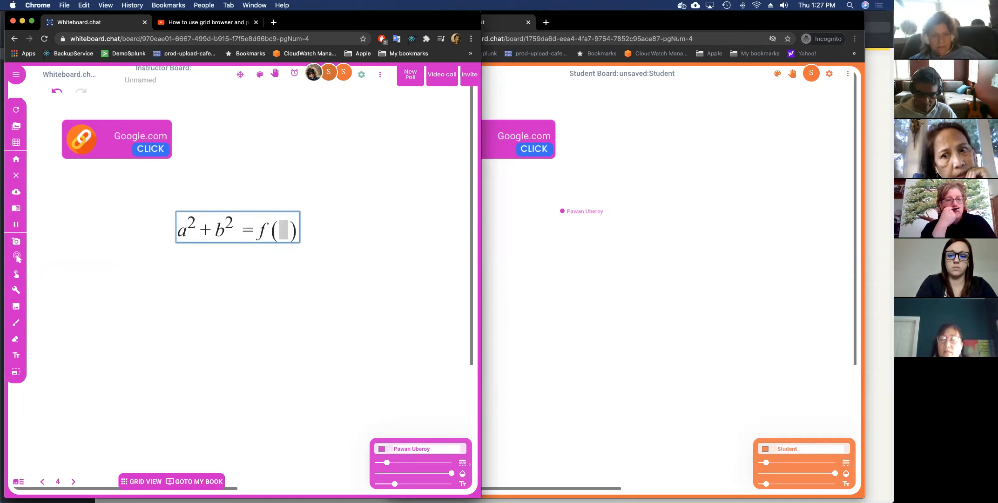
pyautogui.write('x')
pyautogui.press('Return')
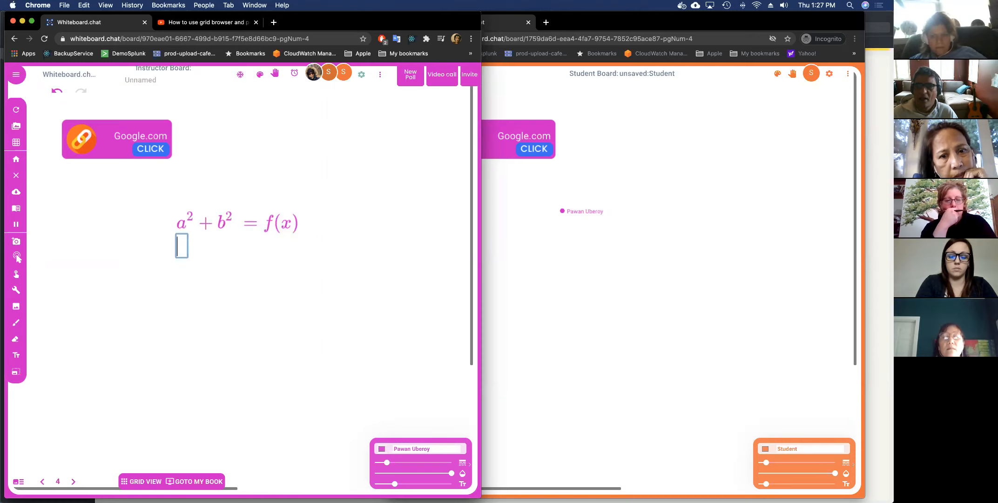
pyautogui.click(378, 79)
# Open the Maths Input Guide PDF, scroll through its equation examples, and close it.
pyautogui.moveTo(375, 86)
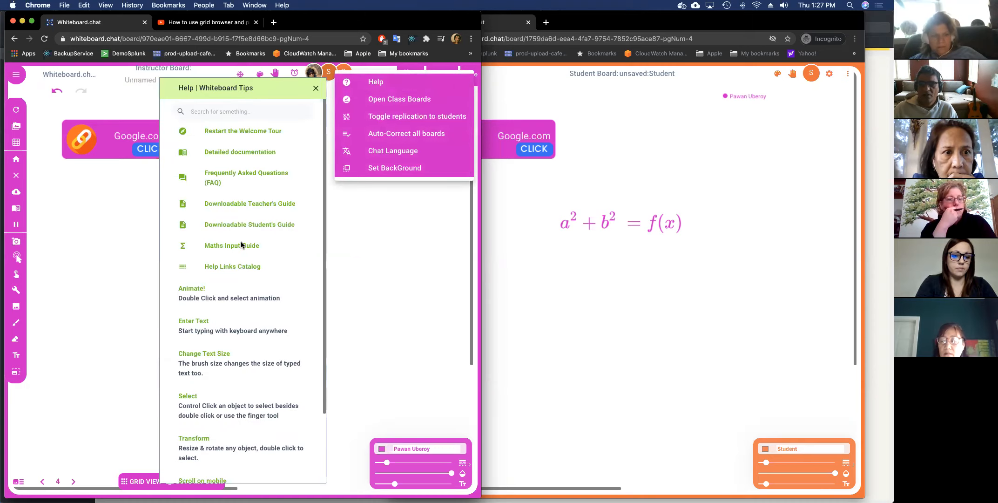
pyautogui.click(238, 246)
pyautogui.click(237, 247)
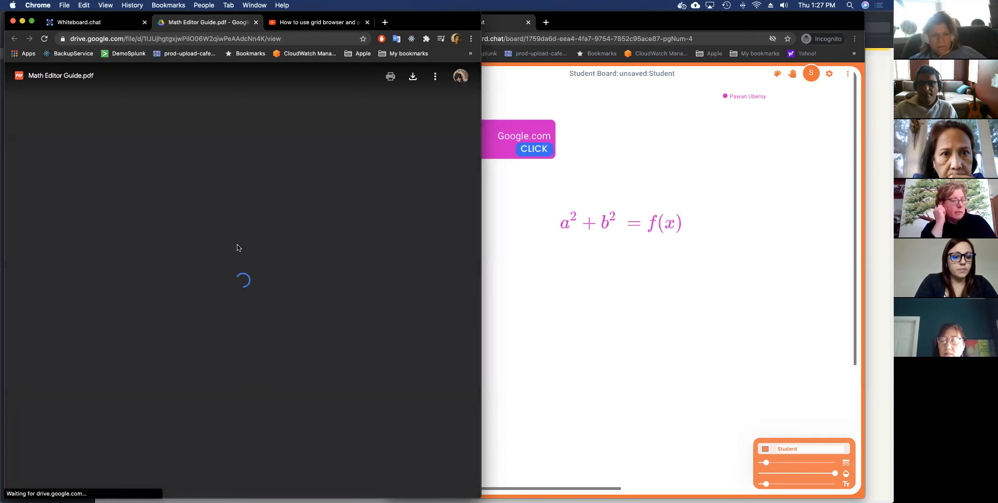
pyautogui.scroll(-5, 238, 245)
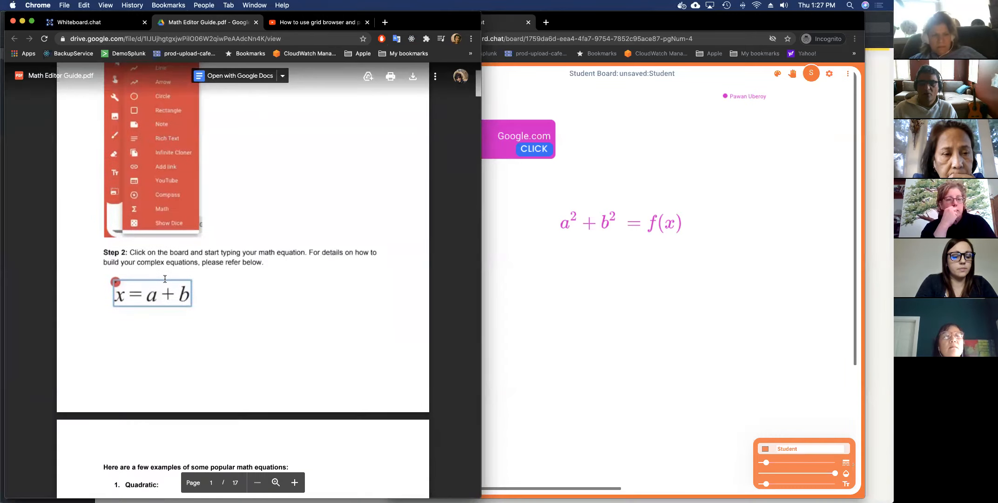
pyautogui.scroll(-2, 178, 277)
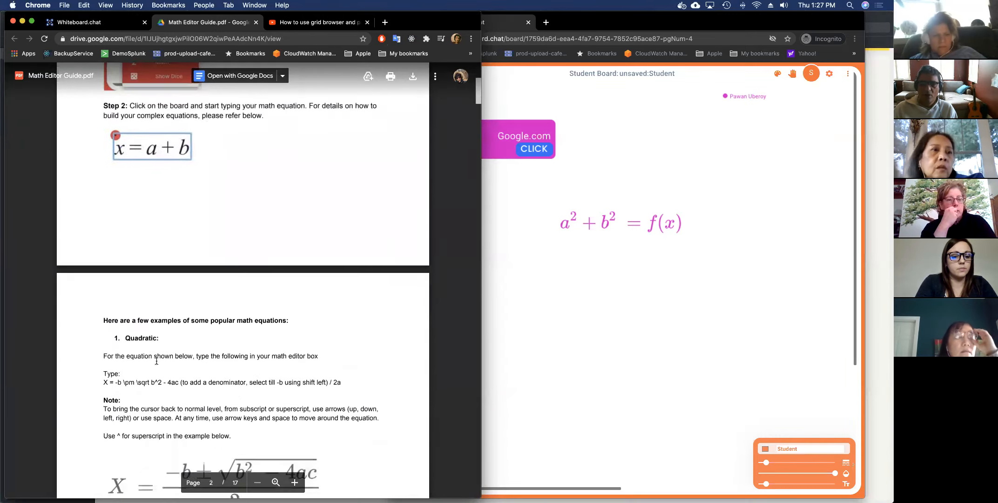
pyautogui.scroll(-3, 228, 434)
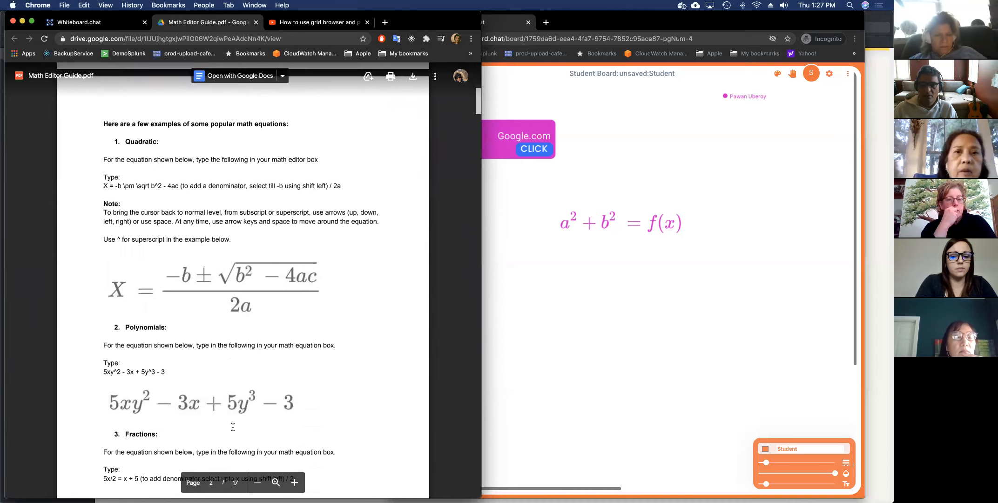
pyautogui.scroll(-8, 200, 386)
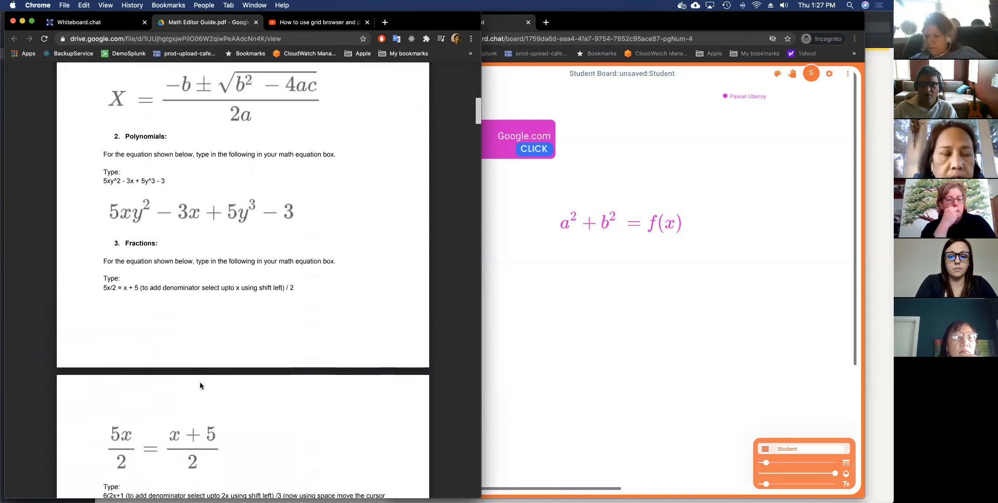
pyautogui.scroll(-10, 201, 383)
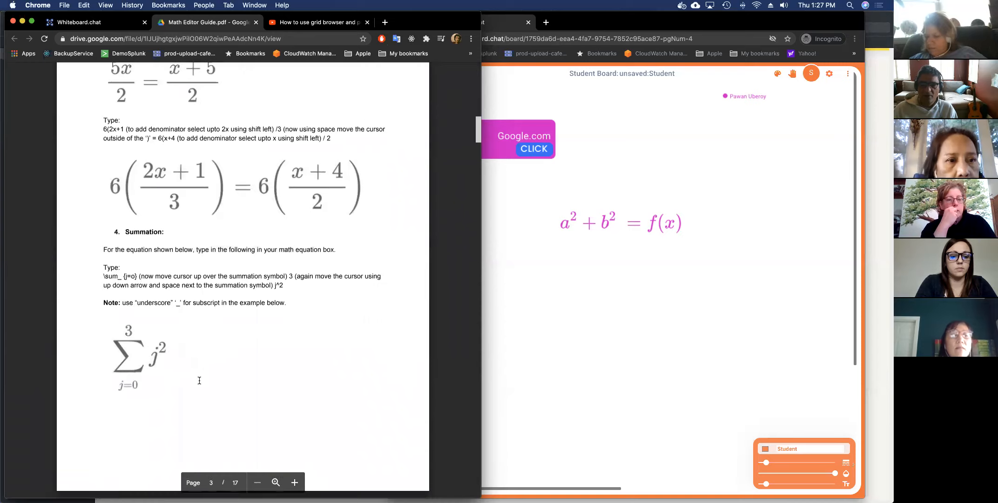
pyautogui.scroll(-1, 207, 373)
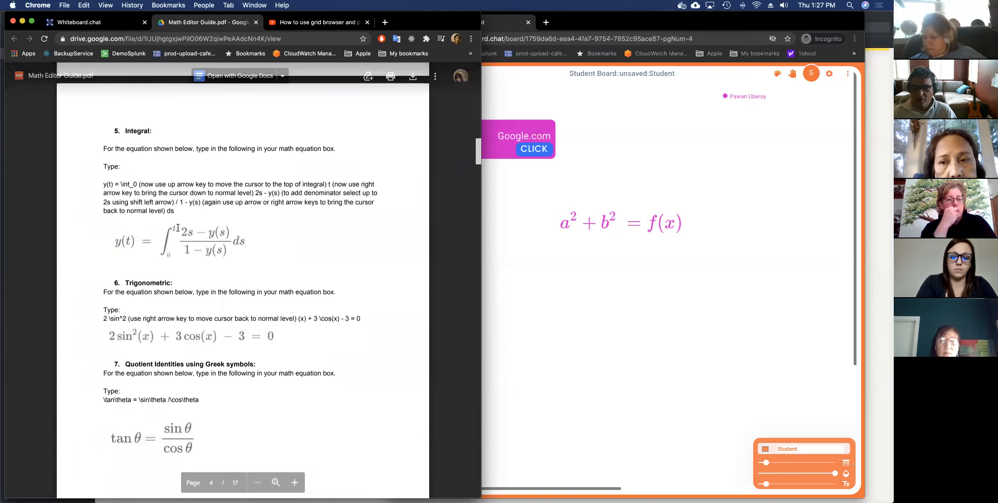
pyautogui.scroll(-4, 177, 228)
pyautogui.press('super+w')
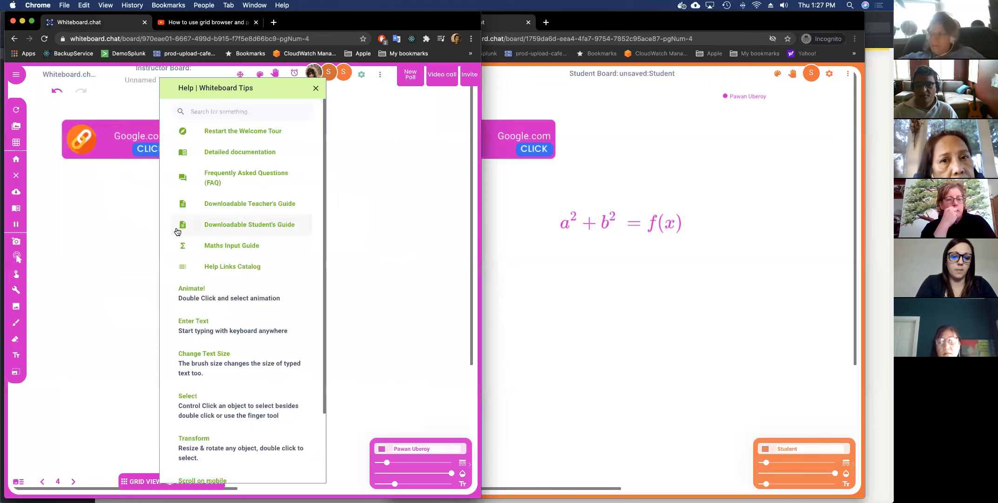
# Close the help tips and add a basic calculator to the board.
pyautogui.click(120, 231)
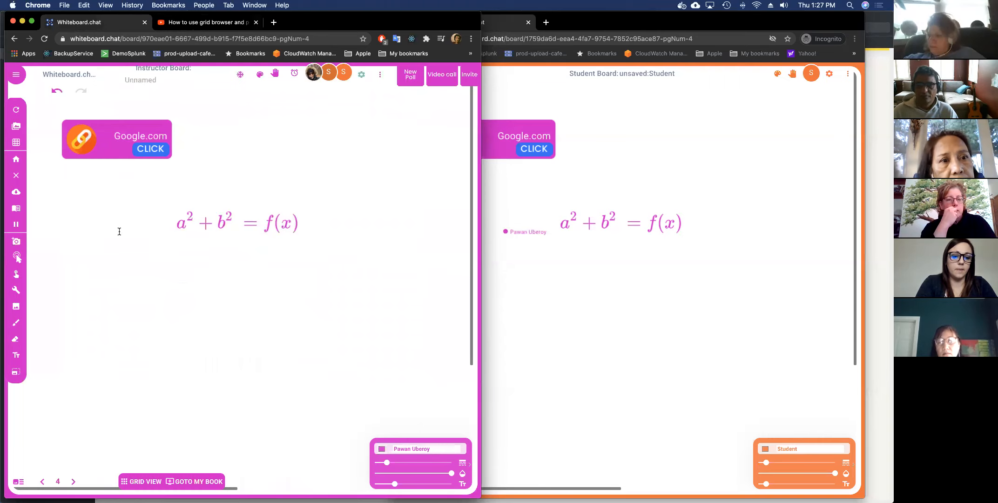
pyautogui.click(16, 292)
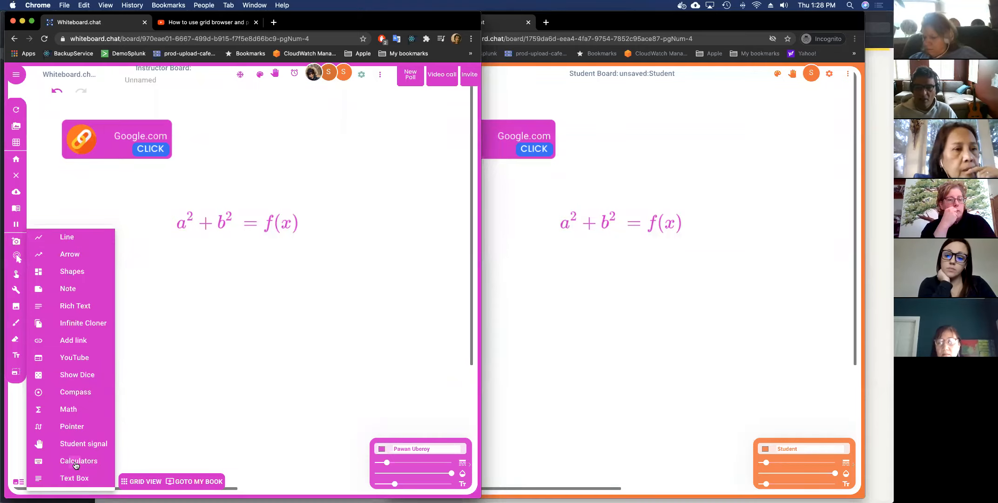
pyautogui.click(75, 465)
pyautogui.click(139, 461)
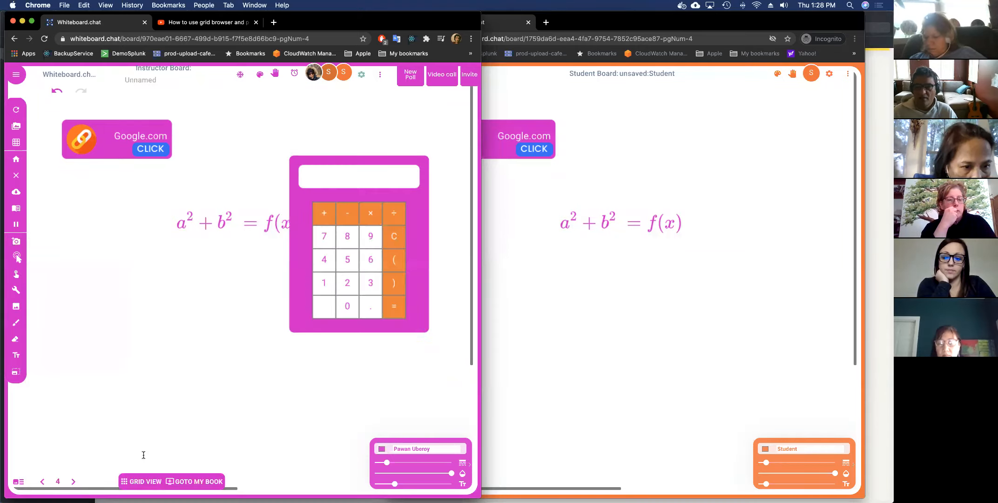
# Enter 85× on the student's calculator, then show all class boards in Grid View.
pyautogui.click(735, 247)
pyautogui.click(731, 238)
pyautogui.click(733, 264)
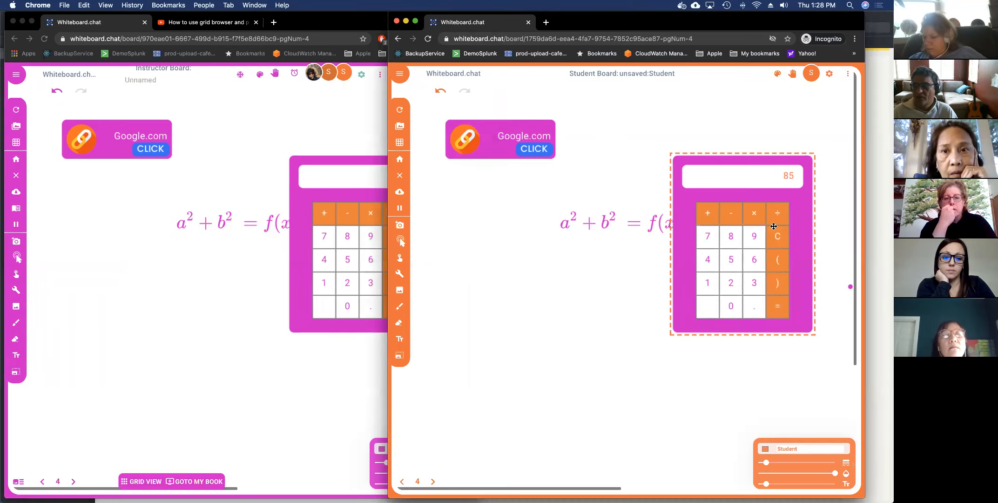
pyautogui.click(753, 213)
pyautogui.click(177, 448)
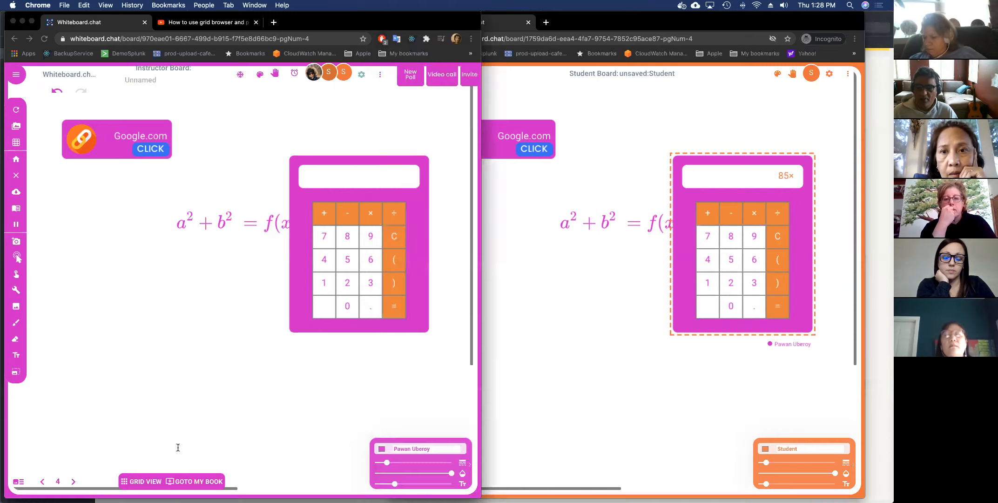
pyautogui.click(142, 481)
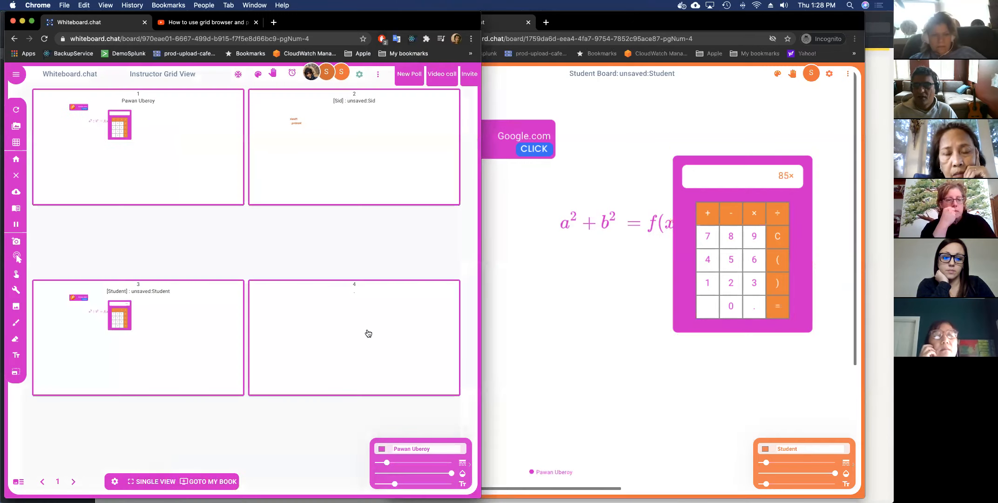
# Preview the student's board, finish 85×5 on the student's calculator, and close the preview.
pyautogui.click(177, 312)
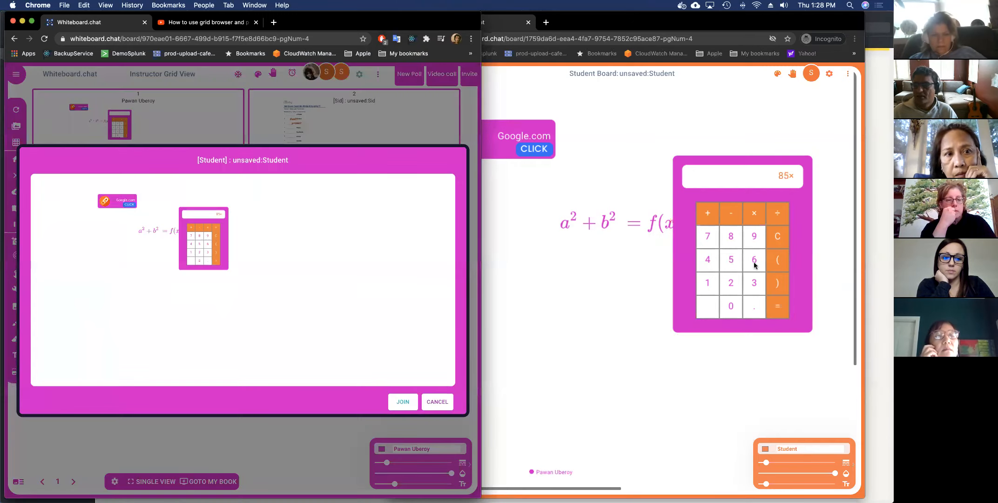
pyautogui.click(736, 260)
pyautogui.click(737, 258)
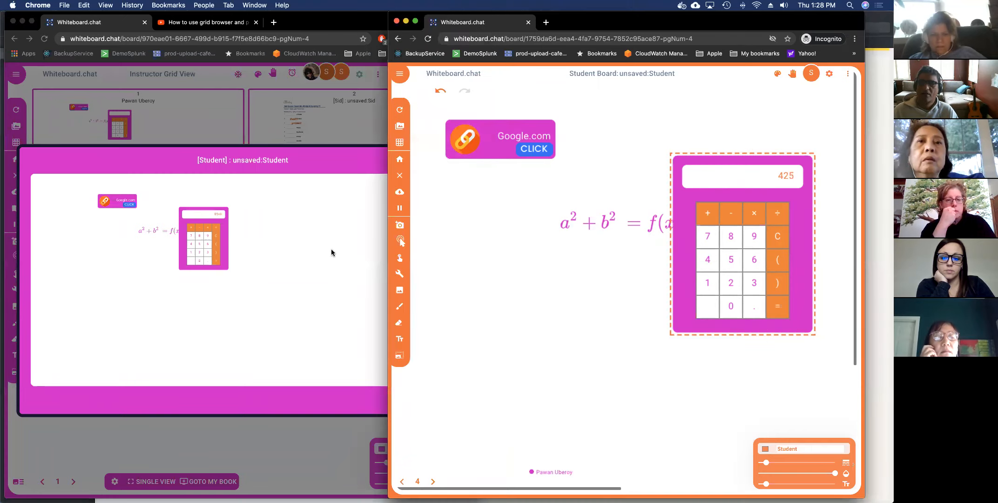
pyautogui.click(266, 247)
pyautogui.click(437, 402)
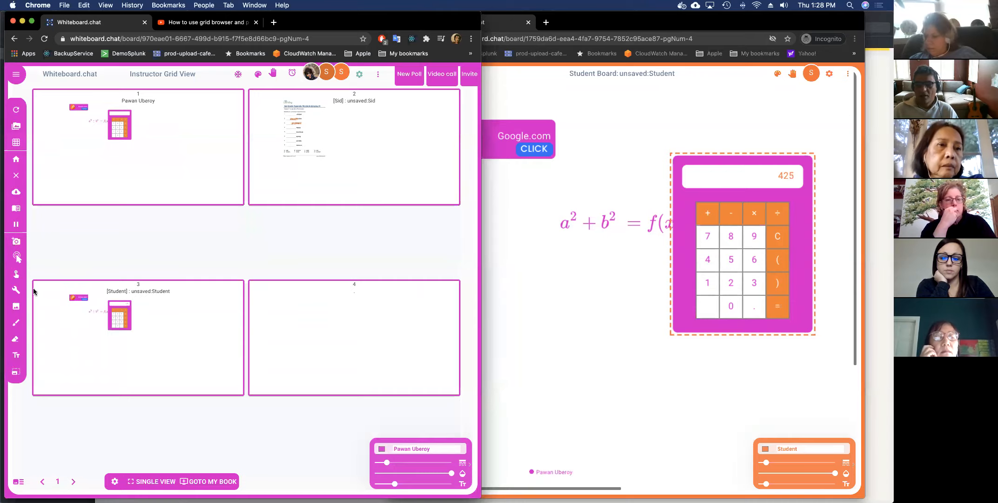
# Return to the instructor's own board and jump to page 4.
pyautogui.click(197, 482)
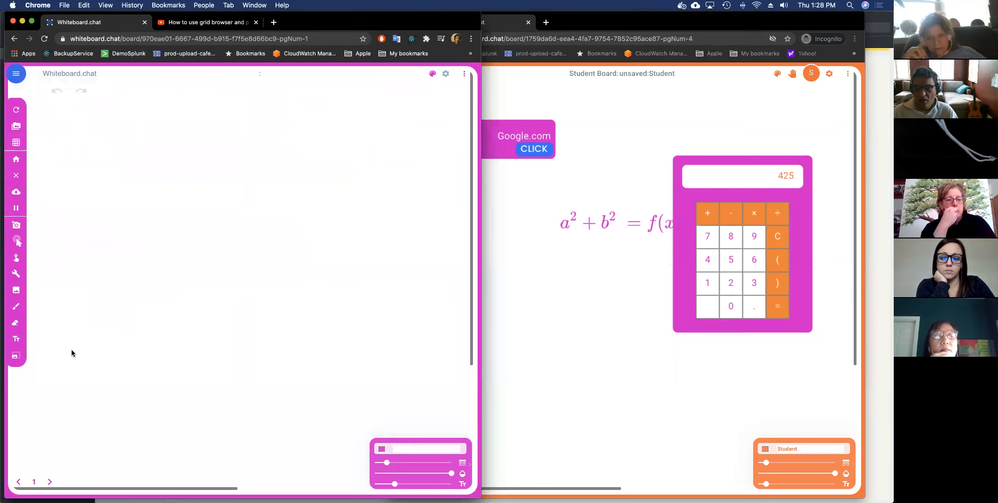
pyautogui.click(60, 476)
pyautogui.doubleClick(60, 482)
pyautogui.write('4')
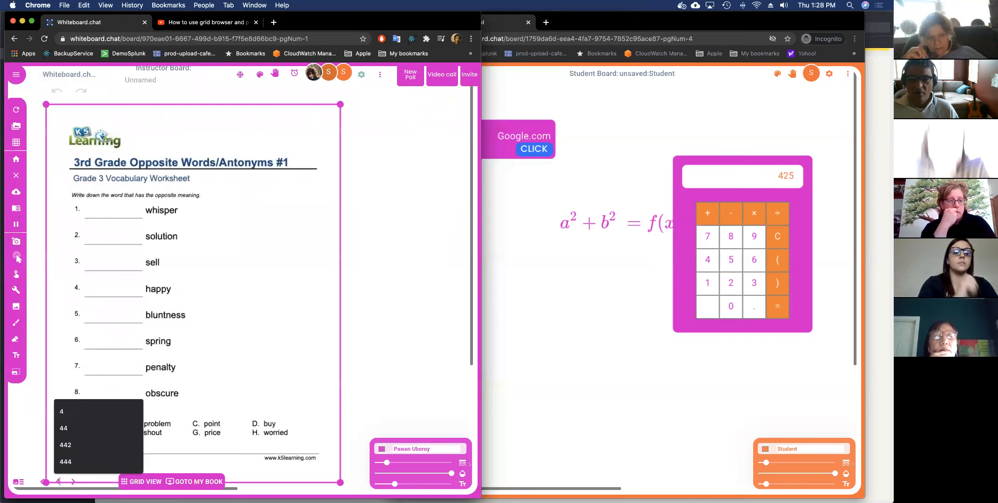
pyautogui.press('Return')
pyautogui.click(15, 290)
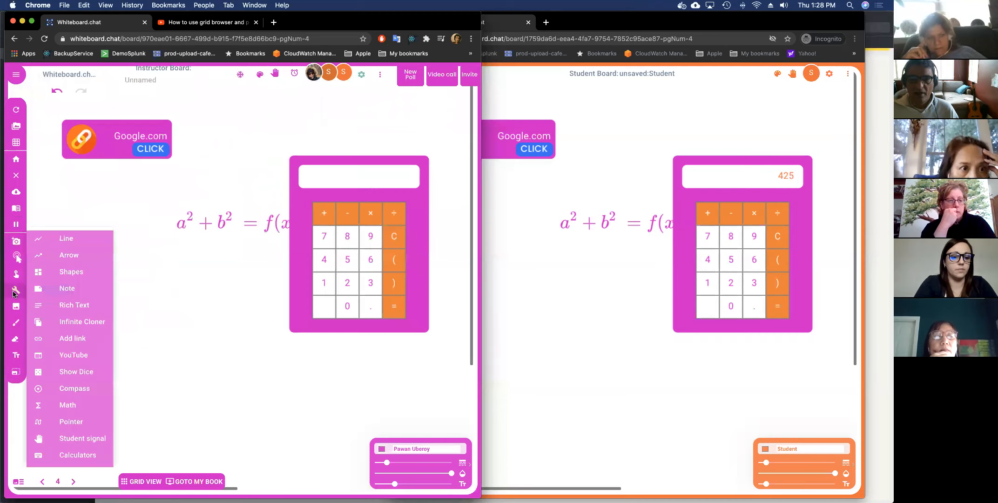
pyautogui.moveTo(79, 460)
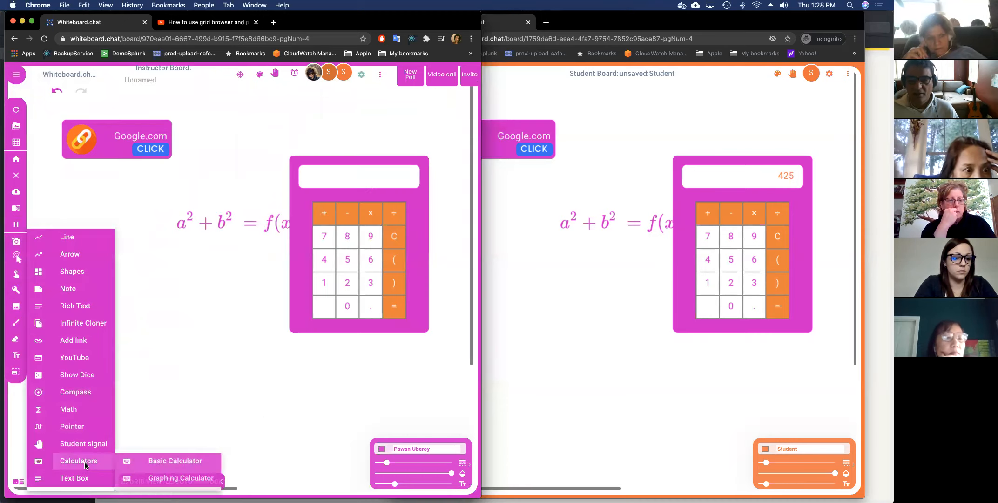
pyautogui.click(146, 479)
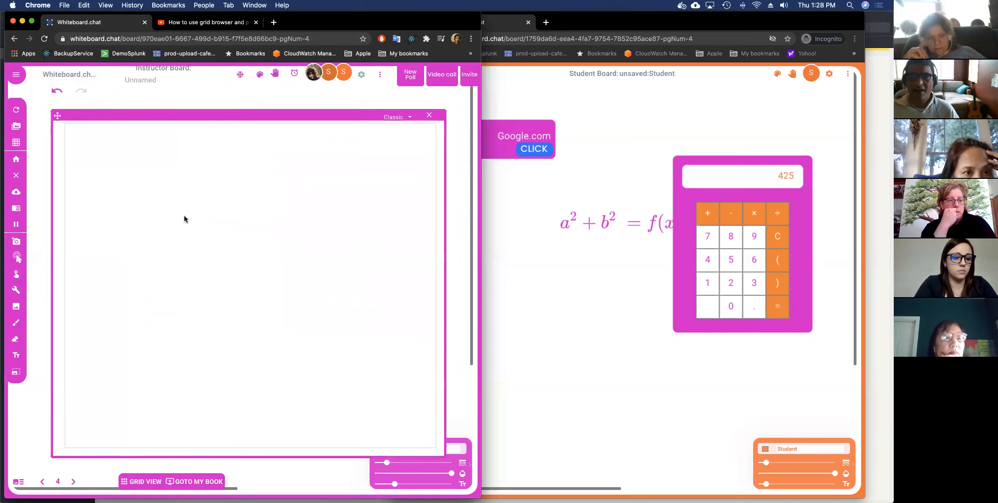
pyautogui.click(119, 136)
pyautogui.moveTo(141, 136)
pyautogui.click(276, 202)
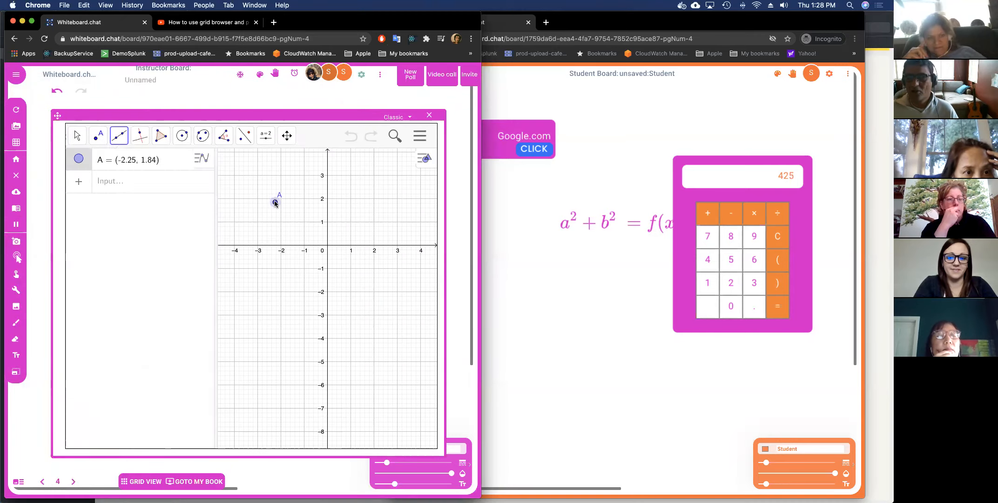
pyautogui.click(342, 260)
pyautogui.click(308, 275)
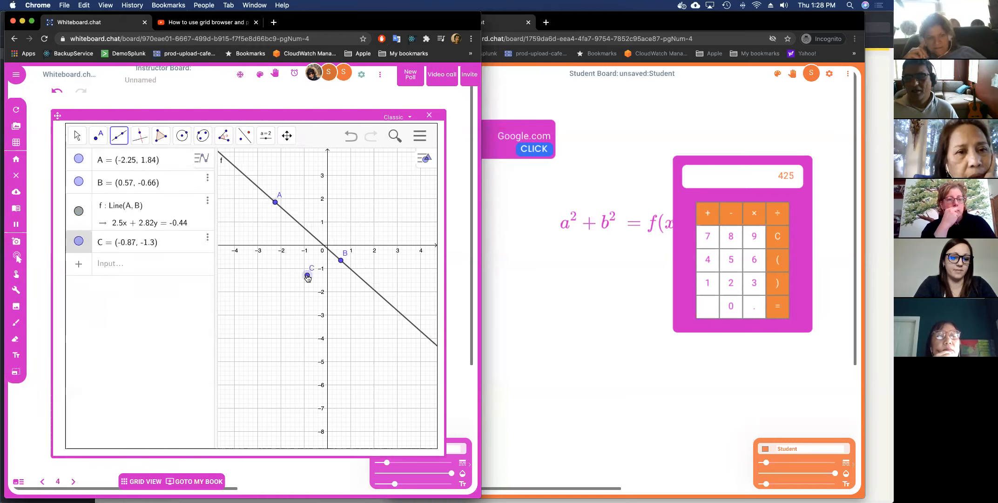
pyautogui.click(353, 212)
pyautogui.click(366, 225)
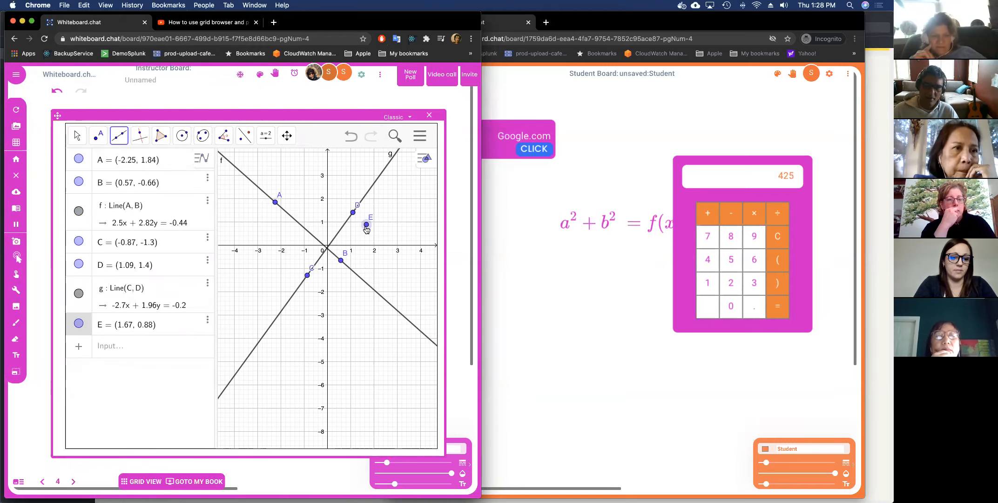
pyautogui.click(359, 277)
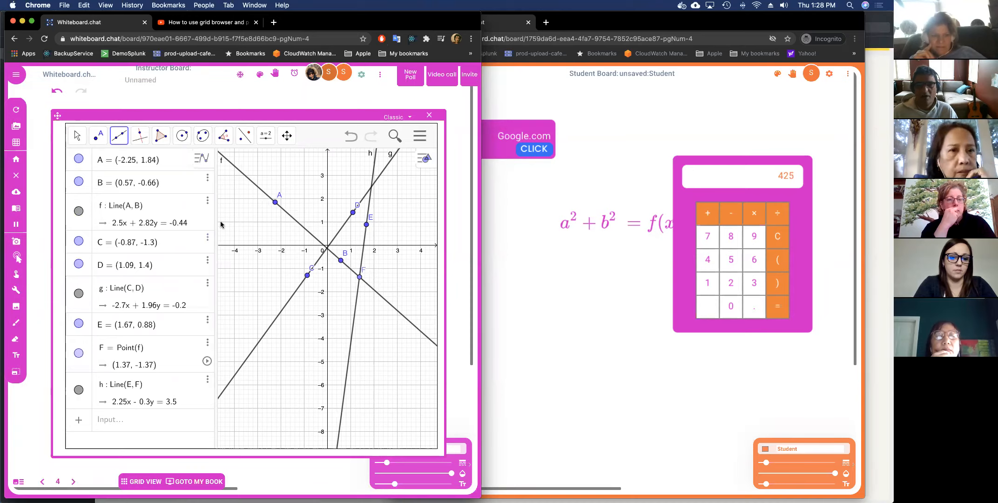
pyautogui.click(427, 118)
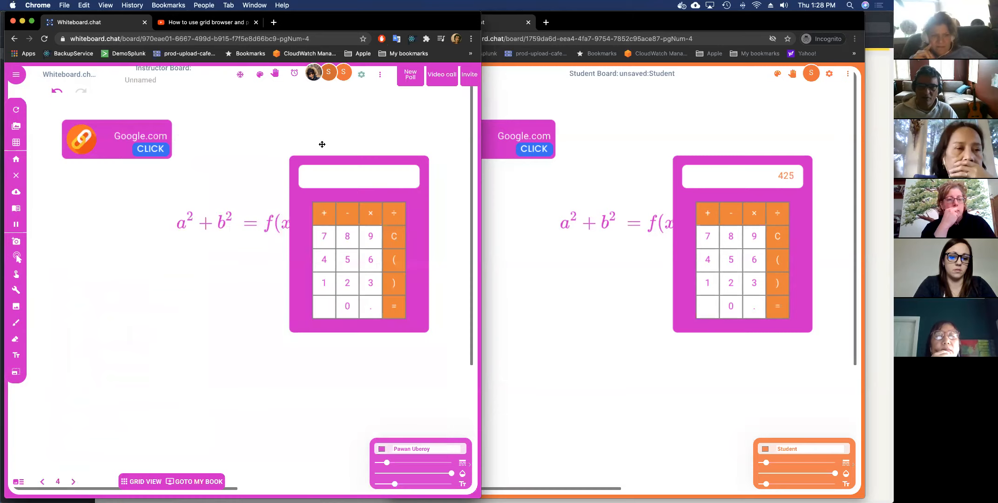
# Draw two stacked text answer boxes below the equation.
pyautogui.click(65, 133)
pyautogui.click(15, 289)
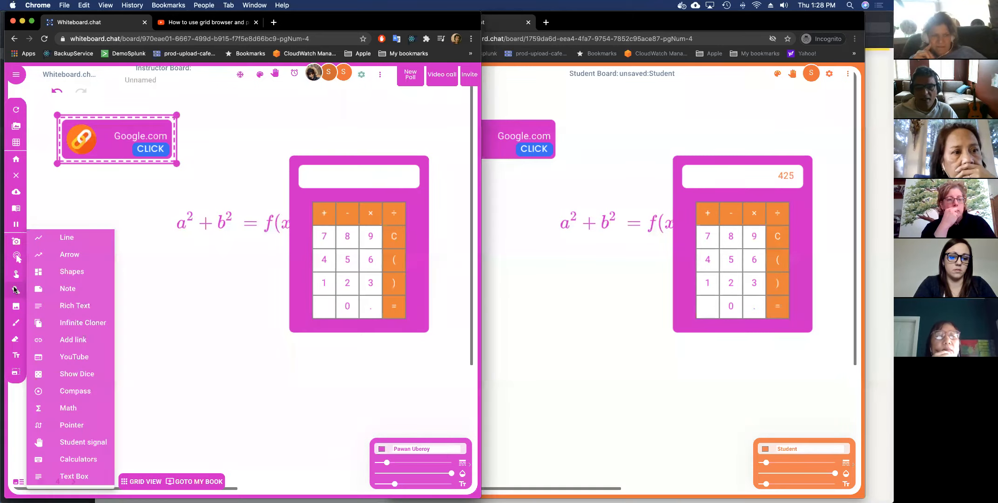
pyautogui.click(79, 477)
pyautogui.moveTo(87, 263); pyautogui.dragTo(176, 306)
pyautogui.moveTo(87, 334); pyautogui.dragTo(175, 380)
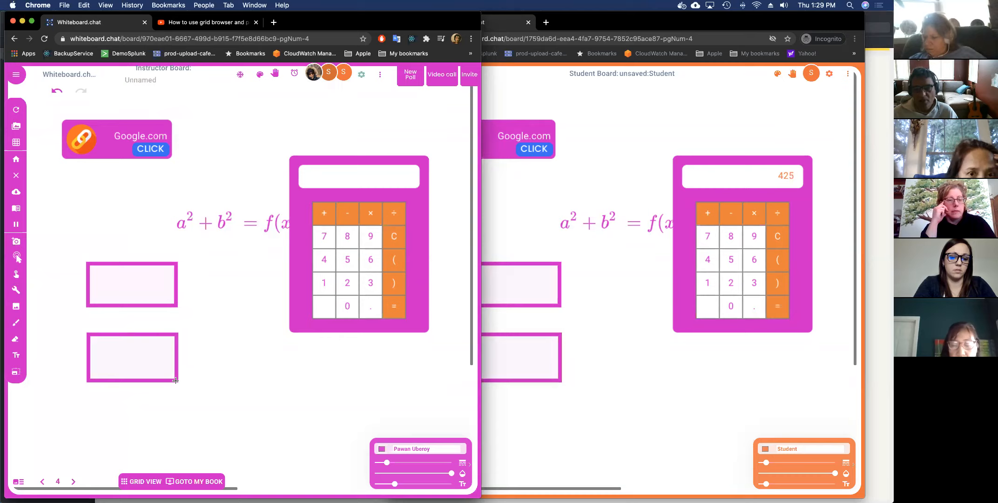
pyautogui.click(165, 285)
pyautogui.click(290, 326)
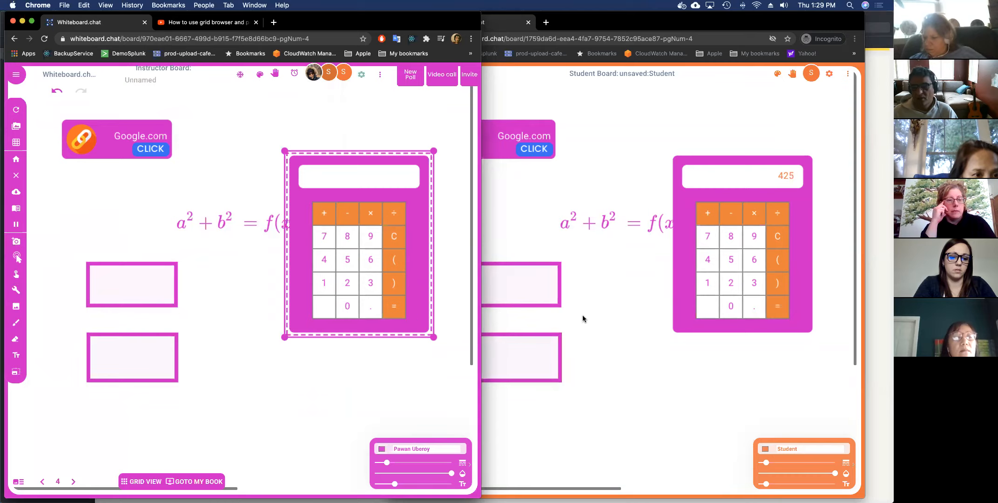
# On the student's board, type abc in the first box and cde in the second.
pyautogui.click(572, 311)
pyautogui.click(512, 283)
pyautogui.write('a')
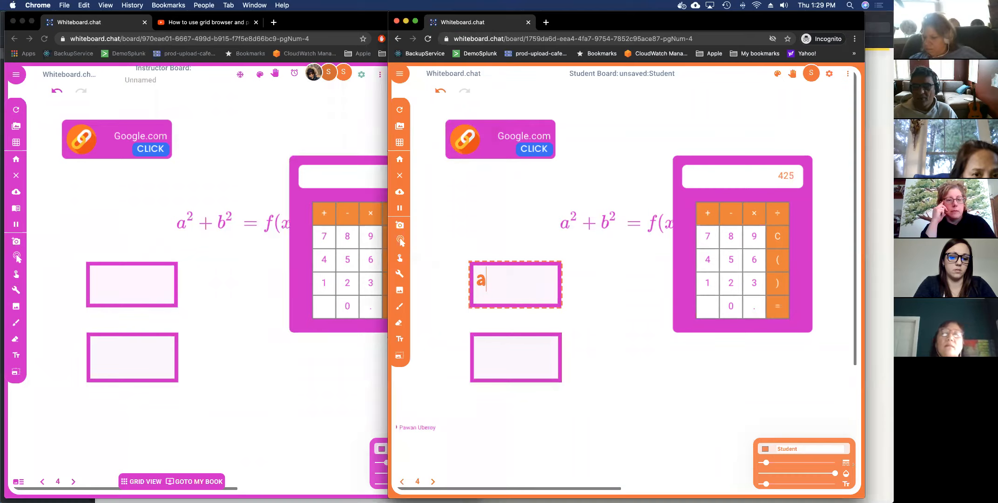
pyautogui.write('bc')
pyautogui.click(494, 341)
pyautogui.write('cde')
pyautogui.click(591, 352)
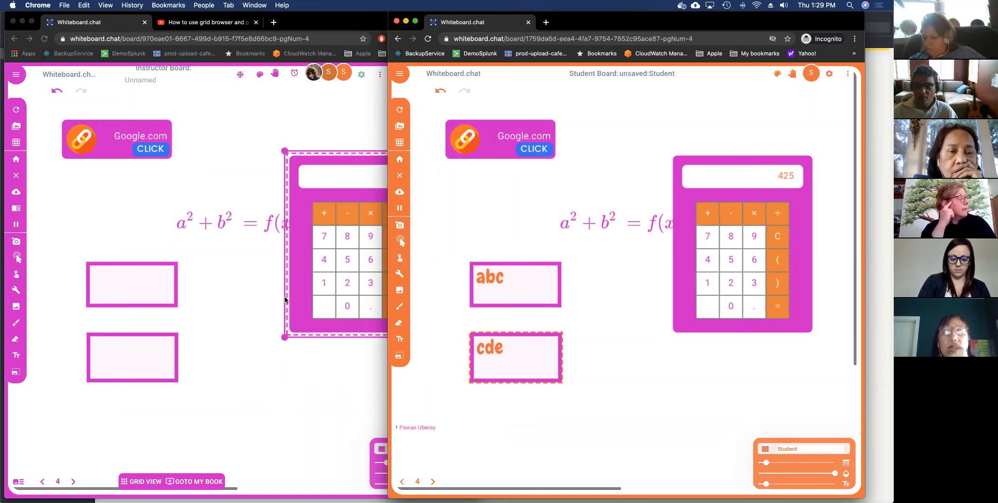
pyautogui.click(258, 297)
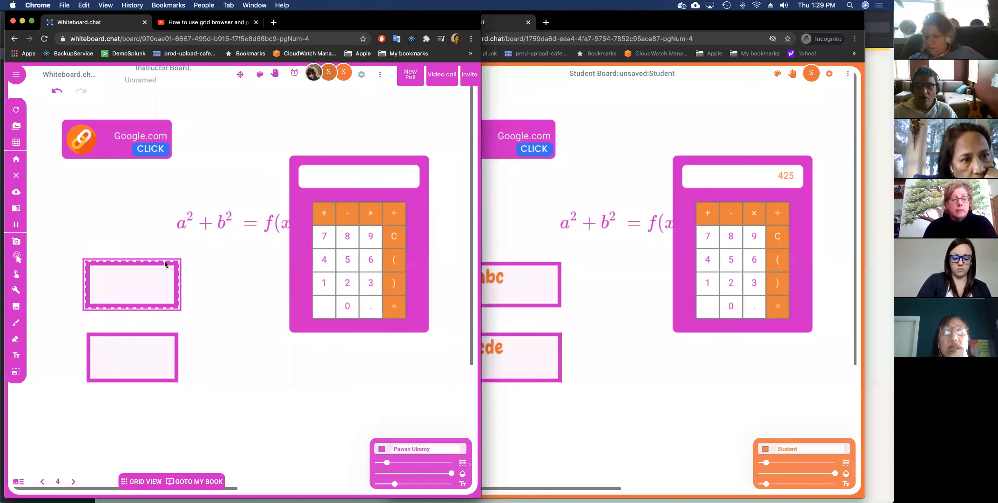
# Set the upper box's answer to abc worth 2 points.
pyautogui.rightClick(161, 263)
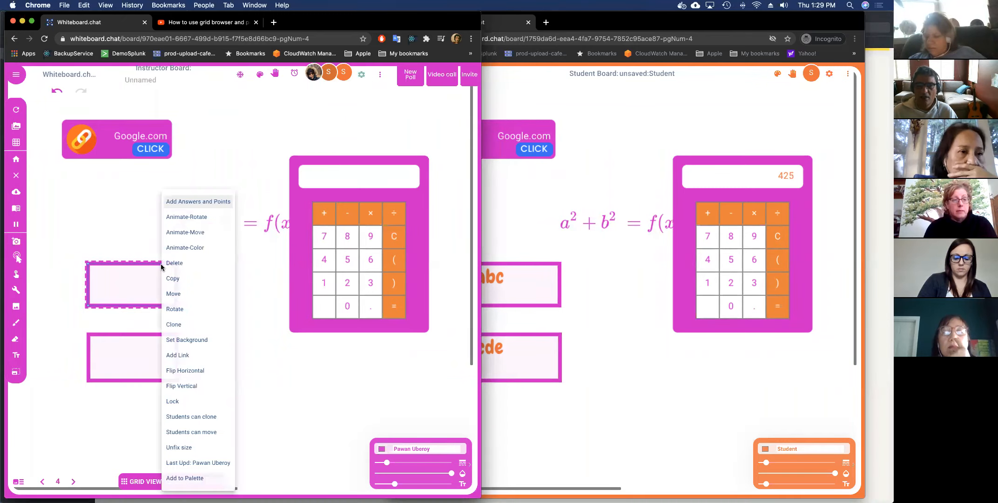
pyautogui.click(190, 204)
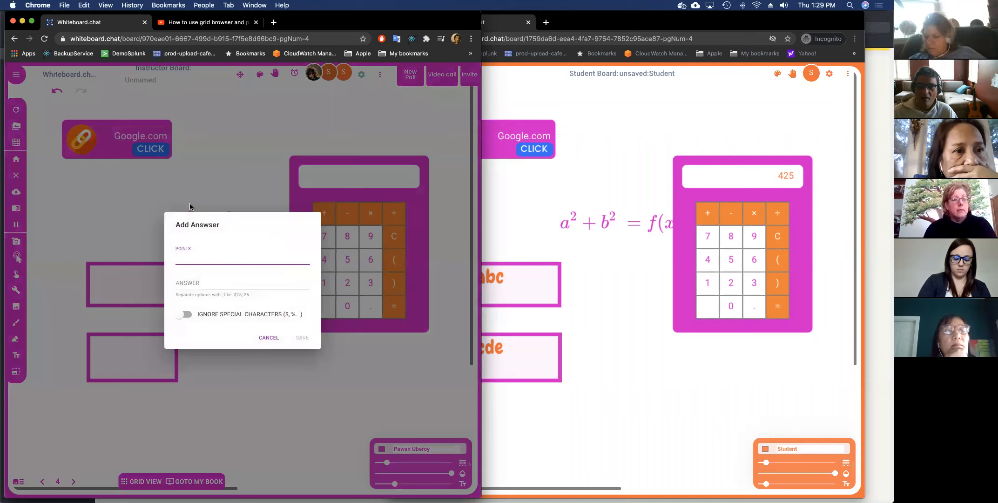
pyautogui.write('2')
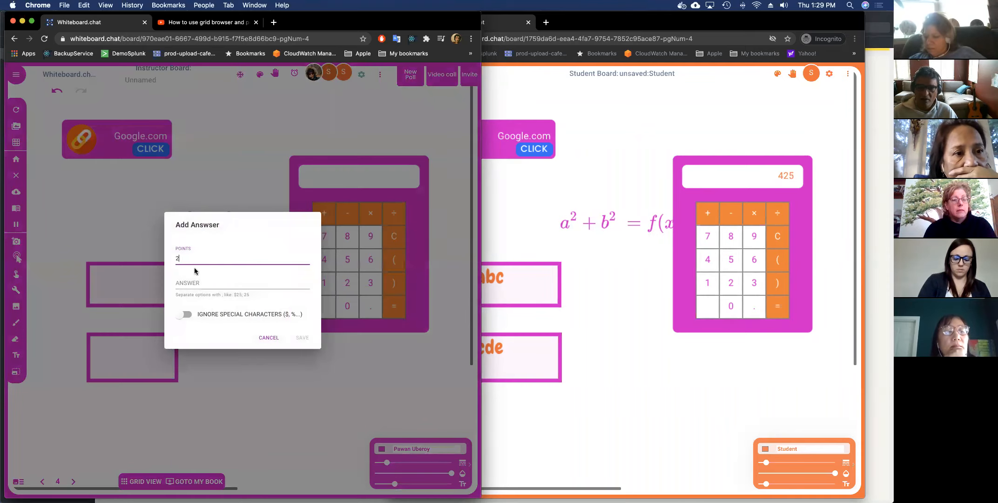
pyautogui.click(191, 278)
pyautogui.write('abc')
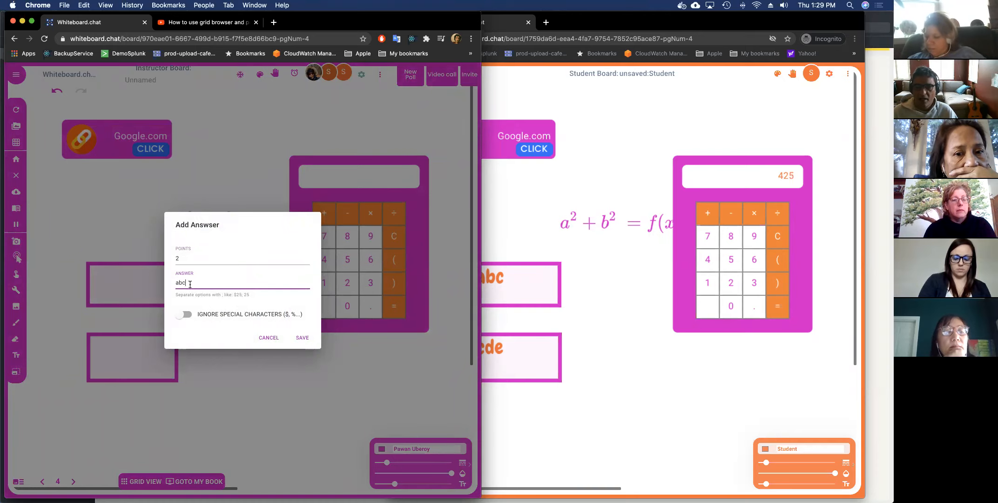
pyautogui.click(299, 339)
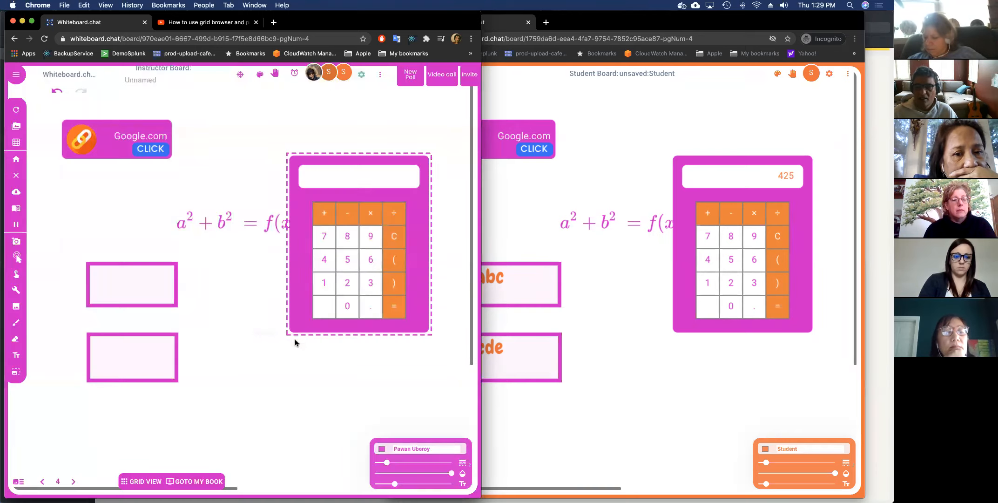
# Set the lower box's answer to def worth 3 points.
pyautogui.rightClick(163, 335)
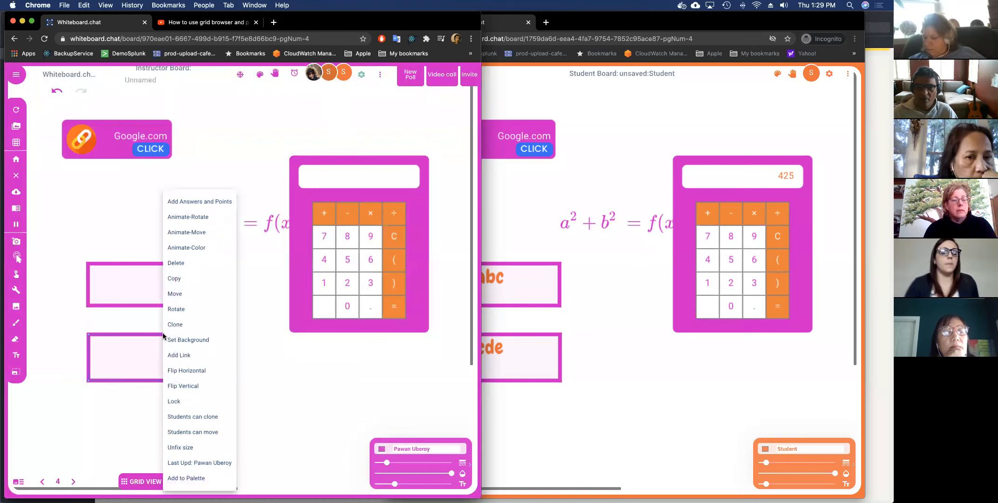
pyautogui.click(186, 202)
pyautogui.write('3')
pyautogui.click(194, 281)
pyautogui.write('def')
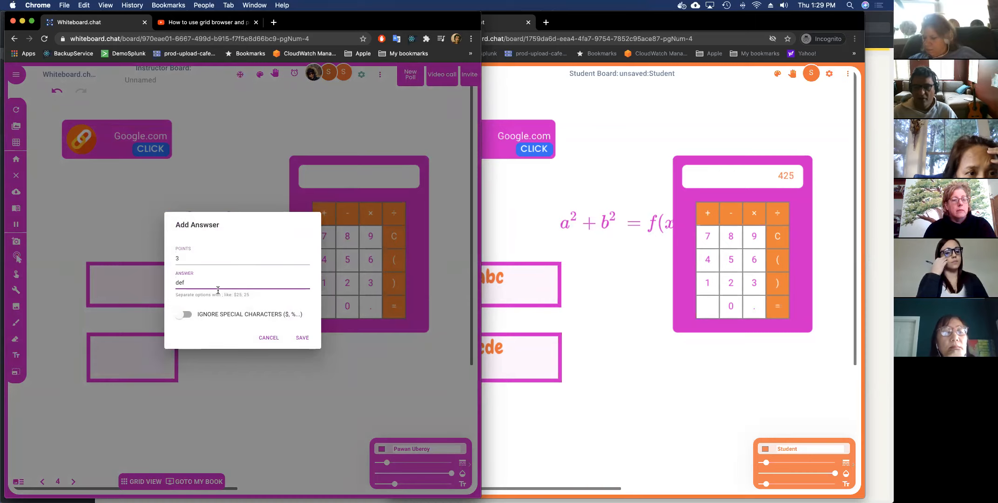
pyautogui.click(302, 338)
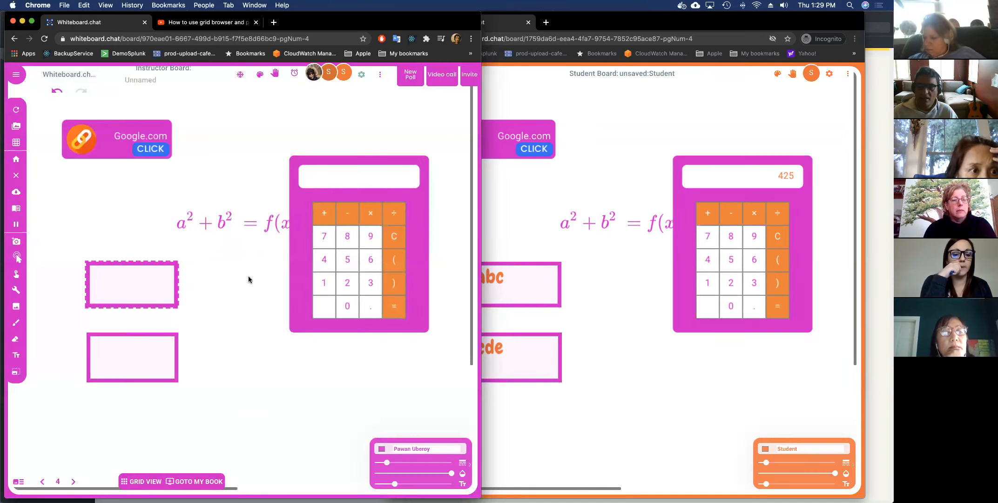
# Auto-correct all boards and check the student's score.
pyautogui.click(382, 78)
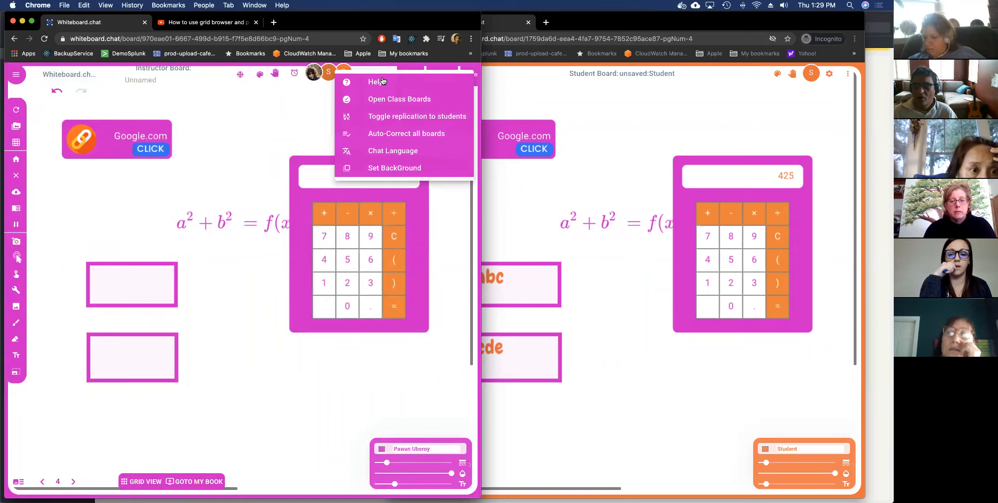
pyautogui.click(393, 135)
pyautogui.click(613, 178)
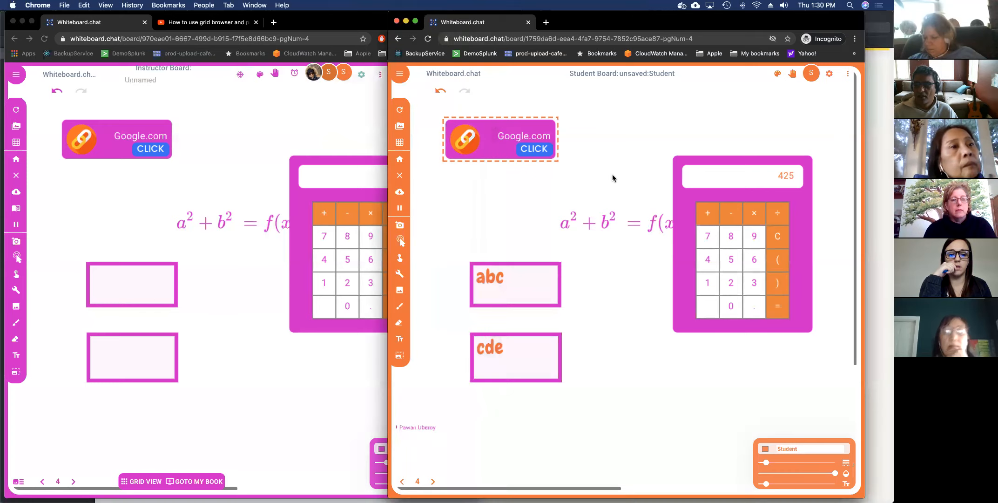
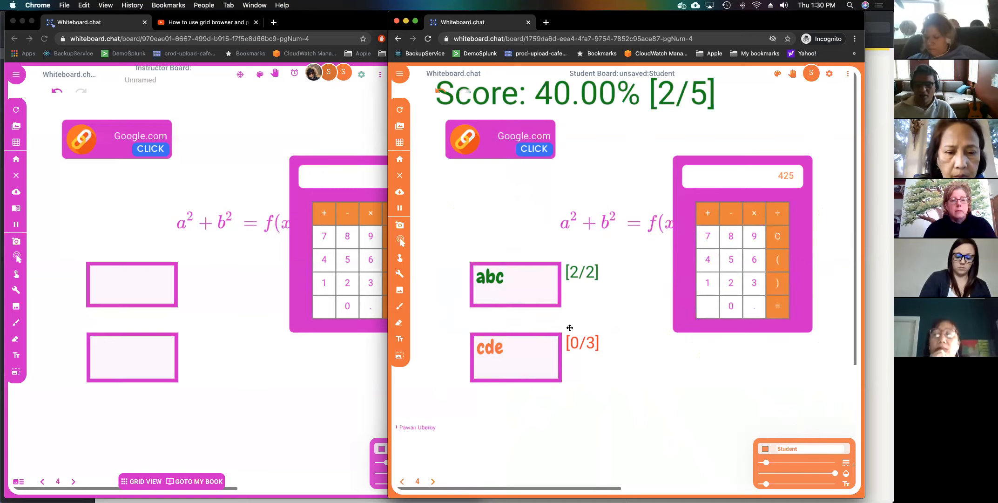
# Dismiss the correction alert and return the student board to the antonyms worksheet page.
pyautogui.click(305, 272)
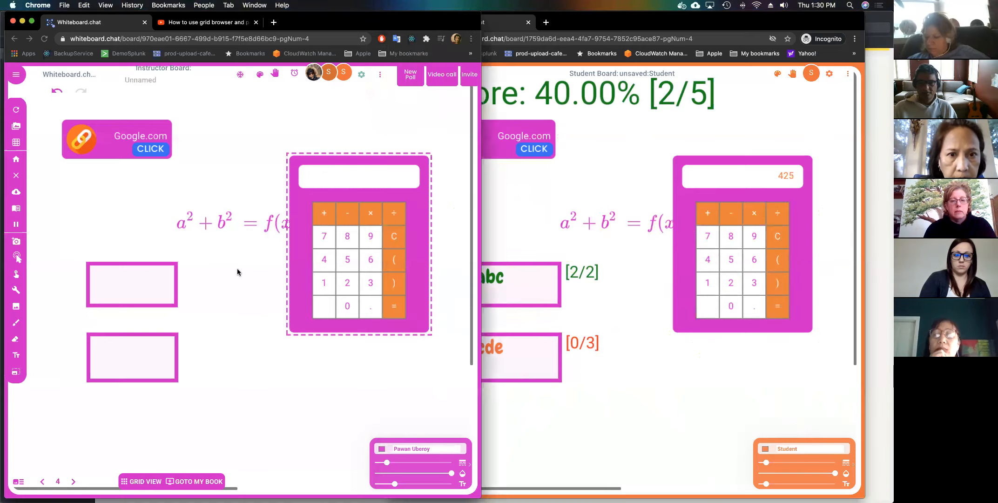
pyautogui.click(324, 91)
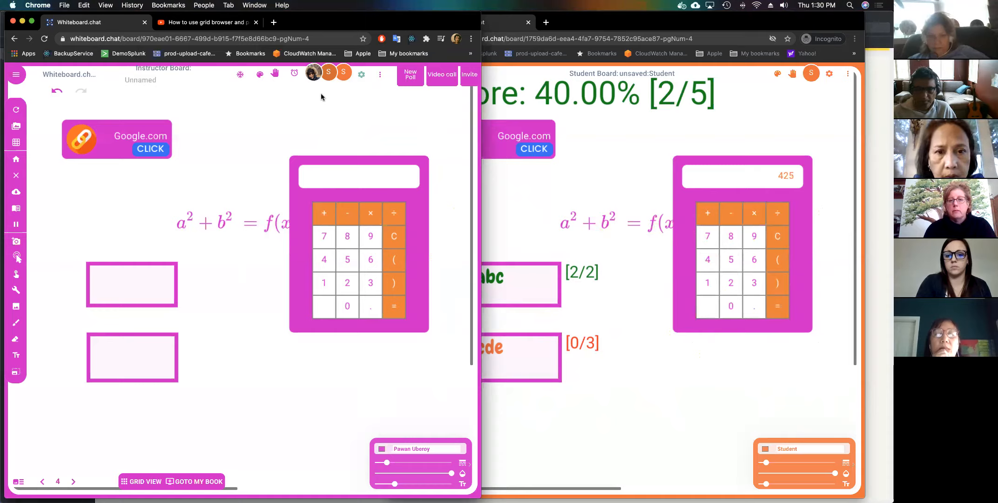
pyautogui.click(535, 366)
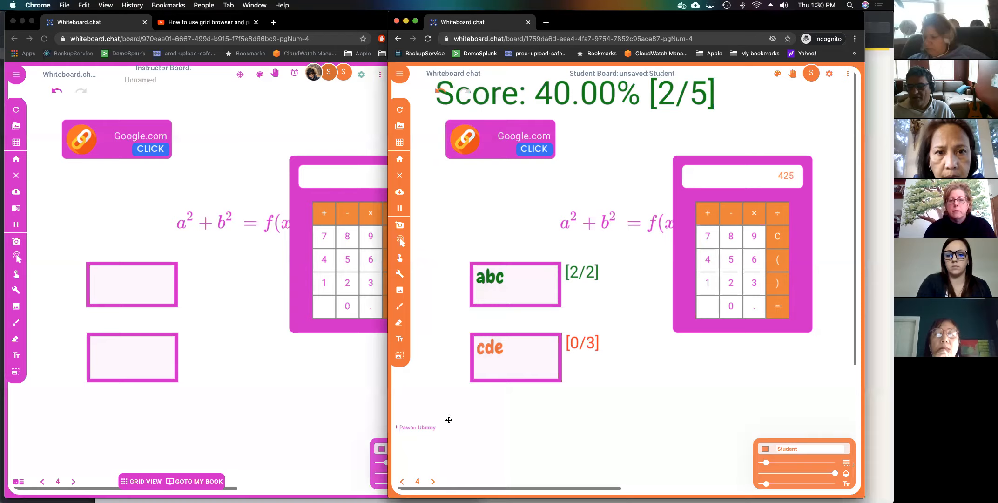
pyautogui.click(404, 482)
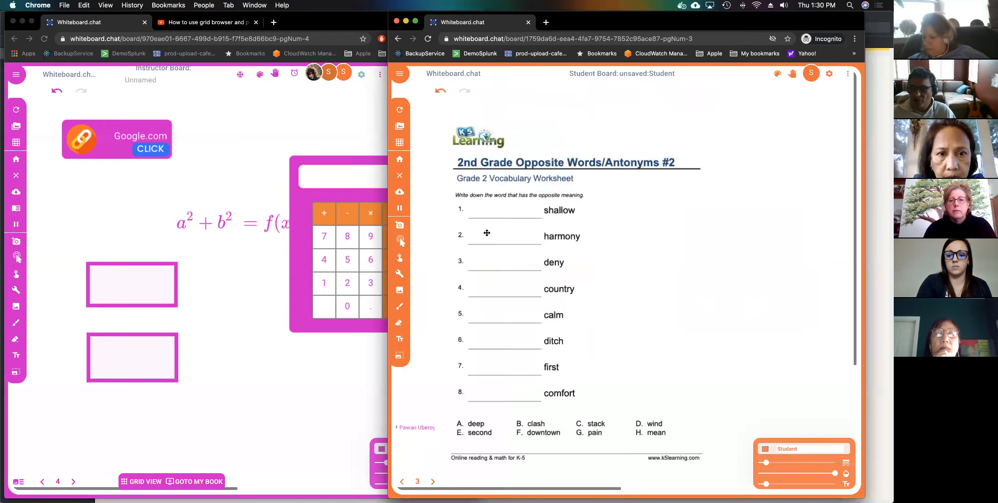
# With the Text tool, write abc on answer line 2 and de on lines 3 and 4.
pyautogui.click(400, 339)
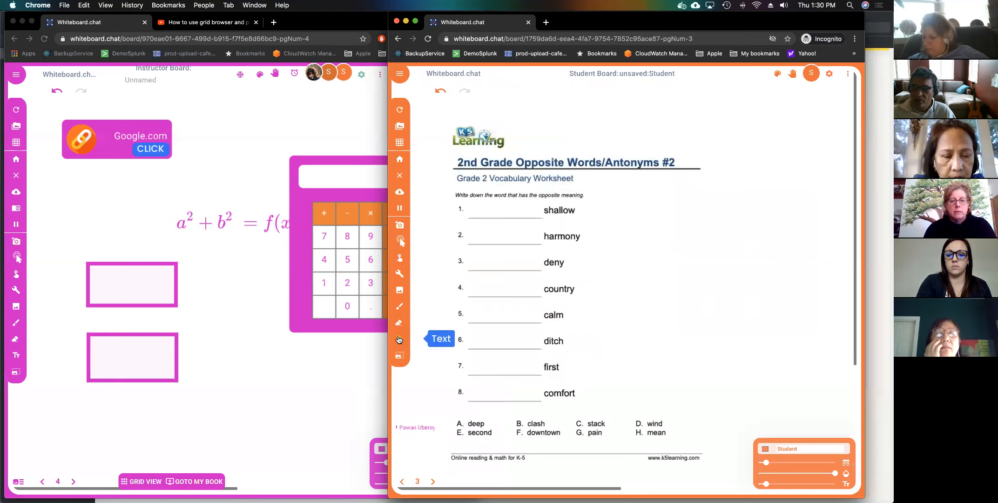
pyautogui.click(471, 235)
pyautogui.write('abc')
pyautogui.press('Return')
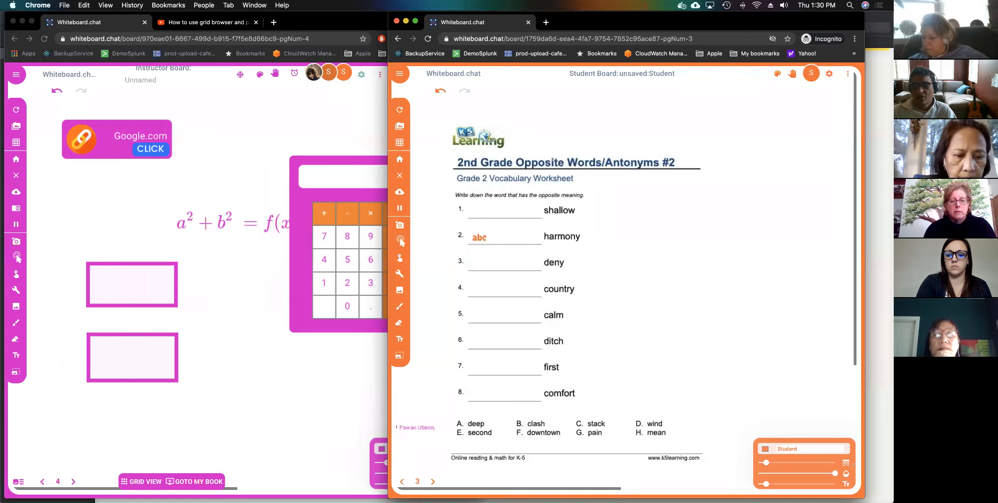
pyautogui.click(477, 265)
pyautogui.write('d')
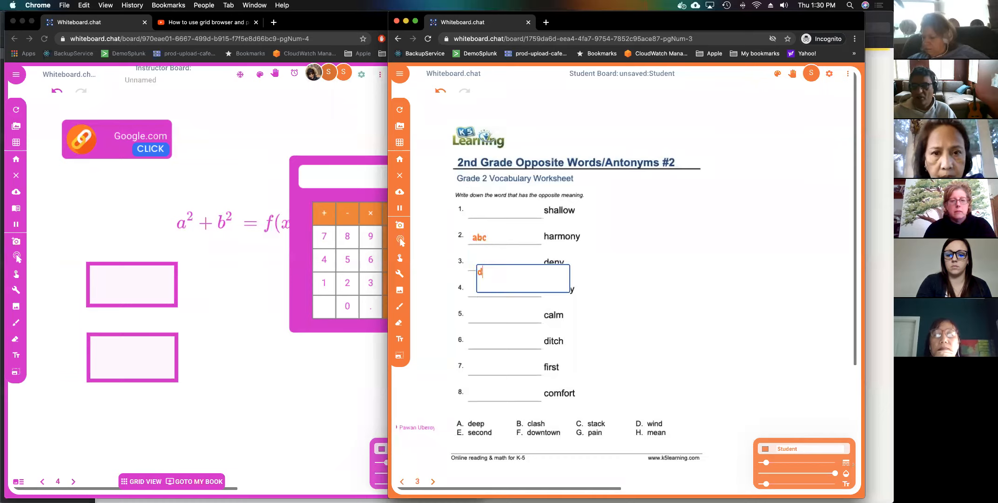
pyautogui.write('e')
pyautogui.press('Return')
pyautogui.click(480, 289)
pyautogui.write('de')
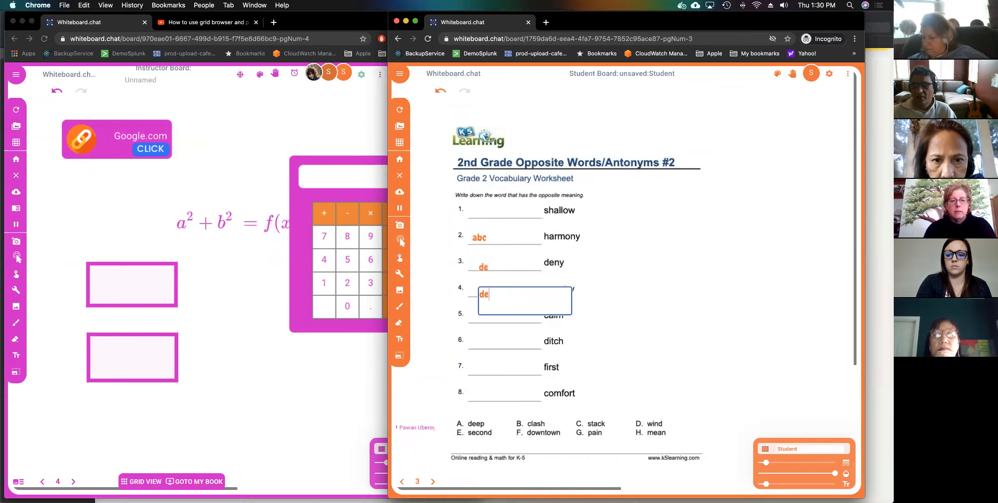
pyautogui.press('Return')
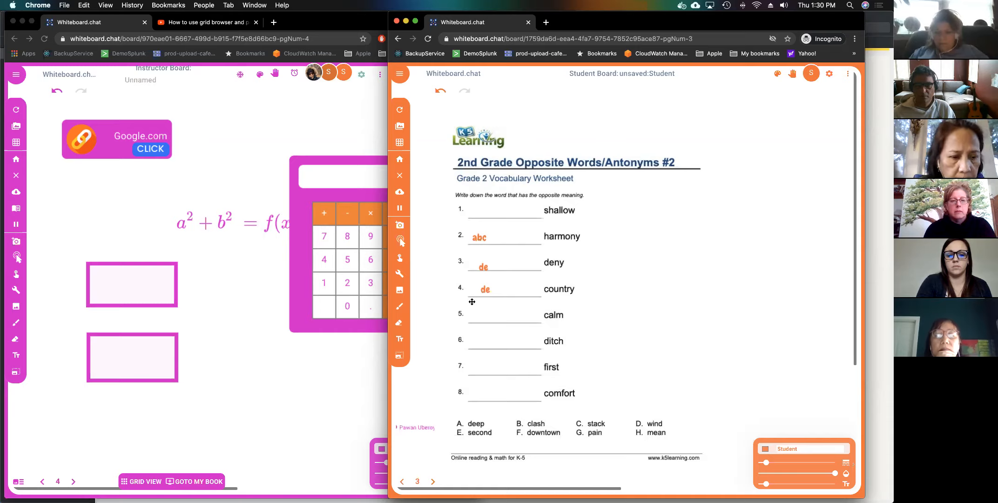
# Erase the calculator from the instructor board and go back to the page 3 worksheet.
pyautogui.click(308, 126)
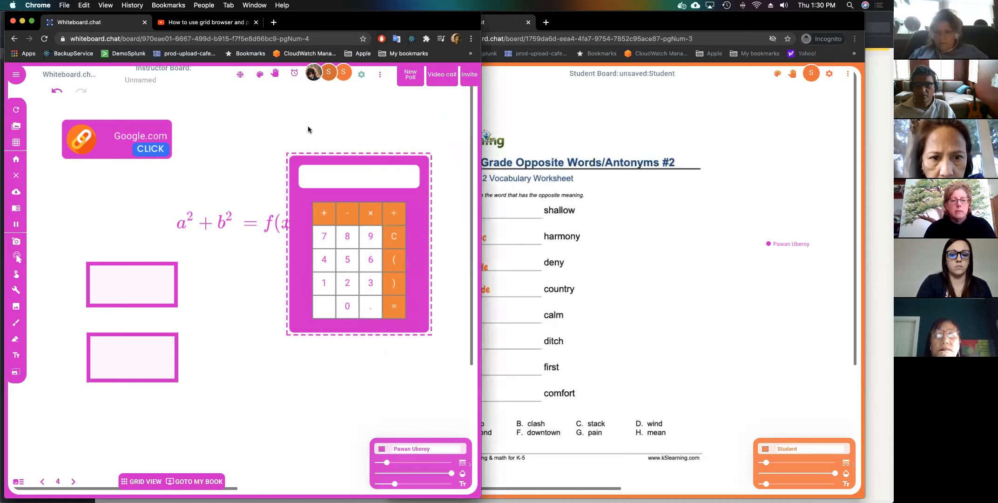
pyautogui.moveTo(308, 128); pyautogui.dragTo(317, 180)
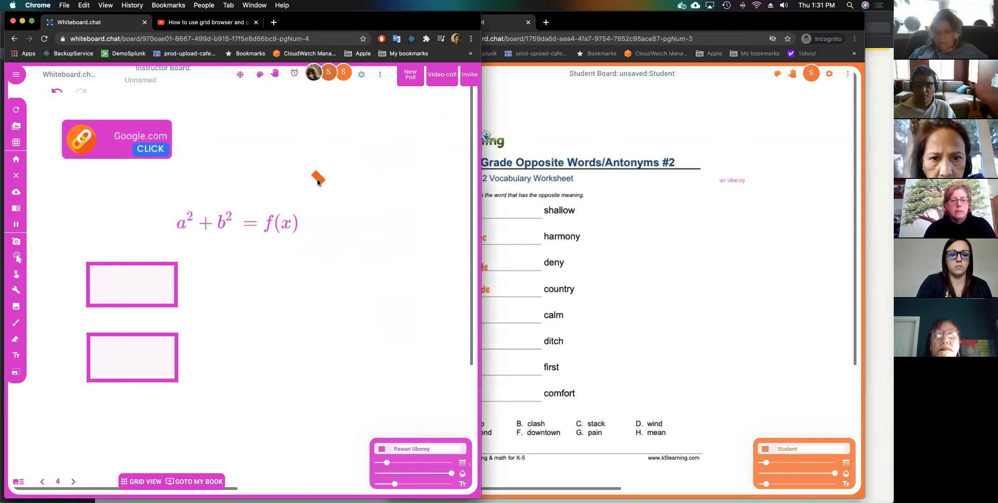
pyautogui.click(143, 366)
pyautogui.click(42, 482)
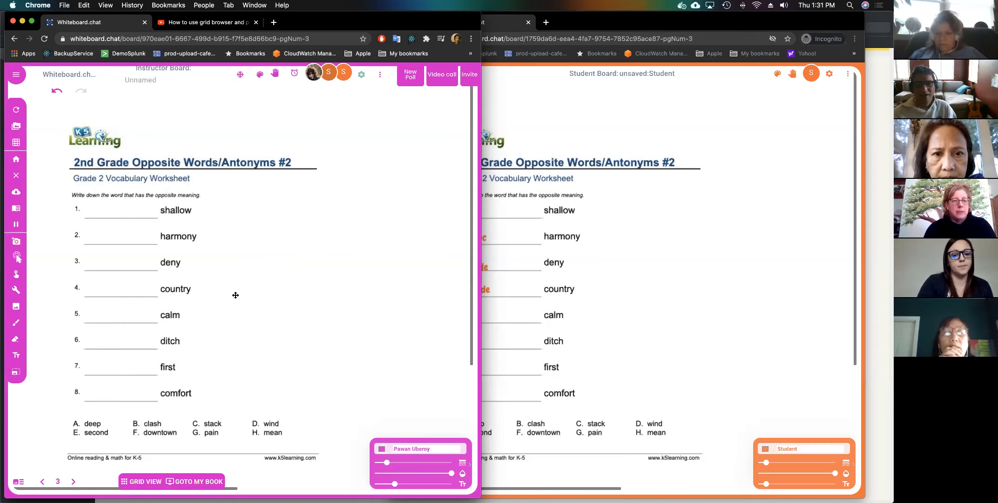
# Lock the antonyms worksheet image in place and confirm it is locked.
pyautogui.rightClick(236, 295)
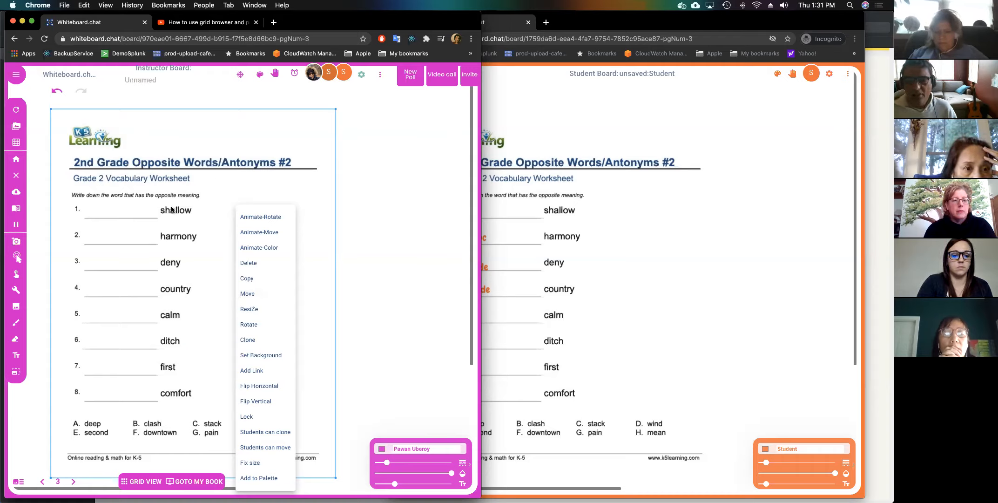
pyautogui.click(251, 418)
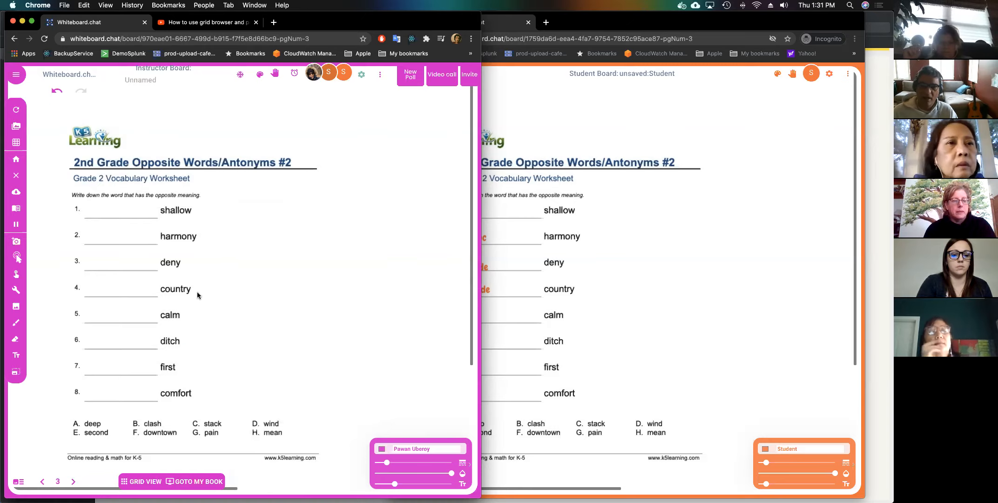
pyautogui.click(15, 274)
pyautogui.click(168, 276)
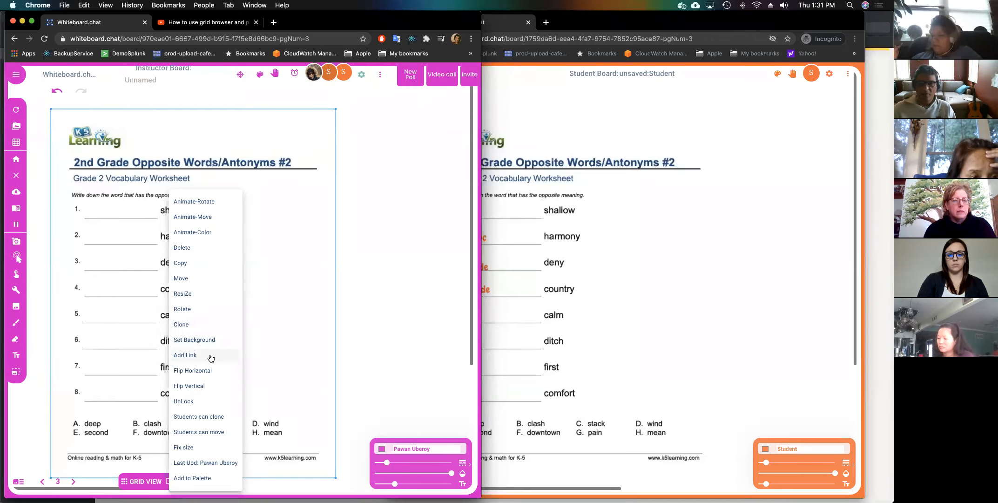
pyautogui.click(391, 352)
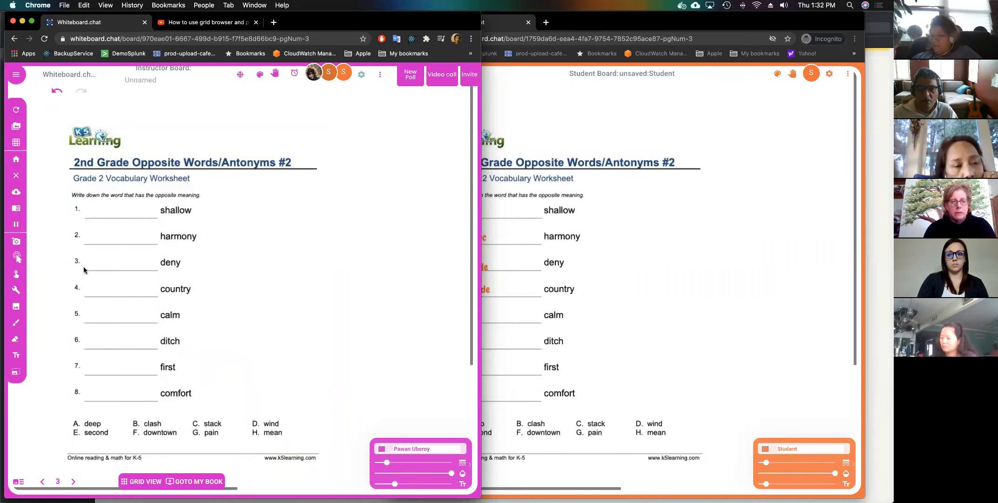
# Draw an answer box over blank 1 of the worksheet.
pyautogui.click(18, 295)
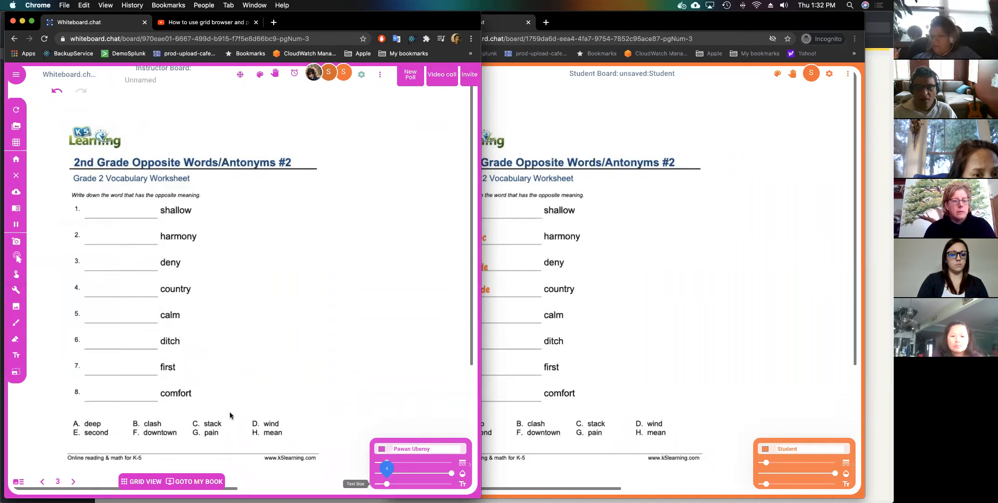
pyautogui.click(17, 290)
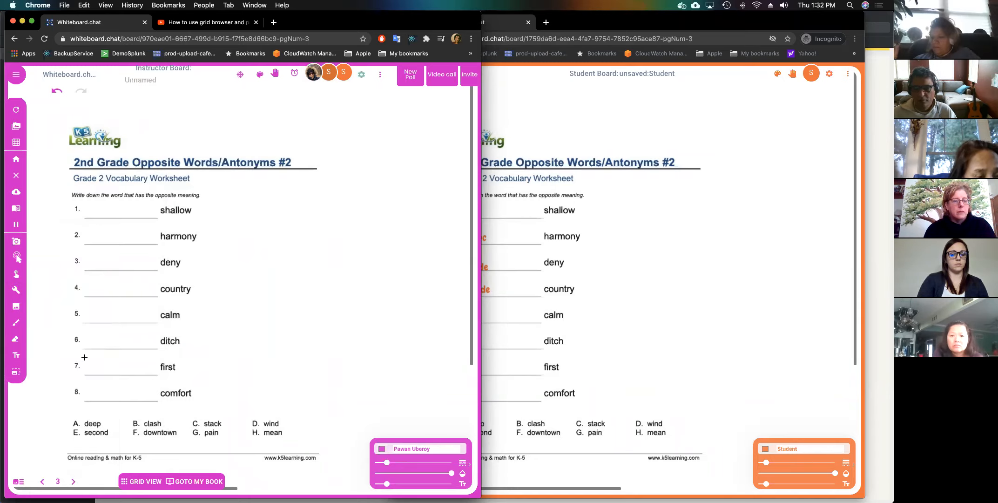
pyautogui.moveTo(106, 209); pyautogui.dragTo(158, 217)
pyautogui.moveTo(158, 218); pyautogui.dragTo(157, 218)
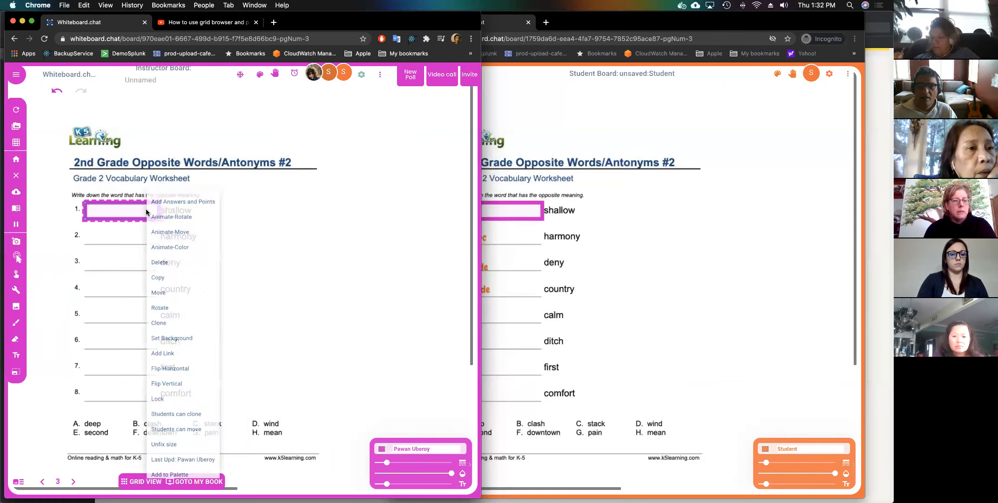
# Set the box's correct answer to deep, worth 1 point, and save.
pyautogui.rightClick(146, 212)
pyautogui.click(166, 201)
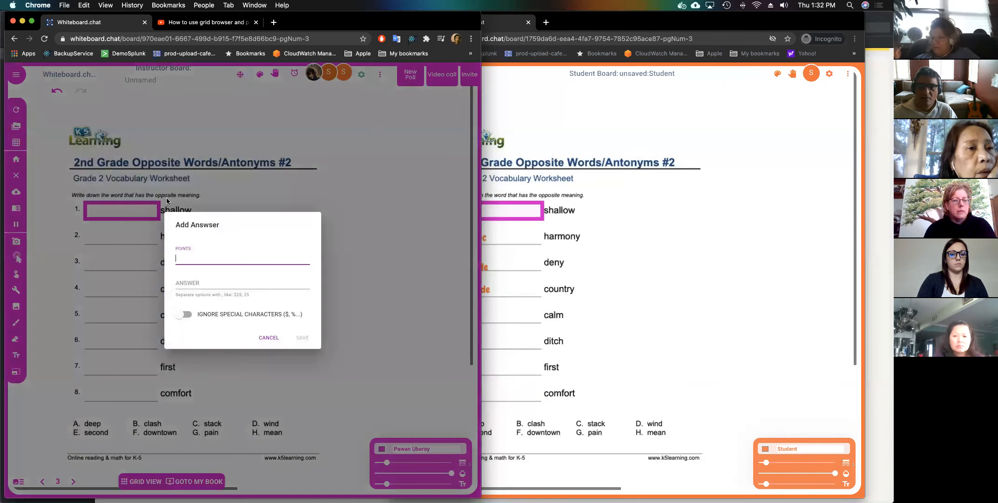
pyautogui.click(191, 282)
pyautogui.write('deep')
pyautogui.click(301, 338)
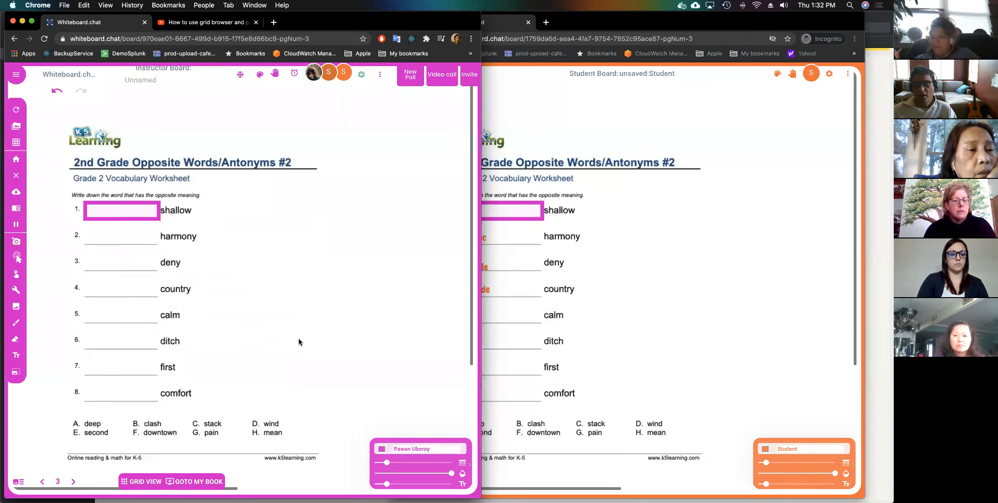
# On the student board, write deep in answer box 1.
pyautogui.click(654, 293)
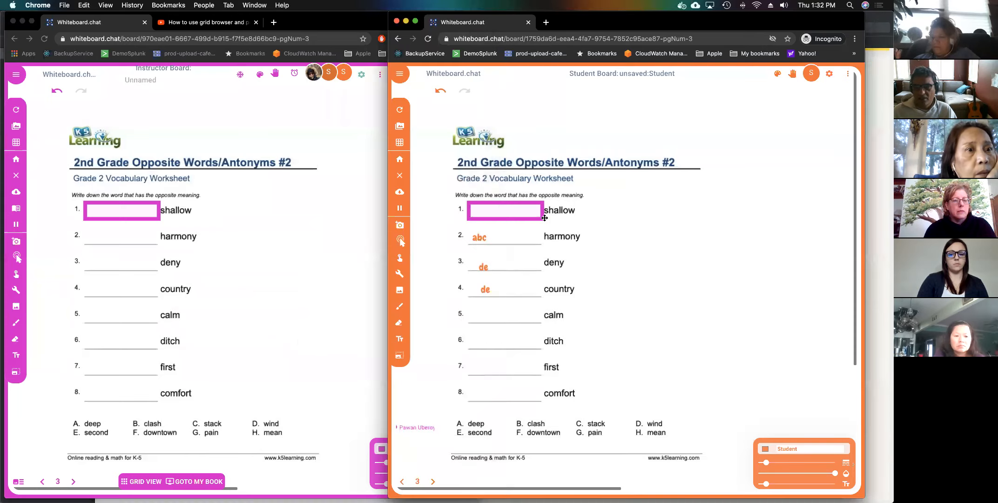
pyautogui.click(498, 209)
pyautogui.write('de')
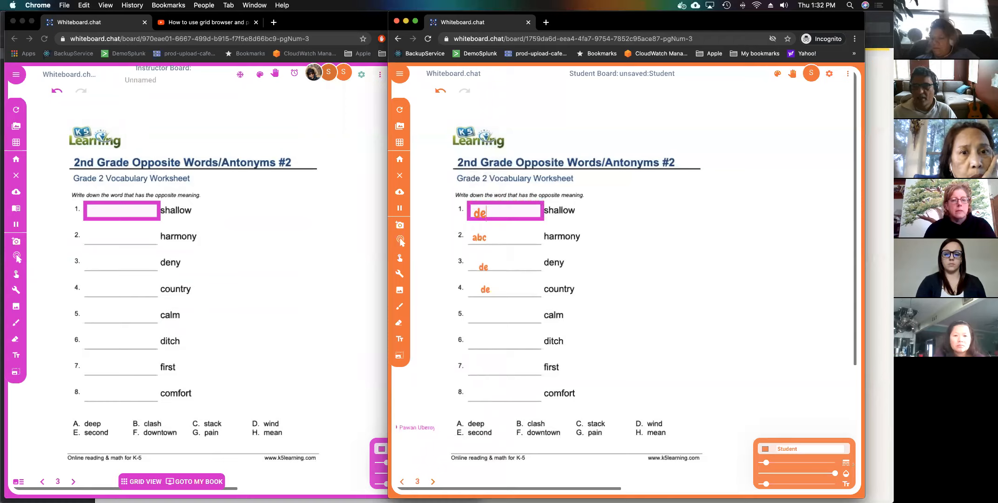
pyautogui.write('ep')
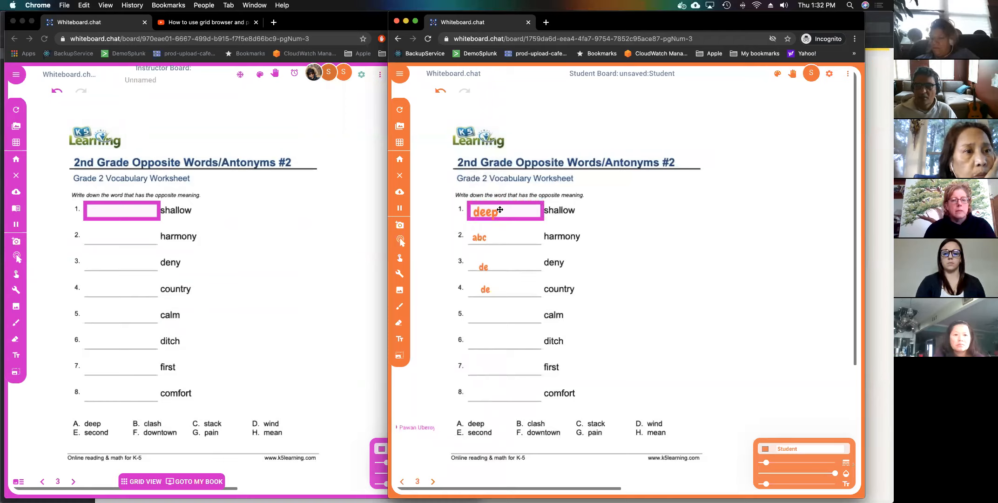
# Auto-correct all boards and confirm the student scores 100.00% [1/1].
pyautogui.click(294, 223)
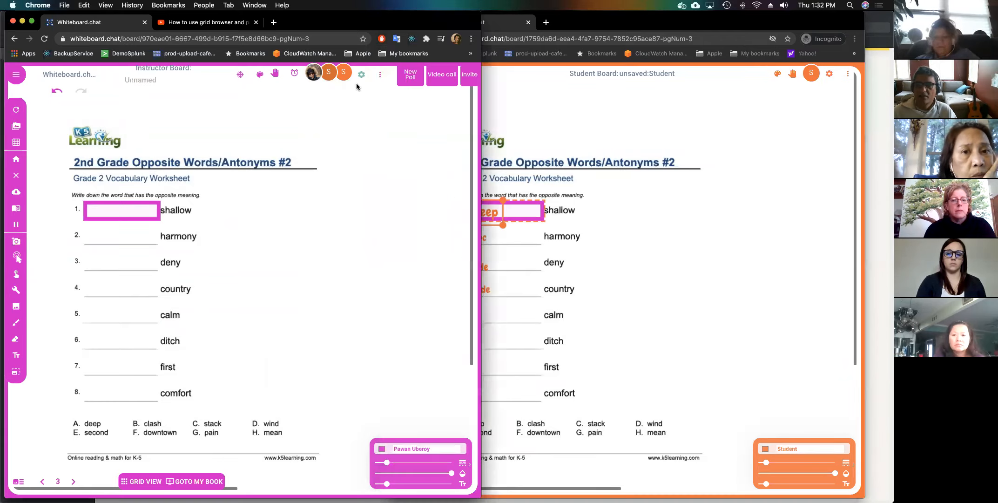
pyautogui.click(372, 77)
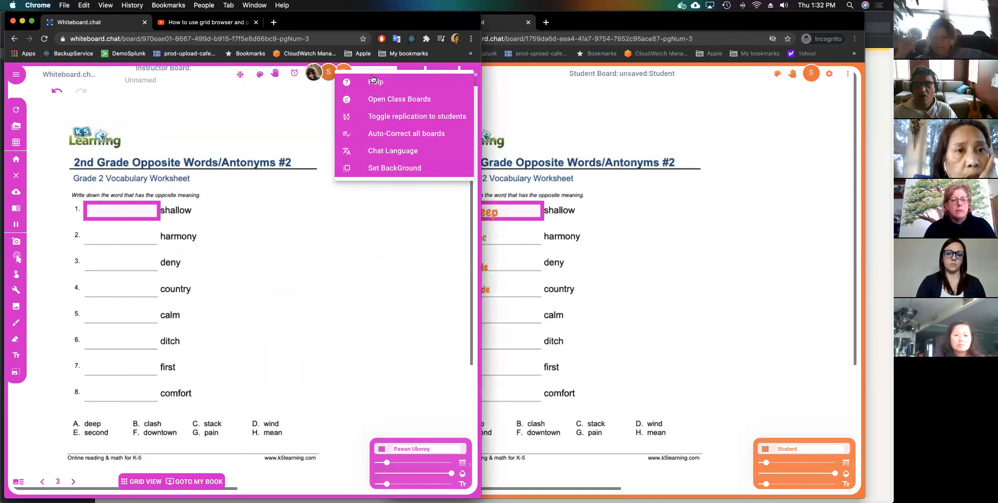
pyautogui.click(381, 134)
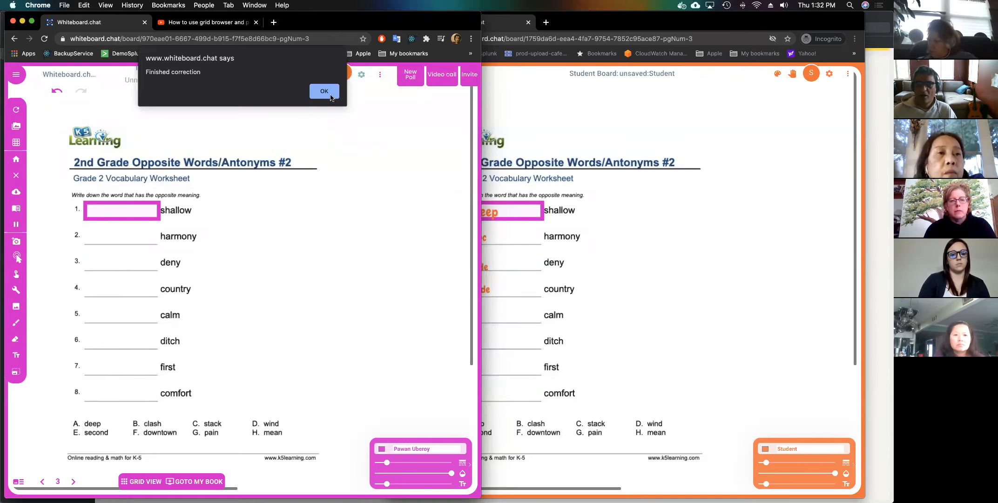
pyautogui.click(331, 95)
pyautogui.click(680, 253)
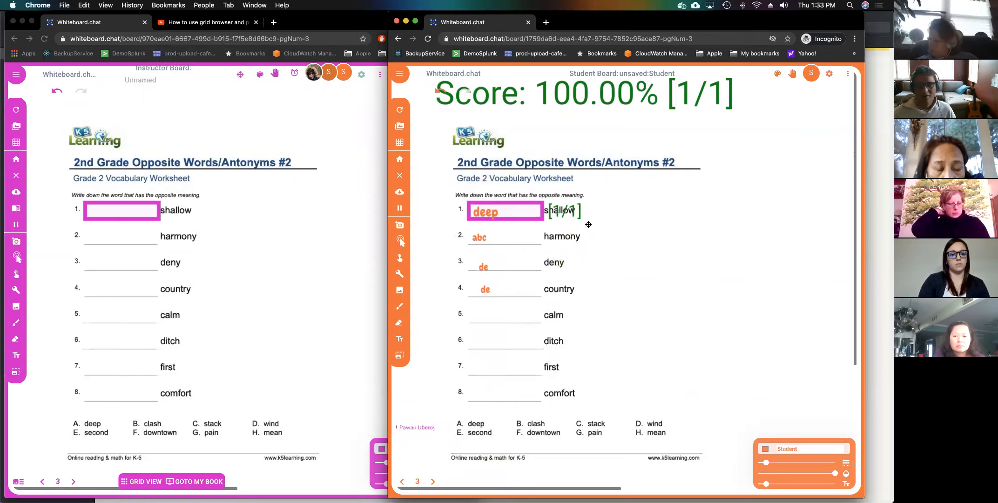
pyautogui.click(513, 219)
pyautogui.click(347, 231)
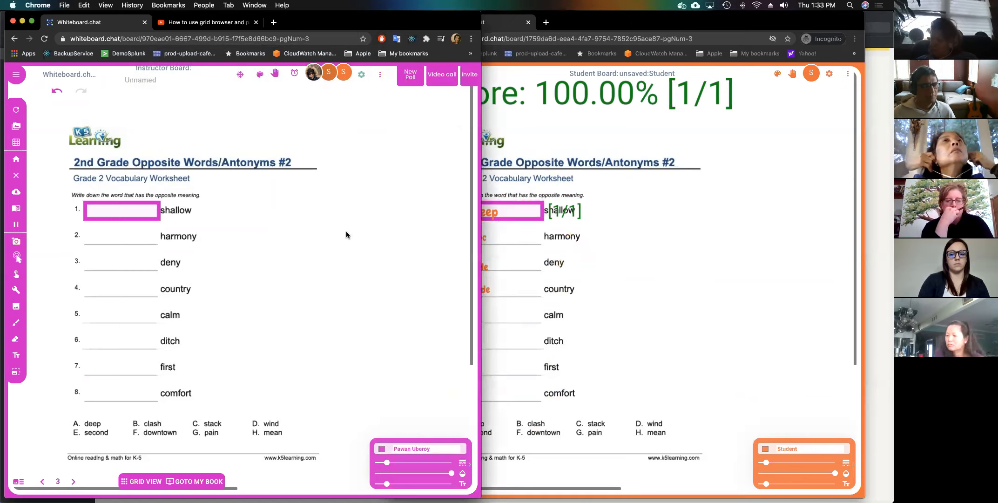
# Move to page 4, enlarge the text size, and pick the Math text tool.
pyautogui.click(72, 481)
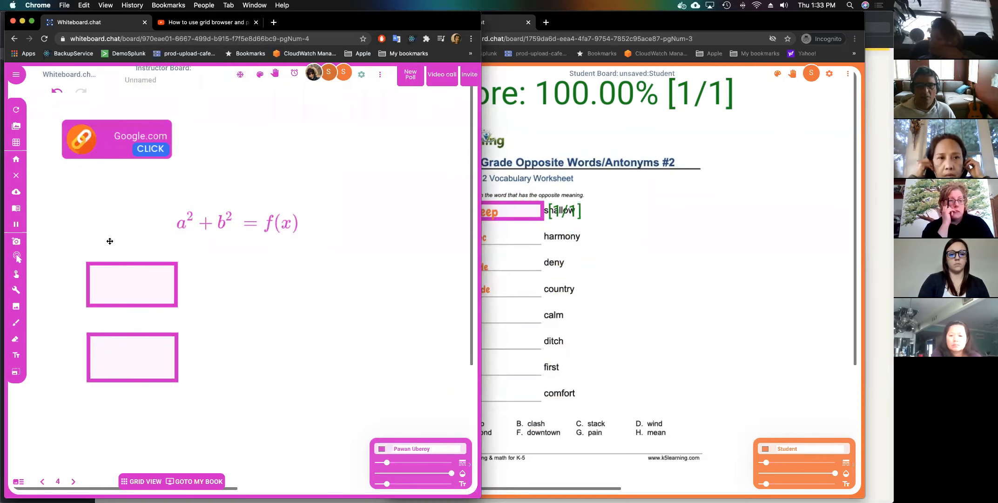
pyautogui.click(399, 485)
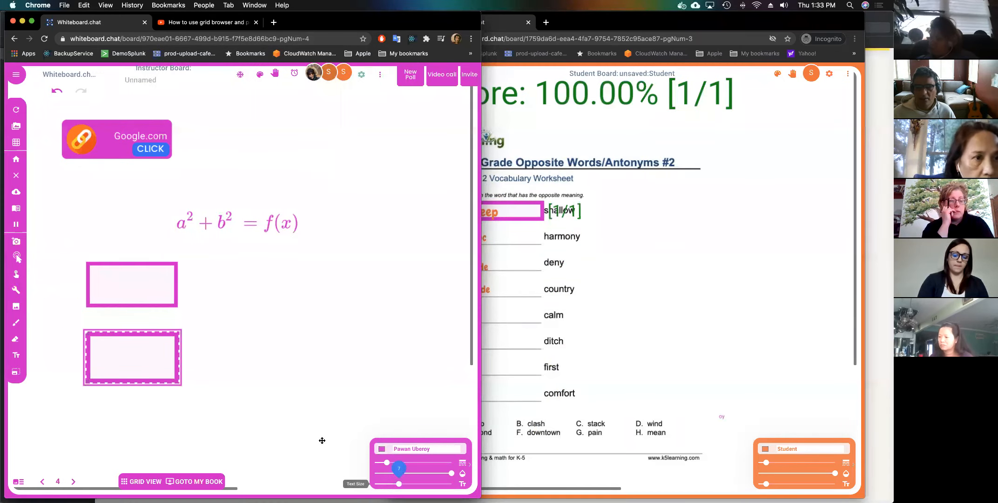
pyautogui.click(17, 289)
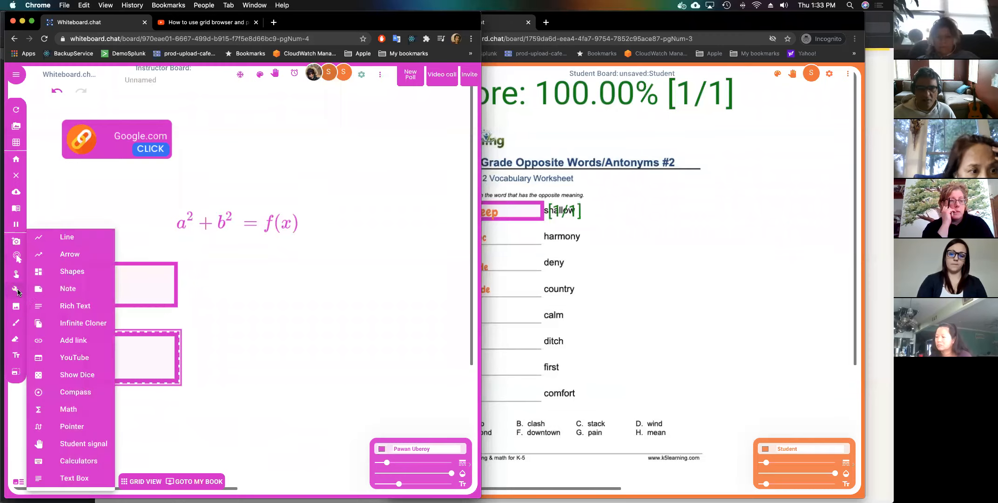
pyautogui.click(67, 409)
# Write the formula a²+b_a÷π in a math box right of the upper pink box.
pyautogui.click(263, 266)
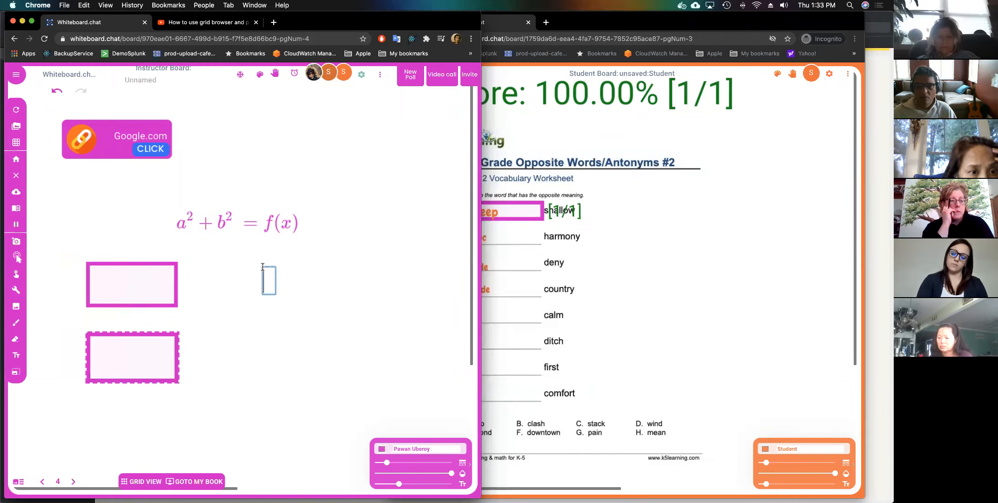
pyautogui.write('a')
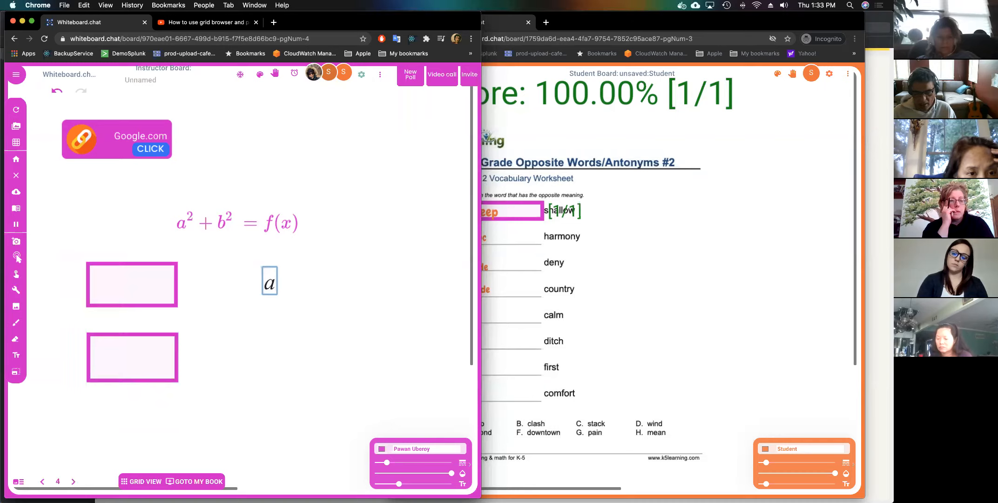
pyautogui.write('%')
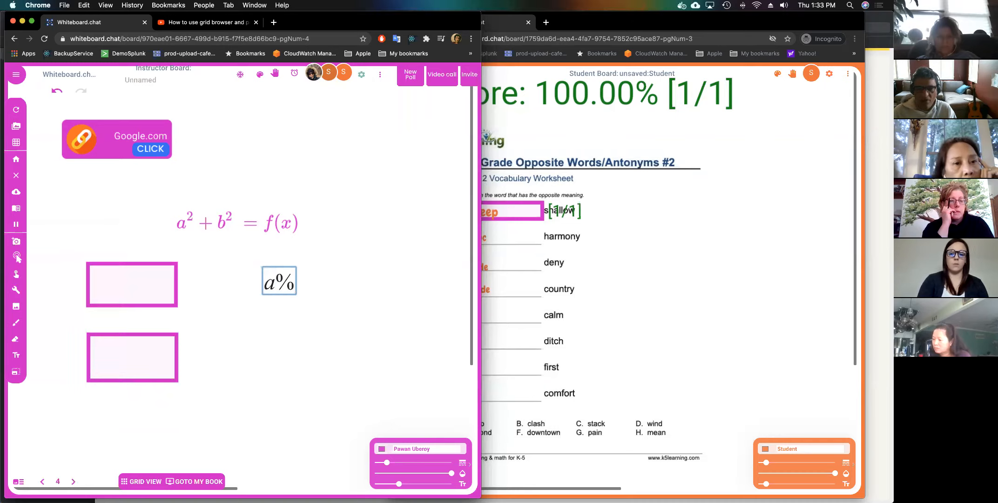
pyautogui.press('BackSpace')
pyautogui.write('^2')
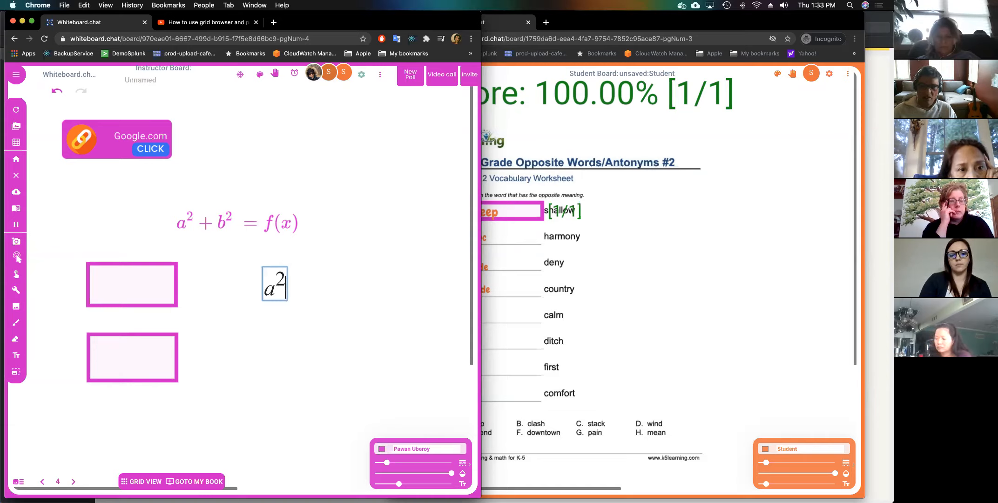
pyautogui.write('+b')
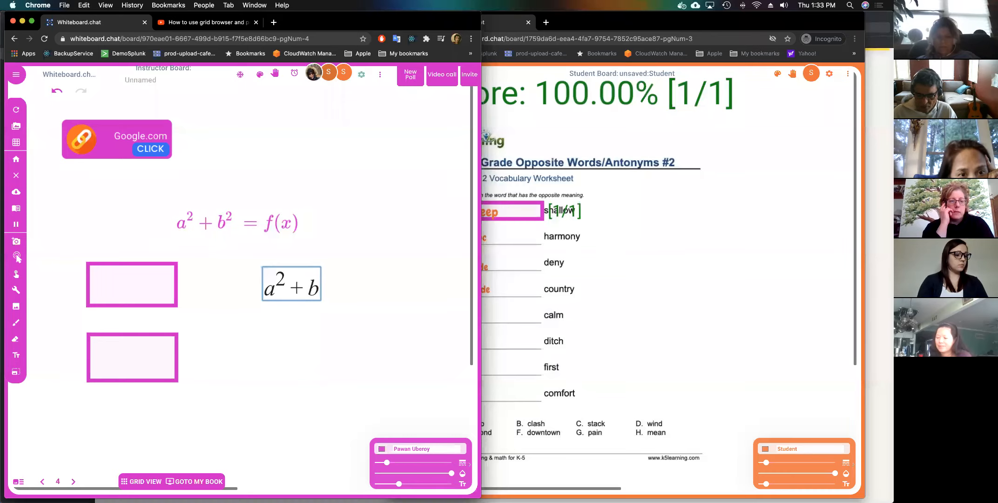
pyautogui.write('_a')
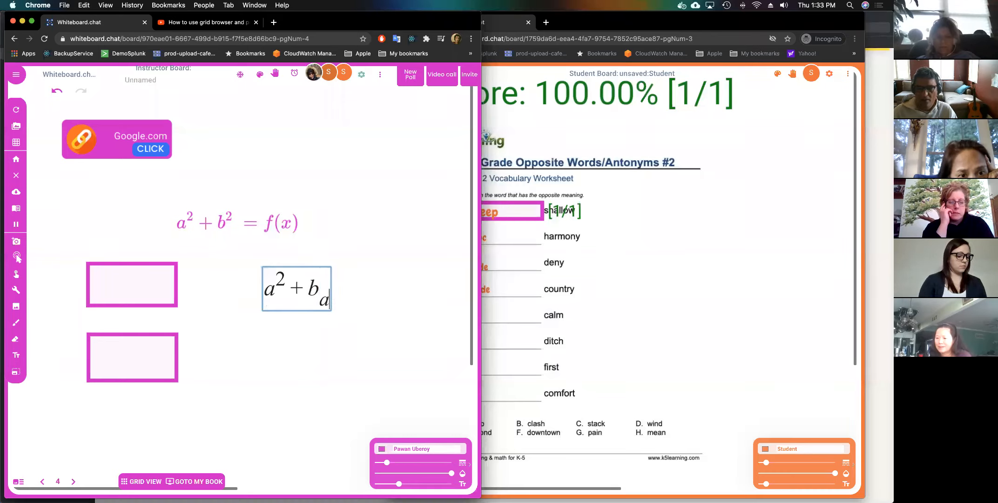
pyautogui.write('=')
pyautogui.press('BackSpace')
pyautogui.write('\\div')
pyautogui.press('space')
pyautogui.write('\\pi')
pyautogui.press('space')
pyautogui.press('Return')
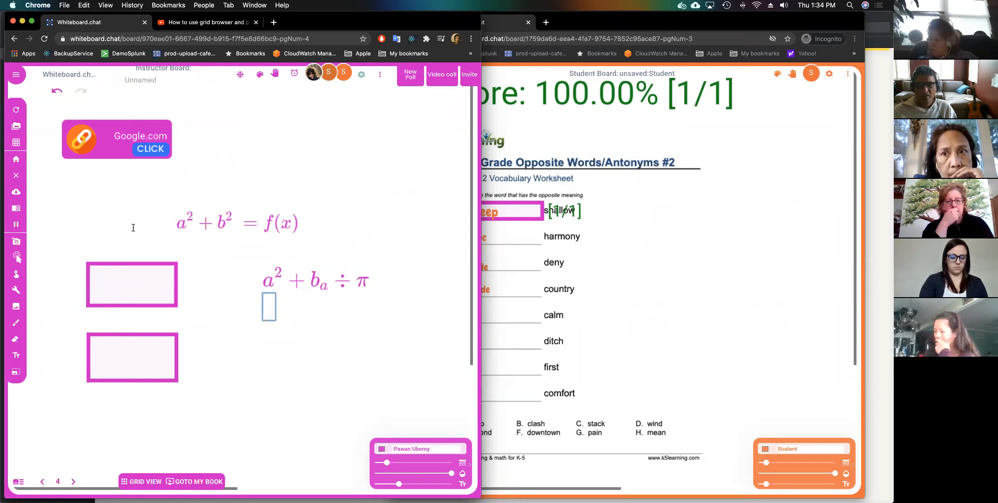
# Return to the worksheet page and auto-correct only the STUDENT board from Open Class Boards.
pyautogui.click(37, 481)
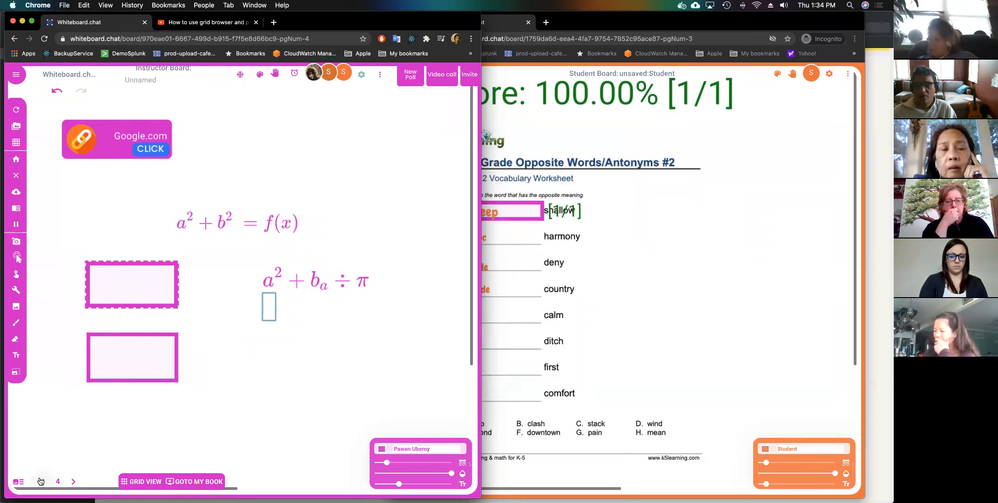
pyautogui.click(380, 76)
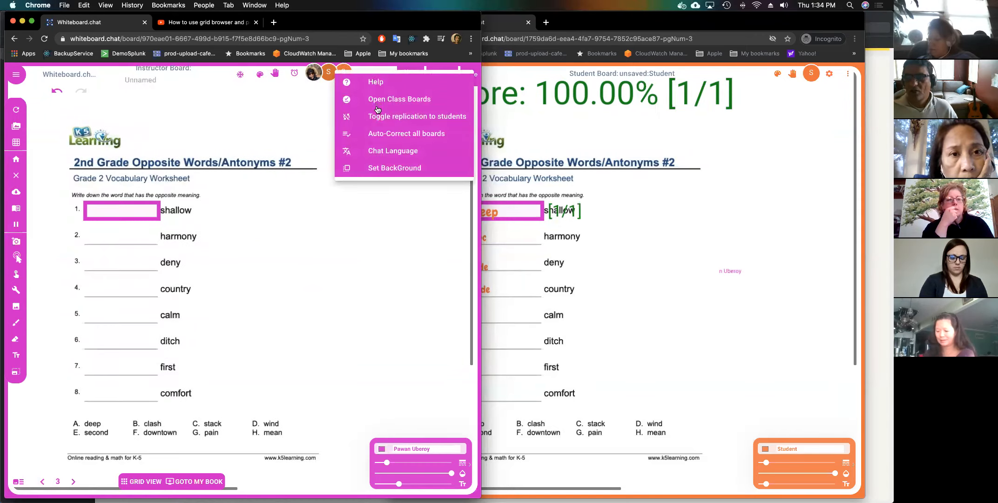
pyautogui.click(372, 101)
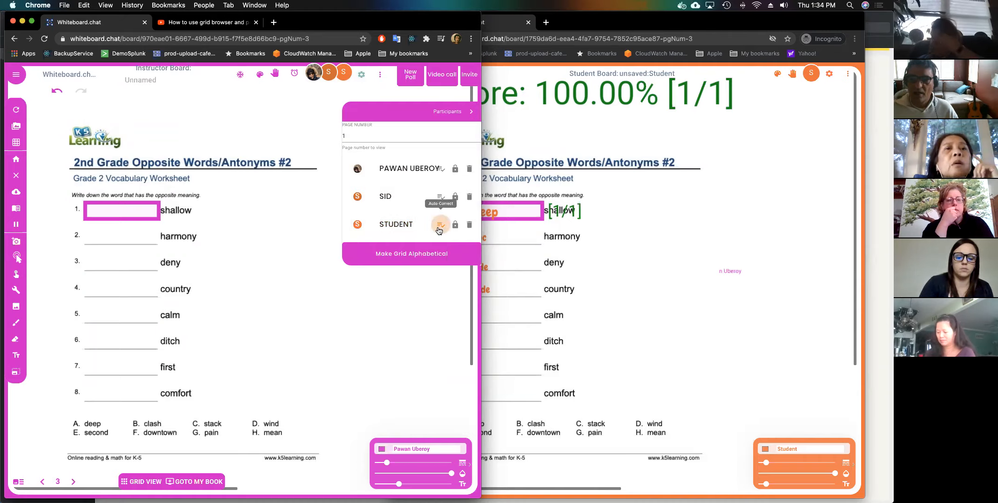
pyautogui.click(631, 291)
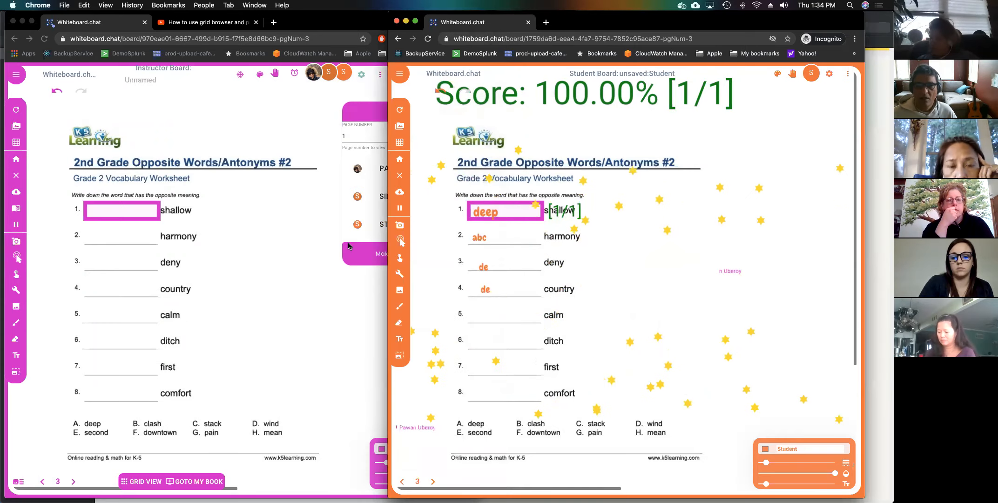
pyautogui.click(329, 122)
pyautogui.click(324, 92)
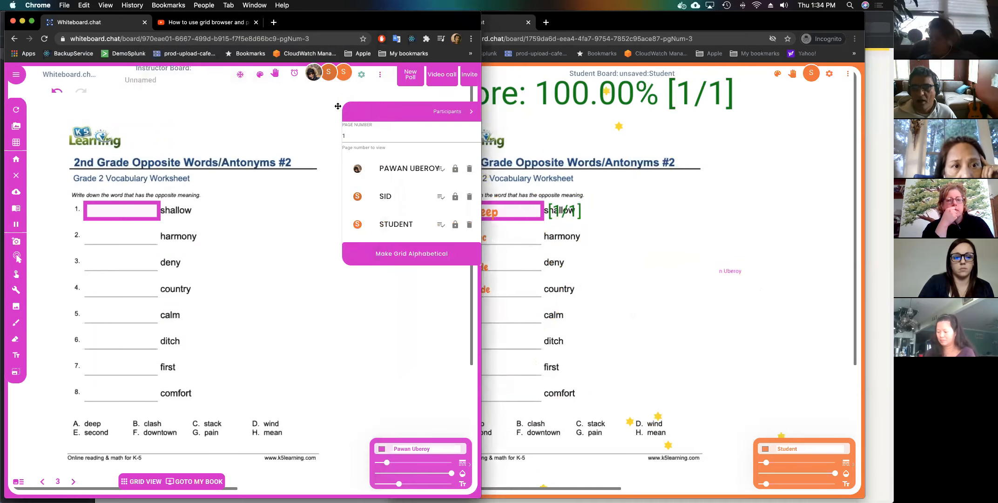
# Lock and then unlock the STUDENT board, then close the class boards panel.
pyautogui.click(459, 232)
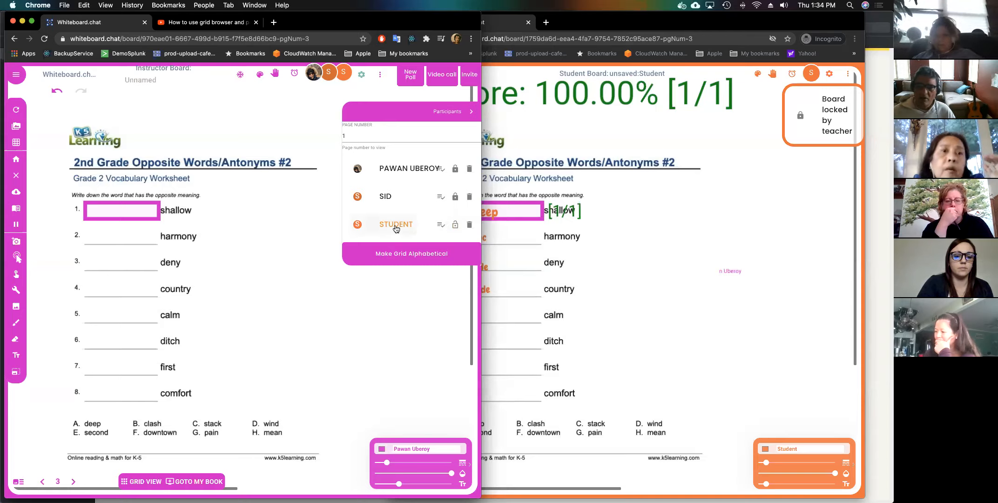
pyautogui.click(456, 225)
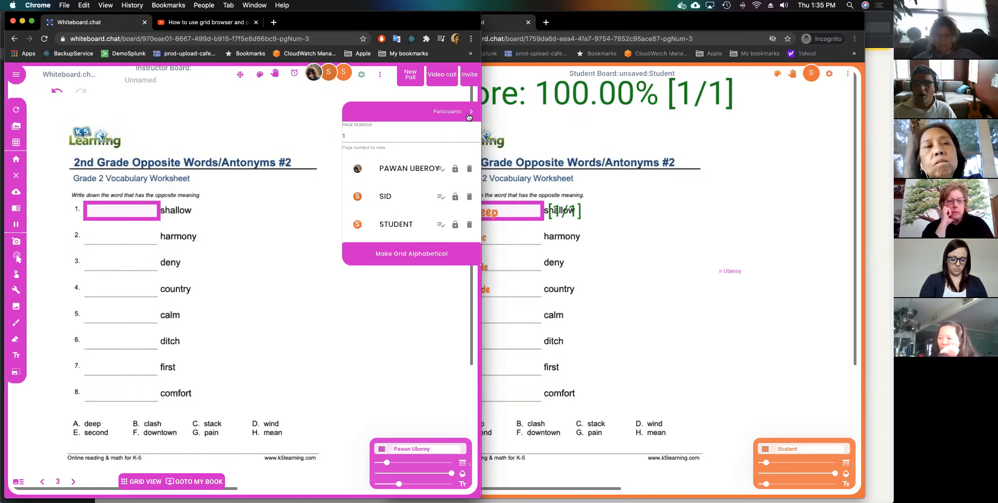
pyautogui.click(469, 115)
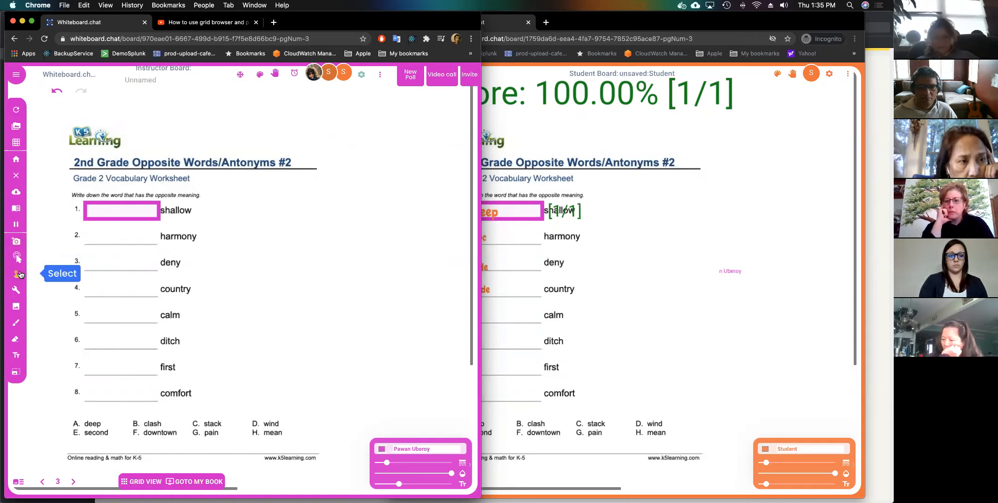
# Advance the instructor board to page 4 and browse its Tools, webcam and action menus.
pyautogui.click(74, 483)
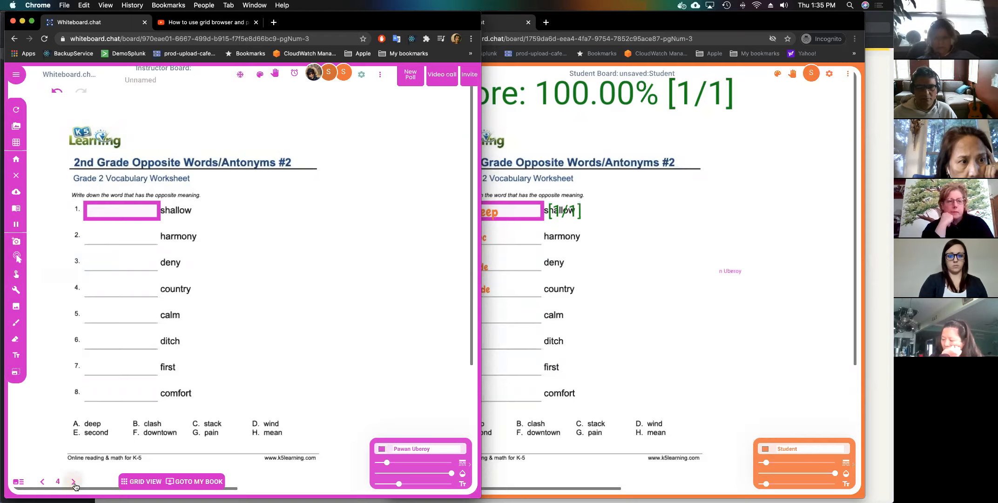
pyautogui.moveTo(245, 295); pyautogui.dragTo(60, 314)
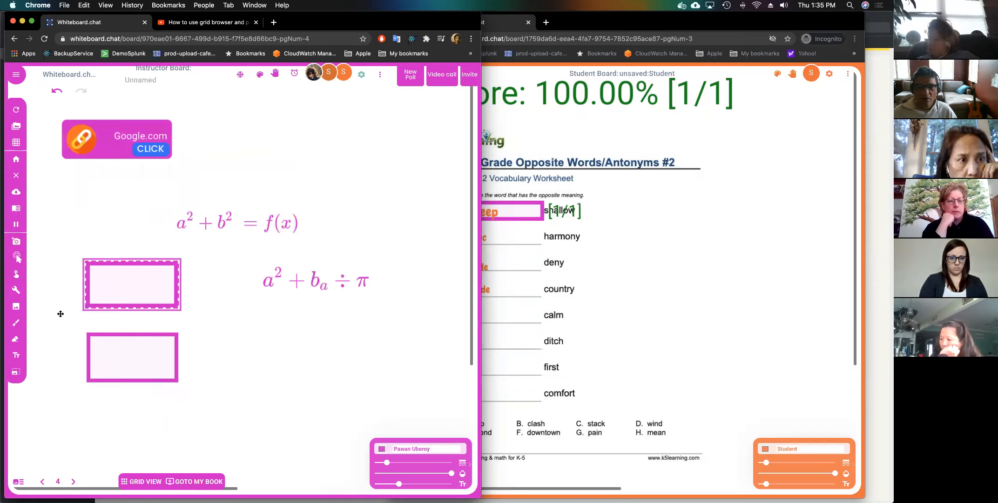
pyautogui.click(15, 293)
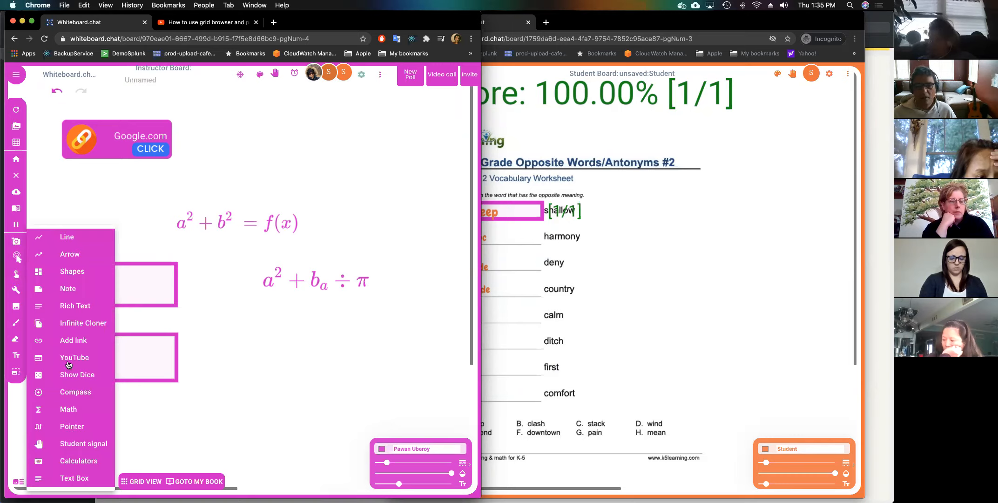
pyautogui.click(283, 336)
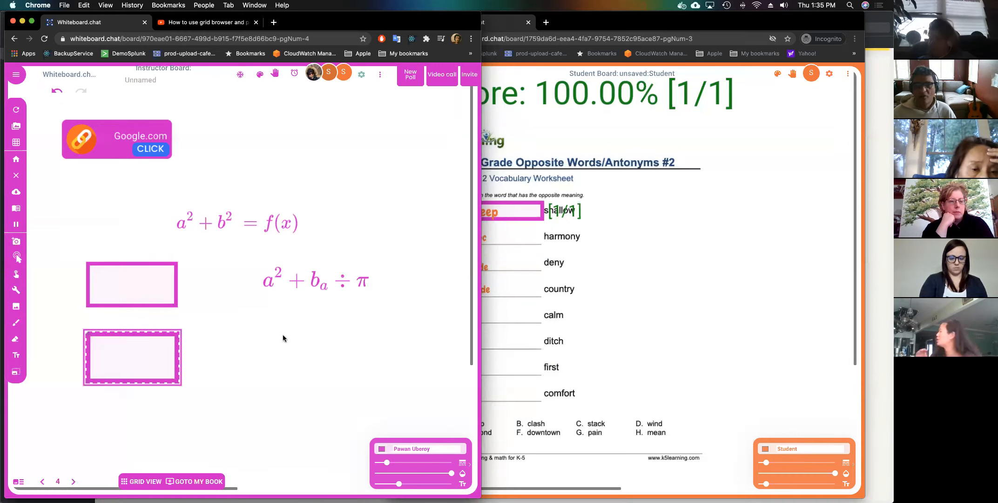
pyautogui.click(16, 242)
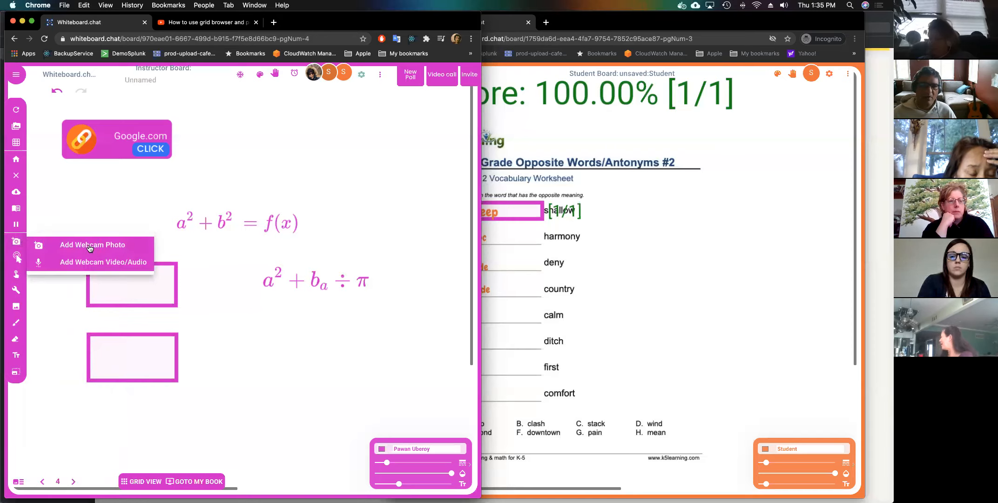
pyautogui.click(73, 209)
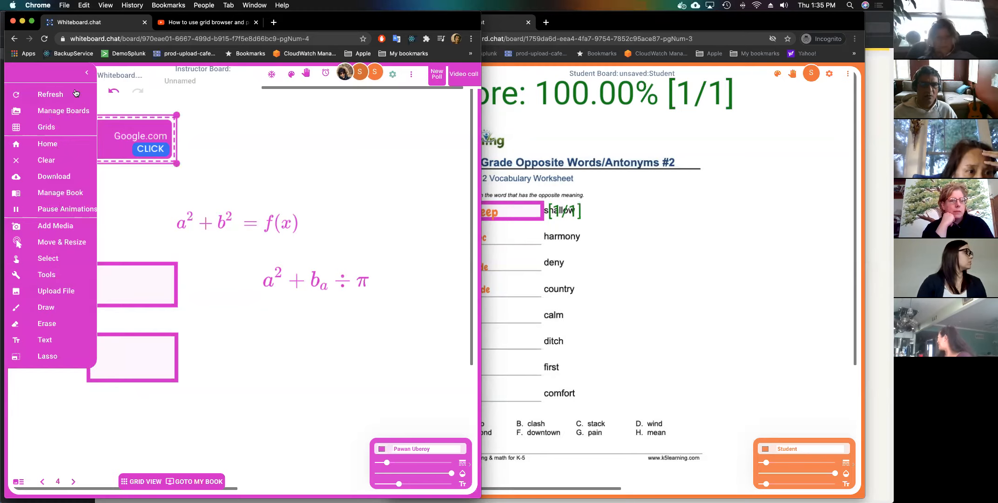
pyautogui.click(87, 75)
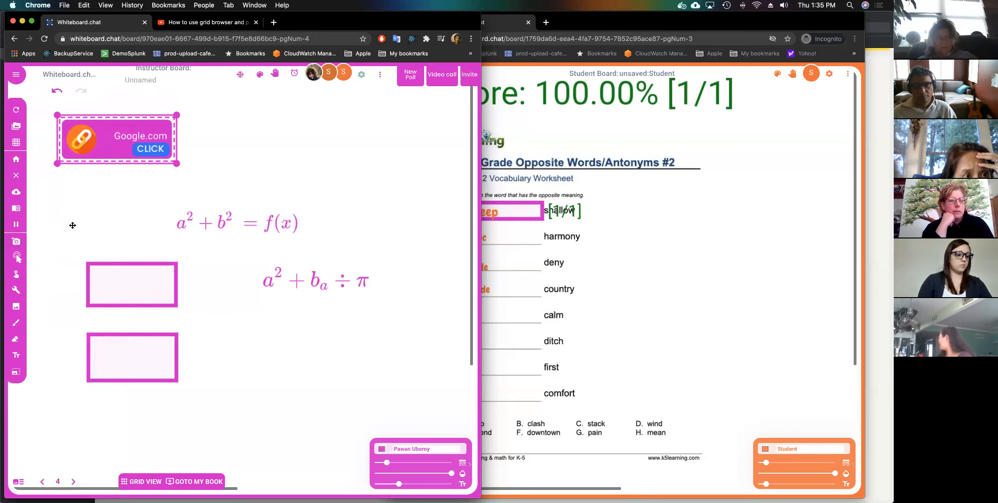
pyautogui.click(62, 261)
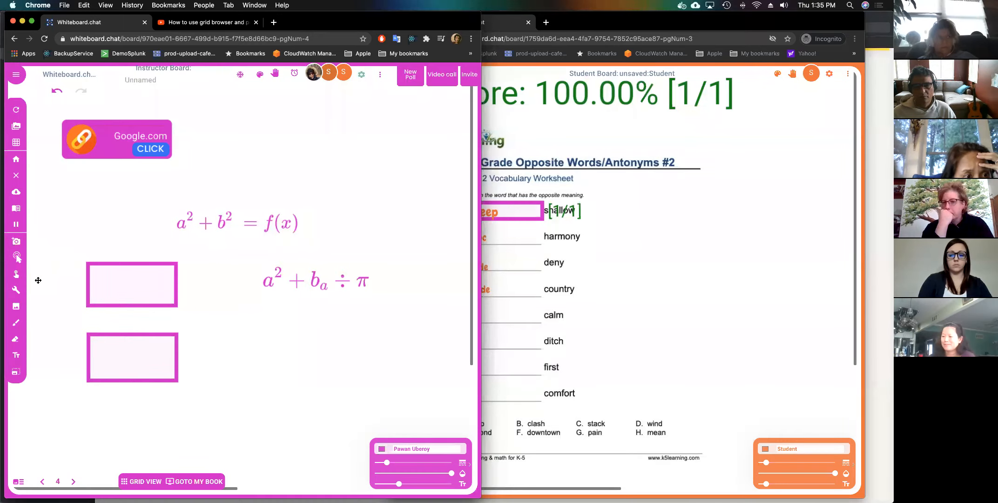
pyautogui.click(482, 379)
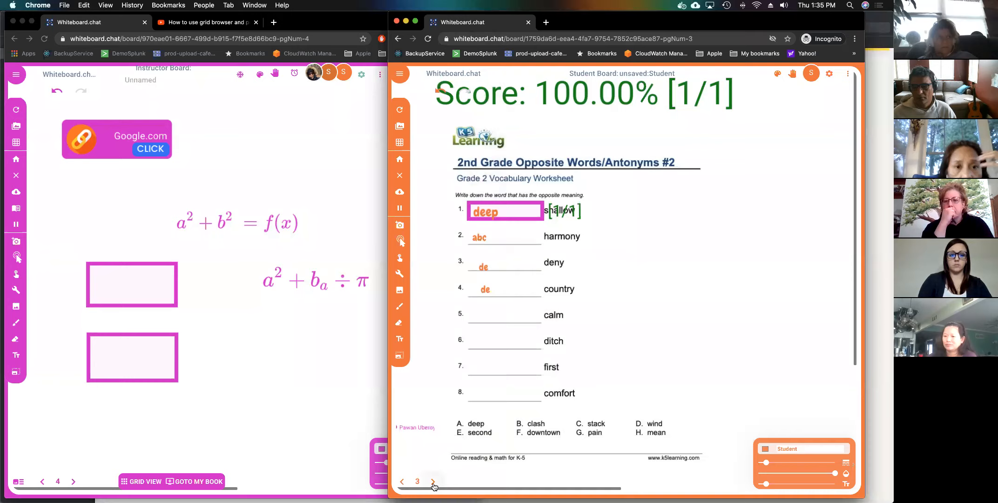
pyautogui.click(227, 356)
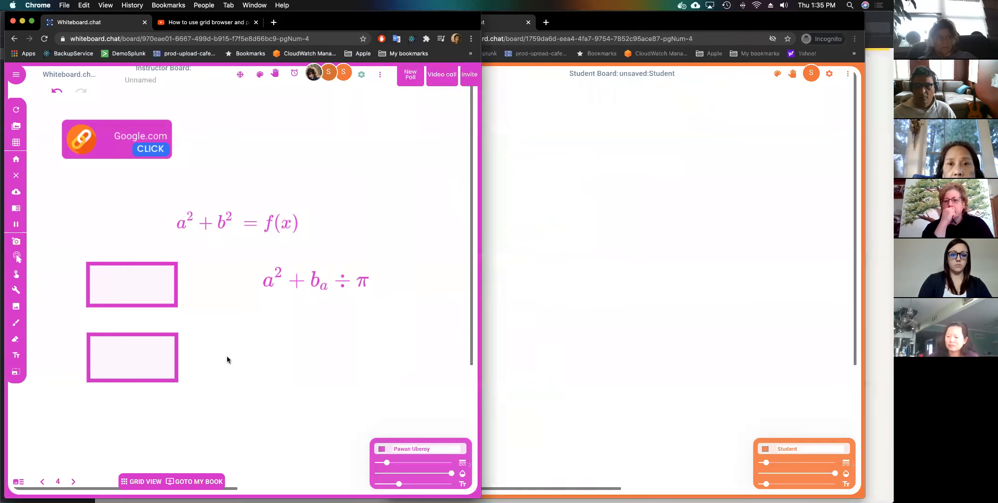
# Give the pointer the Spotlight effect.
pyautogui.click(17, 290)
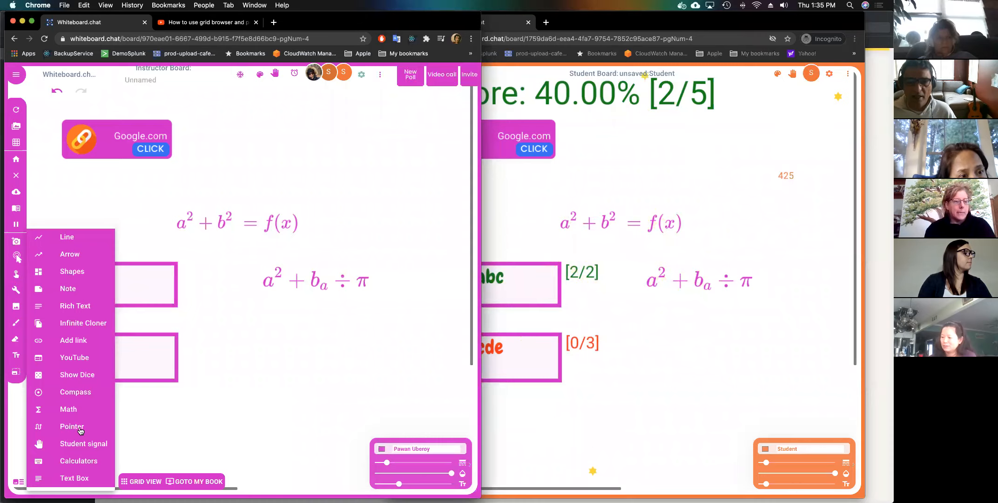
pyautogui.moveTo(79, 429)
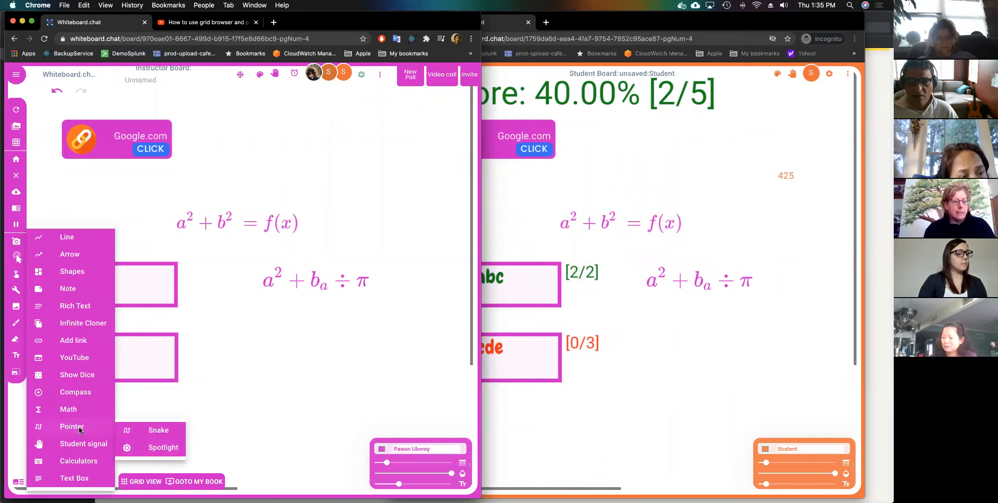
pyautogui.click(159, 448)
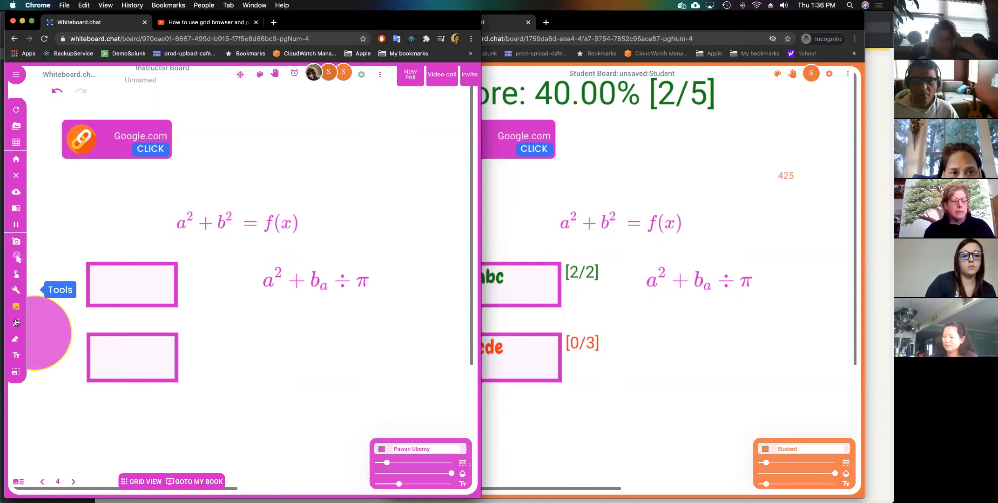
# Change the pointer effect to the colourful Snake trail.
pyautogui.click(16, 293)
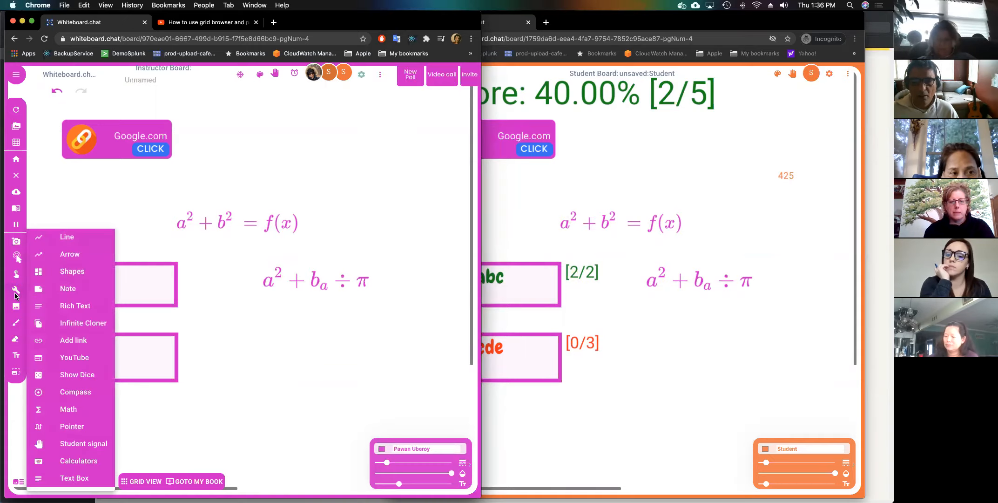
pyautogui.moveTo(84, 426)
pyautogui.click(136, 429)
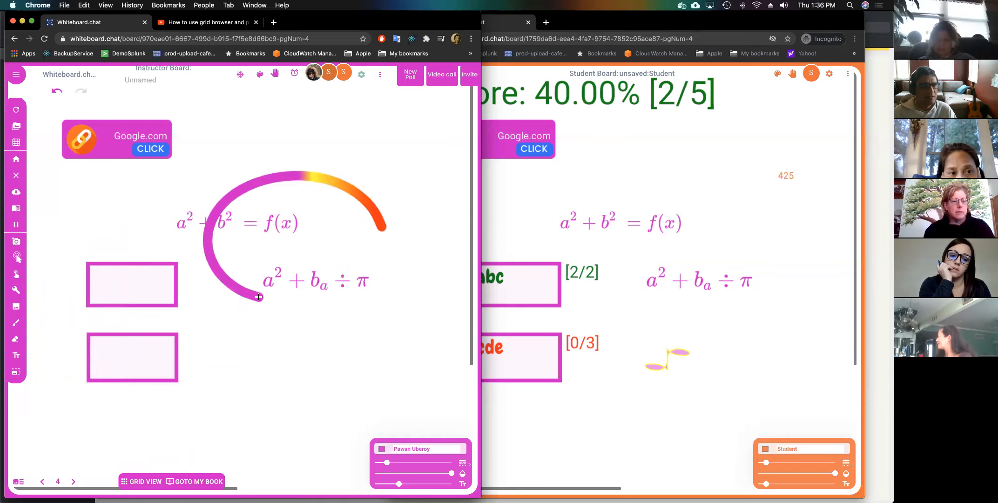
pyautogui.click(15, 292)
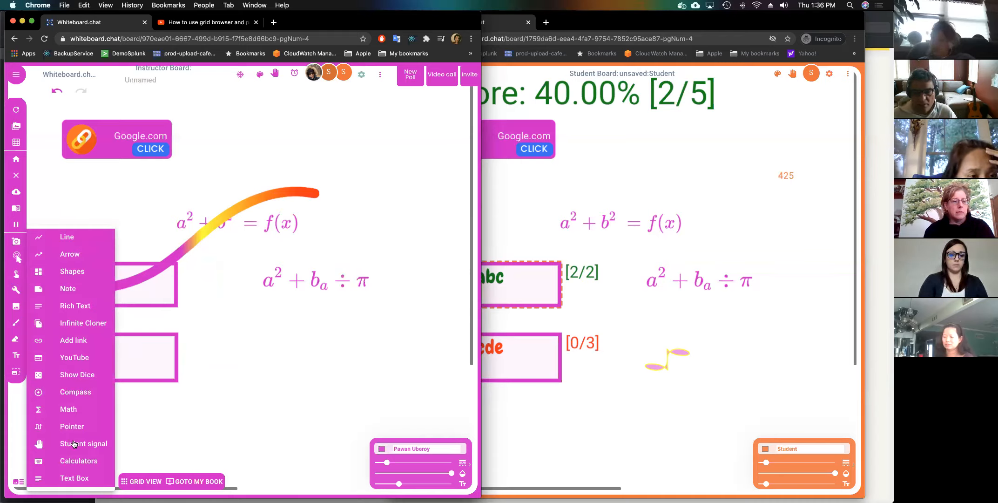
# Add a Stop Light student signal and place it right of the formulas.
pyautogui.click(73, 444)
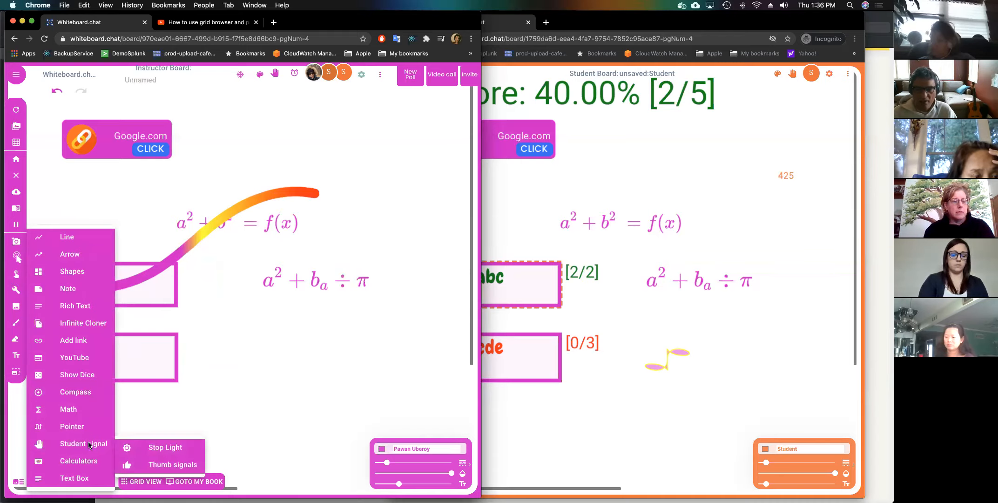
pyautogui.click(143, 449)
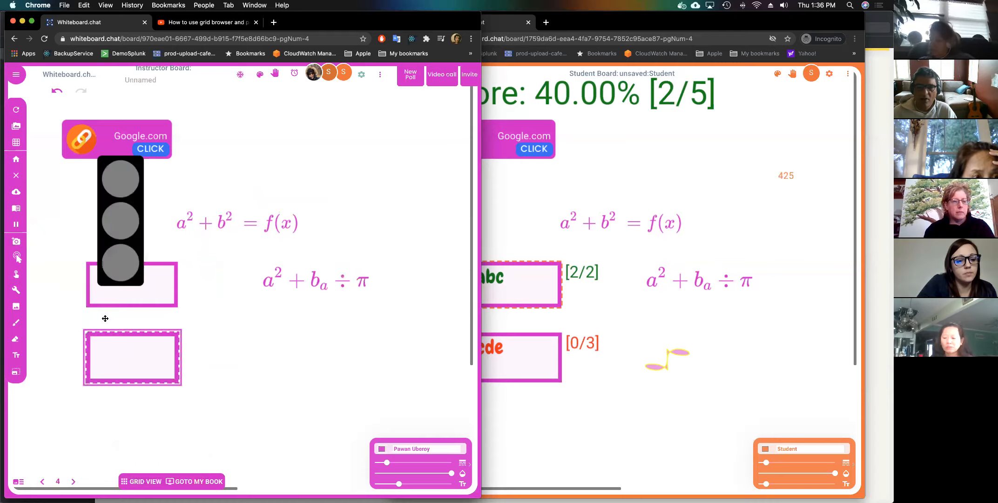
pyautogui.moveTo(105, 200); pyautogui.dragTo(366, 202)
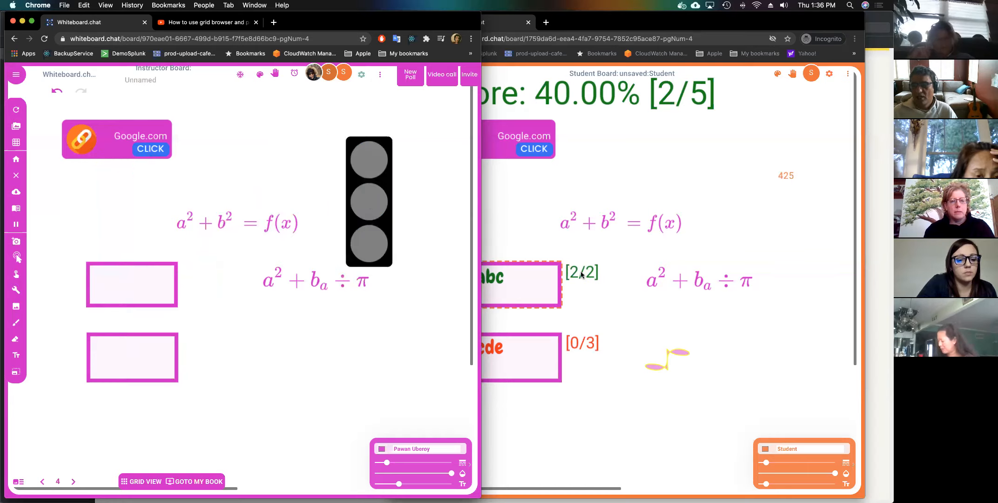
# Check the stop light on the student window, then show all boards in Grid View.
pyautogui.click(558, 282)
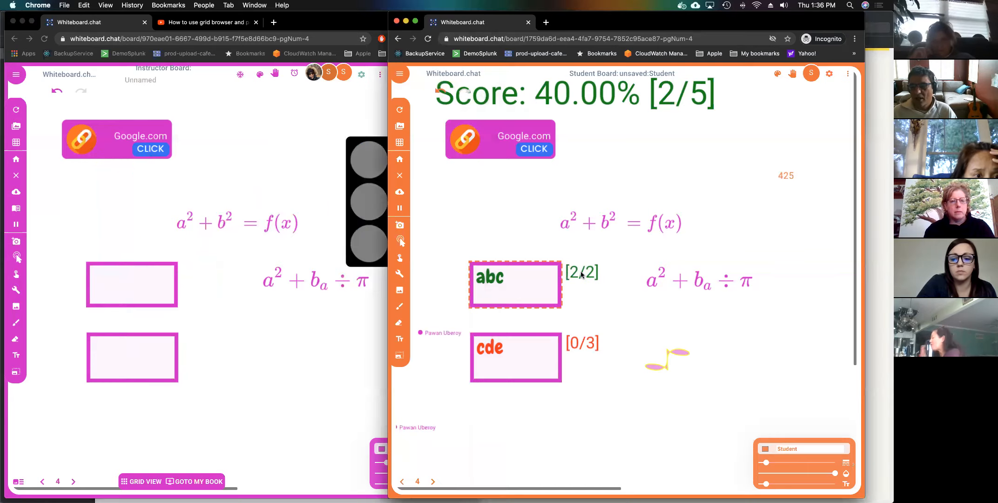
pyautogui.click(222, 206)
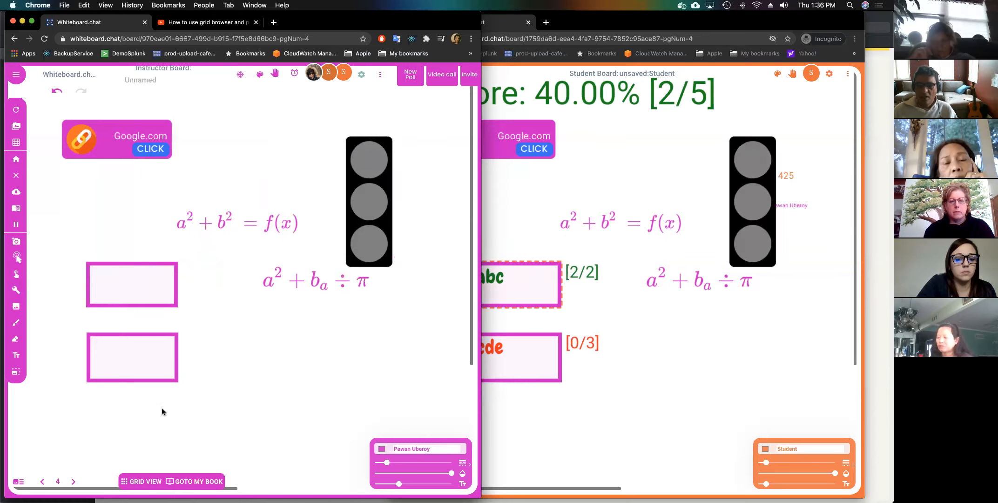
pyautogui.click(140, 483)
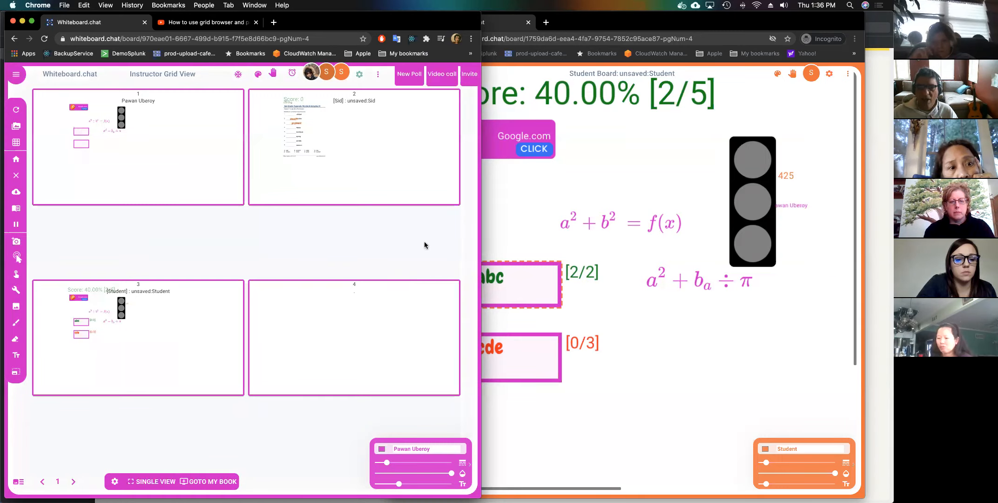
# Focus the Incognito student window and reload its board page from the address bar.
pyautogui.click(607, 226)
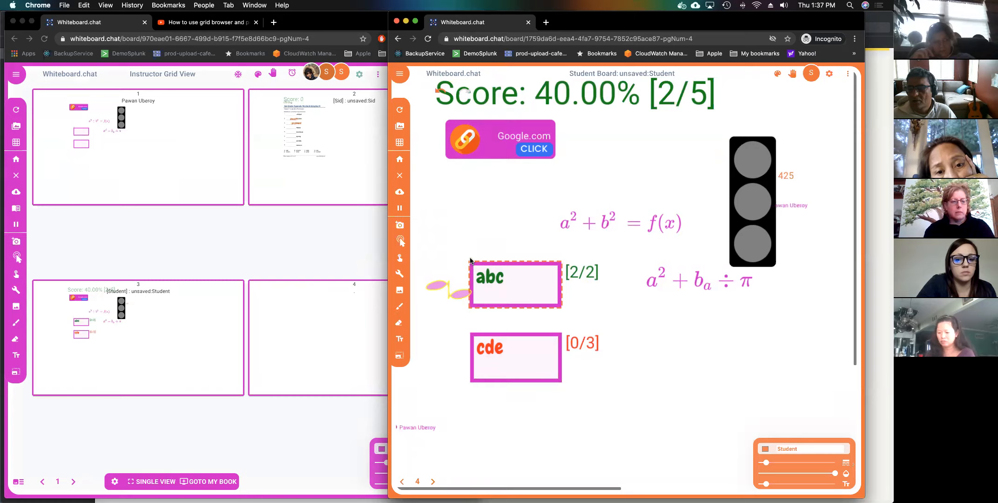
pyautogui.click(671, 41)
pyautogui.press('Return')
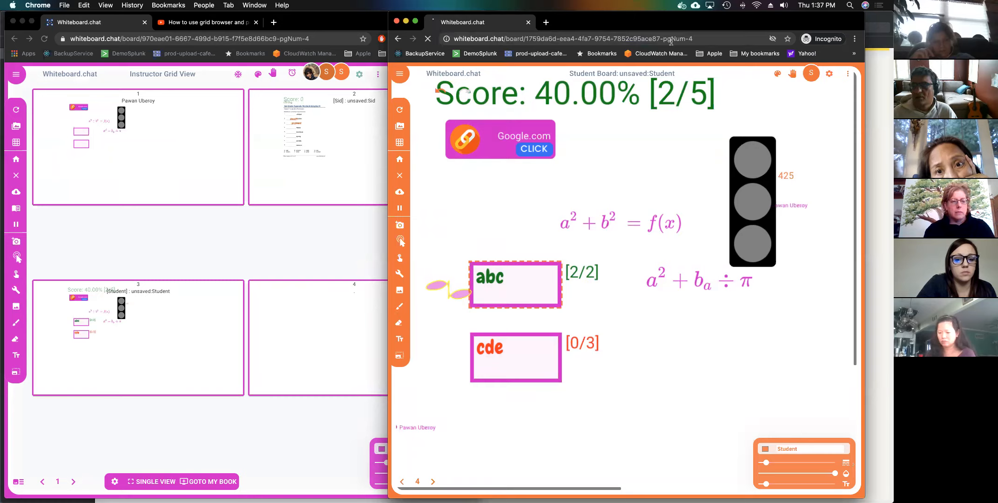
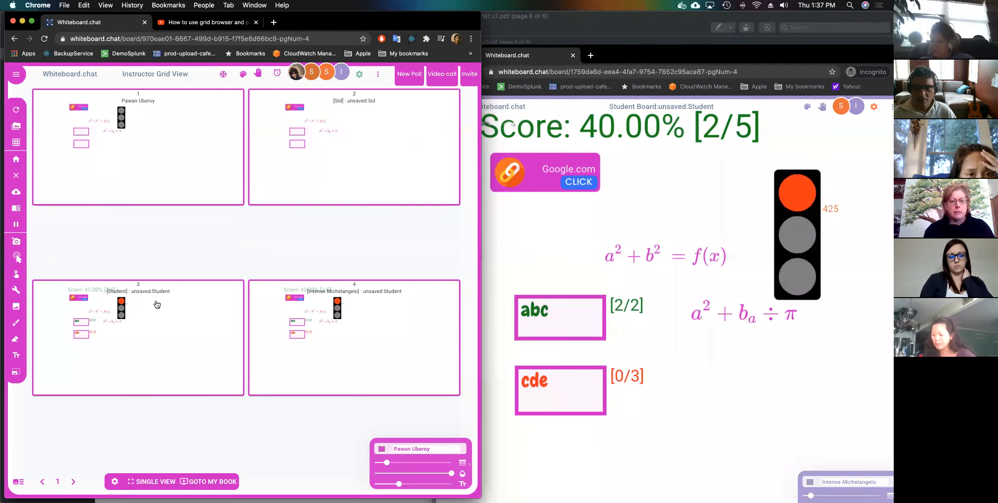
# Leave the student grid and return to the instructor board with the Opposite Words/Antonyms #1 worksheet.
pyautogui.click(22, 293)
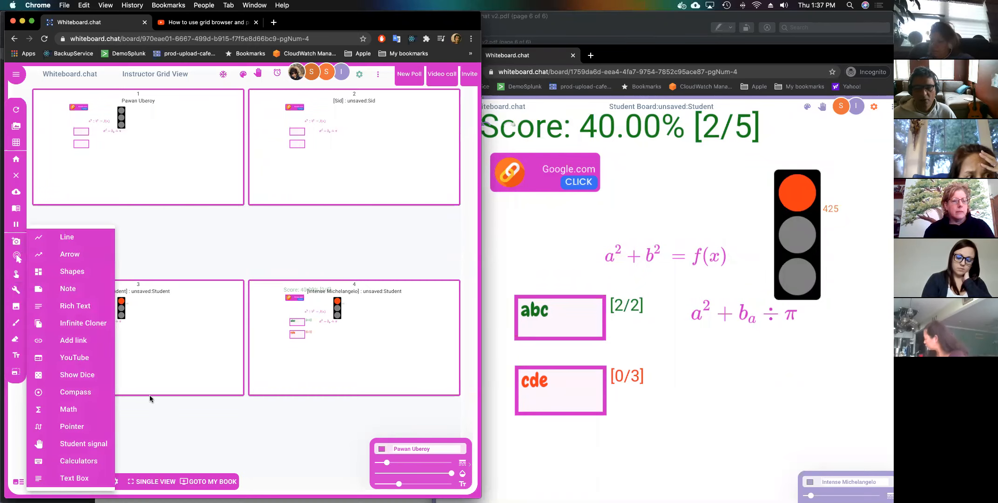
pyautogui.click(196, 482)
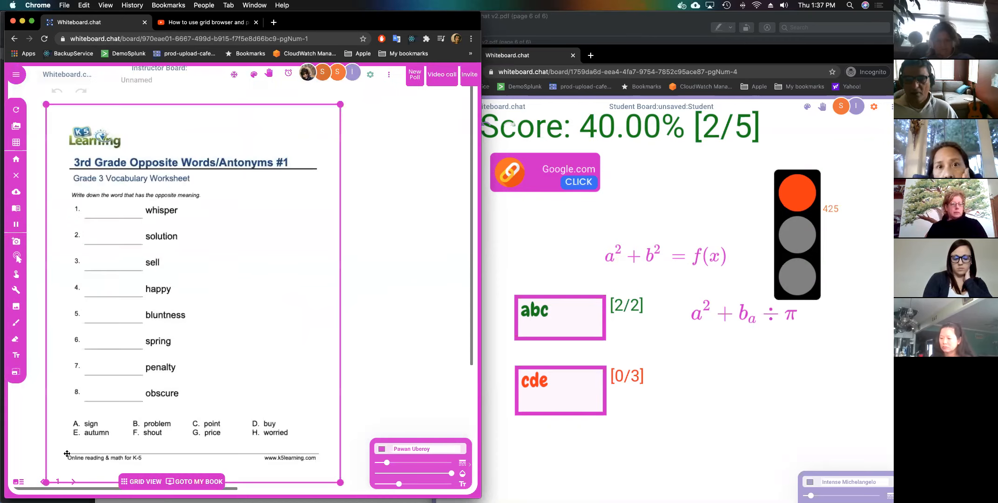
# Advance to blank page 5 and give it a Big Grid background.
pyautogui.click(72, 484)
pyautogui.click(73, 484)
pyautogui.click(73, 482)
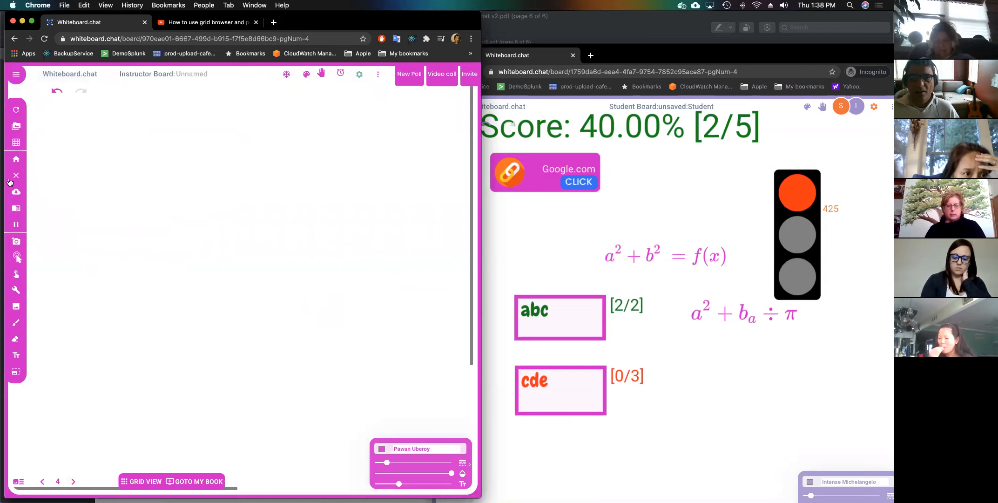
pyautogui.click(74, 483)
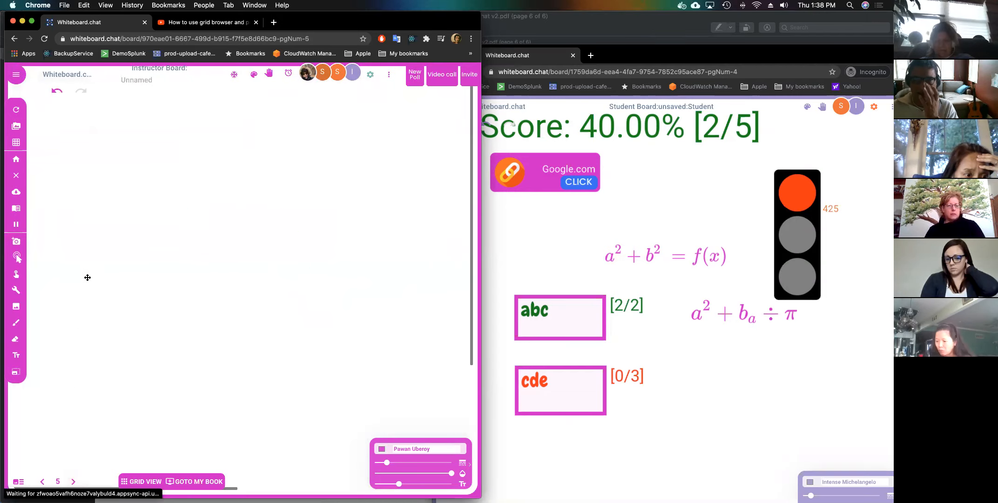
pyautogui.click(17, 143)
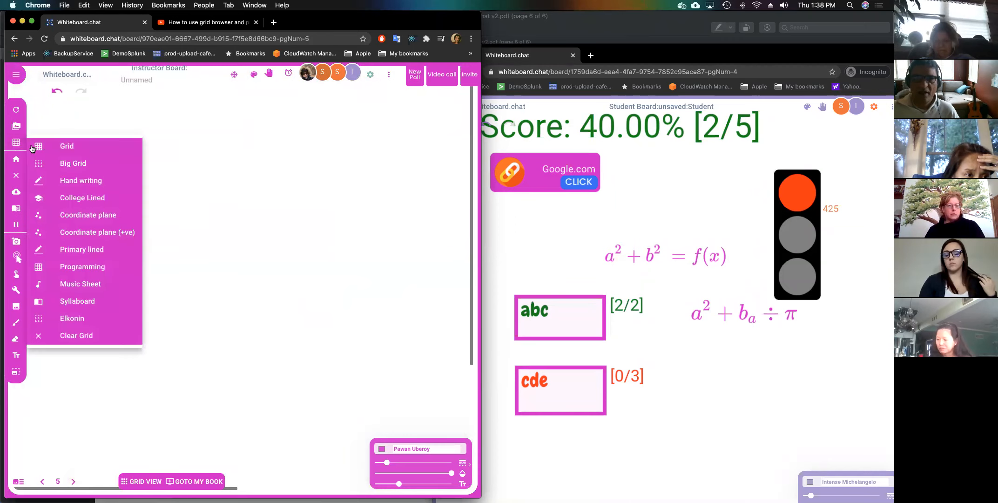
pyautogui.click(60, 150)
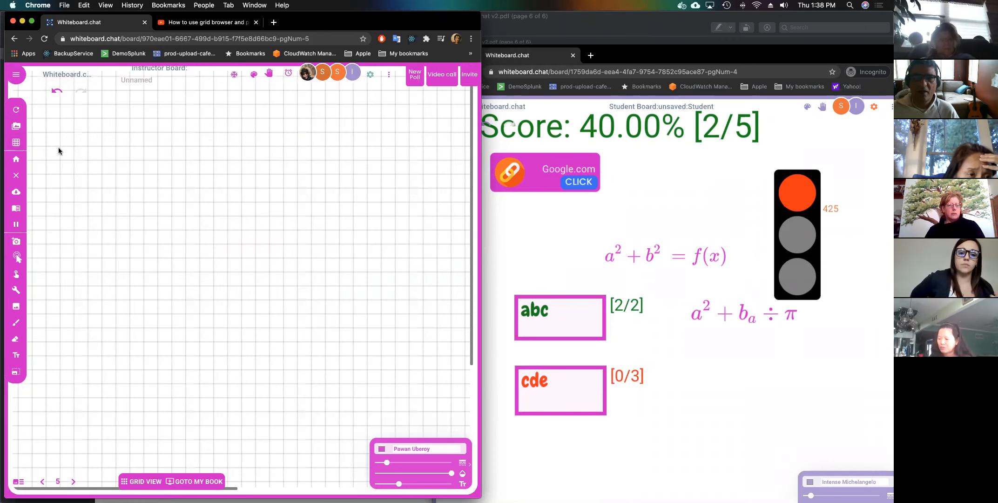
pyautogui.click(16, 144)
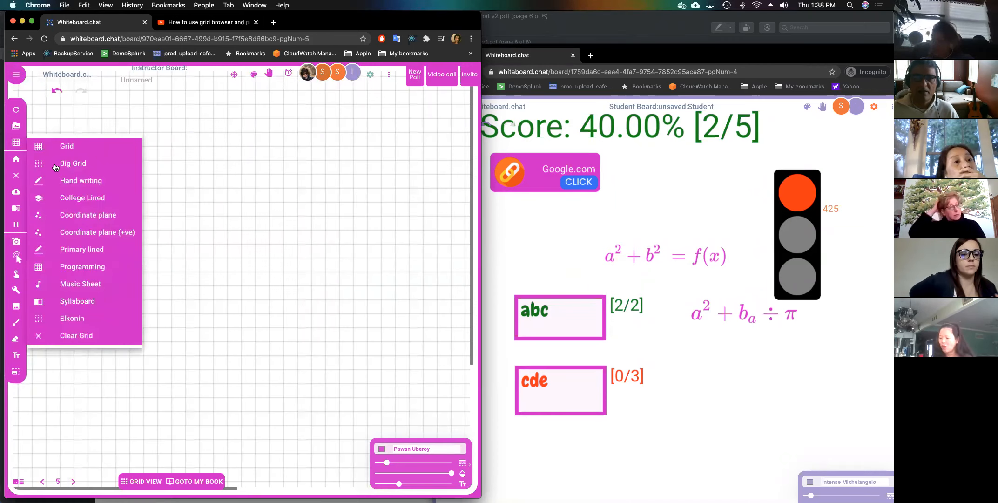
pyautogui.click(122, 157)
# Write 2 and 3 in neighbouring grid cells.
pyautogui.click(143, 149)
pyautogui.write('2')
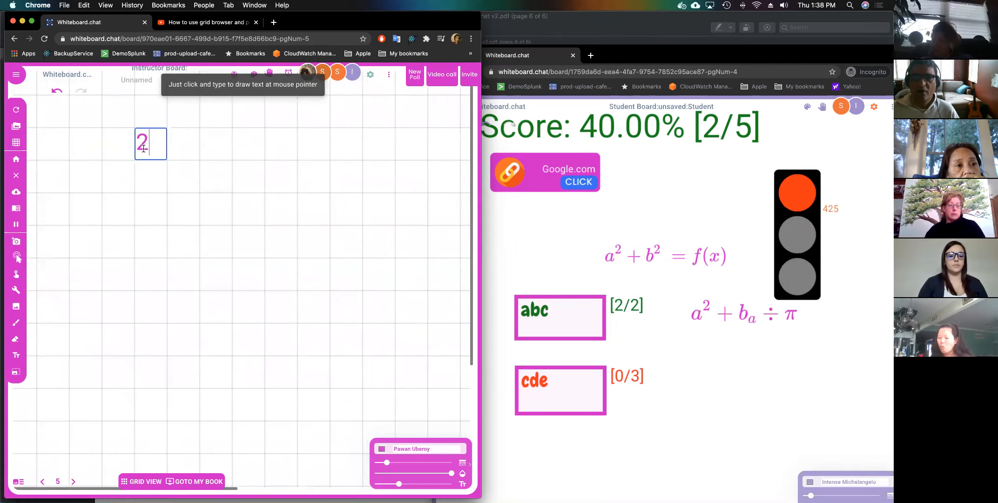
pyautogui.press('Return')
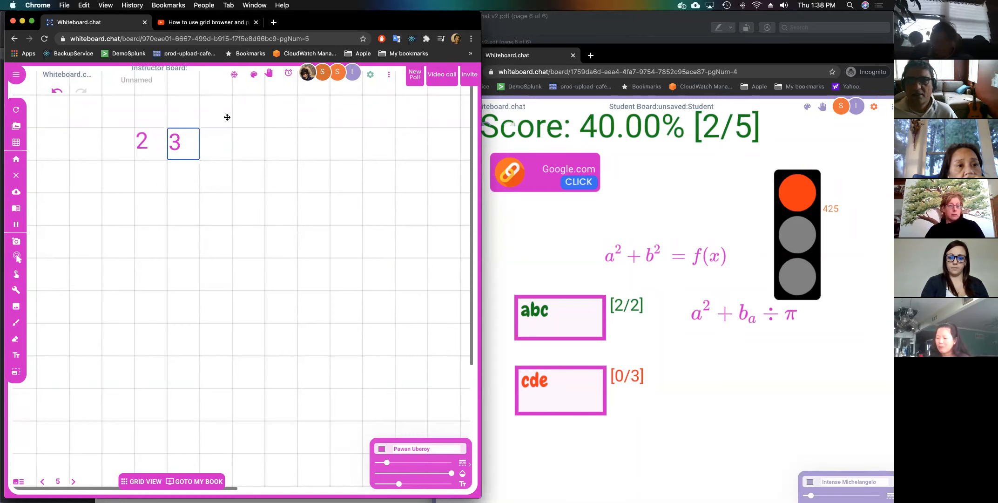
pyautogui.click(174, 152)
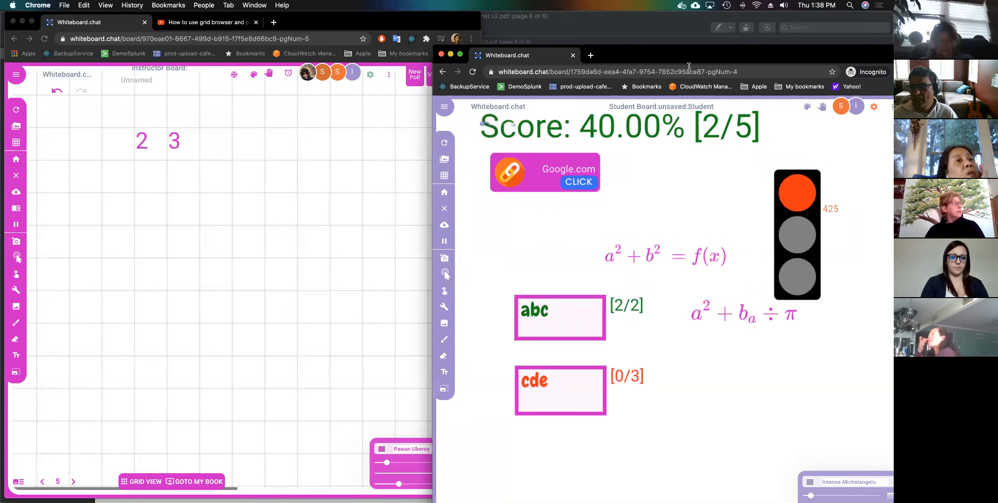
# On the student's board, write a 2 in a grid cell below the shared digits.
pyautogui.moveTo(683, 55); pyautogui.dragTo(653, 13)
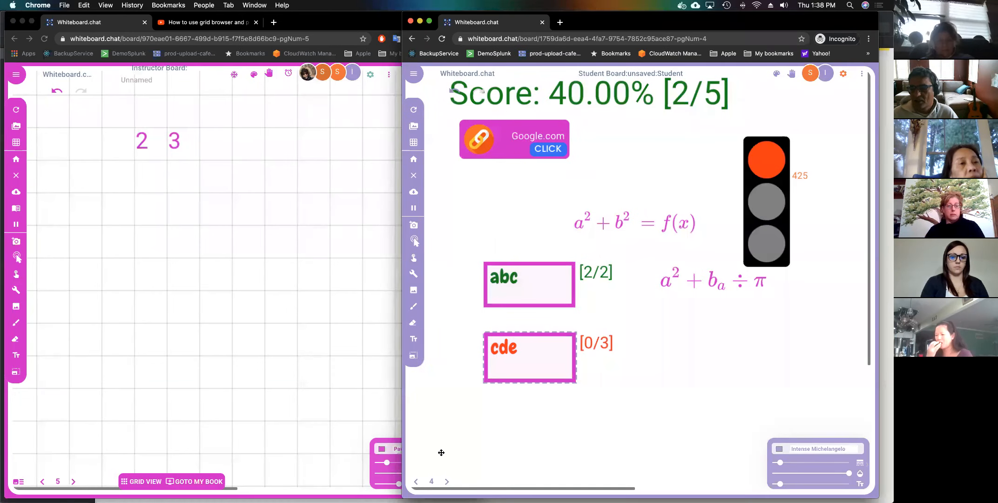
pyautogui.click(208, 180)
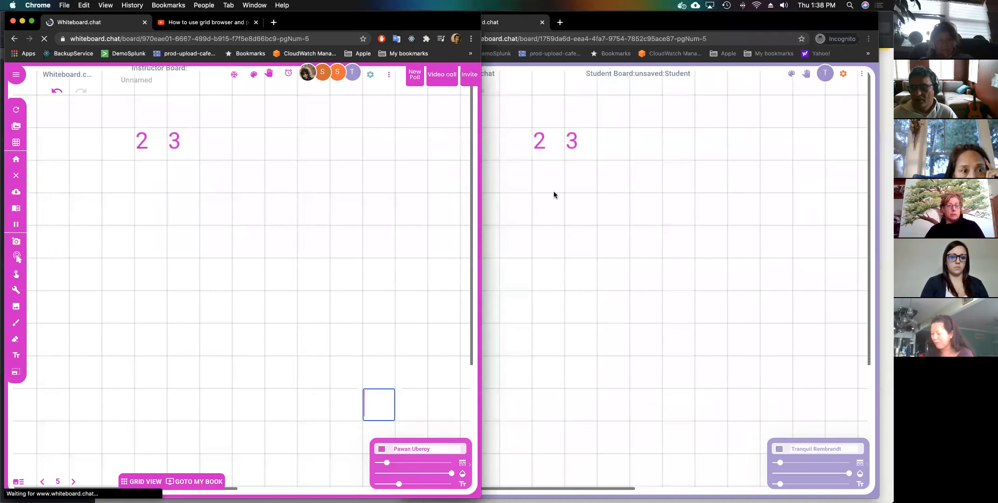
pyautogui.click(551, 203)
pyautogui.write('2')
pyautogui.click(585, 209)
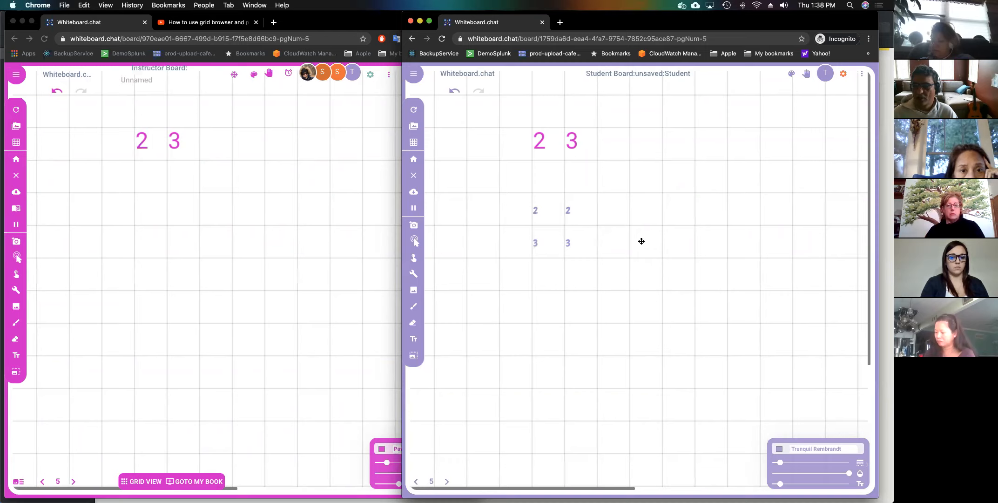
# Add 3s in nearby cells using the arrow keys, then return to the instructor window.
pyautogui.press('Down')
pyautogui.press('Left')
pyautogui.press('Up')
pyautogui.press('Up')
pyautogui.press('Left')
pyautogui.press('Left')
pyautogui.press('Left')
pyautogui.press('Left')
pyautogui.press('Down')
pyautogui.press('Down')
pyautogui.press('Right')
pyautogui.write('3')
pyautogui.press('Right')
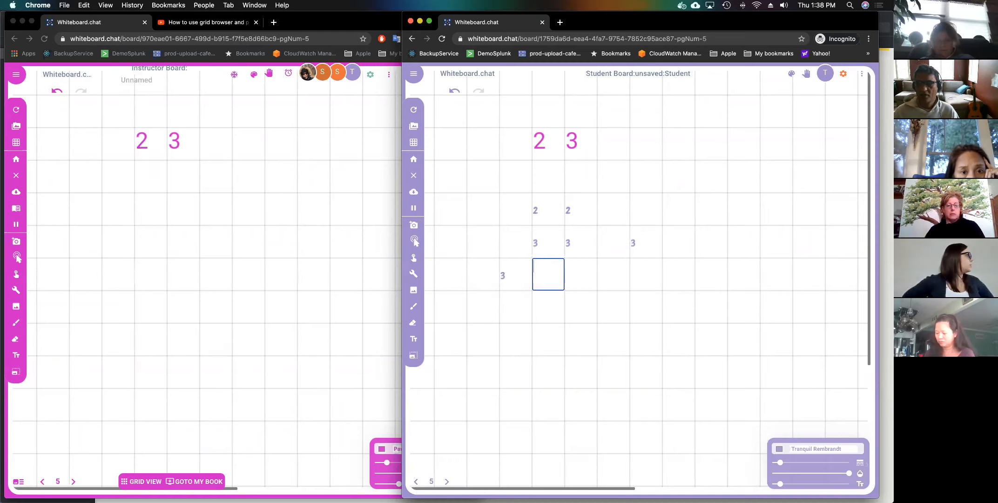
pyautogui.click(193, 180)
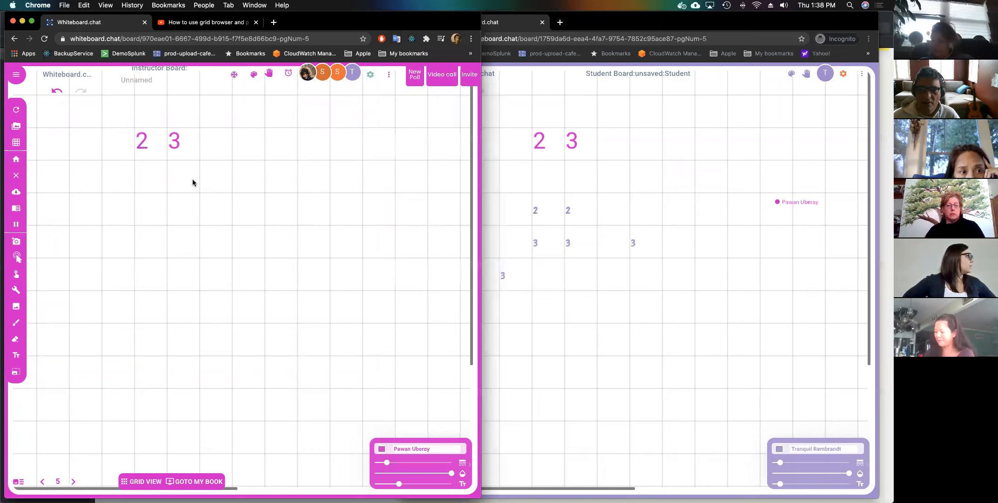
pyautogui.click(17, 142)
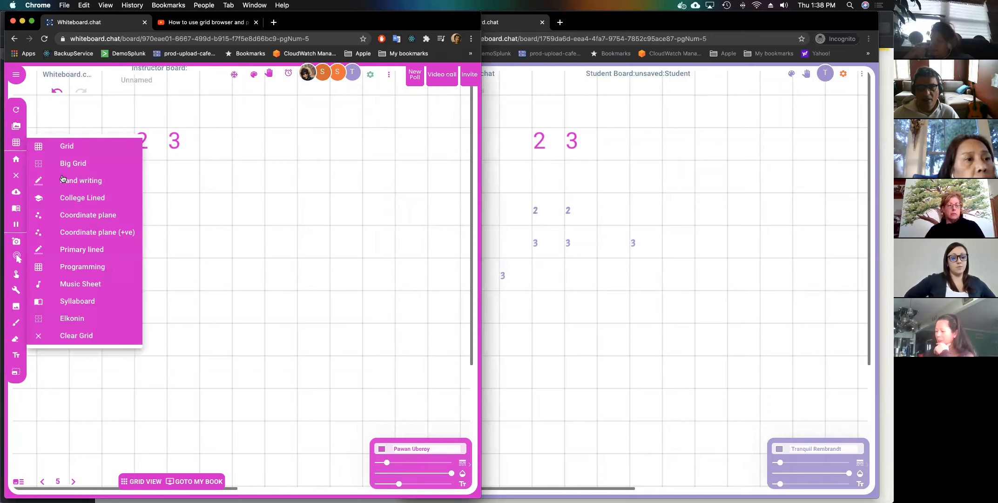
# Switch to College Lined paper, type 'erere' and make the text size smaller.
pyautogui.click(66, 196)
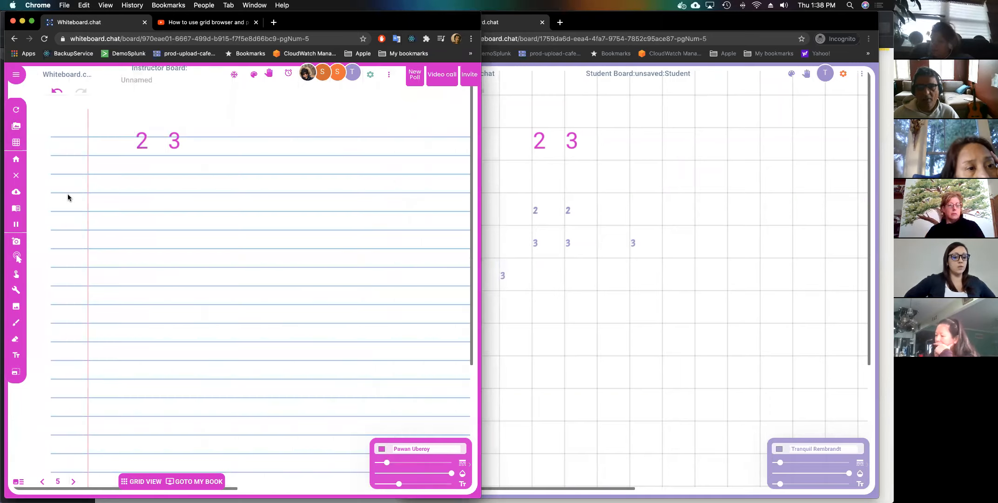
pyautogui.click(130, 166)
pyautogui.write('erere')
pyautogui.press('Return')
pyautogui.moveTo(399, 484); pyautogui.dragTo(390, 484)
# Add text lines '343', '343' and '343 324h23kh23 23 h32kh23. 23' below.
pyautogui.click(127, 185)
pyautogui.write('343')
pyautogui.press('Return')
pyautogui.write('343')
pyautogui.press('Return')
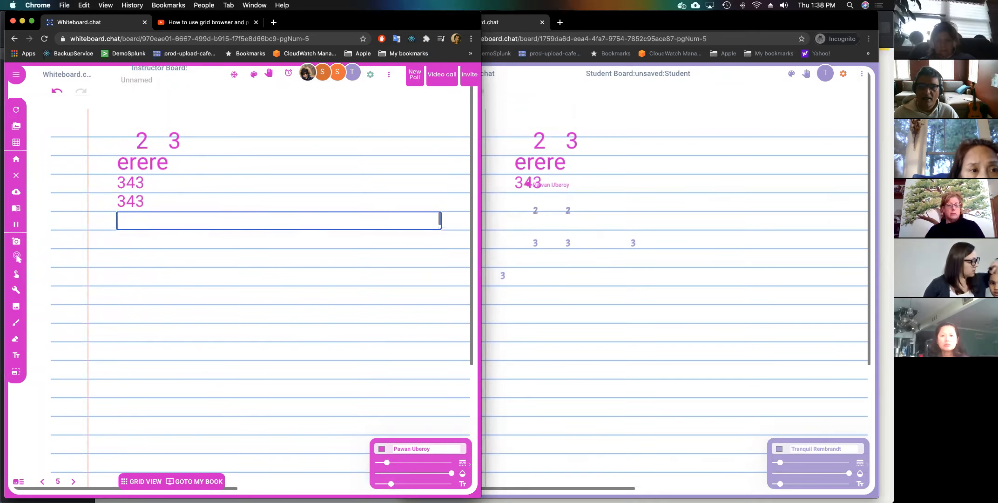
pyautogui.write('343 324h23k')
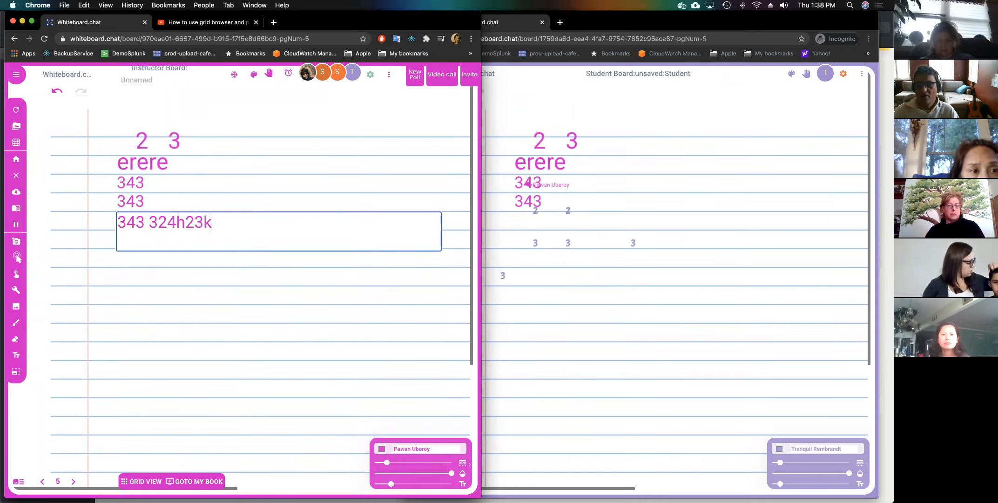
pyautogui.write('h23 23 h32kh23. 23')
pyautogui.press('Return')
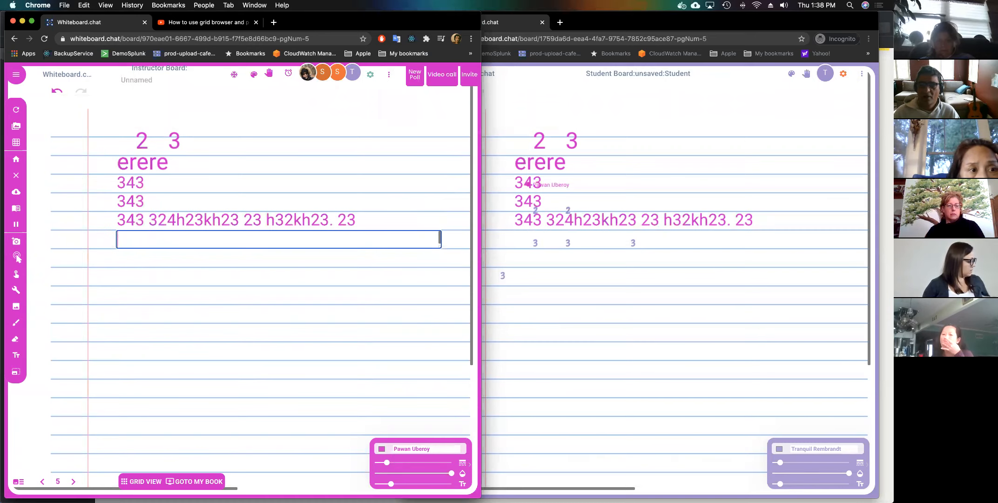
# Clear the whole board for everyone.
pyautogui.click(15, 175)
pyautogui.click(280, 293)
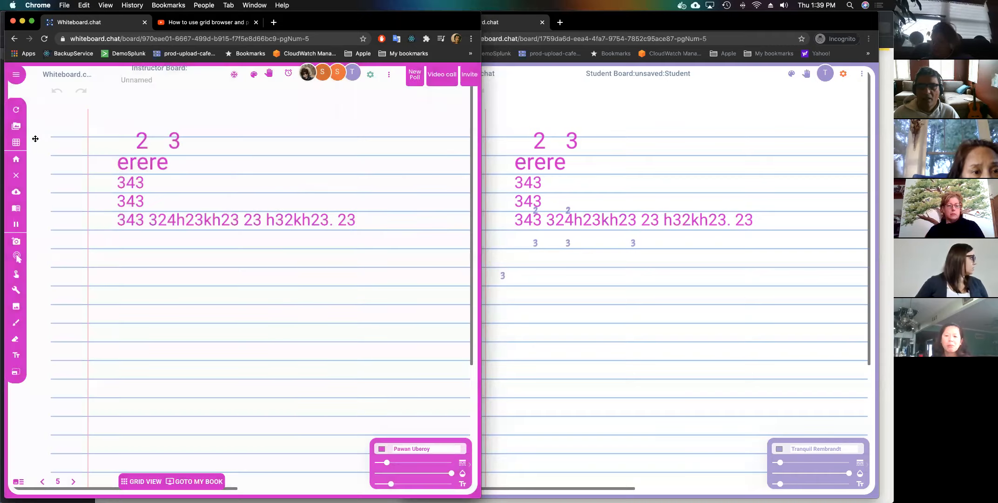
pyautogui.click(16, 145)
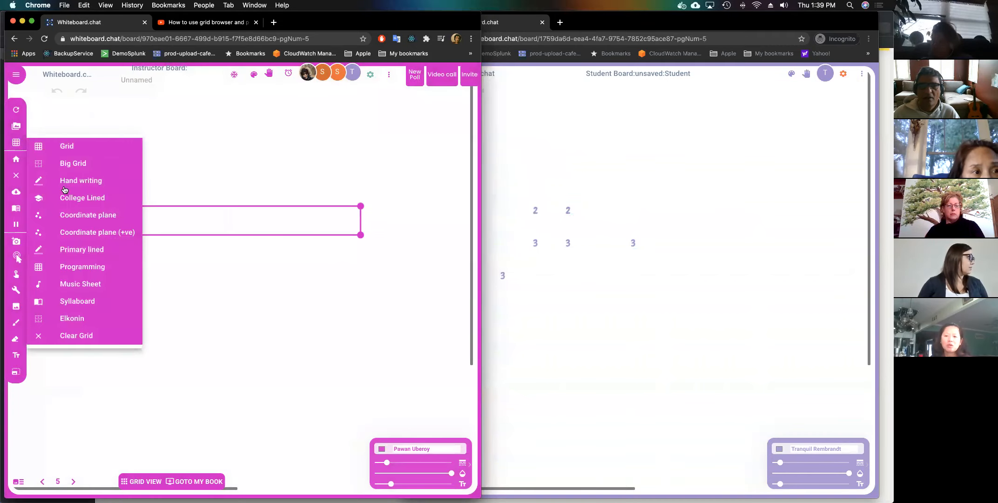
# Try Coordinate plane, Coordinate plane (+ve) and Primary lined backgrounds, ending on Music Sheet.
pyautogui.click(78, 217)
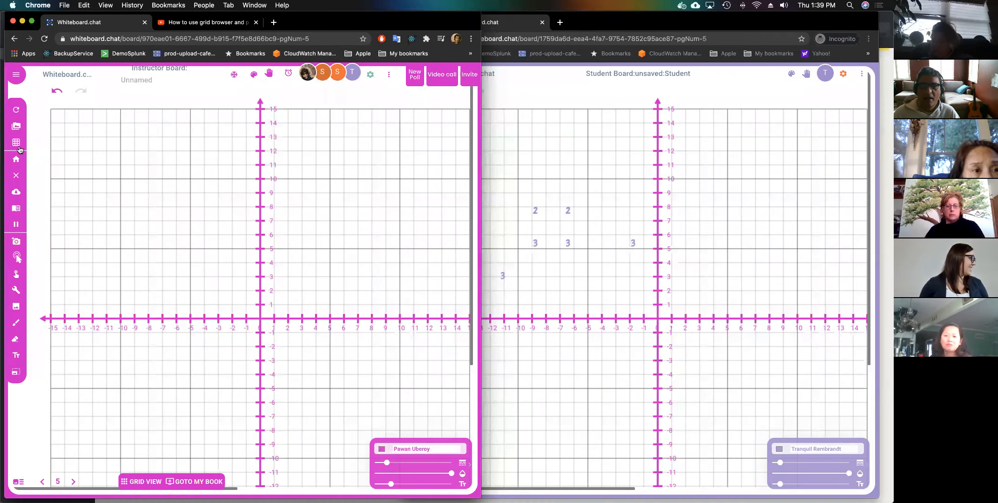
pyautogui.click(18, 146)
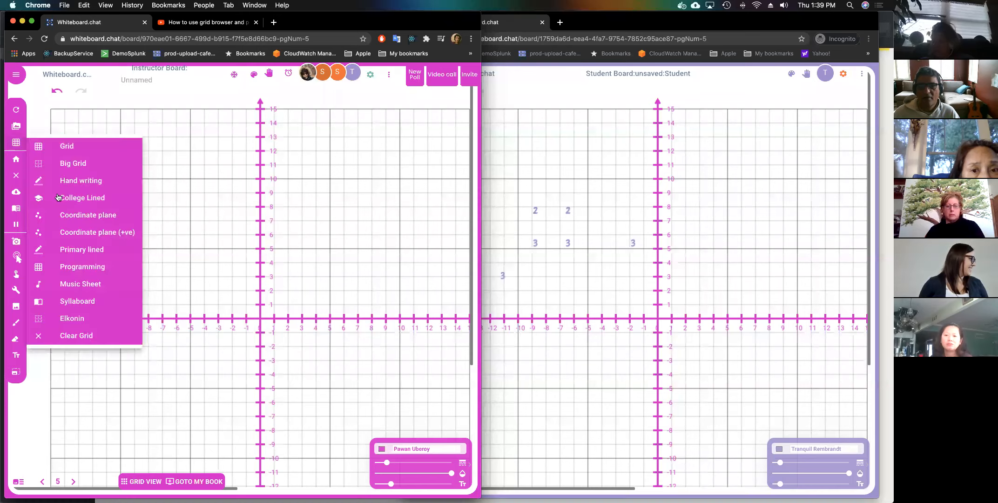
pyautogui.click(71, 234)
pyautogui.click(16, 145)
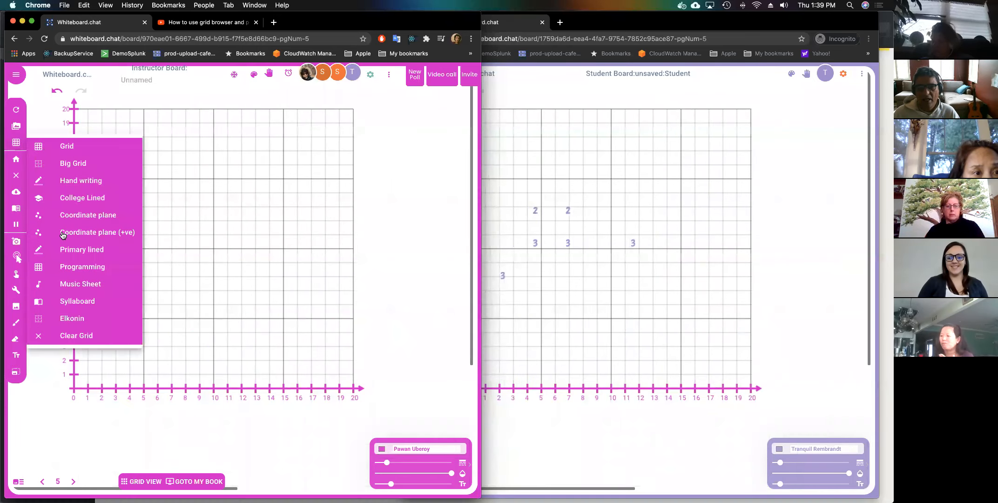
pyautogui.click(69, 251)
pyautogui.click(12, 146)
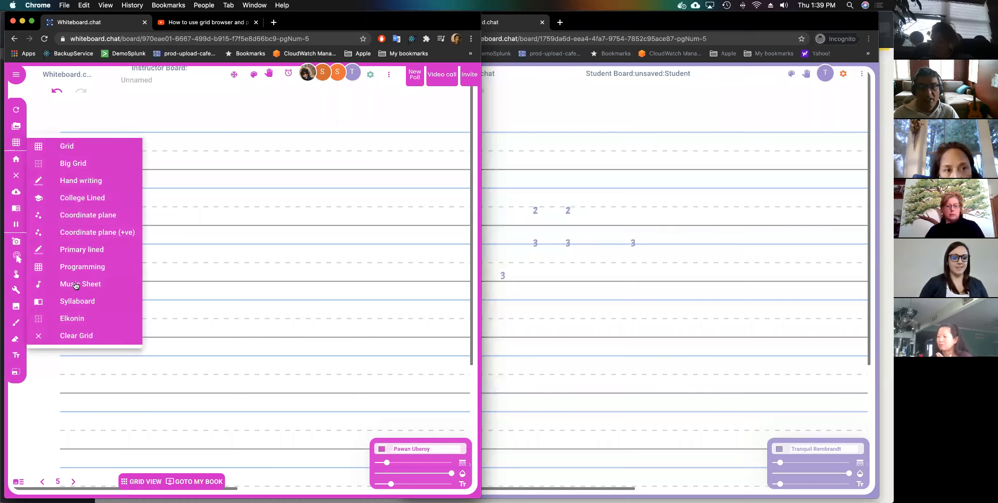
pyautogui.click(76, 285)
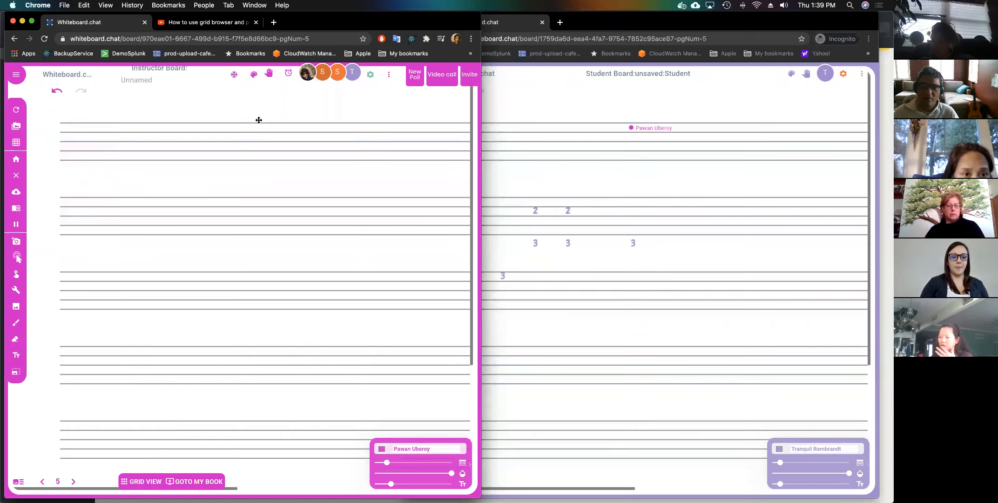
# Place the Σ and For All (∀) Math stickers at the board's top left.
pyautogui.click(254, 76)
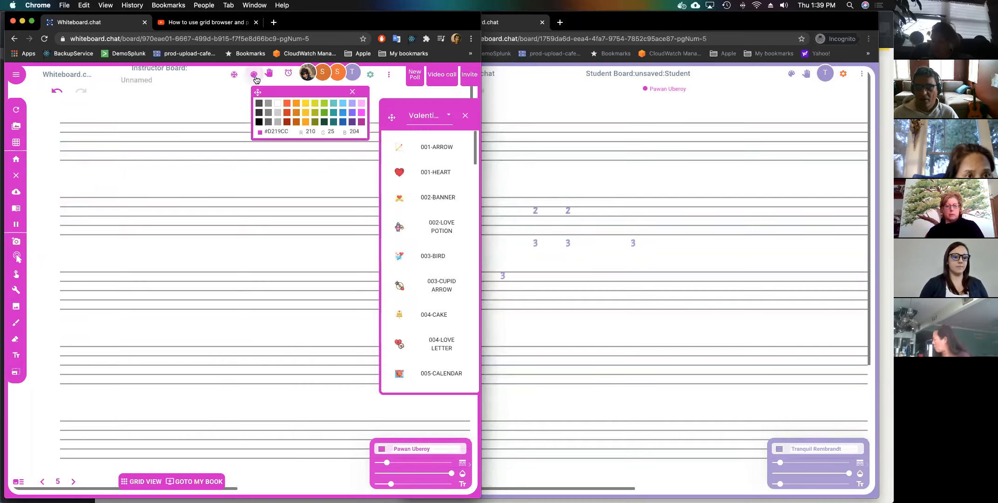
pyautogui.click(448, 116)
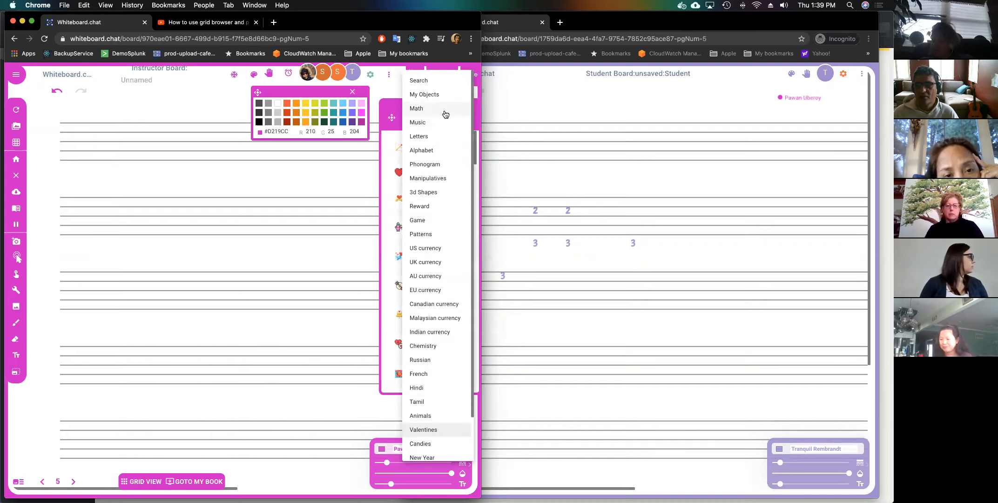
pyautogui.click(428, 109)
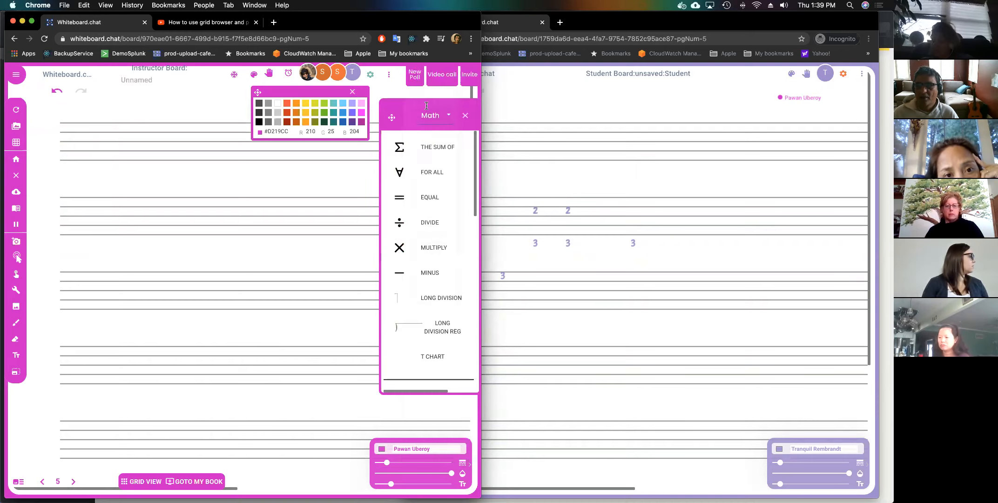
pyautogui.moveTo(432, 148); pyautogui.dragTo(106, 136)
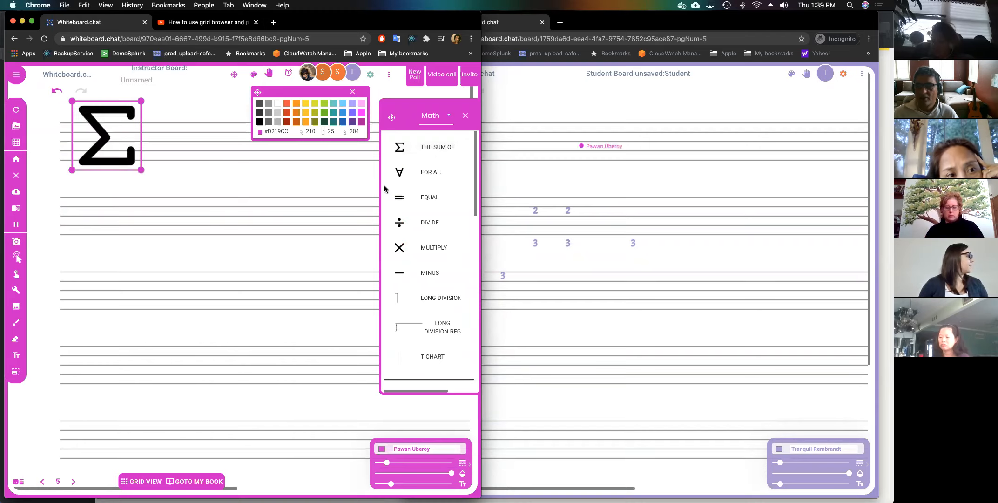
pyautogui.moveTo(408, 177); pyautogui.dragTo(196, 148)
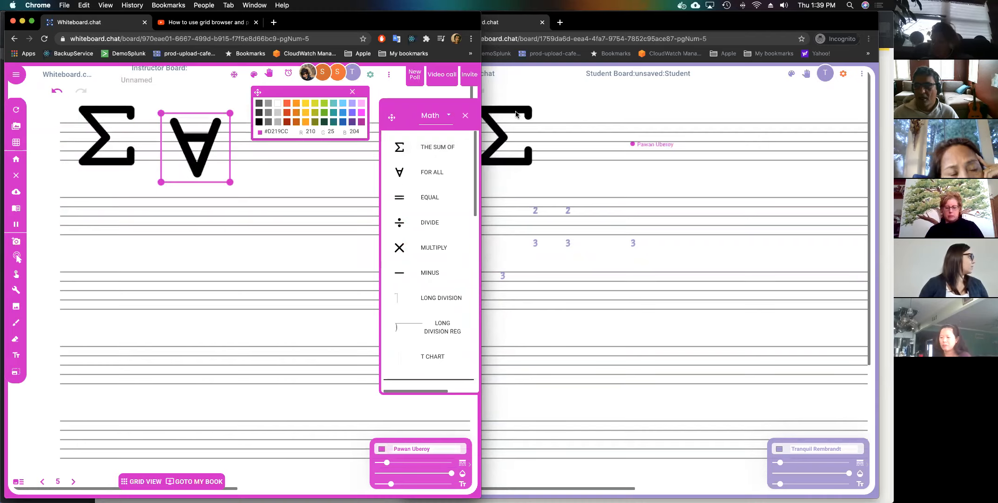
# Add a treble clef and two quarter-notes from the Music stickers onto the staff.
pyautogui.click(449, 116)
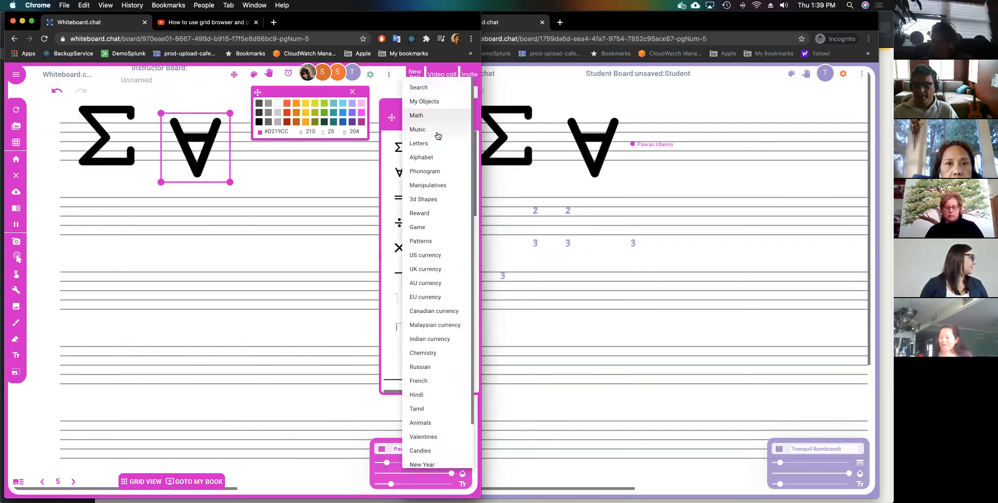
pyautogui.click(436, 130)
pyautogui.moveTo(413, 156); pyautogui.dragTo(86, 216)
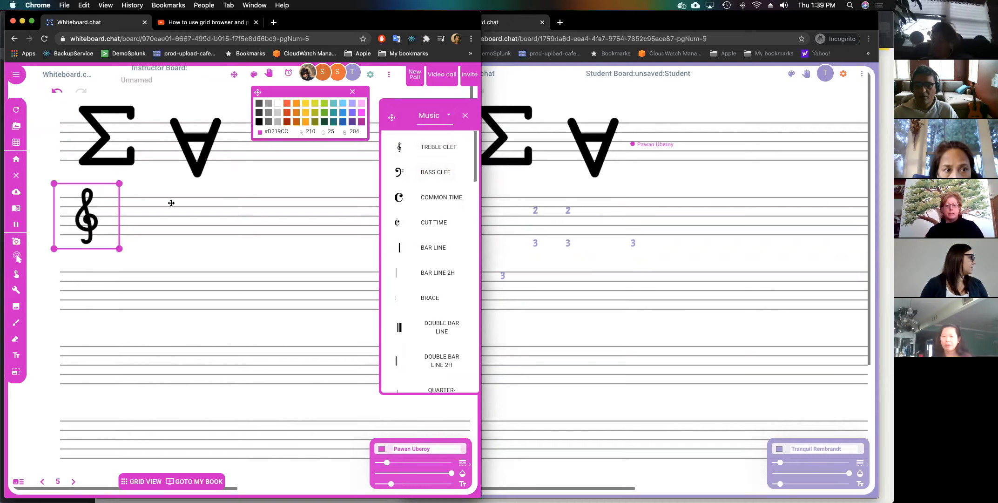
pyautogui.scroll(-5, 440, 213)
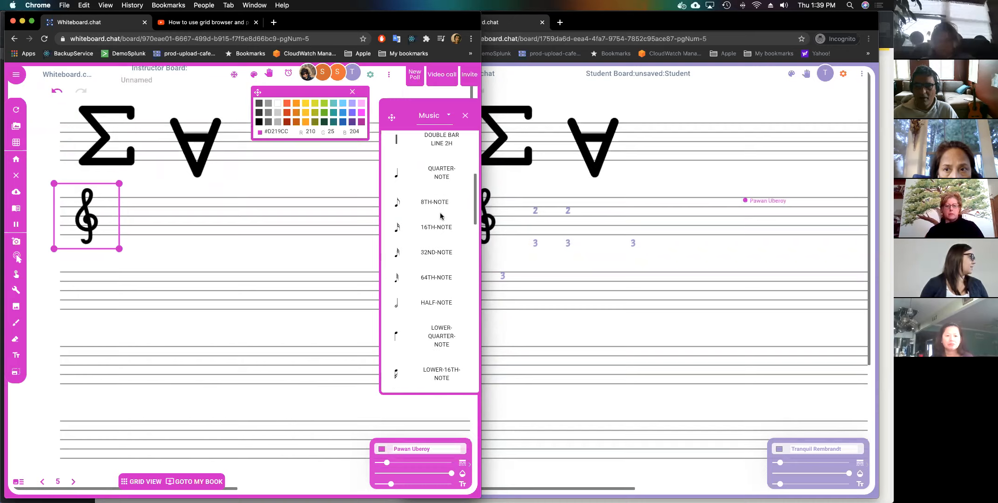
pyautogui.moveTo(416, 179); pyautogui.dragTo(161, 207)
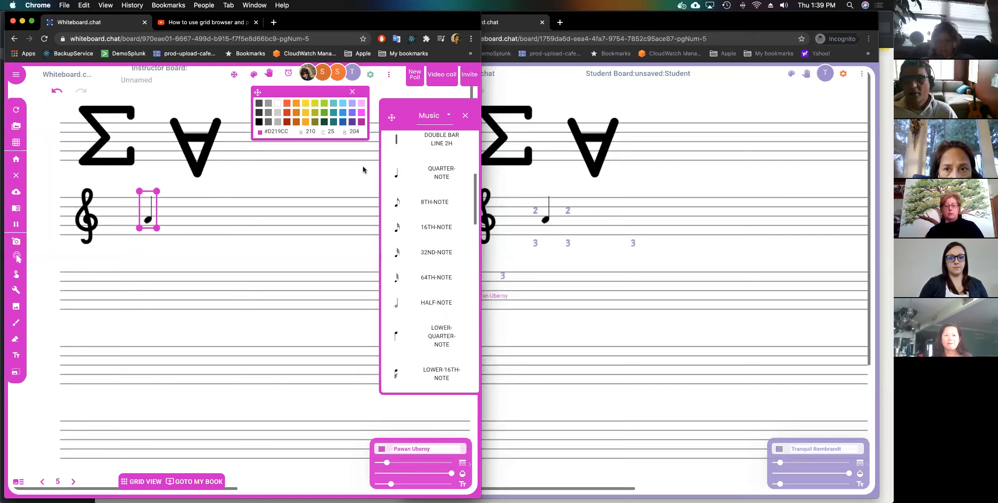
pyautogui.moveTo(417, 175); pyautogui.dragTo(182, 220)
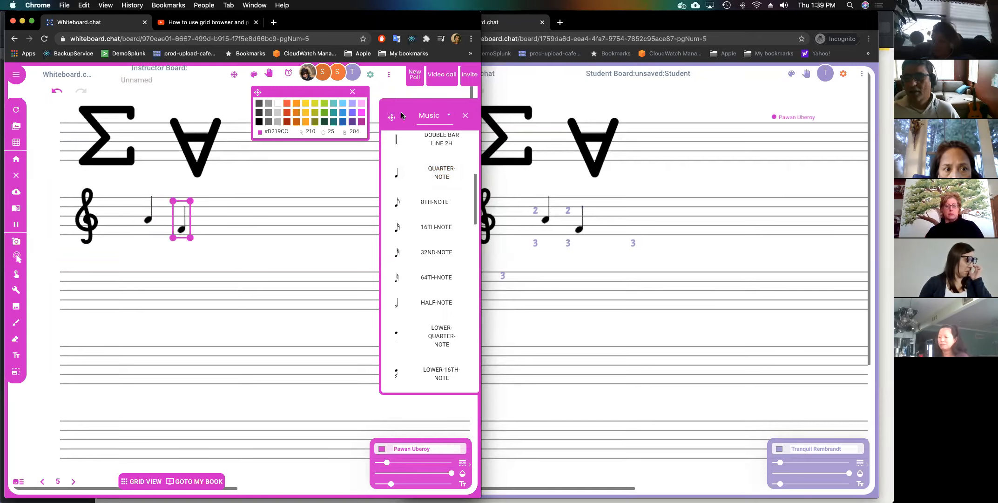
# Place the letter a from the Letters stickers on the staff.
pyautogui.click(450, 118)
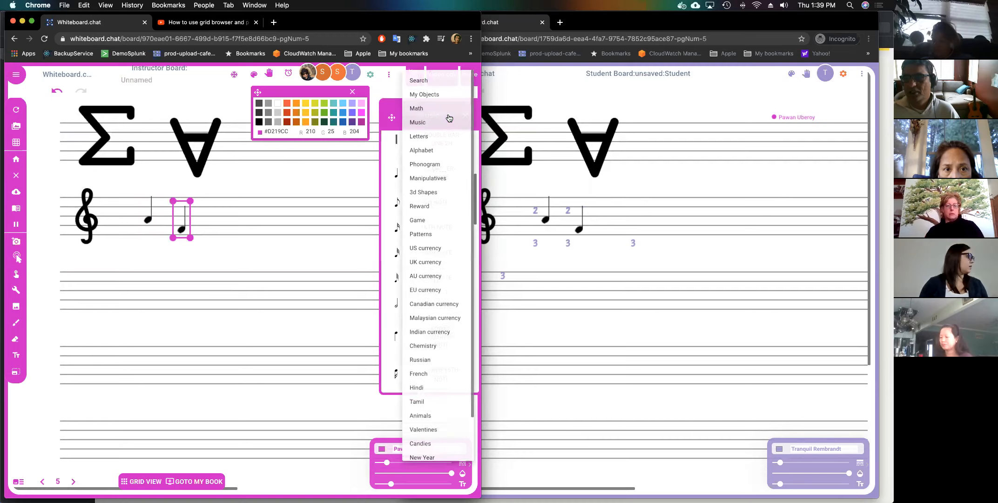
pyautogui.click(445, 138)
pyautogui.scroll(-15, 436, 189)
pyautogui.scroll(-4, 435, 191)
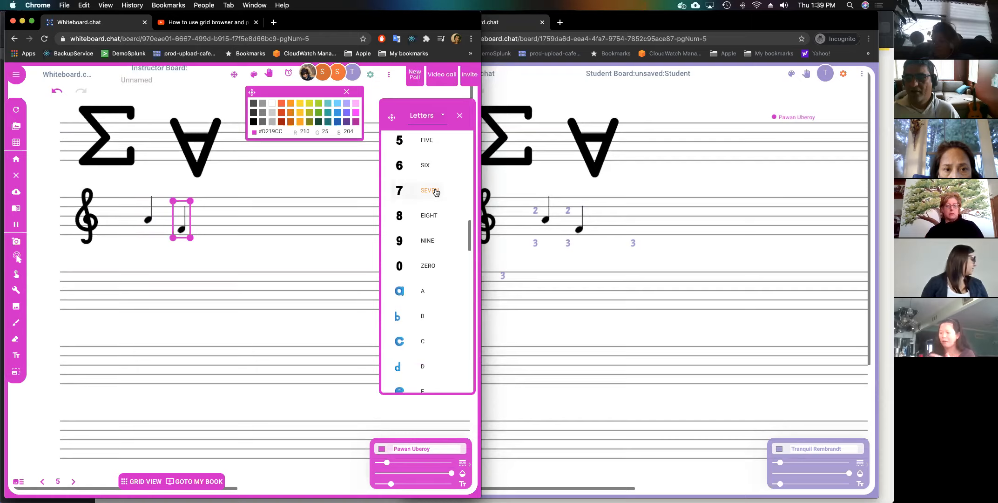
pyautogui.moveTo(427, 223); pyautogui.dragTo(283, 229)
pyautogui.scroll(-10, 441, 237)
pyautogui.scroll(-12, 441, 237)
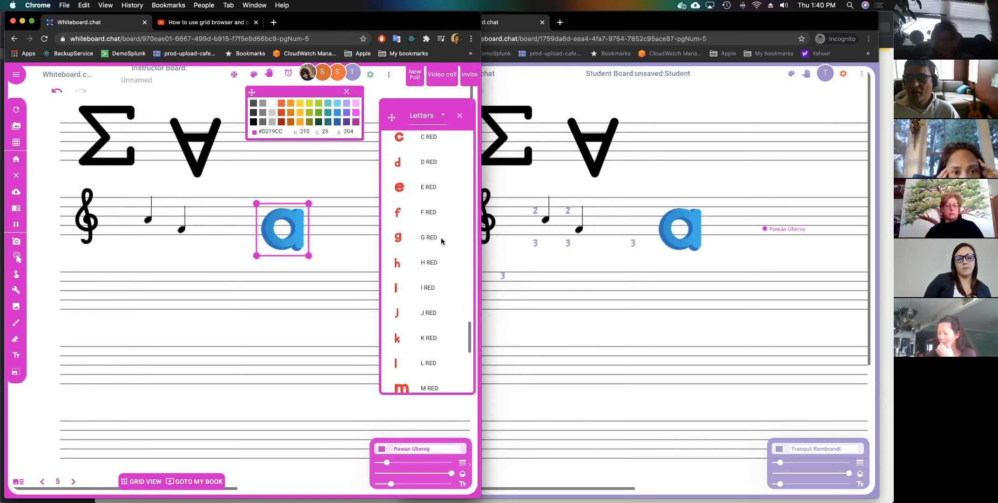
# Add the V and ar tiles from the Phonogram set below the staff.
pyautogui.click(444, 114)
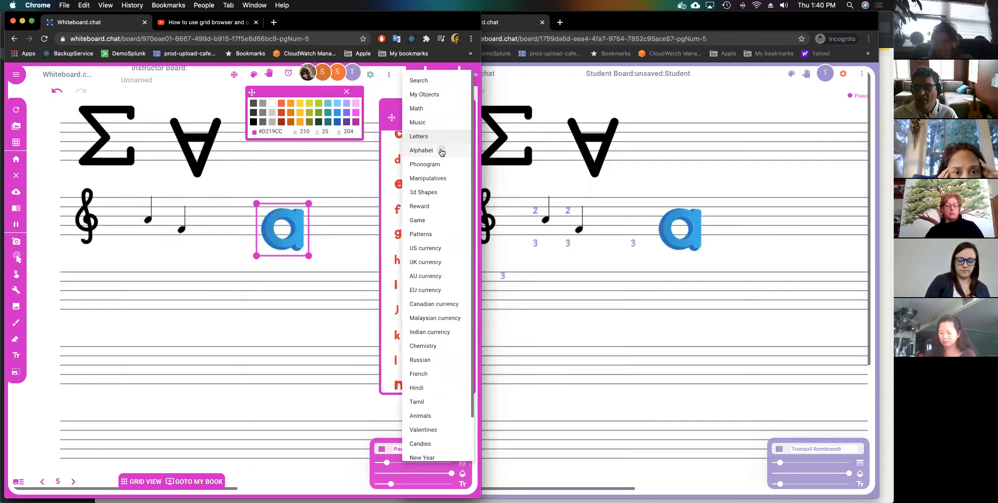
pyautogui.click(442, 150)
pyautogui.click(442, 119)
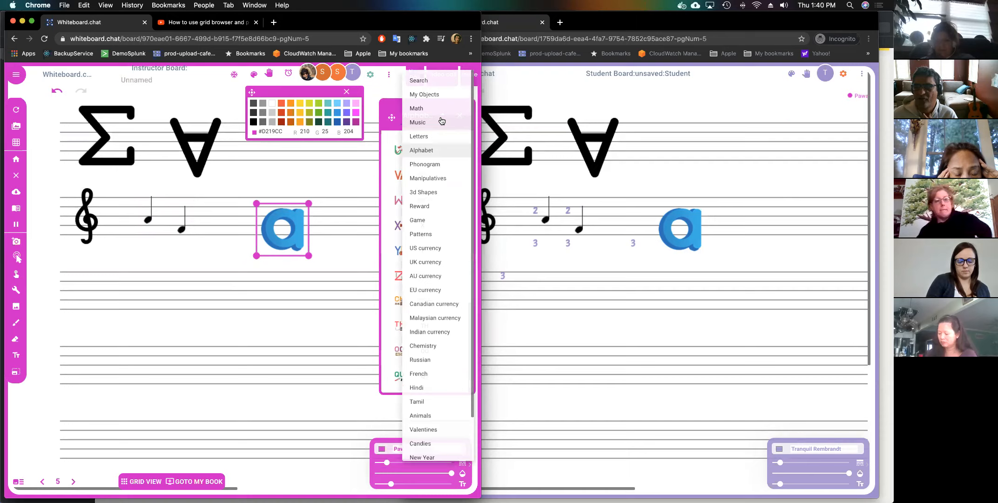
pyautogui.click(433, 165)
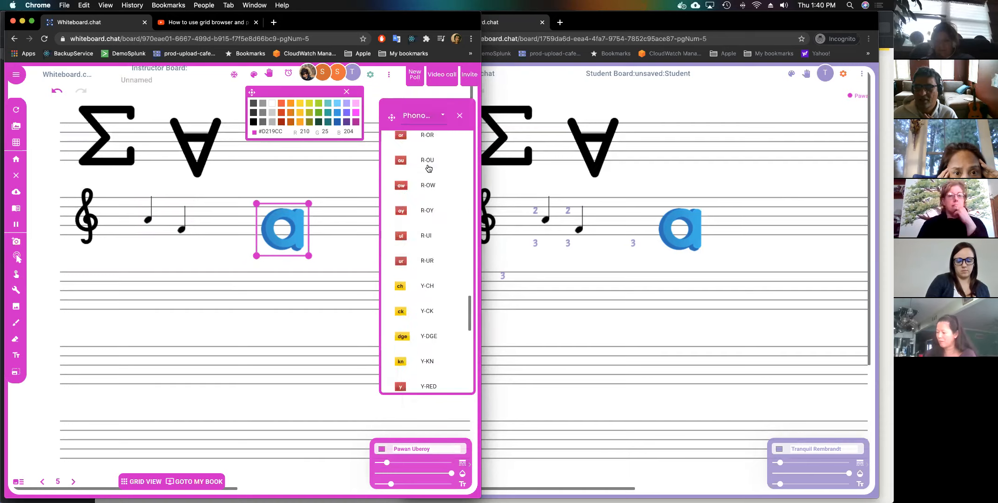
pyautogui.moveTo(424, 180); pyautogui.dragTo(233, 306)
pyautogui.scroll(-5, 411, 305)
pyautogui.moveTo(410, 298); pyautogui.dragTo(266, 305)
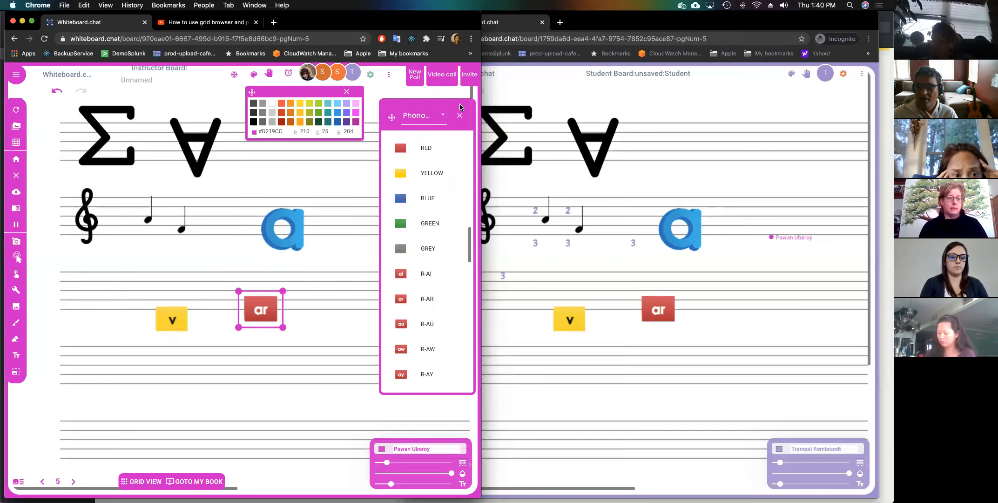
# Add hundred, ten and one base-ten blocks from the Manipulatives set.
pyautogui.click(442, 123)
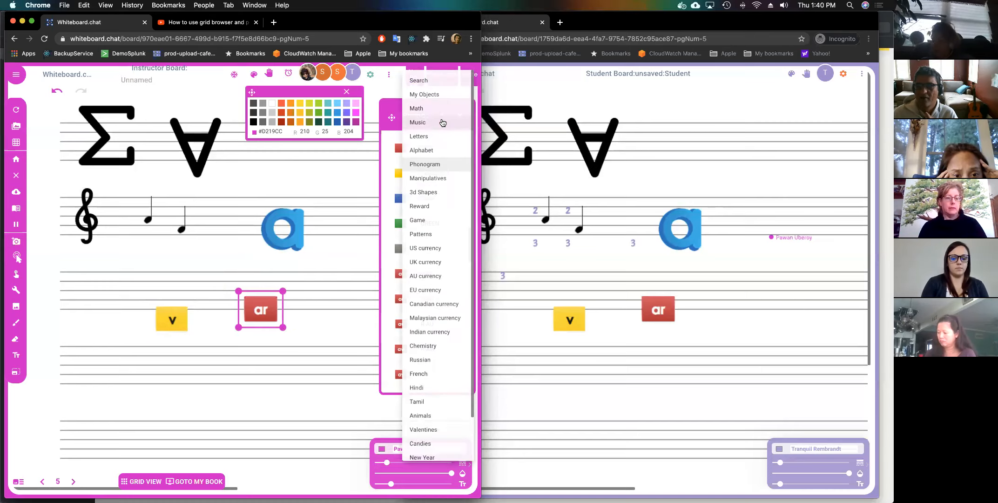
pyautogui.click(438, 178)
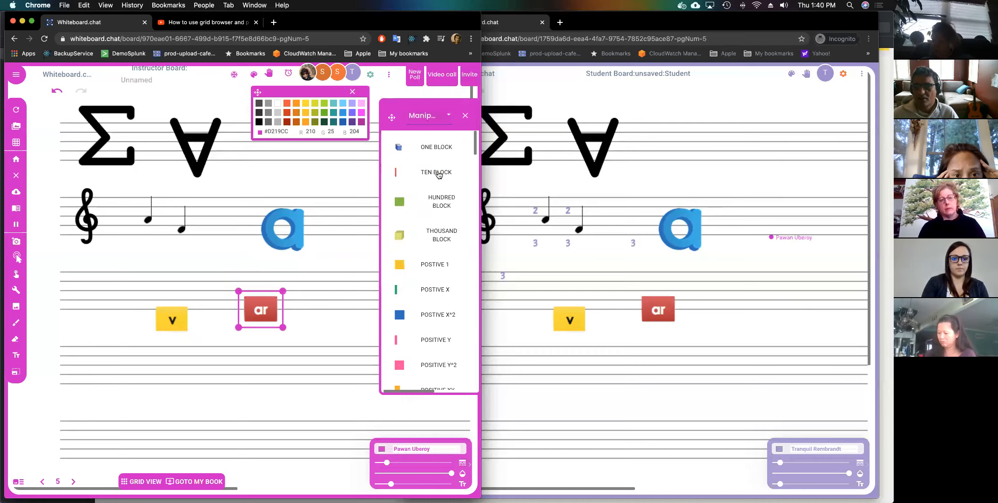
pyautogui.click(419, 201)
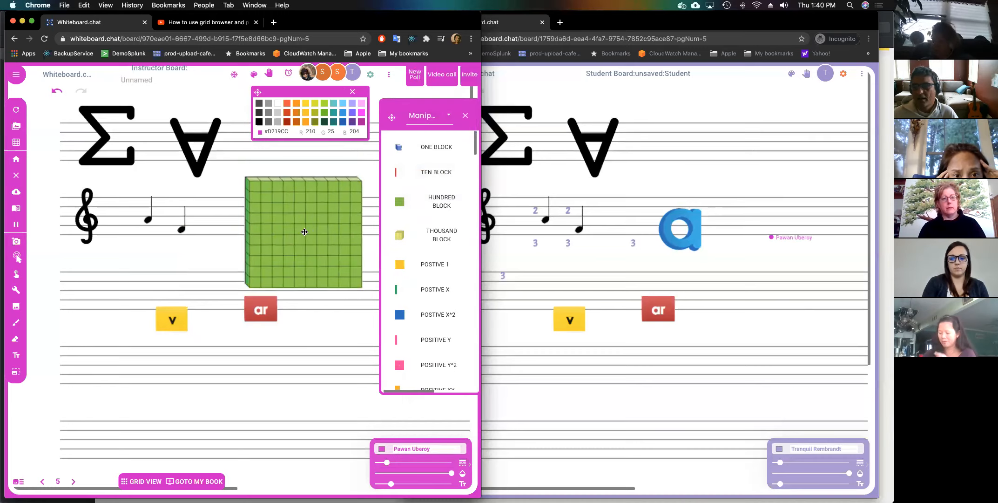
pyautogui.click(402, 173)
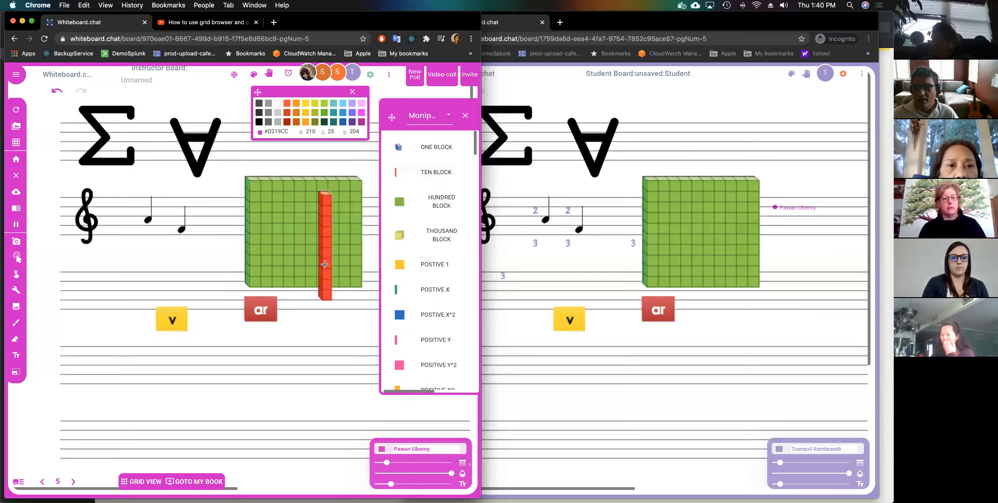
pyautogui.moveTo(399, 147); pyautogui.dragTo(352, 249)
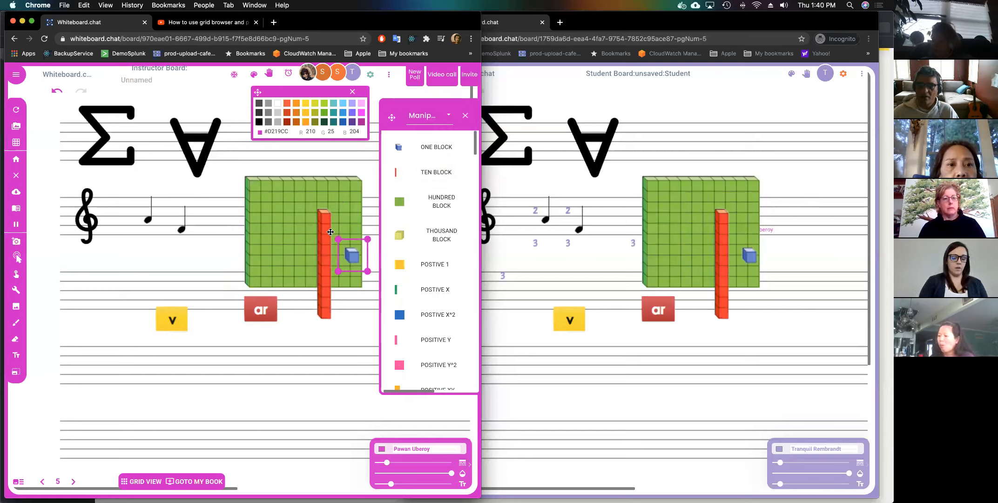
# Add a protractor, a long ruler and a circle divided into thirds.
pyautogui.scroll(-3, 425, 236)
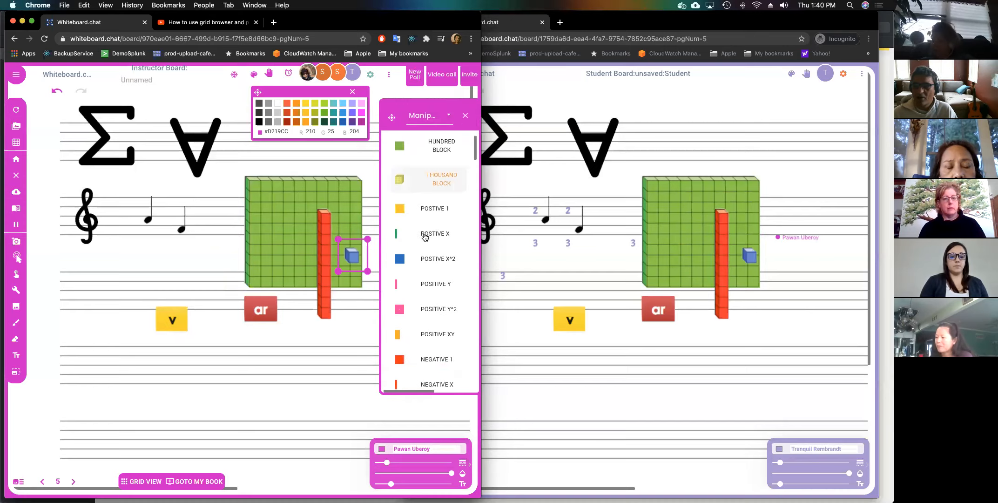
pyautogui.scroll(-5, 433, 198)
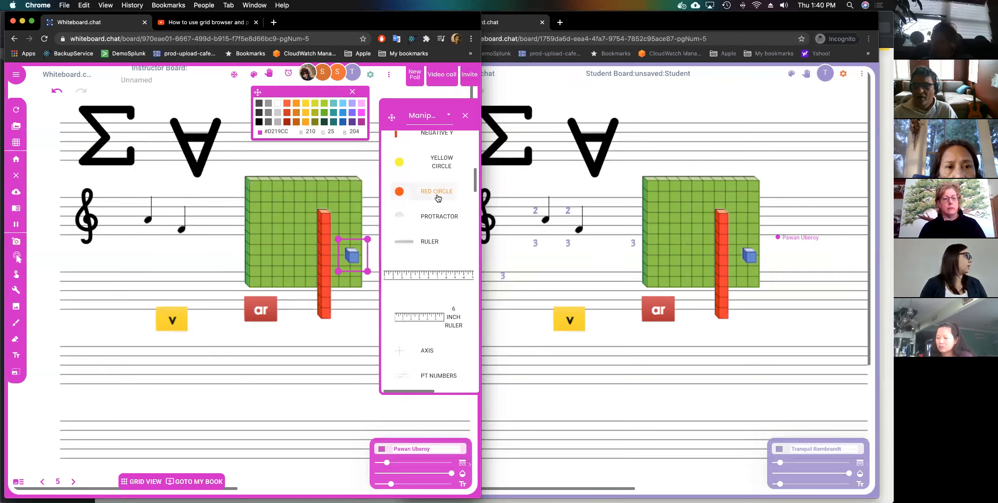
pyautogui.click(435, 212)
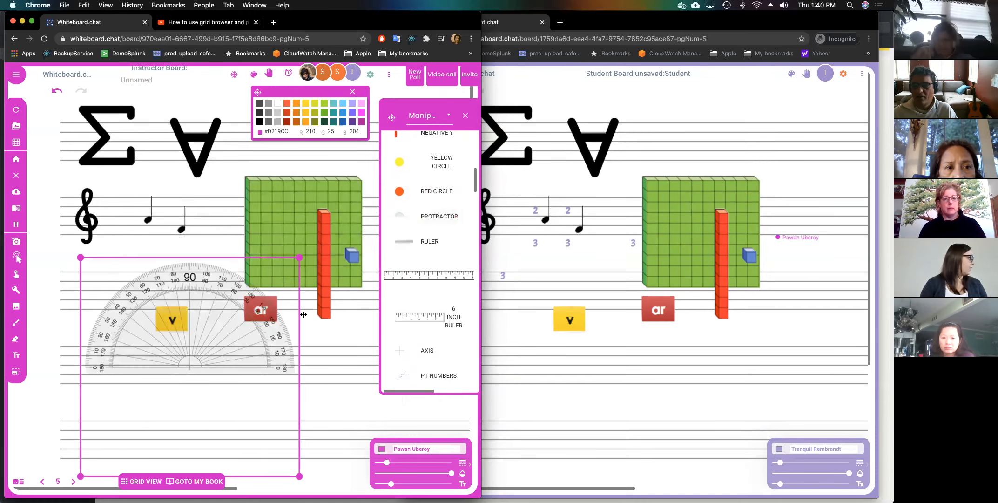
pyautogui.click(396, 288)
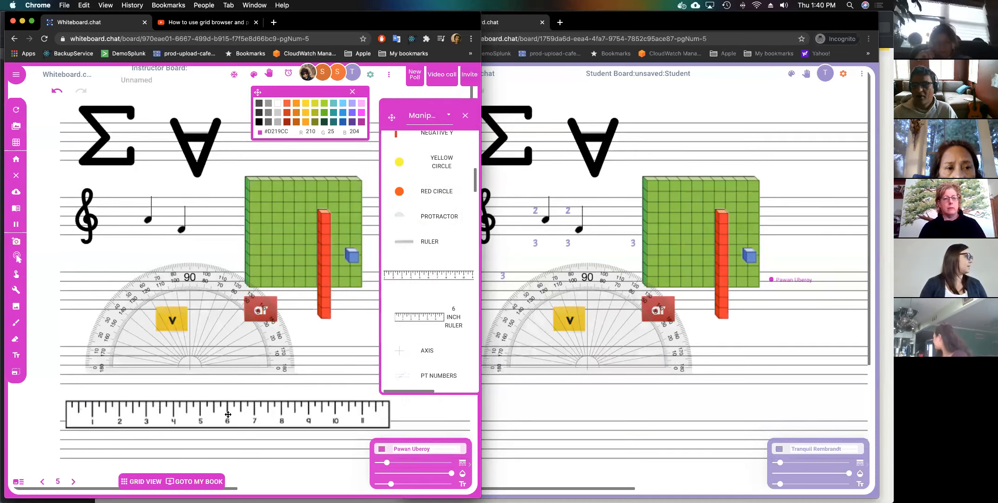
pyautogui.scroll(-3, 412, 318)
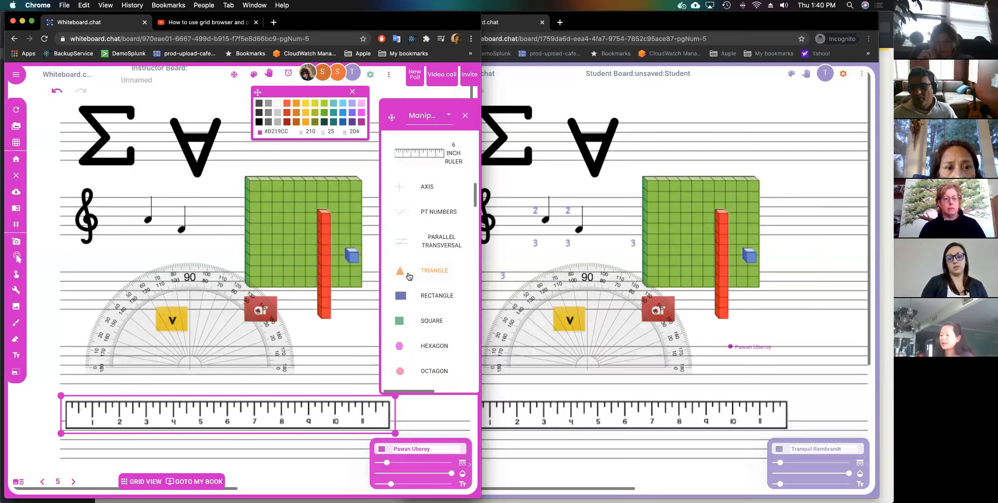
pyautogui.scroll(-4, 409, 270)
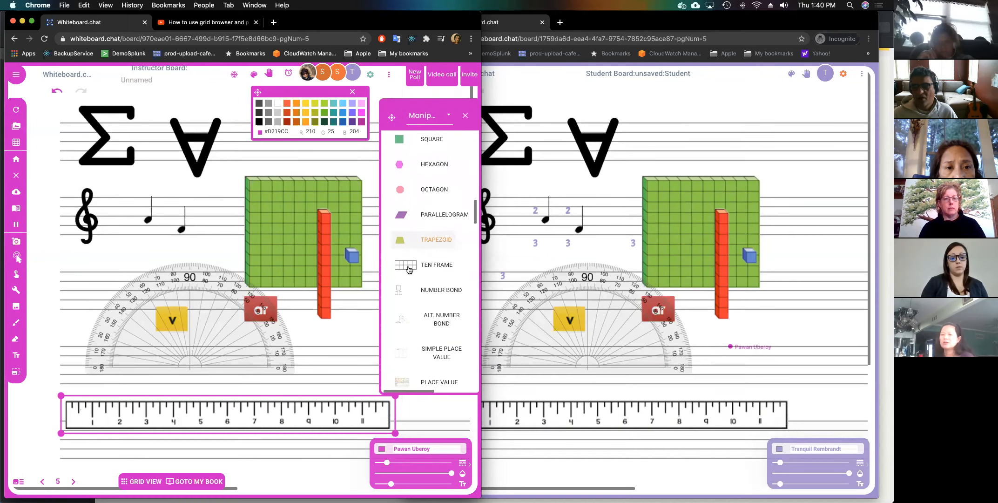
pyautogui.scroll(-2, 409, 269)
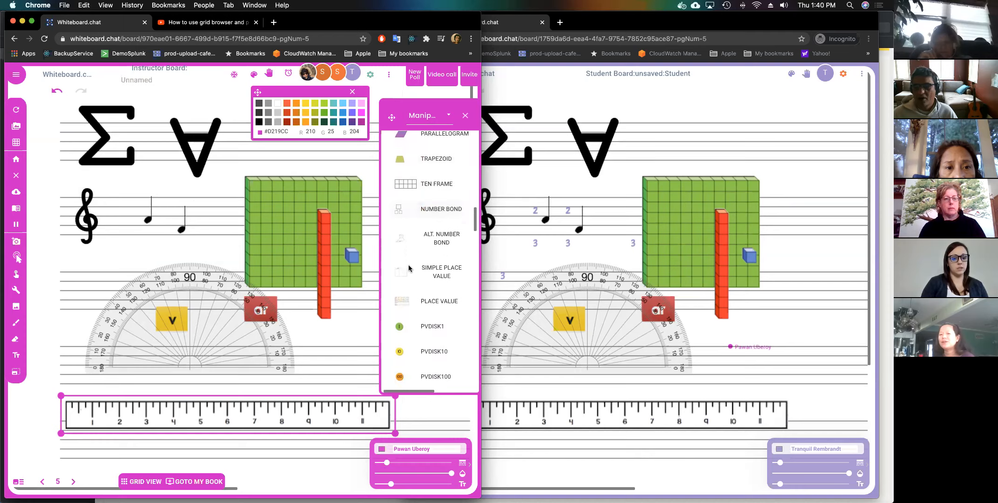
pyautogui.scroll(-3, 409, 266)
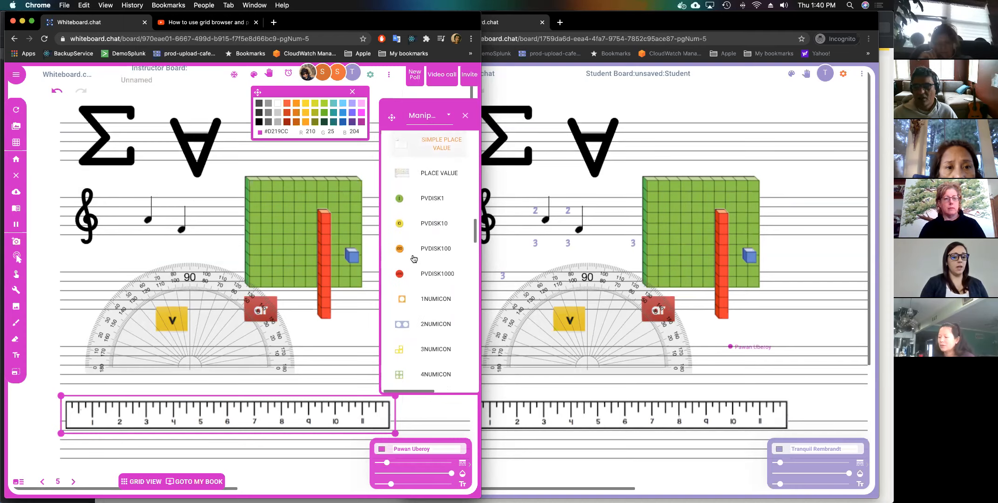
pyautogui.scroll(-2, 420, 264)
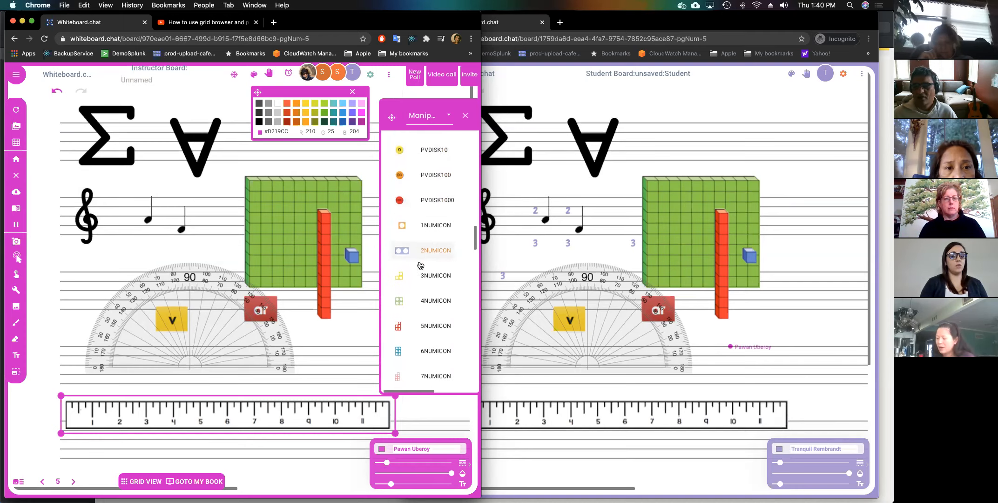
pyautogui.scroll(-6, 421, 264)
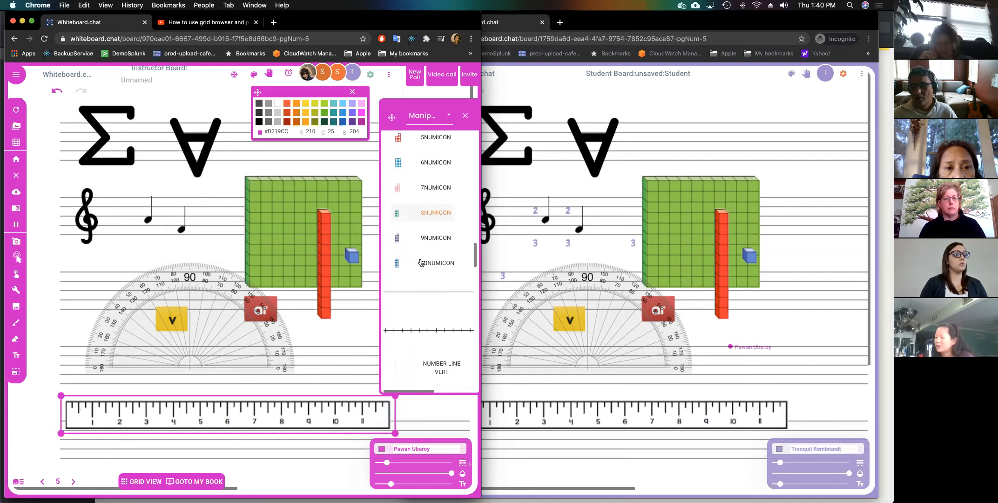
pyautogui.scroll(-1, 421, 262)
pyautogui.scroll(-6, 428, 318)
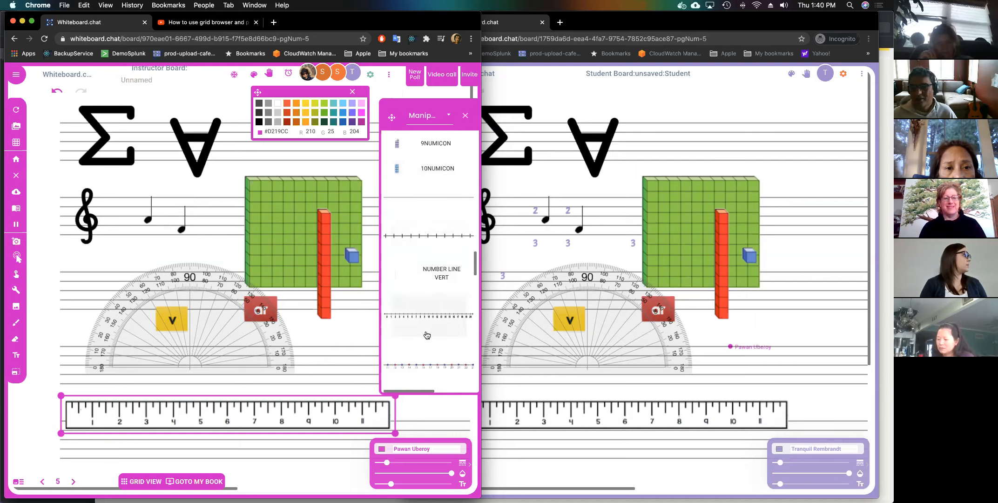
pyautogui.scroll(-5, 426, 327)
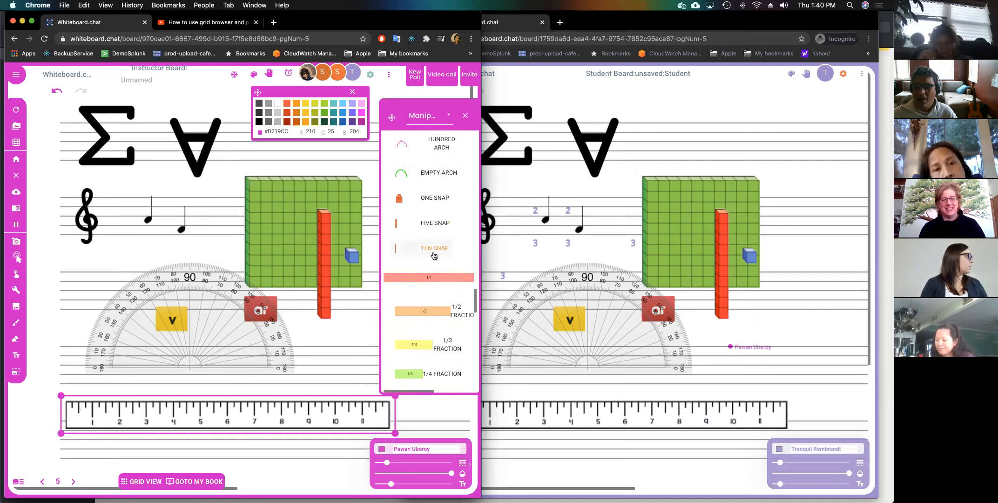
pyautogui.scroll(-5, 437, 275)
pyautogui.scroll(-6, 439, 266)
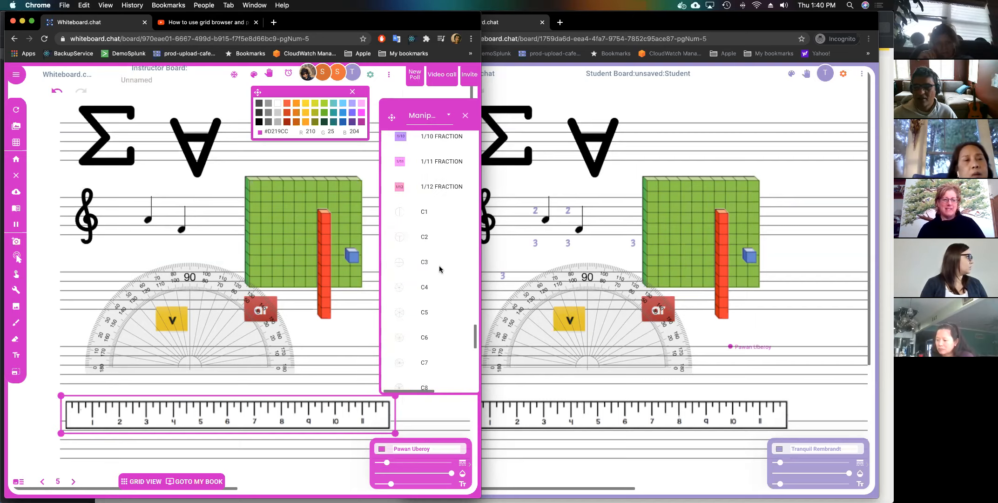
pyautogui.click(178, 306)
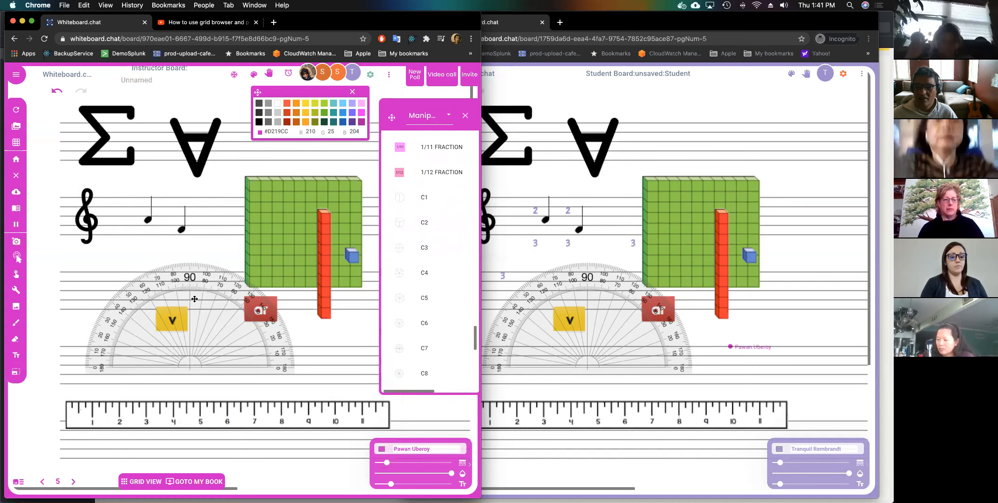
pyautogui.click(445, 120)
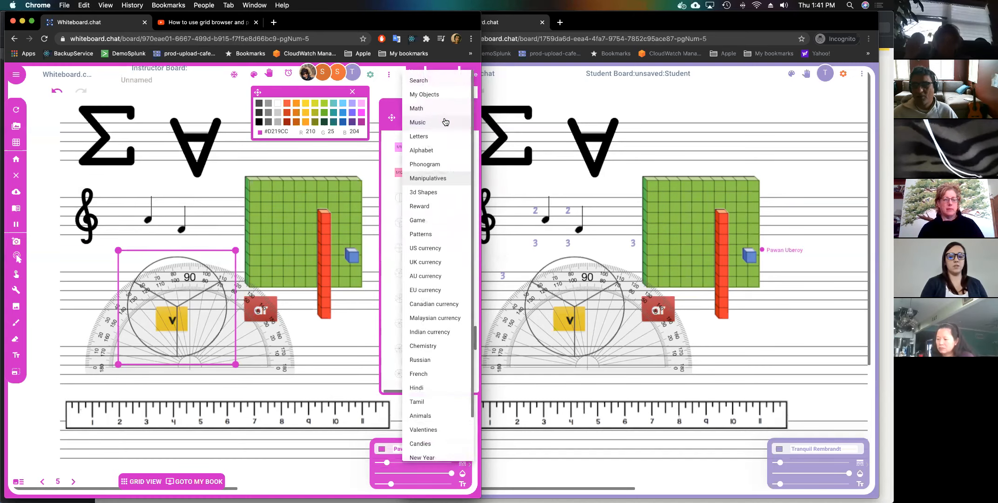
# Place a teal pyramid and a pink cube from 3d Shapes on the grid.
pyautogui.click(441, 192)
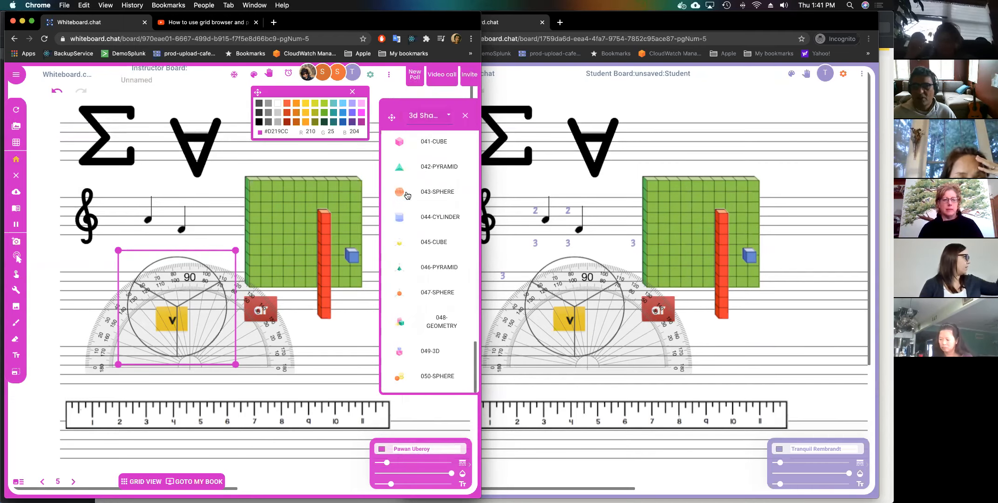
pyautogui.moveTo(400, 167); pyautogui.dragTo(290, 195)
pyautogui.click(291, 194)
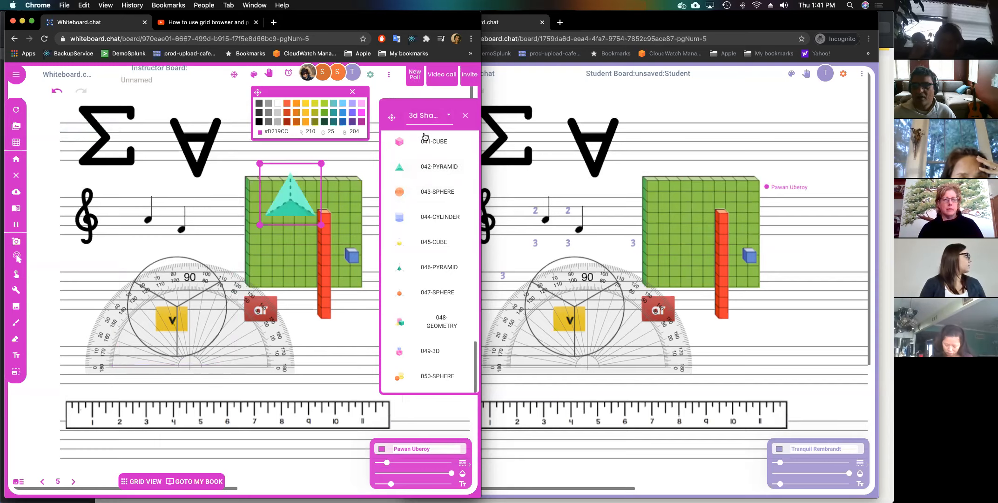
pyautogui.click(410, 140)
pyautogui.click(257, 163)
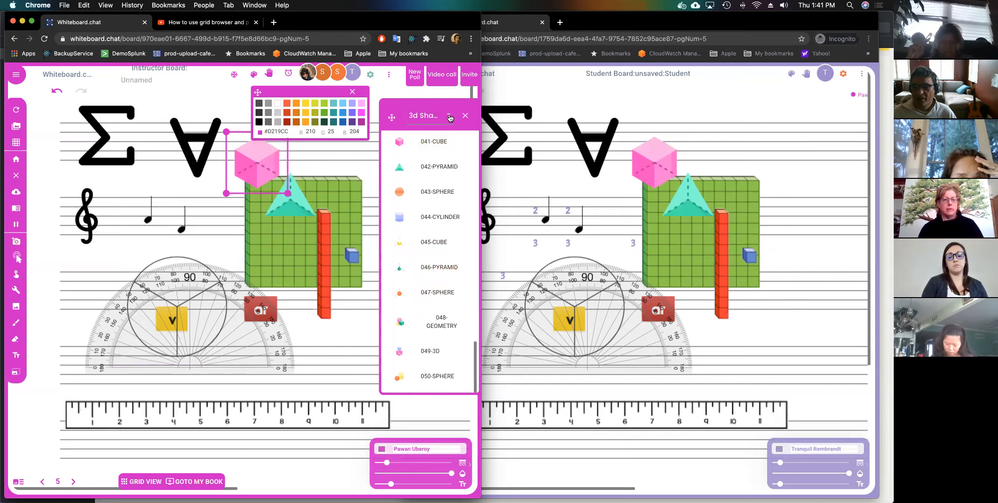
# Browse Reward and Patterns, then add a one-dollar bill and gold dollar coin from US currency.
pyautogui.click(450, 117)
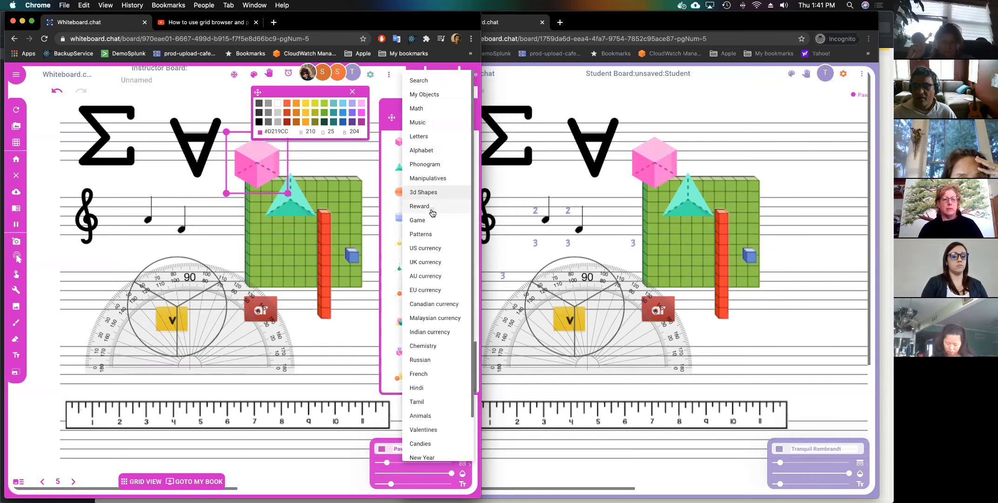
pyautogui.click(432, 206)
pyautogui.click(447, 118)
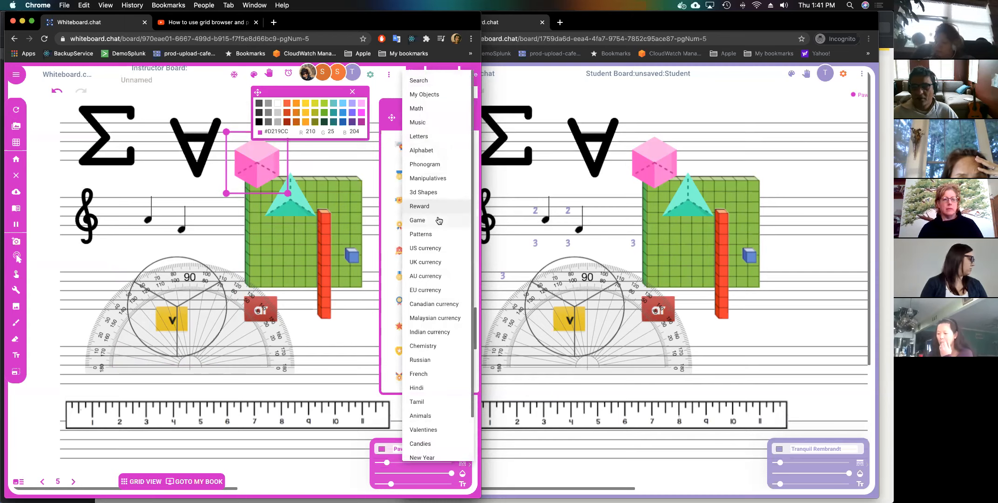
pyautogui.click(436, 234)
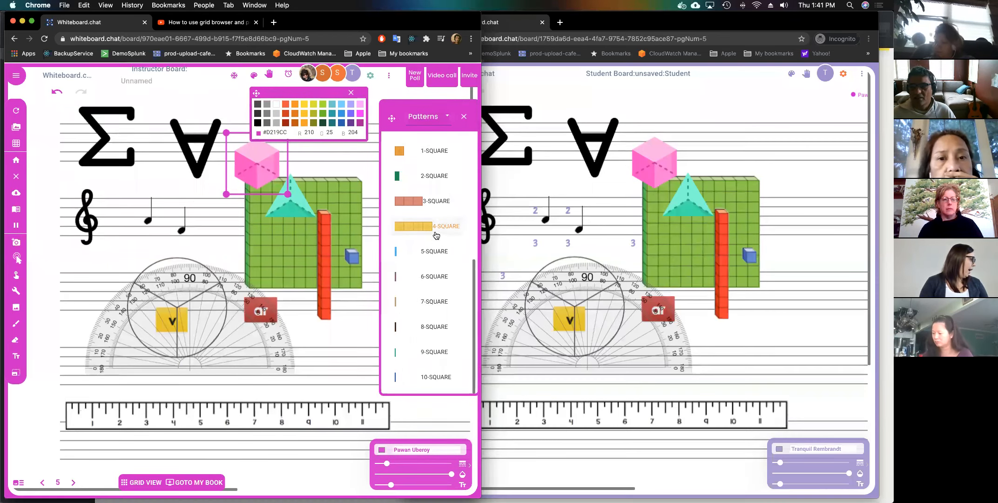
pyautogui.click(447, 116)
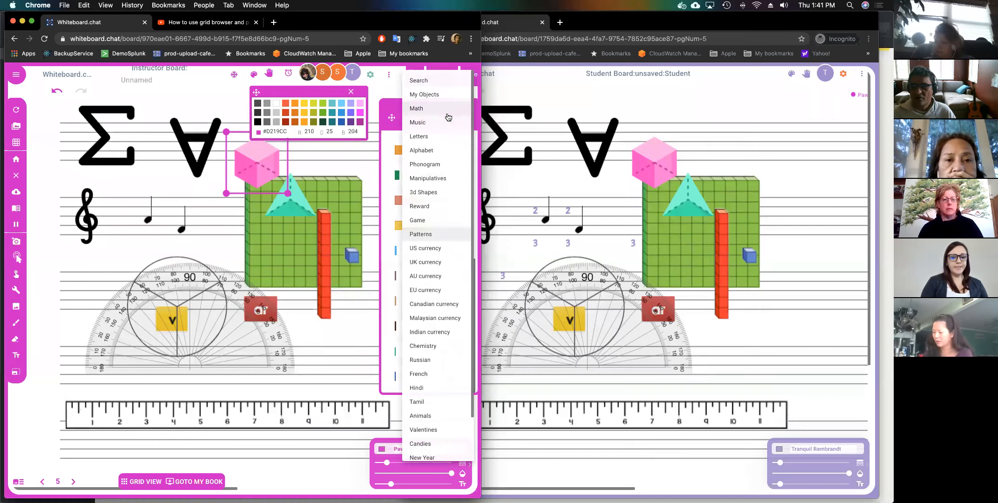
pyautogui.click(436, 249)
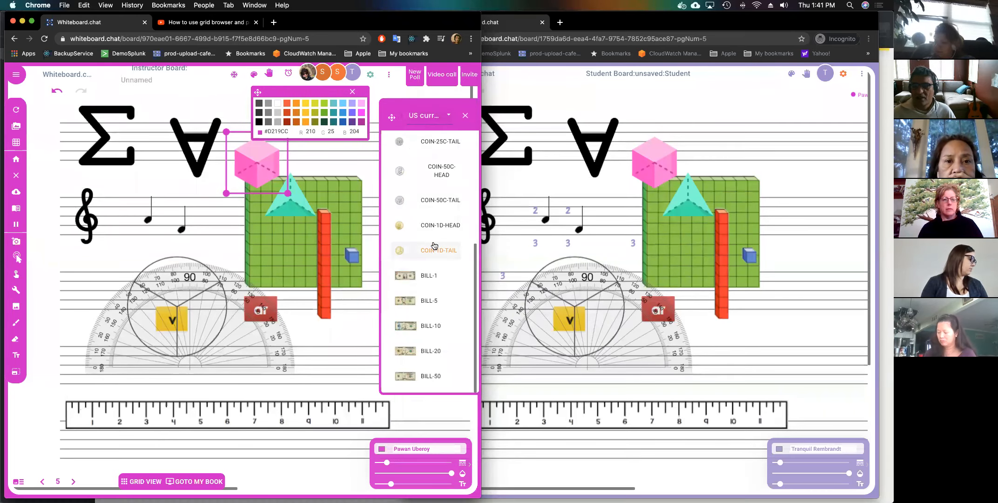
pyautogui.moveTo(428, 270); pyautogui.dragTo(298, 317)
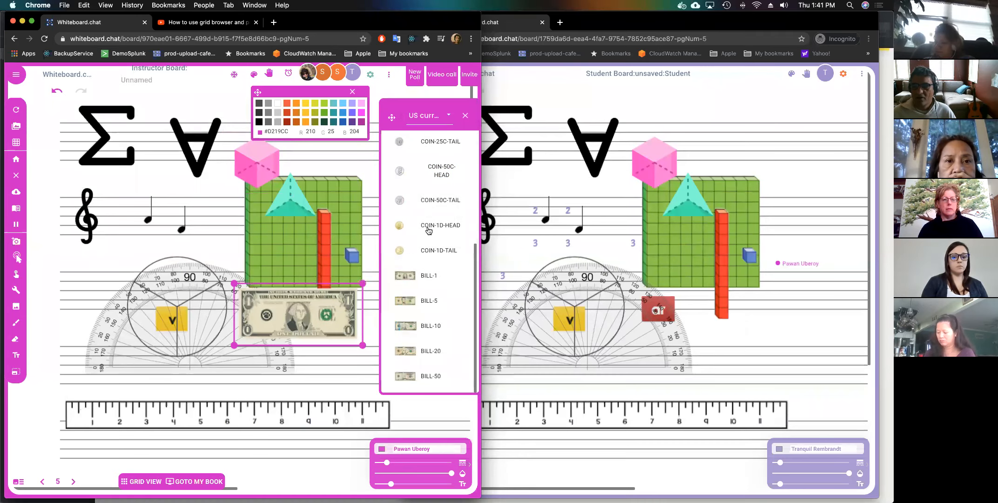
pyautogui.moveTo(382, 233); pyautogui.dragTo(302, 252)
# Add the N-V3 diagram from Chemistry, then browse to the Valentines objects.
pyautogui.click(451, 118)
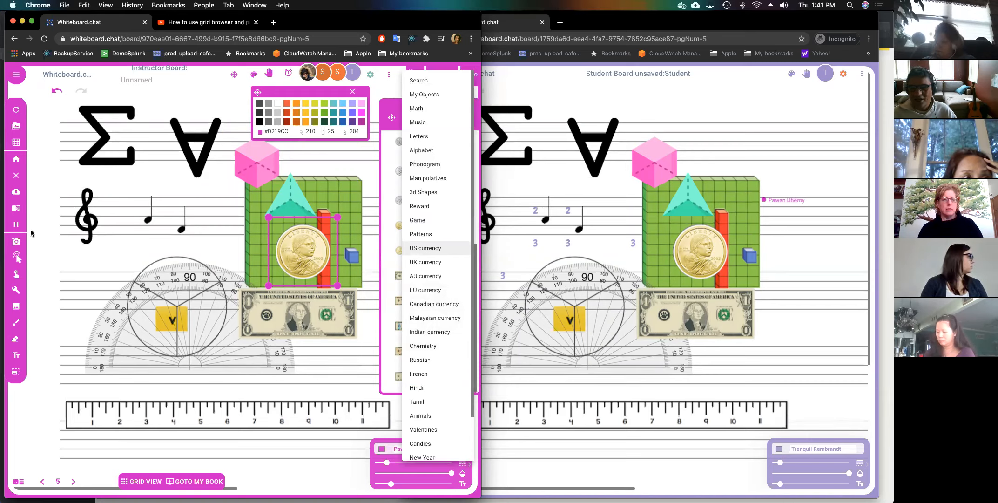
pyautogui.click(423, 345)
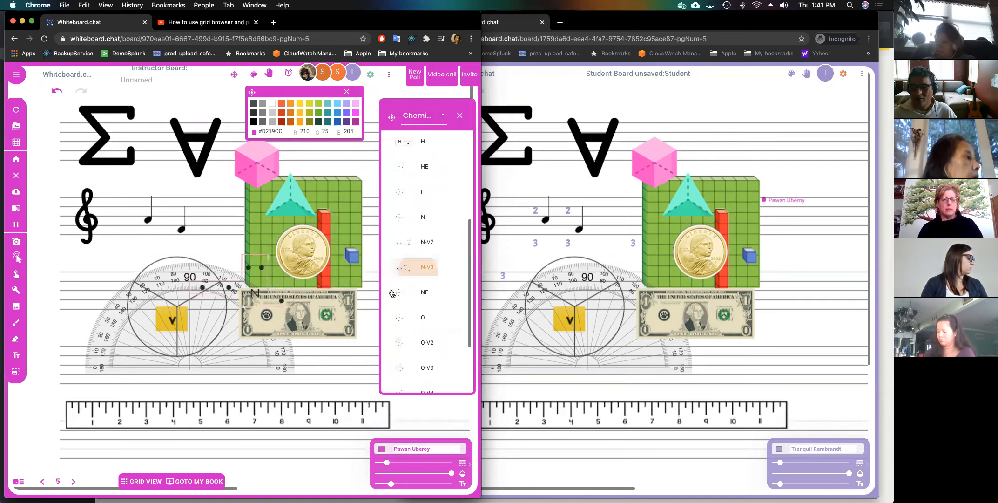
pyautogui.click(420, 275)
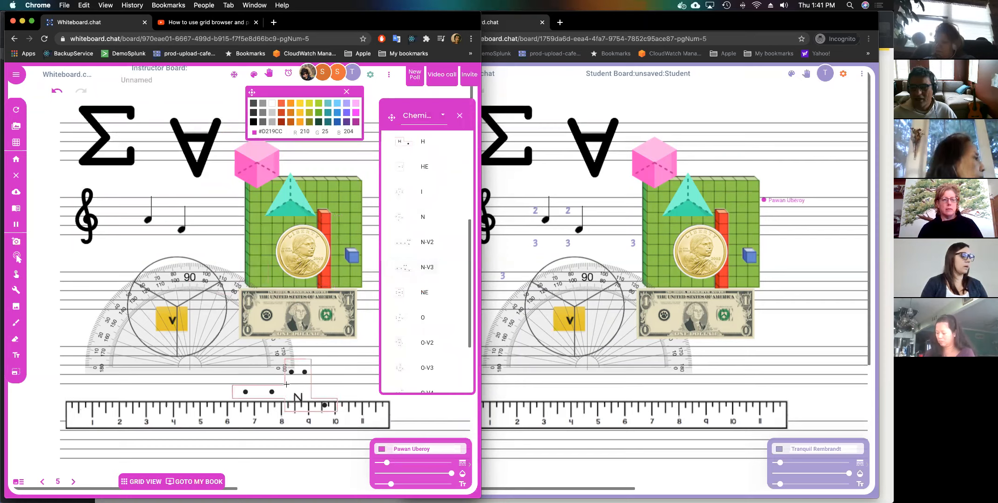
pyautogui.click(437, 124)
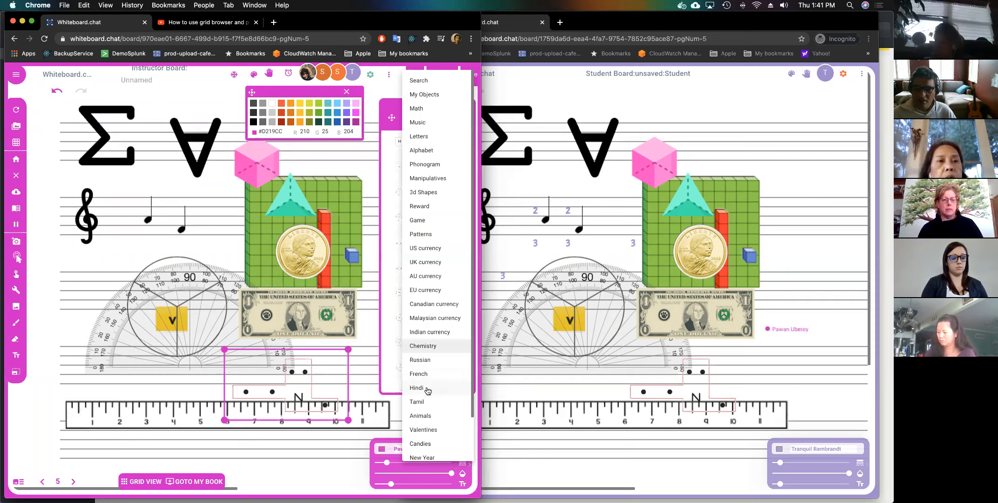
pyautogui.scroll(-3, 431, 389)
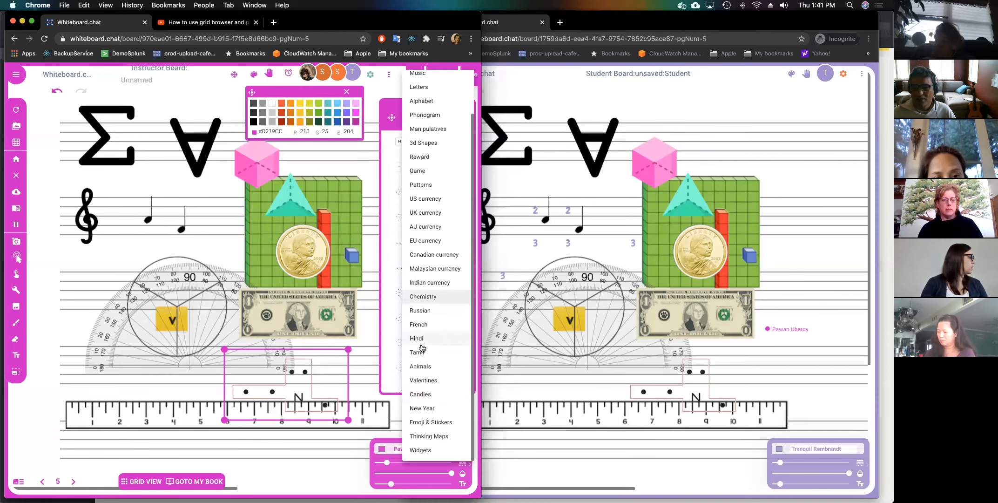
pyautogui.click(445, 380)
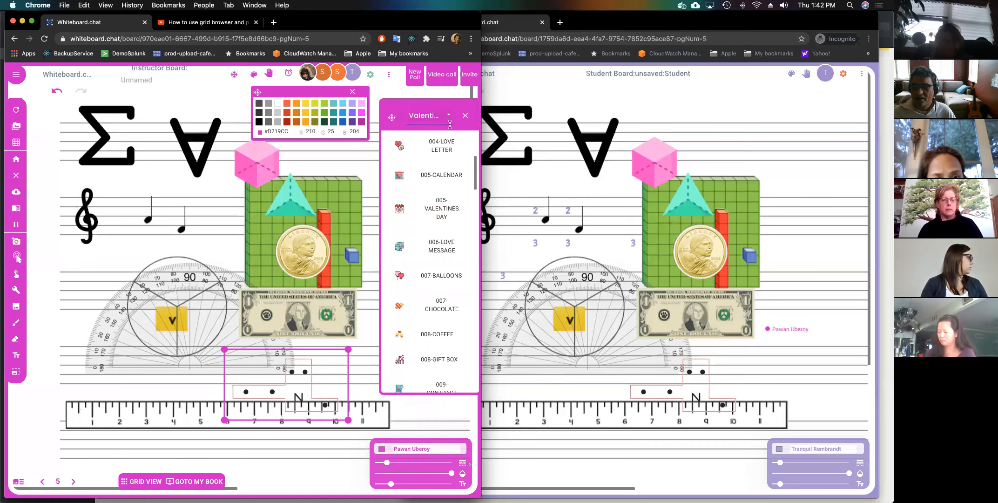
# Add the 005-BEE and 006-BEETLE animals at the board's left edge.
pyautogui.click(449, 117)
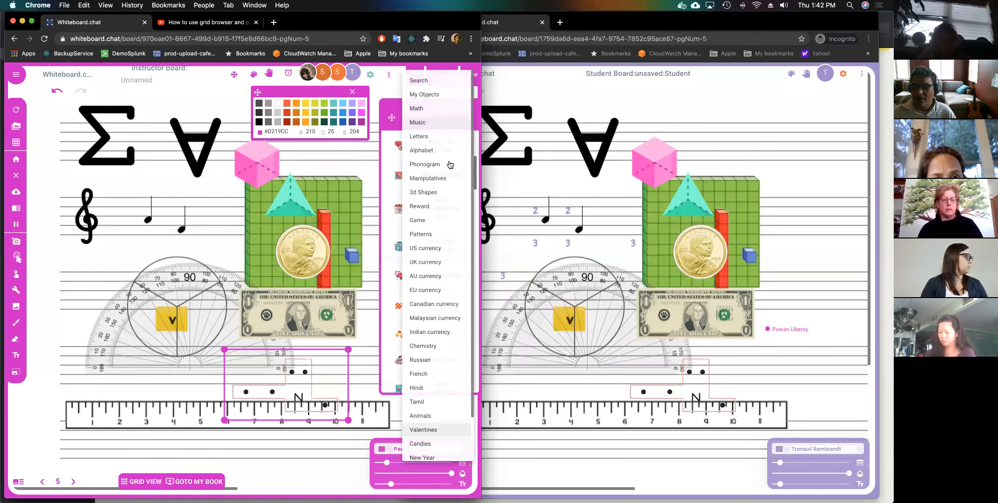
pyautogui.click(433, 416)
pyautogui.click(419, 167)
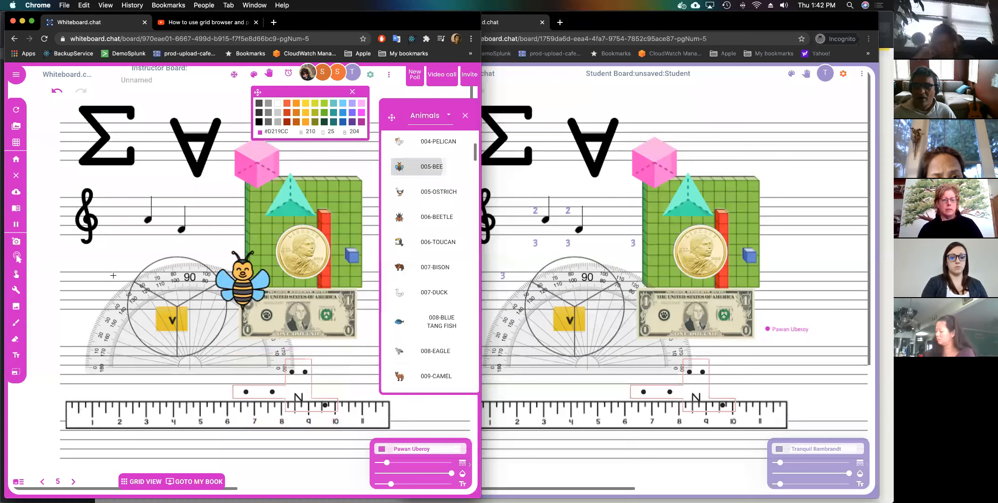
pyautogui.click(113, 276)
pyautogui.click(396, 219)
pyautogui.click(77, 378)
# Animate the bee with Rotate and the beetle with Move.
pyautogui.click(78, 306)
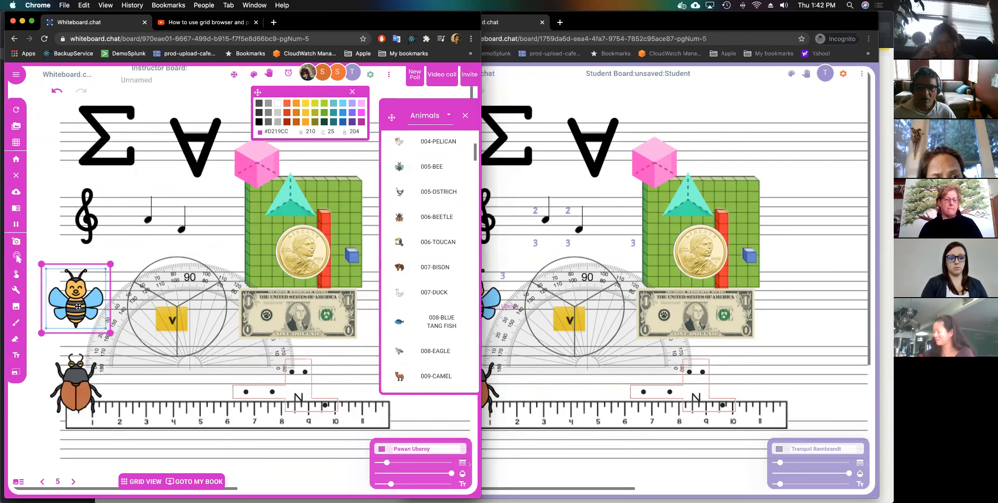
pyautogui.rightClick(79, 306)
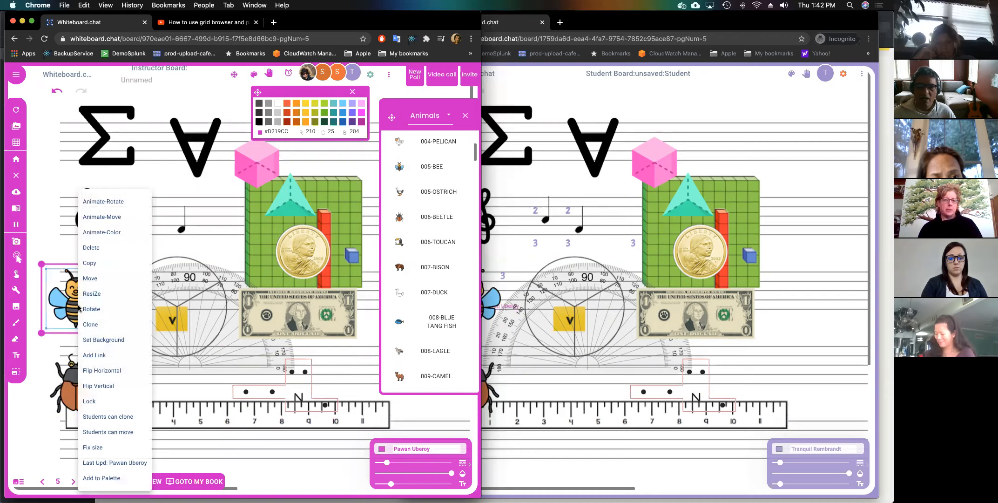
pyautogui.click(99, 201)
pyautogui.doubleClick(72, 366)
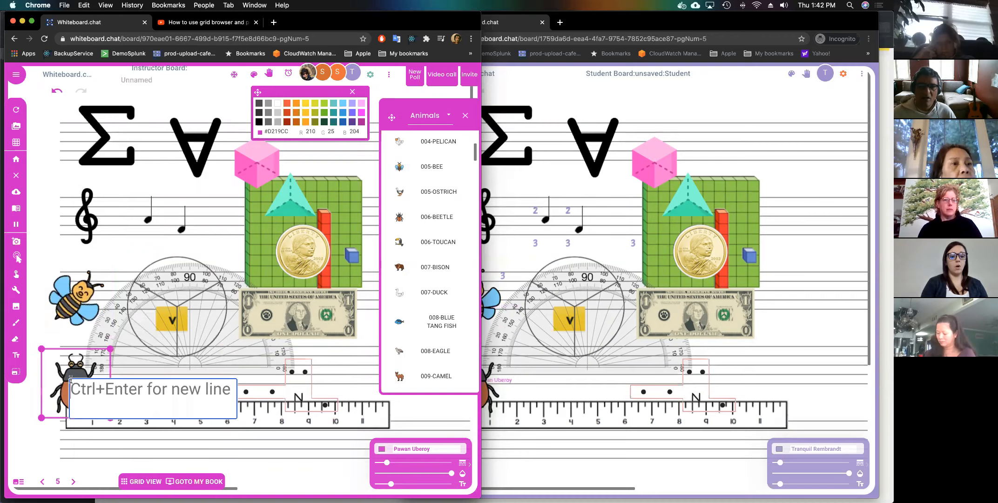
pyautogui.click(15, 385)
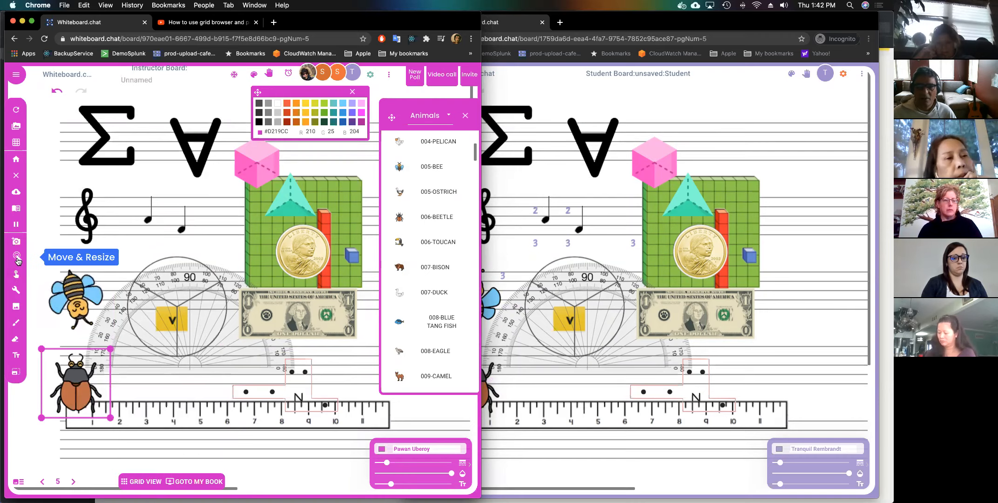
pyautogui.click(17, 277)
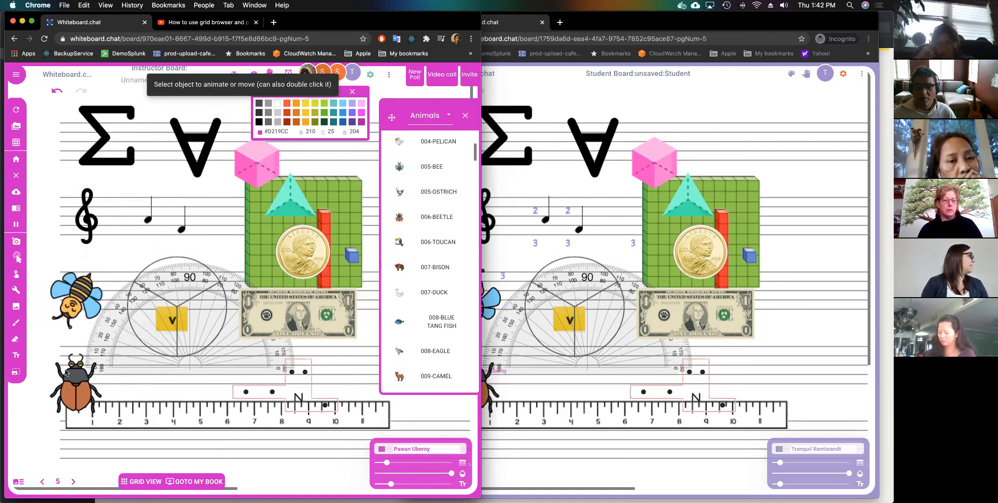
pyautogui.click(65, 371)
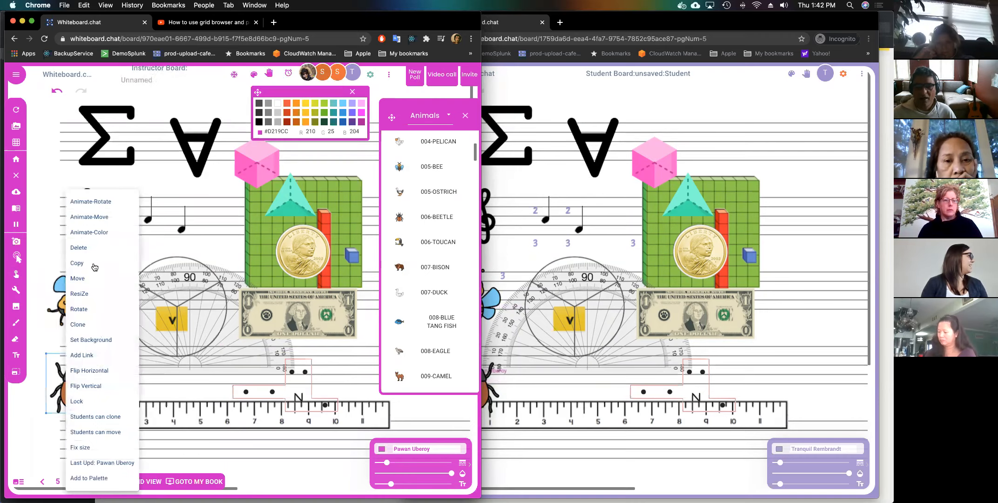
pyautogui.click(96, 217)
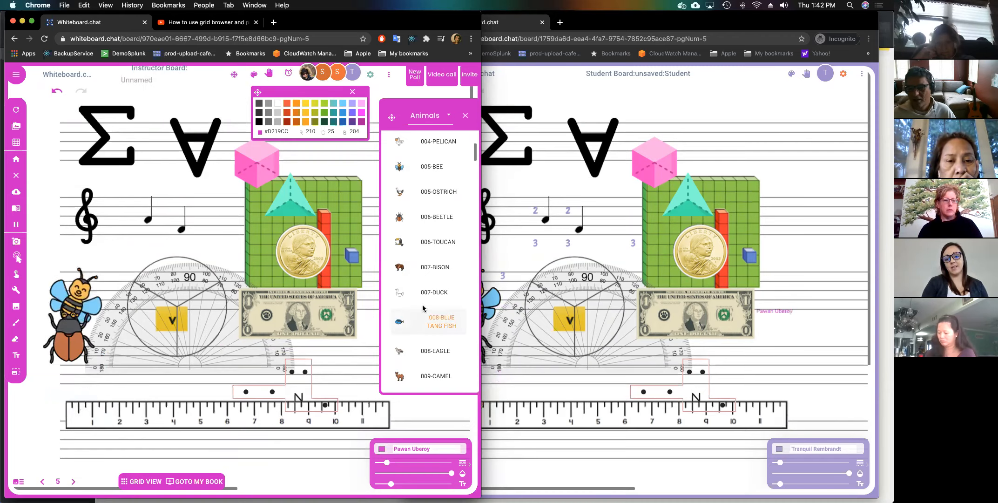
# Switch the object categories to Emoji & Stickers.
pyautogui.click(450, 121)
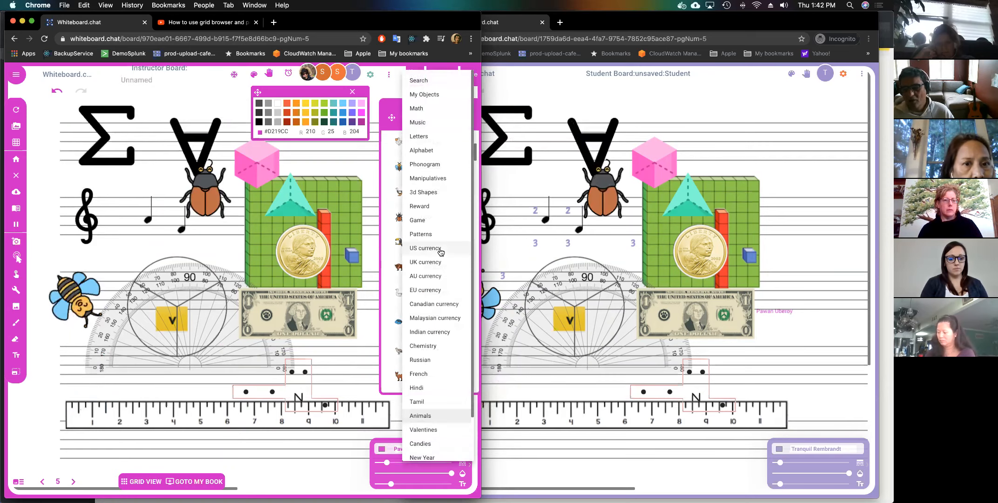
pyautogui.scroll(-2, 441, 251)
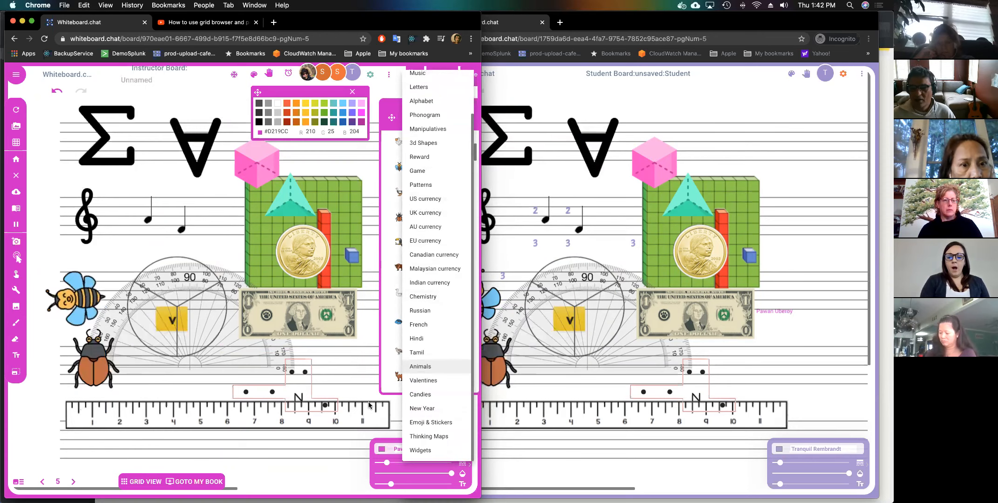
pyautogui.click(436, 422)
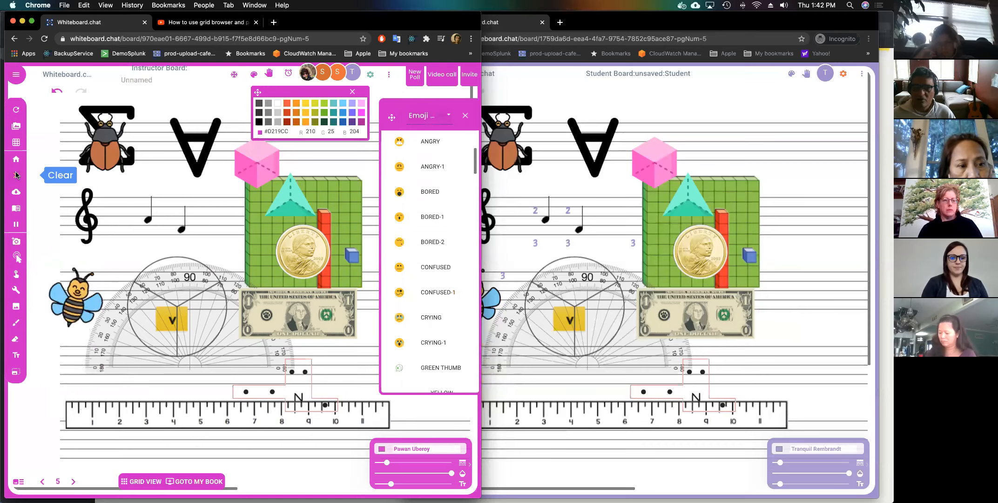
# Clear the board for everyone, then browse Thinking Maps and the Widgets objects.
pyautogui.click(16, 175)
pyautogui.click(280, 294)
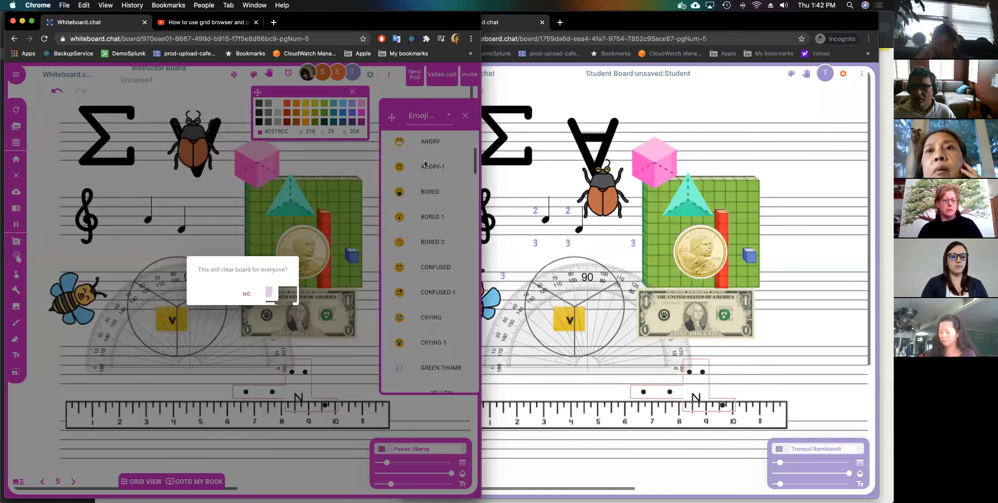
pyautogui.click(448, 122)
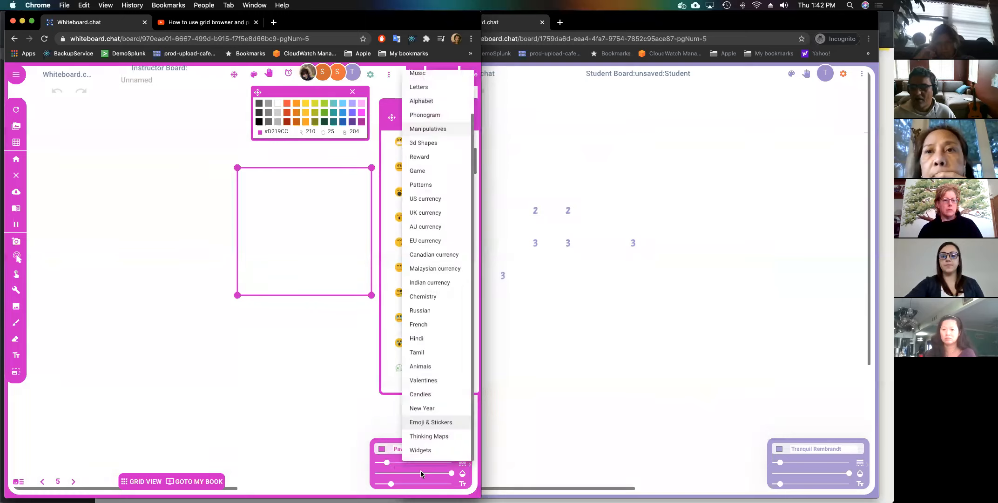
pyautogui.click(426, 437)
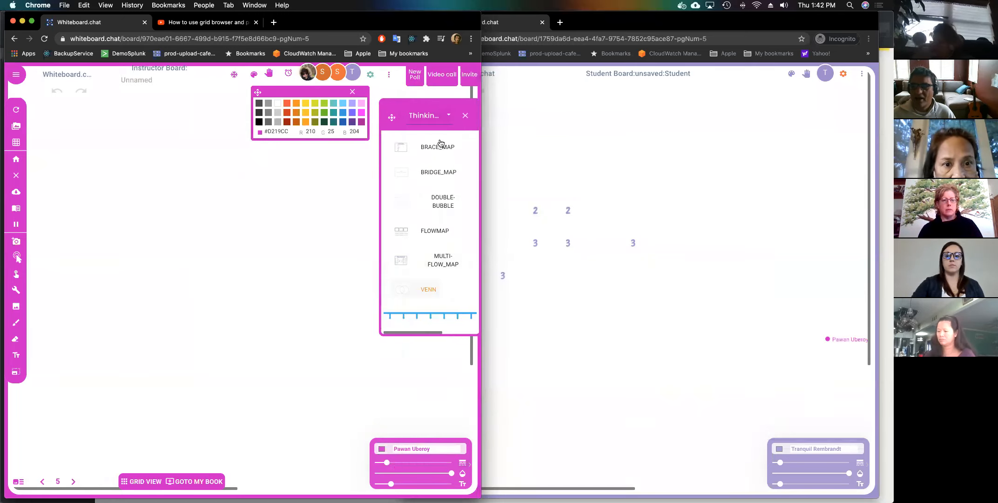
pyautogui.click(448, 120)
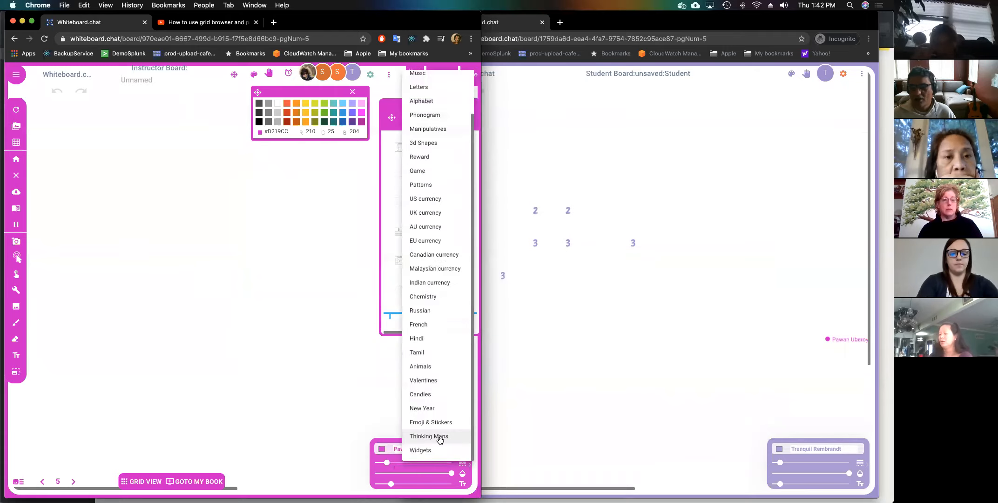
pyautogui.click(435, 450)
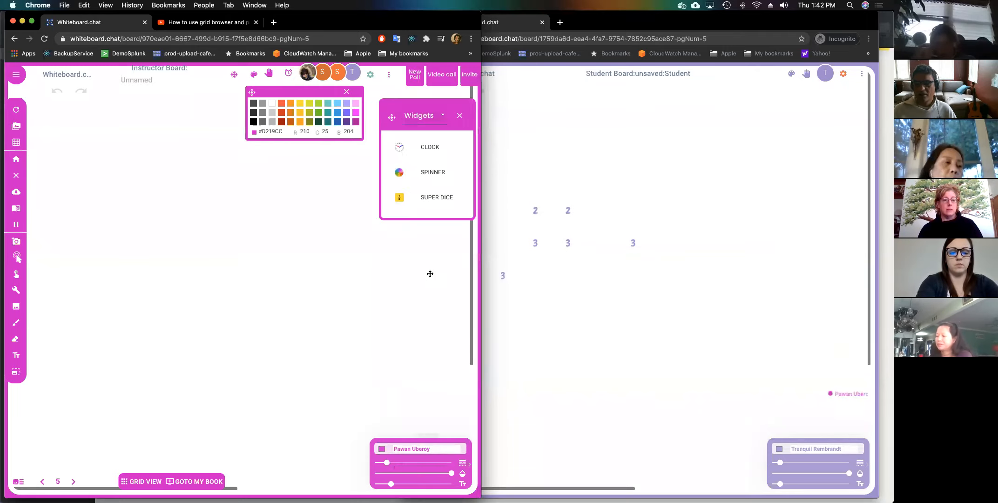
# Add a spinner wheel and open its list of results for editing.
pyautogui.click(411, 173)
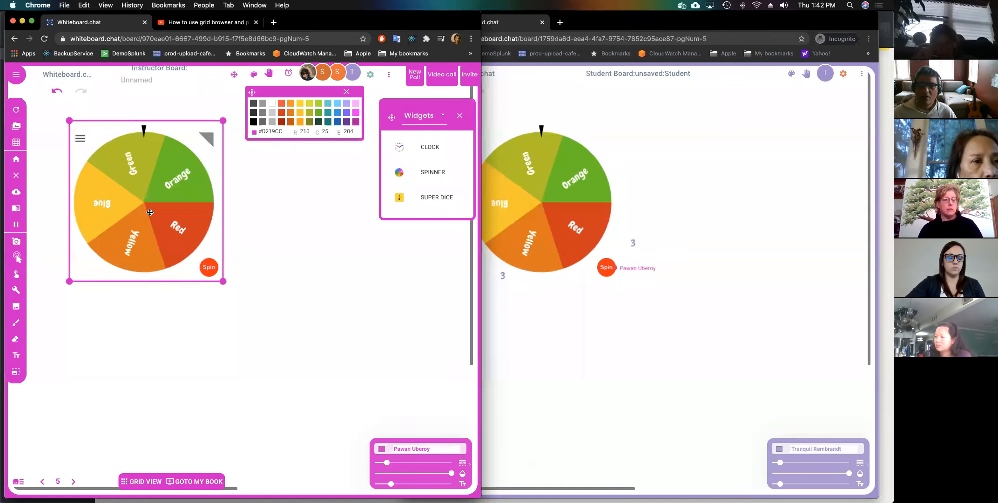
pyautogui.click(79, 138)
pyautogui.click(118, 232)
pyautogui.click(189, 296)
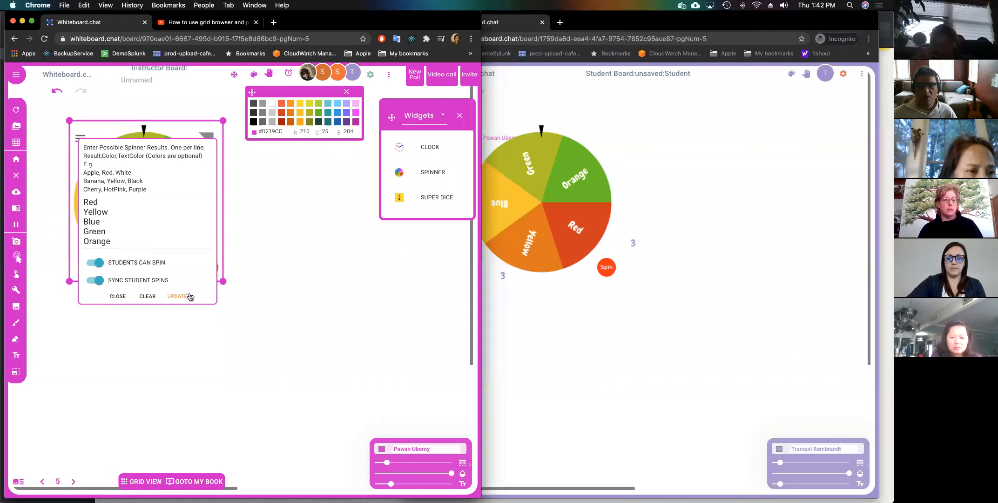
pyautogui.click(145, 231)
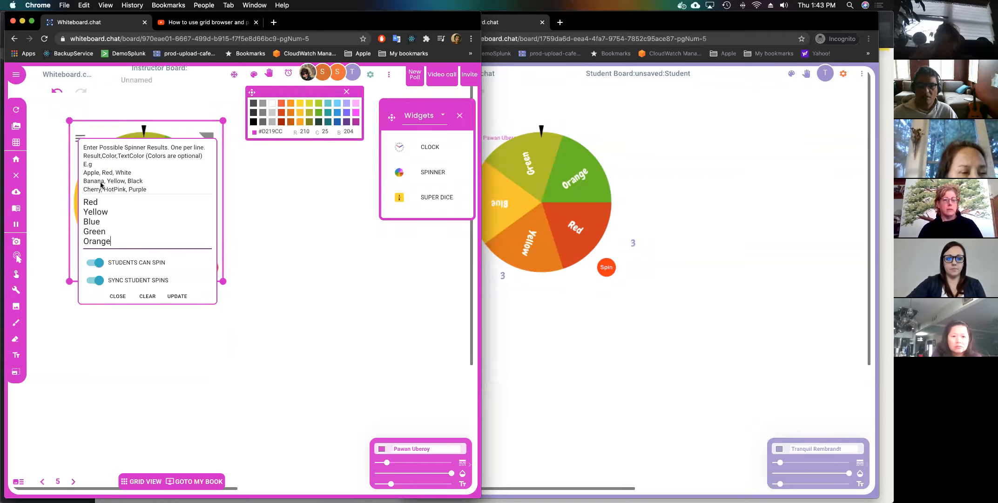
# Replace the spinner's colour results with the students' first names, one per line, and apply.
pyautogui.press('super+a')
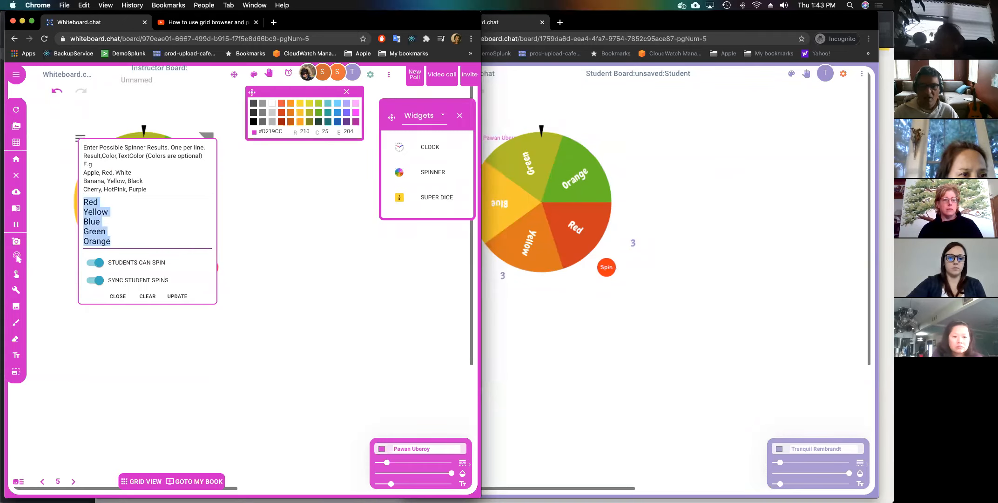
pyautogui.write('PAwan')
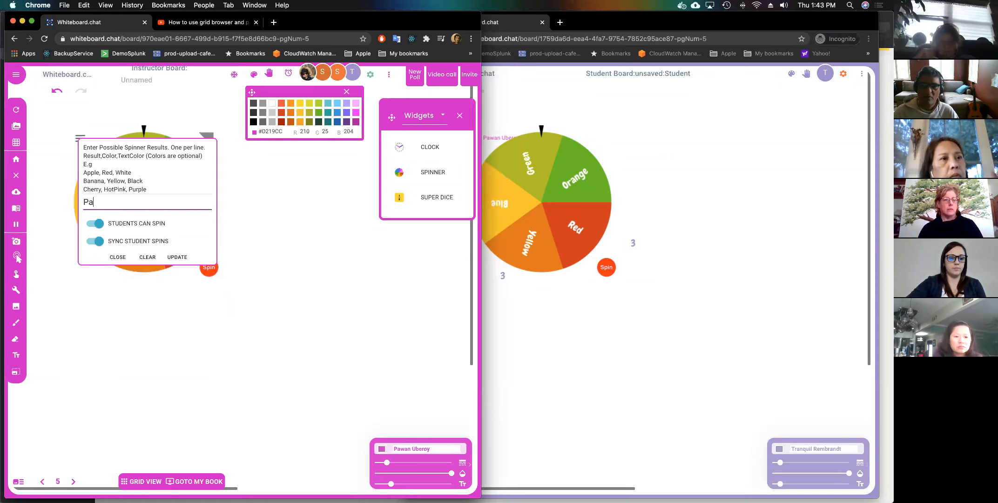
pyautogui.write('an')
pyautogui.press('Return')
pyautogui.write('Sid')
pyautogui.press('Return')
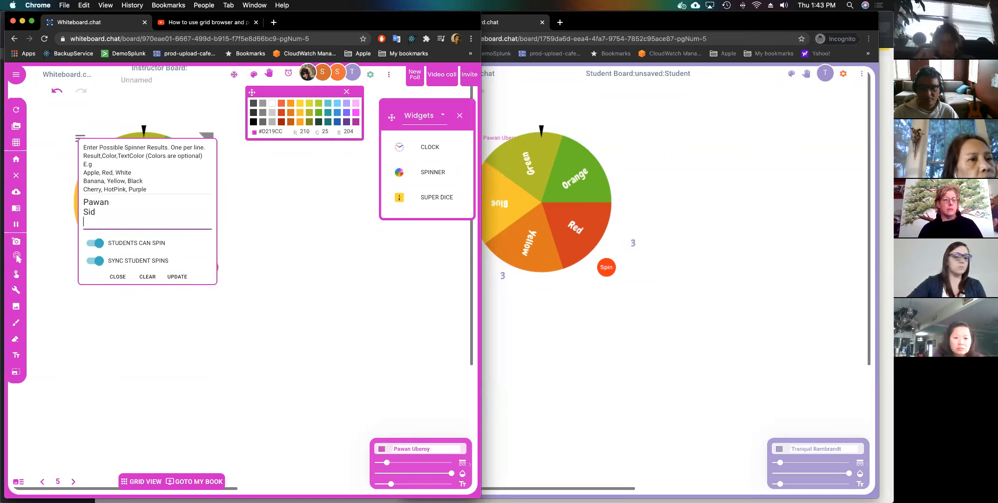
pyautogui.write('Misha')
pyautogui.press('Return')
pyautogui.write('Mi')
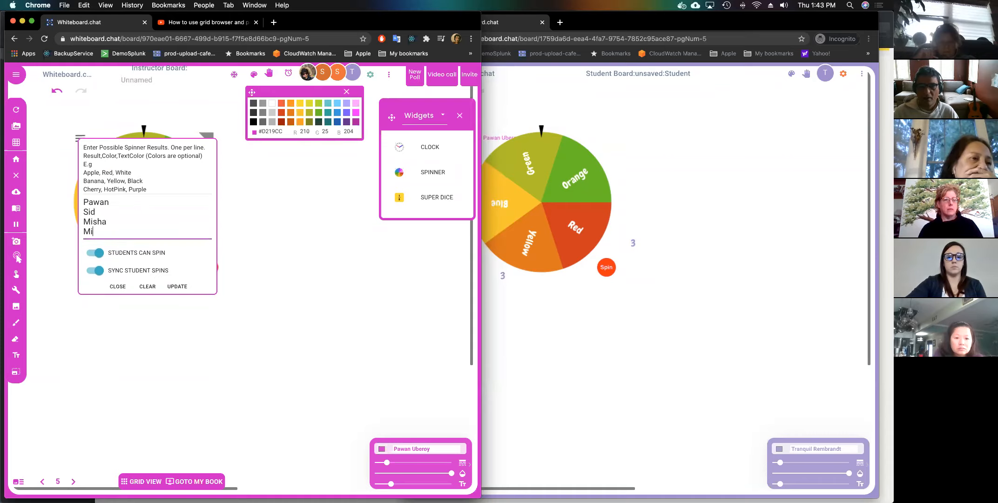
pyautogui.write('na')
pyautogui.press('Return')
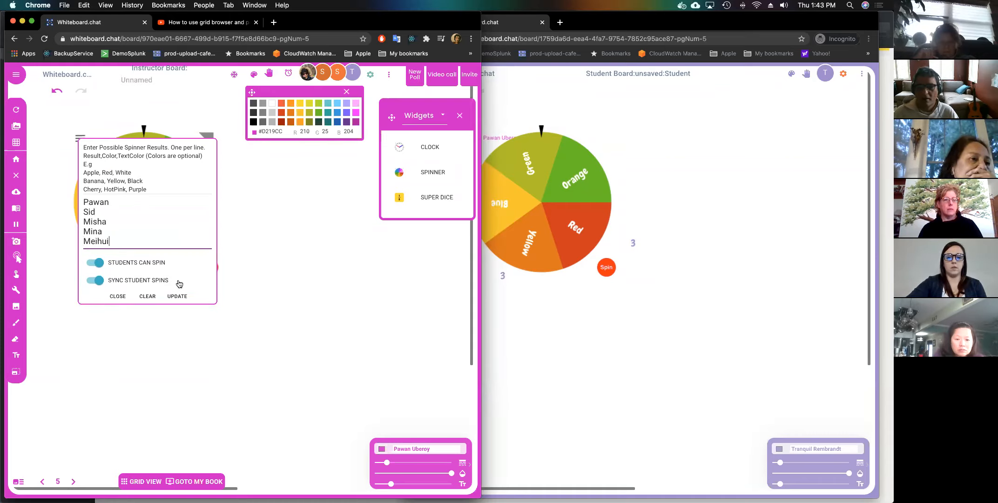
pyautogui.click(177, 296)
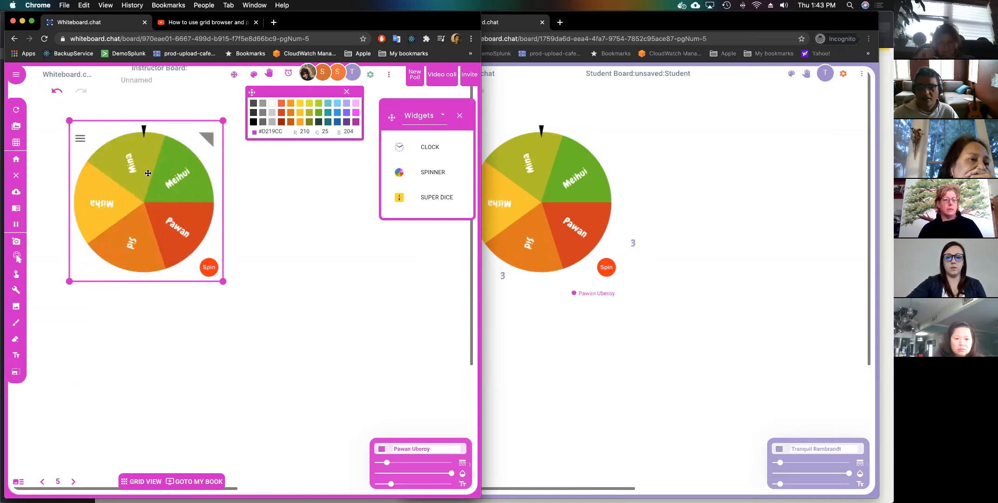
# Spin the name wheel, then add a clock with its minute hand at about 5.
pyautogui.click(208, 267)
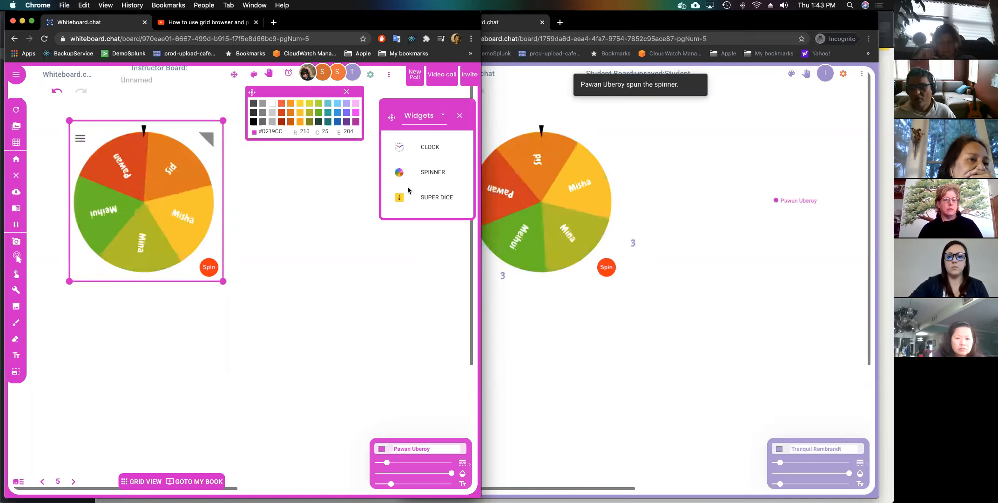
pyautogui.click(406, 150)
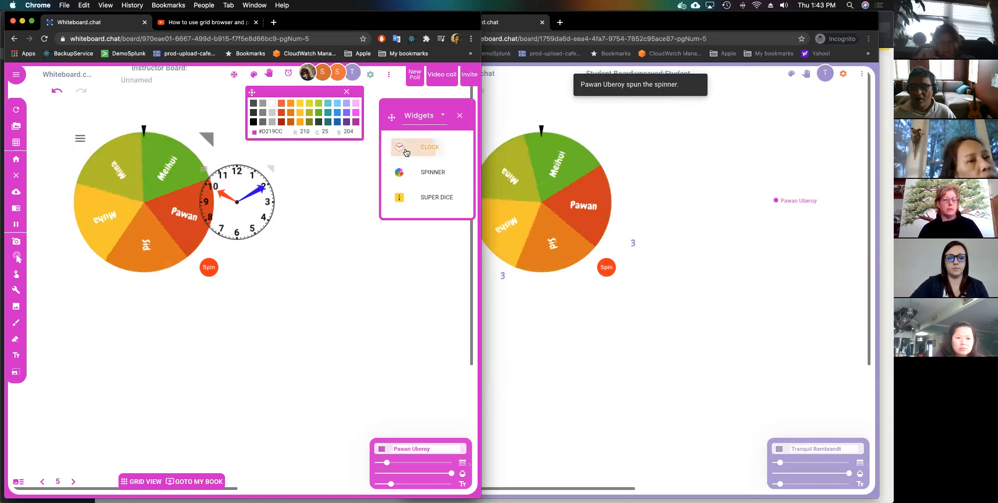
pyautogui.click(254, 213)
pyautogui.moveTo(254, 213); pyautogui.dragTo(252, 228)
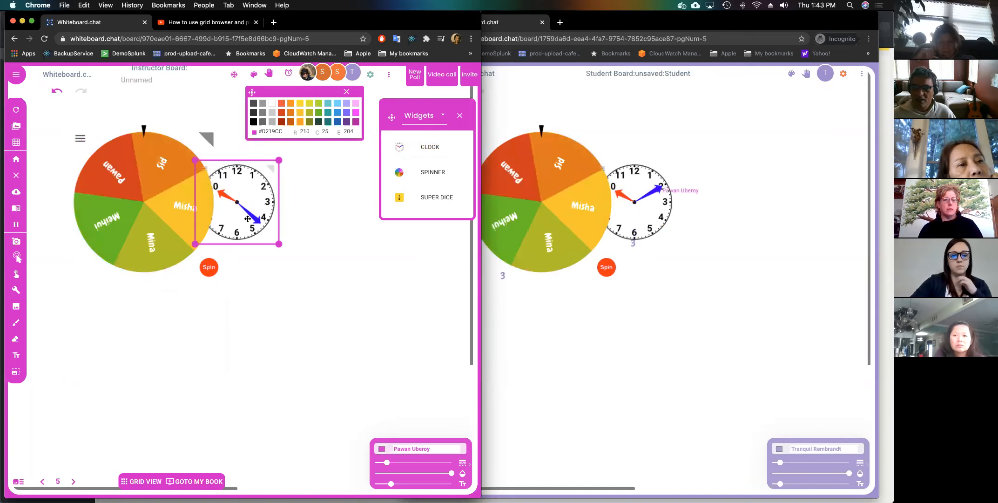
# Add a dice widget, move the spinner down and right, and delete the clock.
pyautogui.click(393, 198)
pyautogui.click(205, 266)
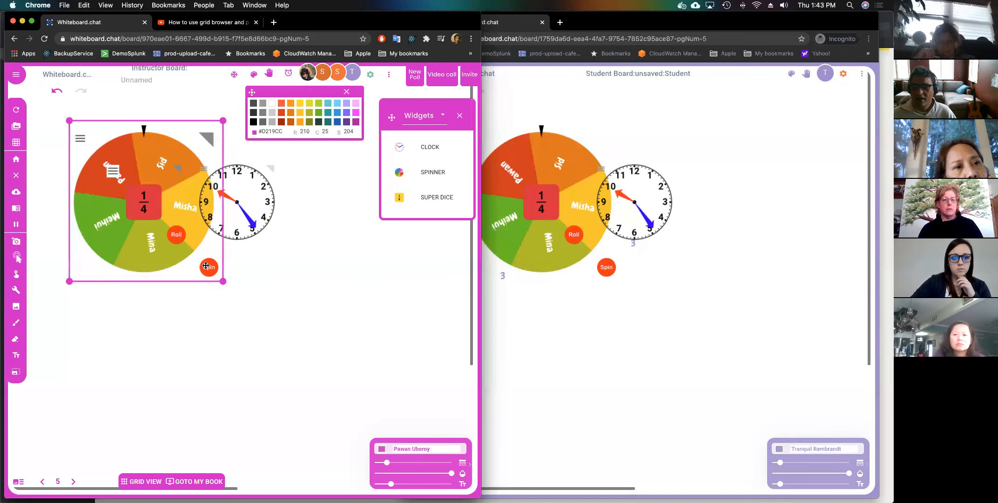
pyautogui.click(210, 140)
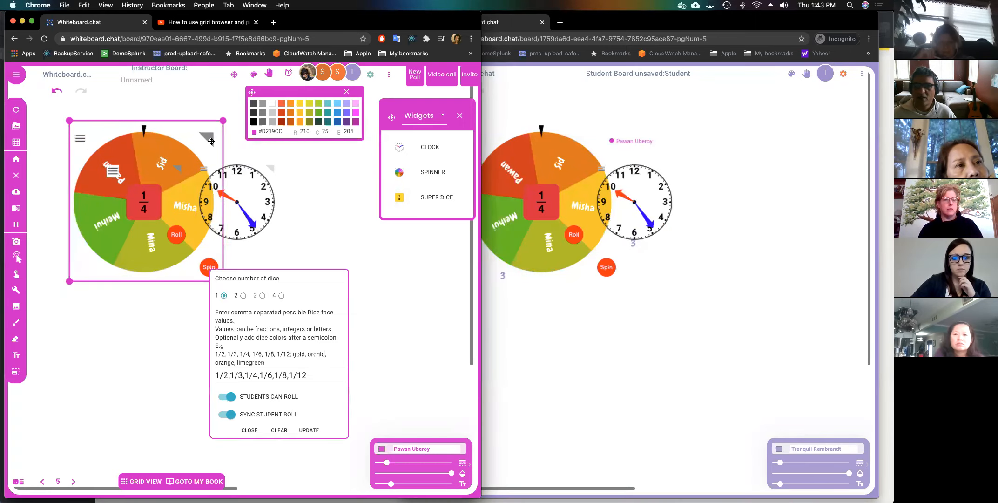
pyautogui.moveTo(211, 141); pyautogui.dragTo(424, 287)
pyautogui.click(269, 168)
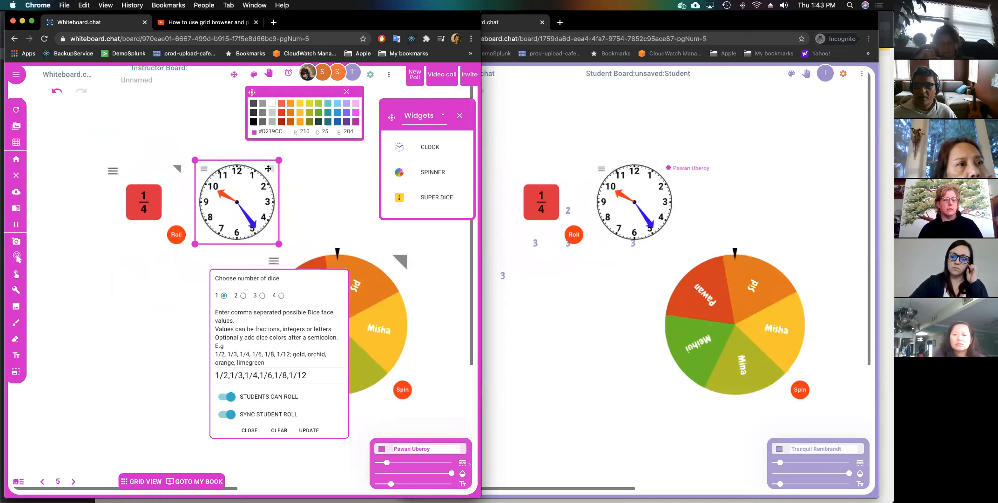
pyautogui.press('Delete')
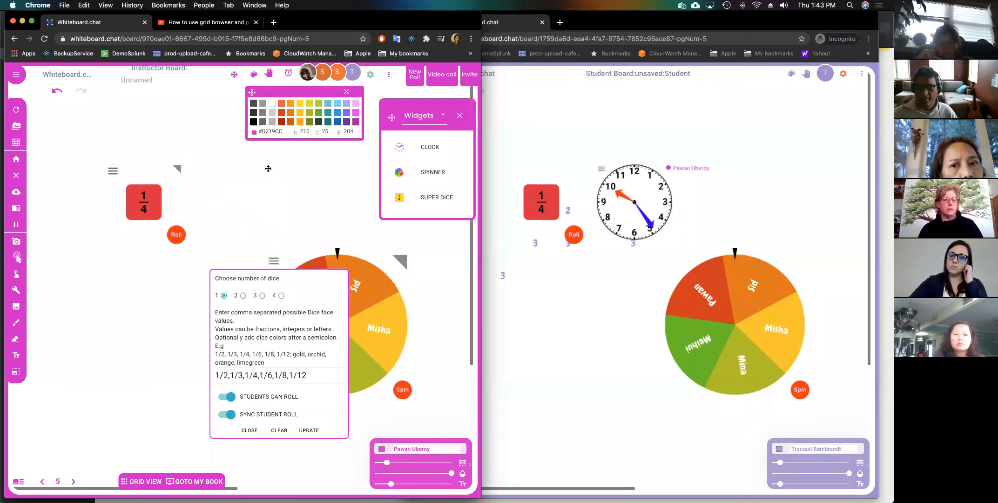
# Switch the dice widget to three dice and roll them.
pyautogui.click(111, 171)
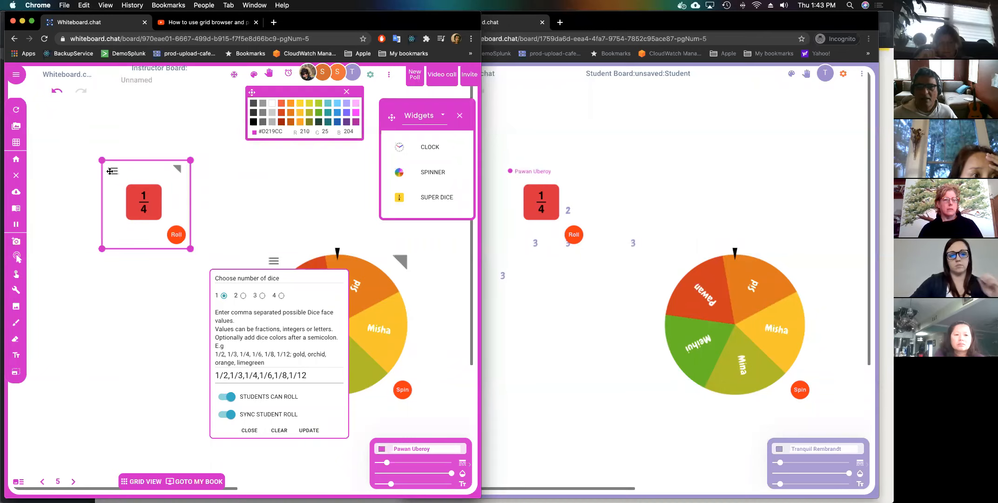
pyautogui.click(110, 171)
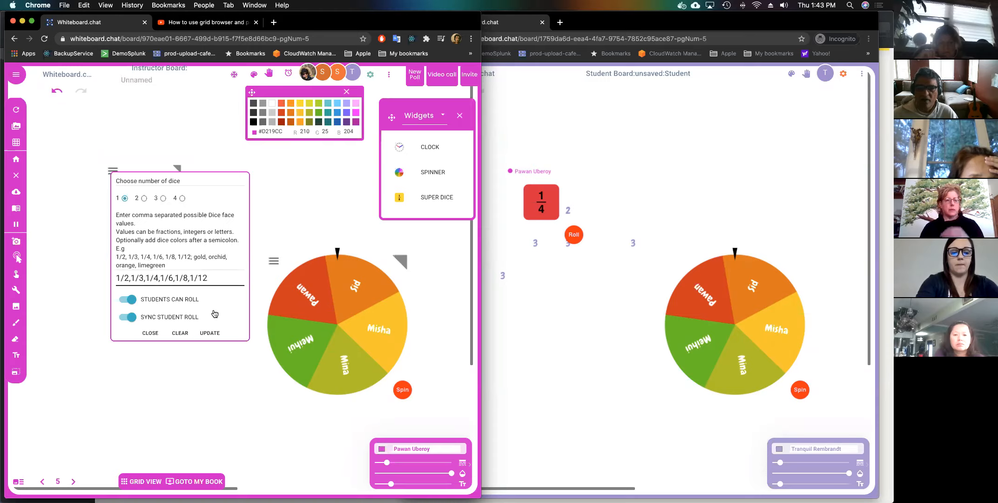
pyautogui.click(210, 333)
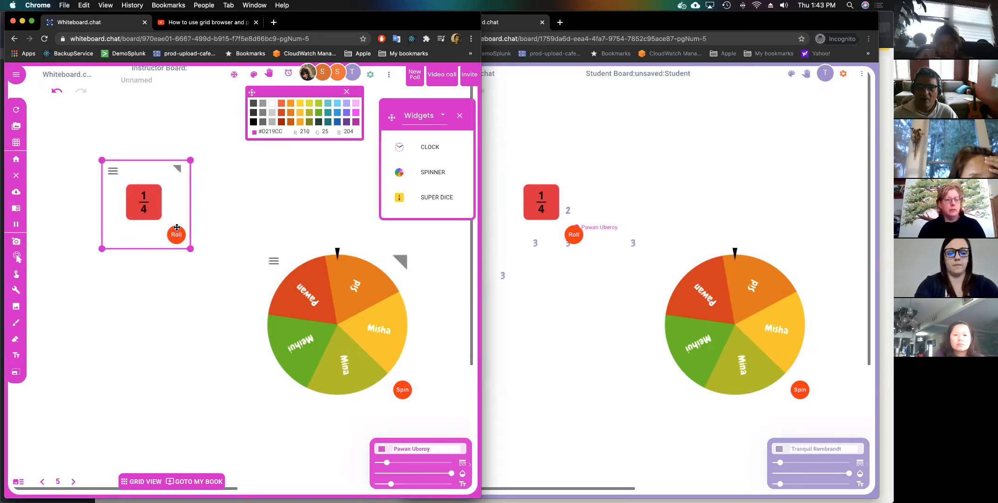
pyautogui.click(177, 229)
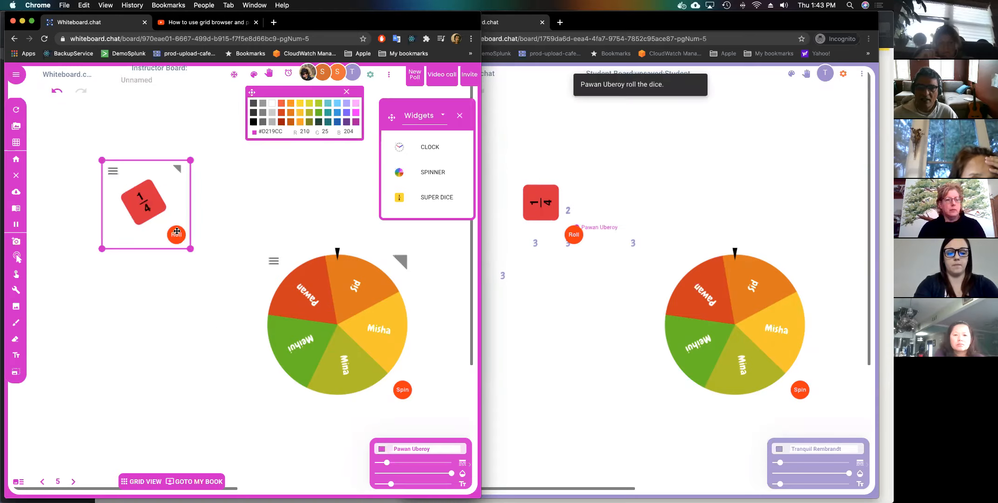
pyautogui.click(112, 170)
pyautogui.click(166, 199)
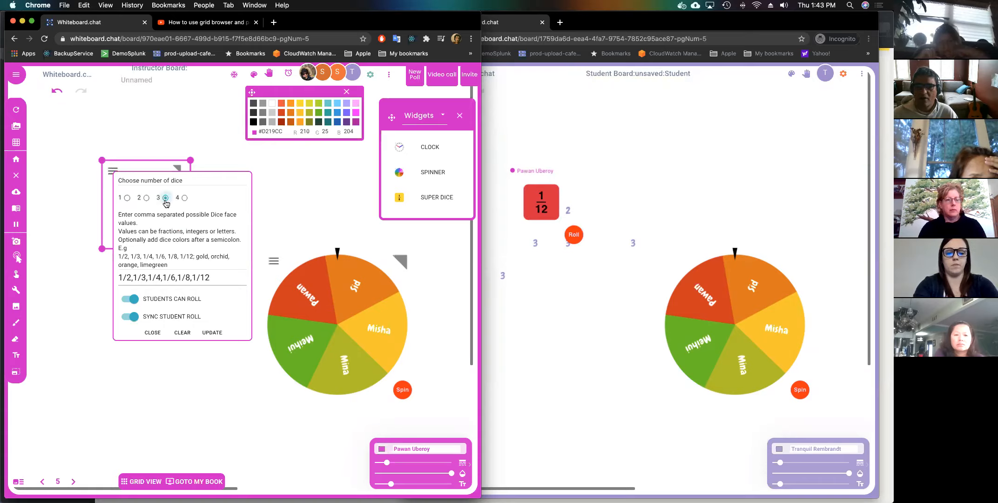
pyautogui.click(215, 332)
pyautogui.click(265, 235)
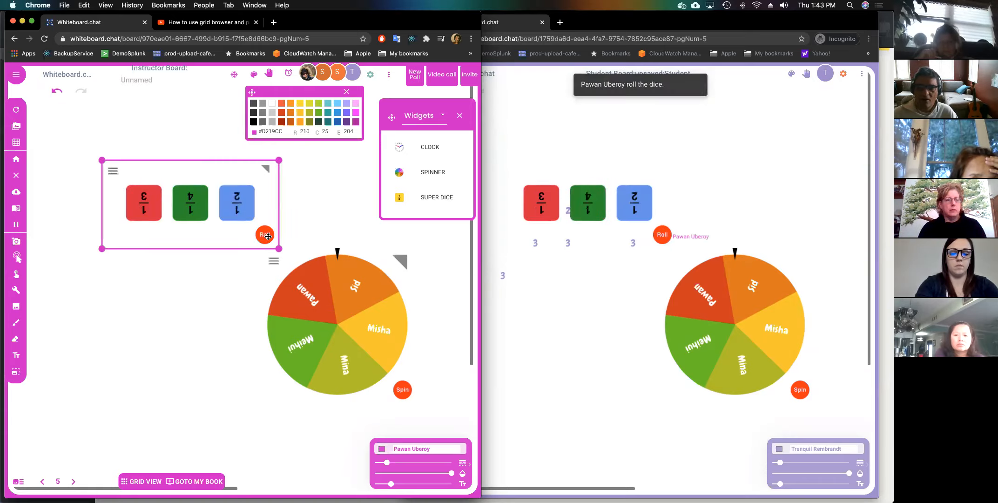
# Change the dice face values and roll the three dice again.
pyautogui.click(112, 169)
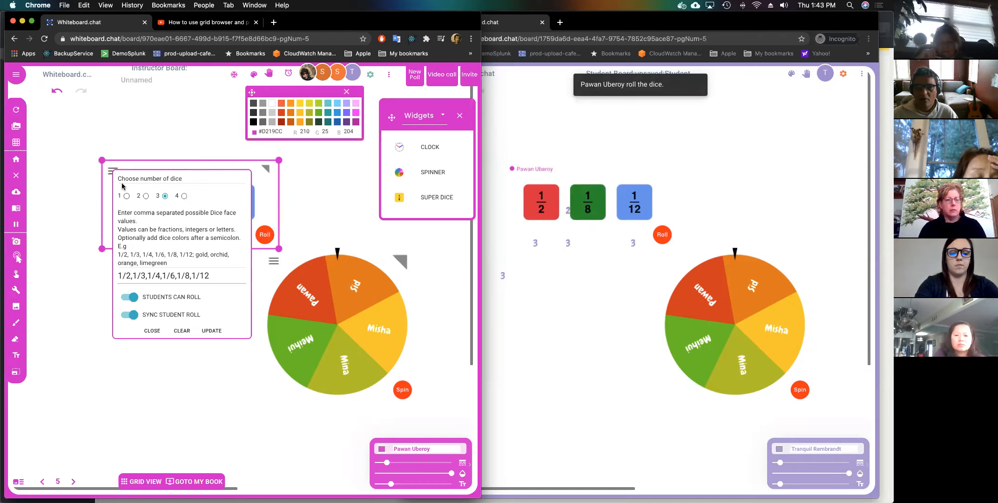
pyautogui.tripleClick(160, 276)
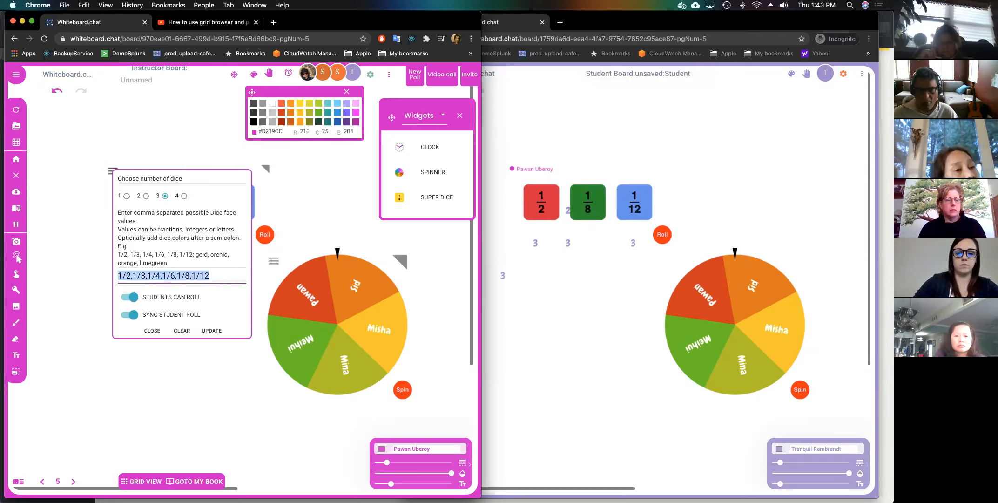
pyautogui.write('1,2,3')
pyautogui.press('BackSpace')
pyautogui.press('BackSpace')
pyautogui.press('BackSpace')
pyautogui.press('BackSpace')
pyautogui.press('BackSpace')
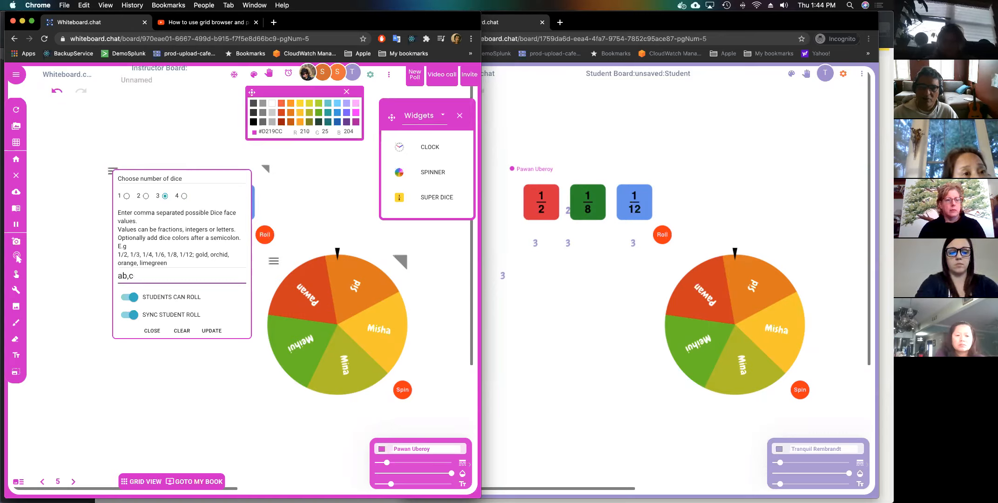
pyautogui.click(211, 330)
pyautogui.click(265, 235)
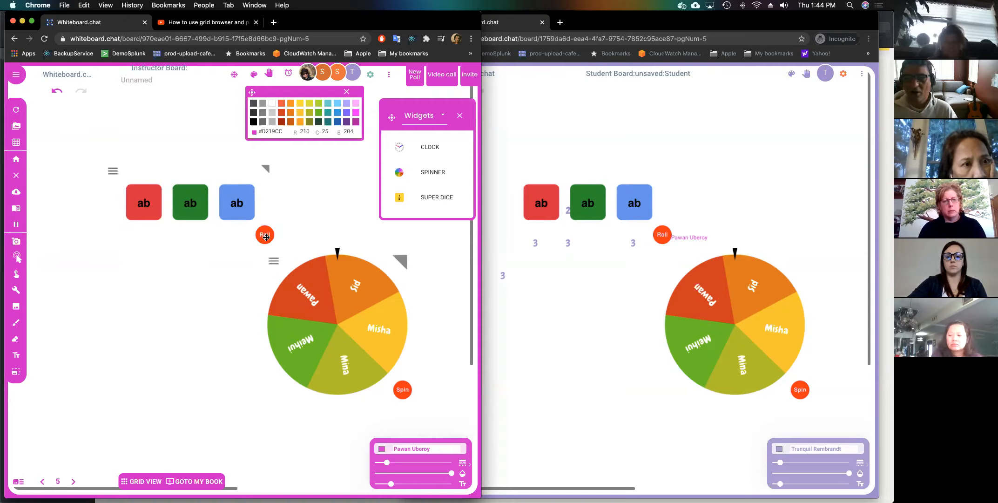
pyautogui.click(265, 237)
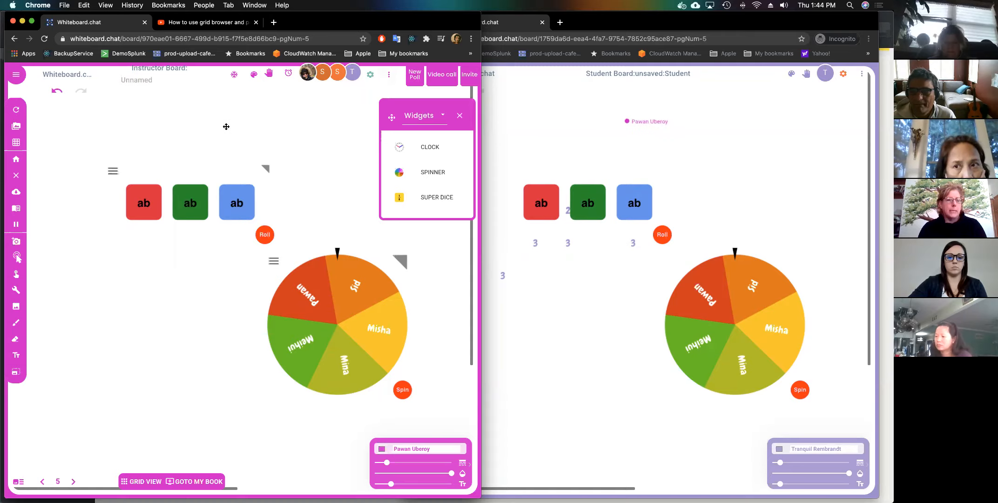
# Erase the dice and name spinner widgets with the eraser.
pyautogui.moveTo(223, 133)
pyautogui.mouseDown()
pyautogui.moveTo(224, 169)
pyautogui.moveTo(249, 223)
pyautogui.moveTo(303, 270)
pyautogui.mouseUp()
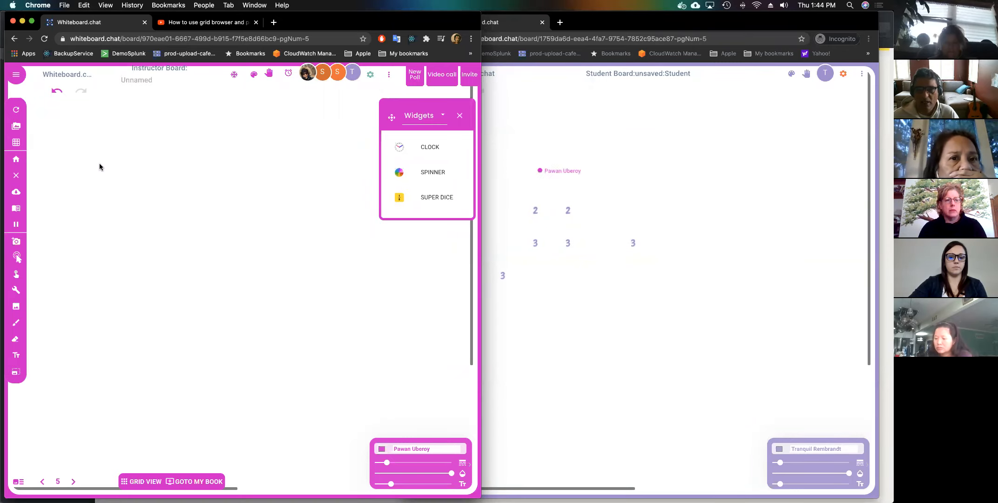
# Write the numbers 151 and 121 side by side in text boxes.
pyautogui.click(78, 153)
pyautogui.write('1')
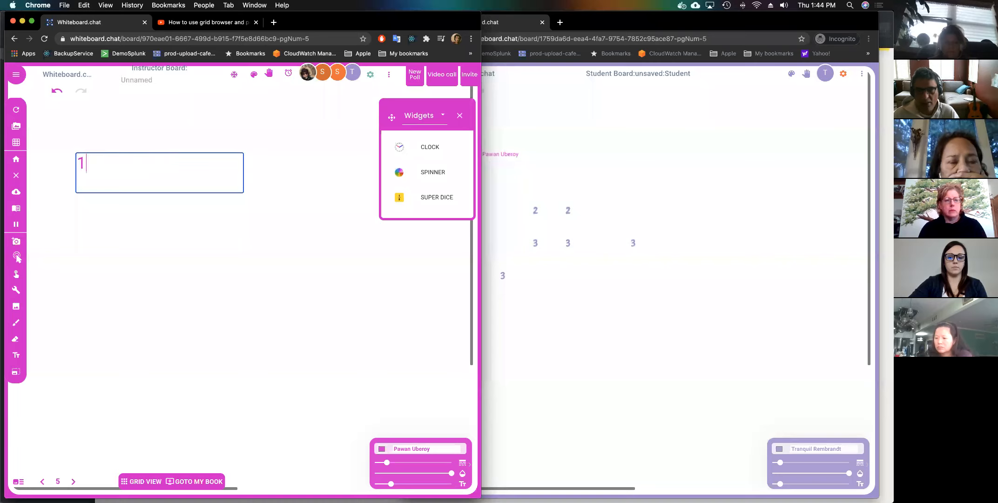
pyautogui.press('Return')
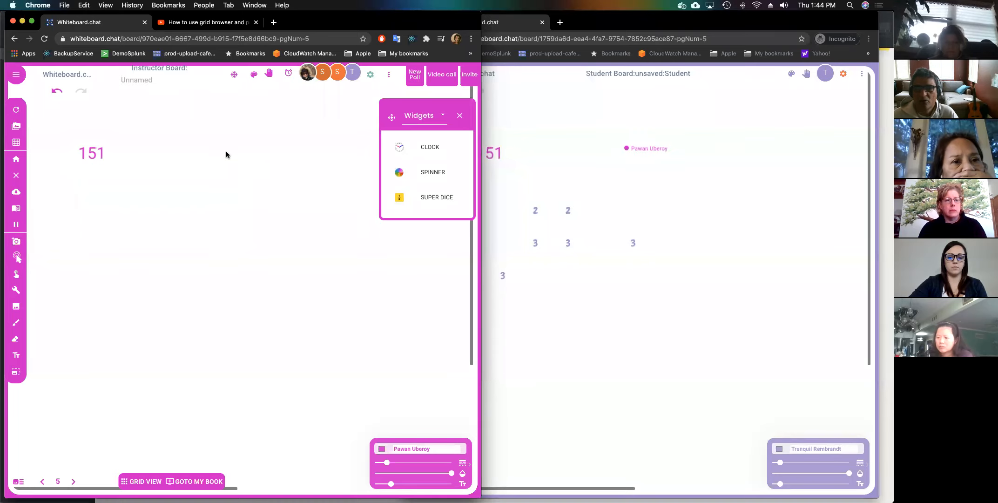
pyautogui.click(226, 151)
pyautogui.write('121')
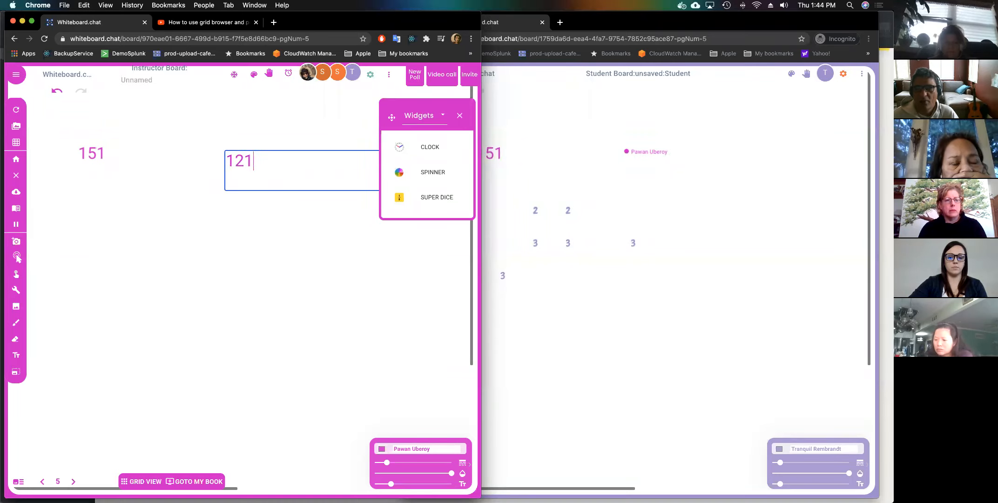
pyautogui.press('Return')
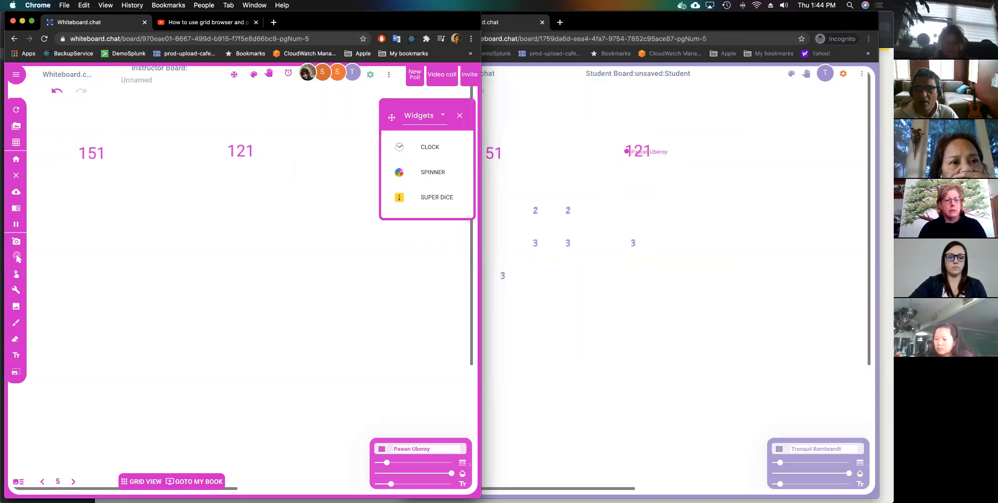
# Add a hundred block, ten block and unit cube from the Manipulatives collection.
pyautogui.click(443, 117)
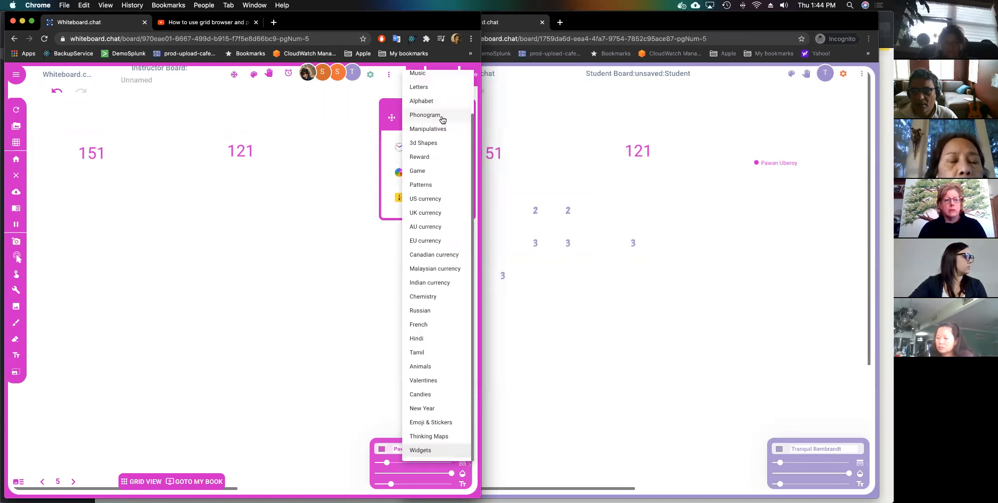
pyautogui.click(440, 129)
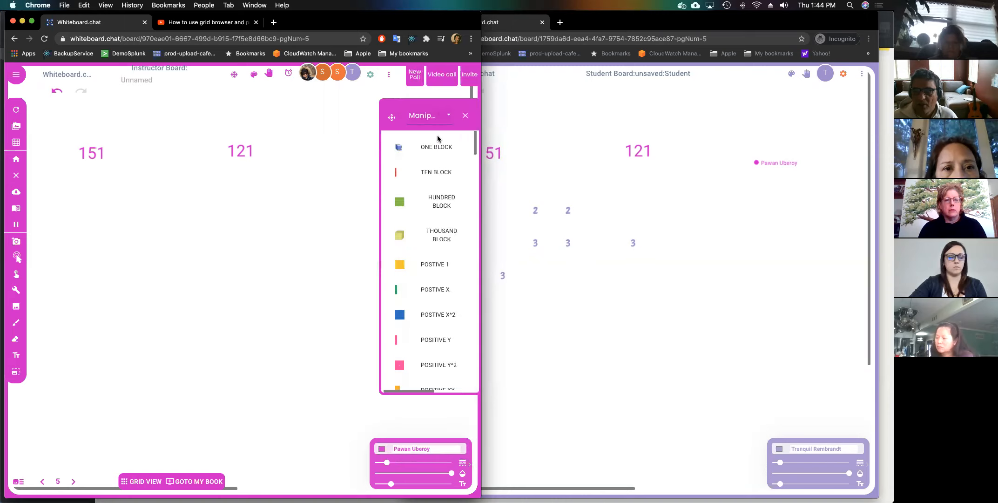
pyautogui.click(429, 206)
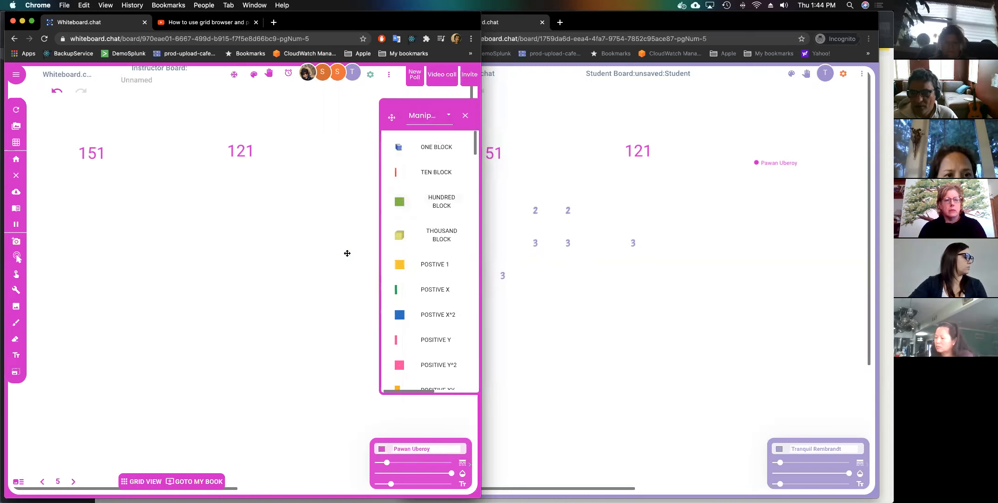
pyautogui.click(410, 172)
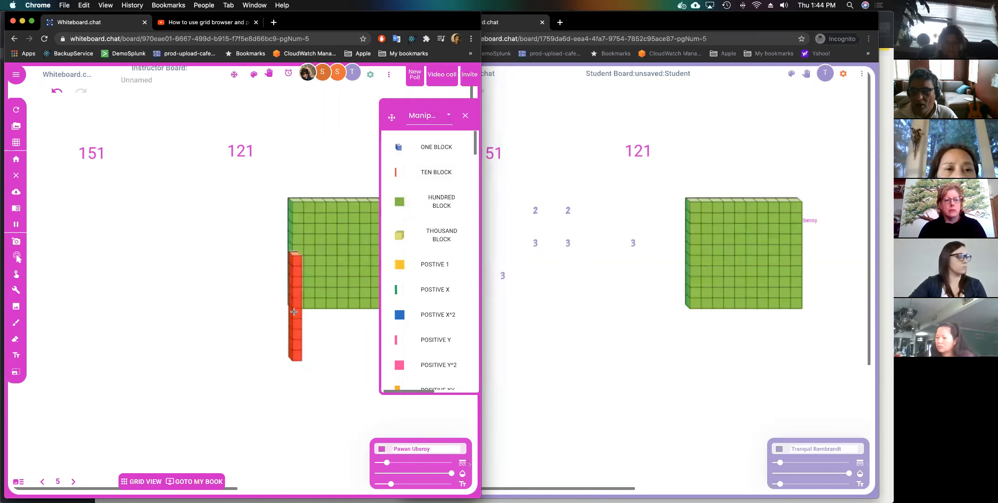
pyautogui.click(399, 148)
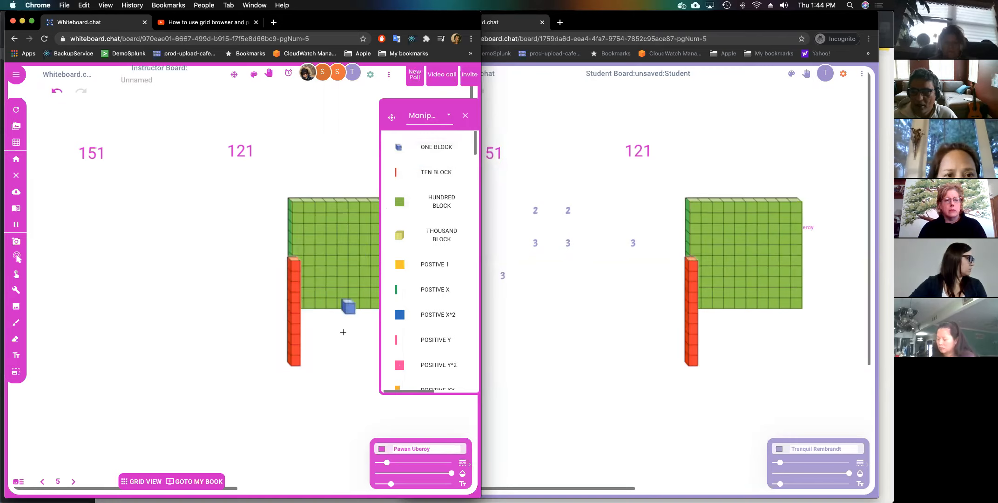
pyautogui.click(464, 114)
pyautogui.doubleClick(392, 211)
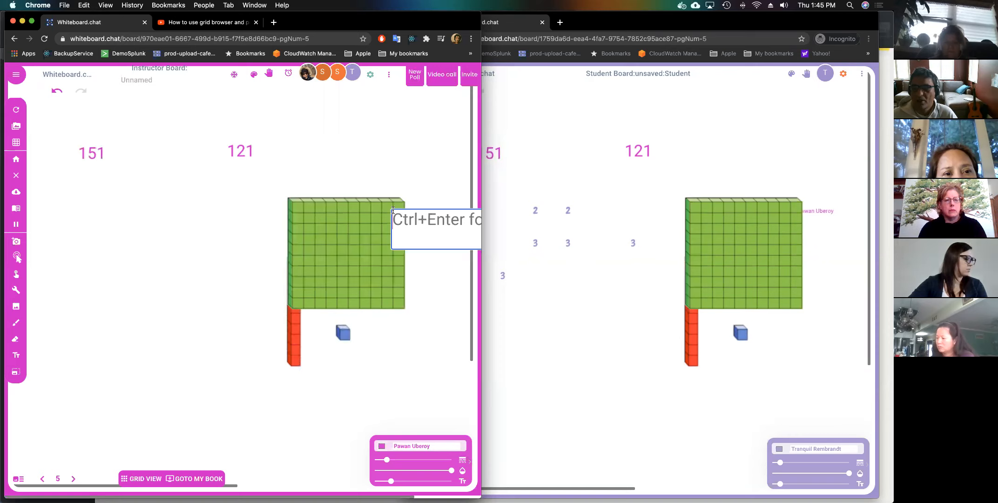
pyautogui.click(686, 222)
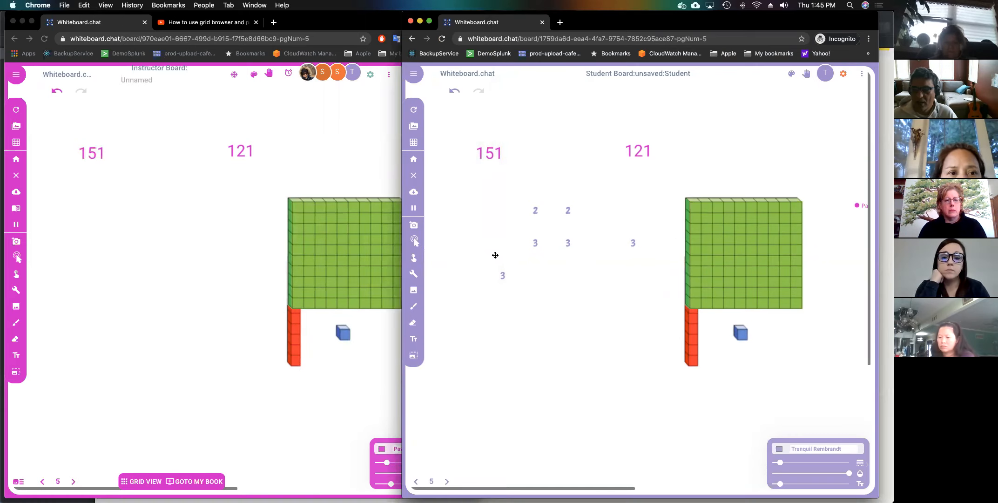
# Clear the student's board for everyone and shrink the green hundred block.
pyautogui.click(413, 175)
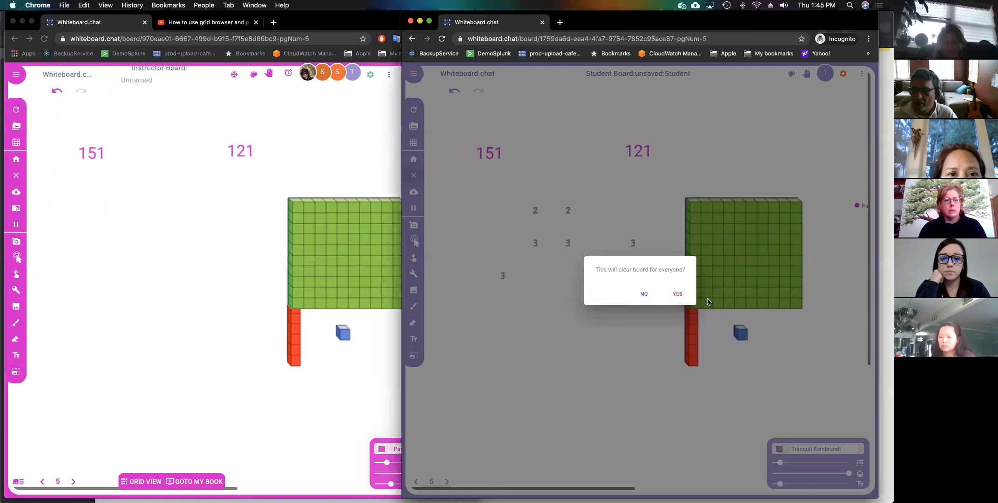
pyautogui.click(677, 294)
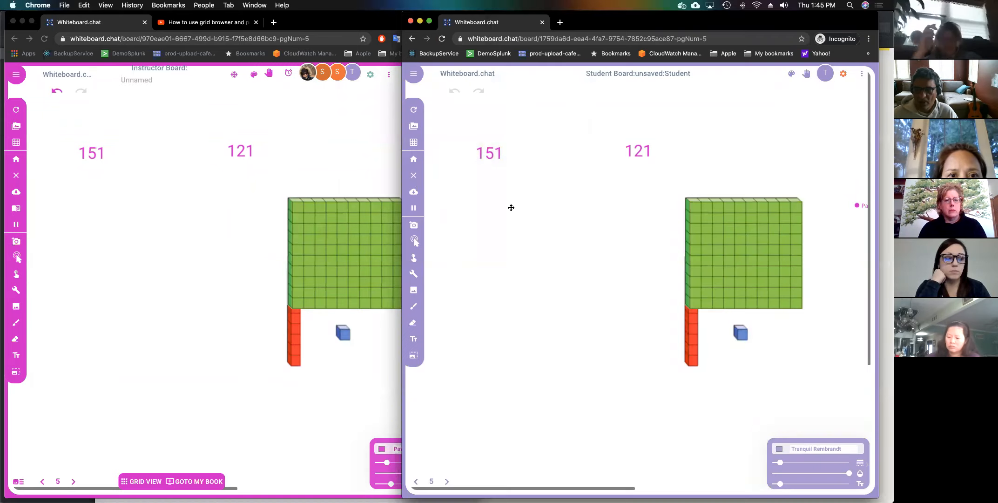
pyautogui.click(352, 174)
pyautogui.click(381, 217)
pyautogui.moveTo(413, 189); pyautogui.dragTo(396, 206)
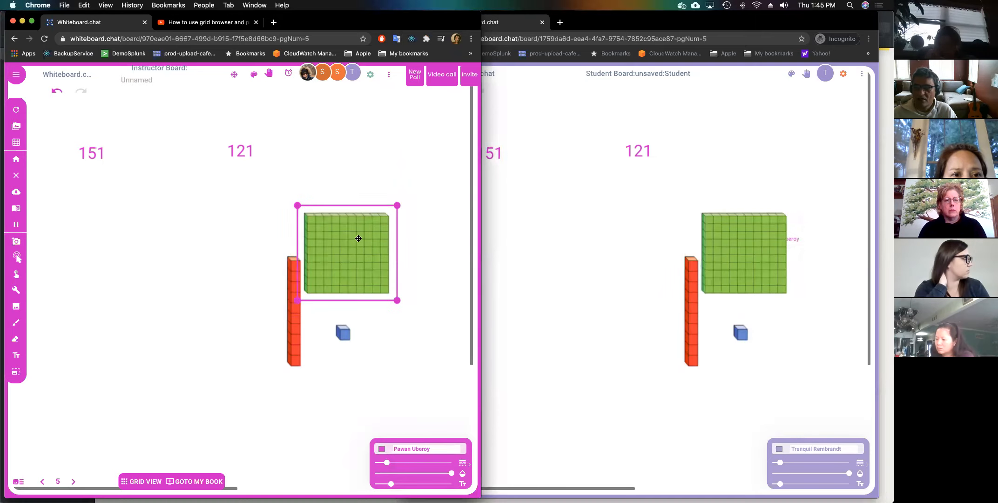
# Allow students to clone the hundred block, ten rod and unit cube.
pyautogui.rightClick(357, 237)
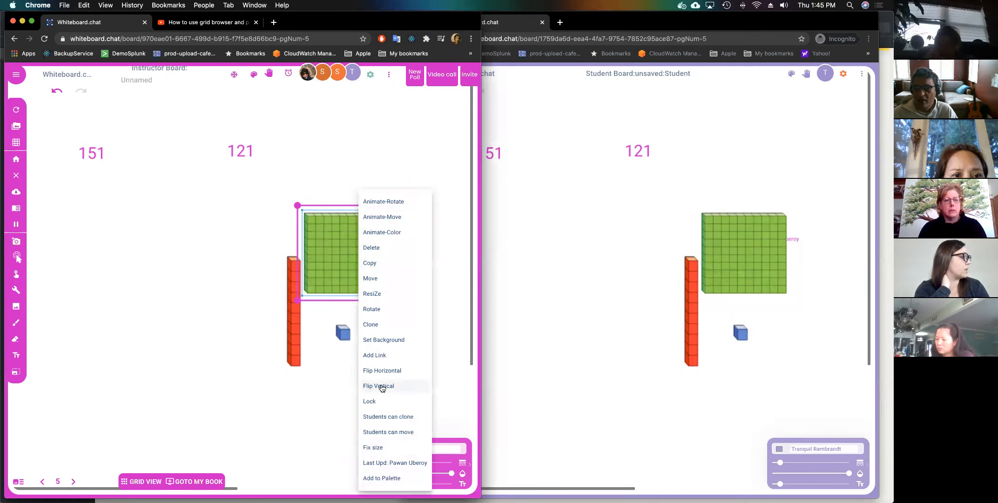
pyautogui.click(384, 416)
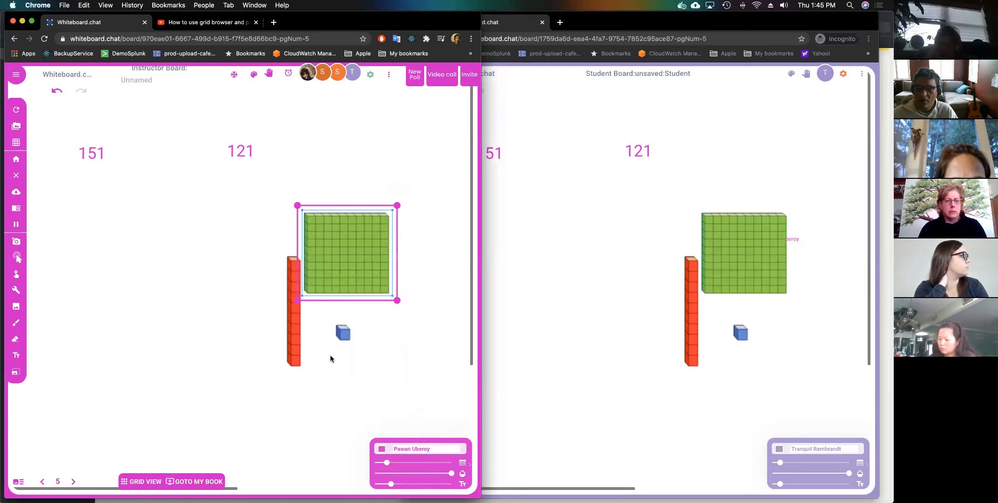
pyautogui.rightClick(298, 335)
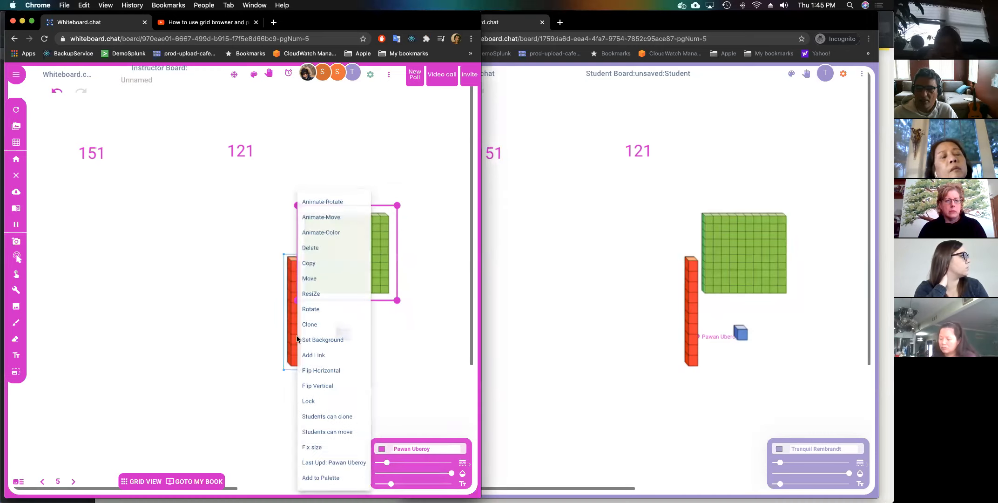
pyautogui.click(337, 416)
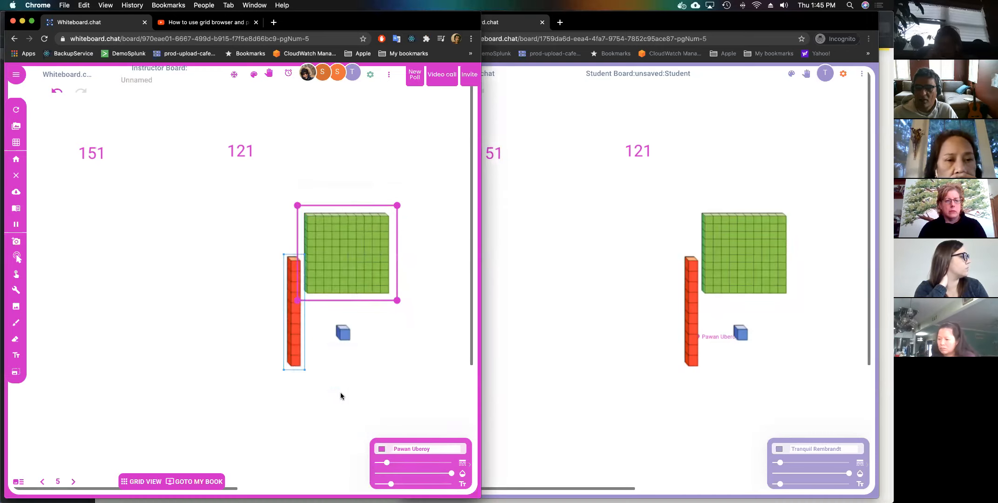
pyautogui.rightClick(343, 335)
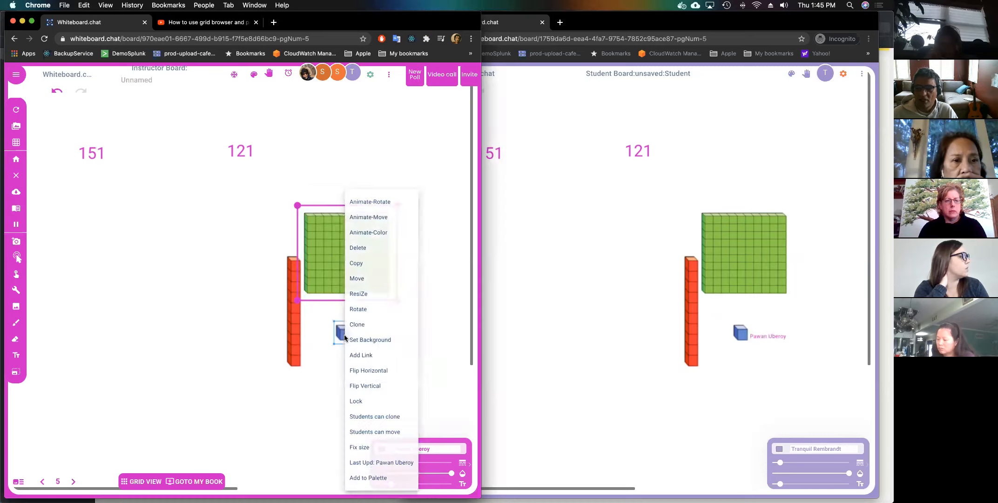
pyautogui.click(373, 423)
pyautogui.click(538, 366)
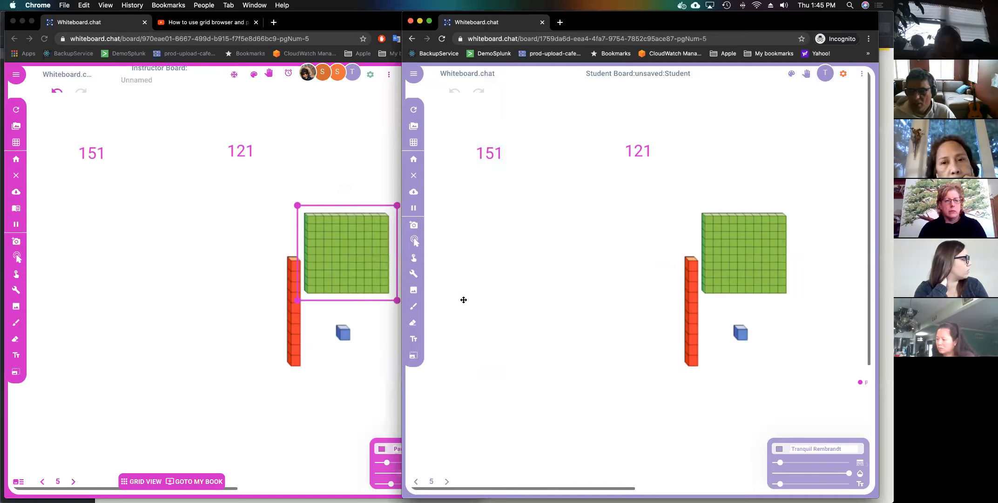
# Clone blocks to model 151 (one hundred, five tens, one cube) and 121 (one hundred, two tens, one cube).
pyautogui.moveTo(728, 267); pyautogui.dragTo(482, 222)
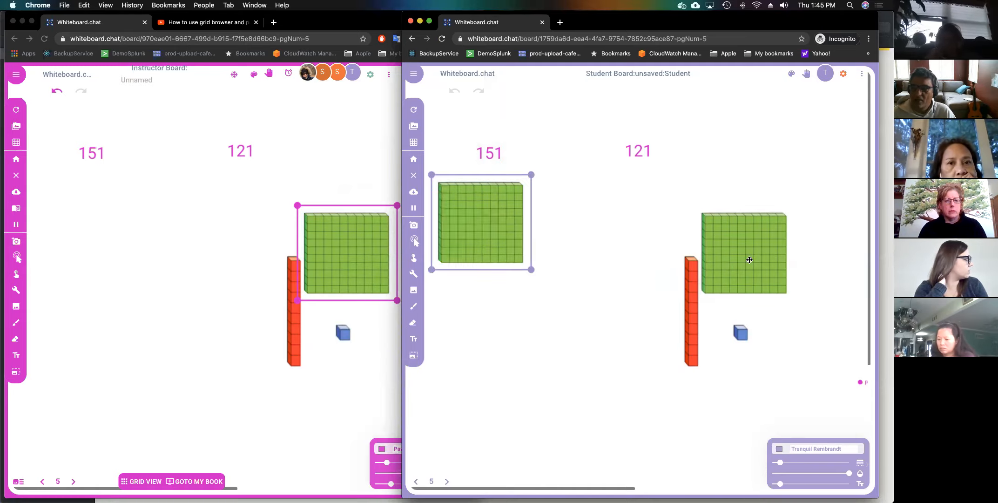
pyautogui.moveTo(776, 262); pyautogui.dragTo(630, 215)
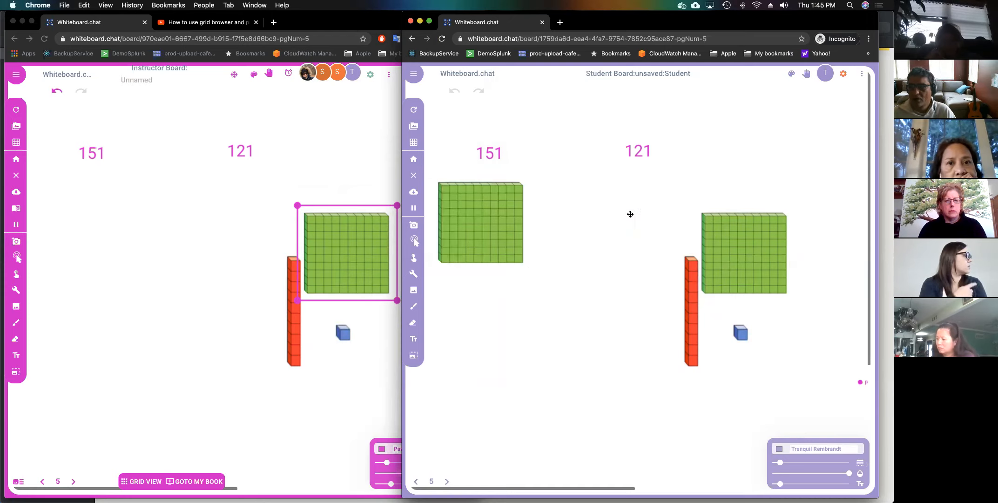
pyautogui.moveTo(692, 307); pyautogui.dragTo(622, 269)
pyautogui.moveTo(692, 319); pyautogui.dragTo(647, 289)
pyautogui.moveTo(741, 336); pyautogui.dragTo(597, 295)
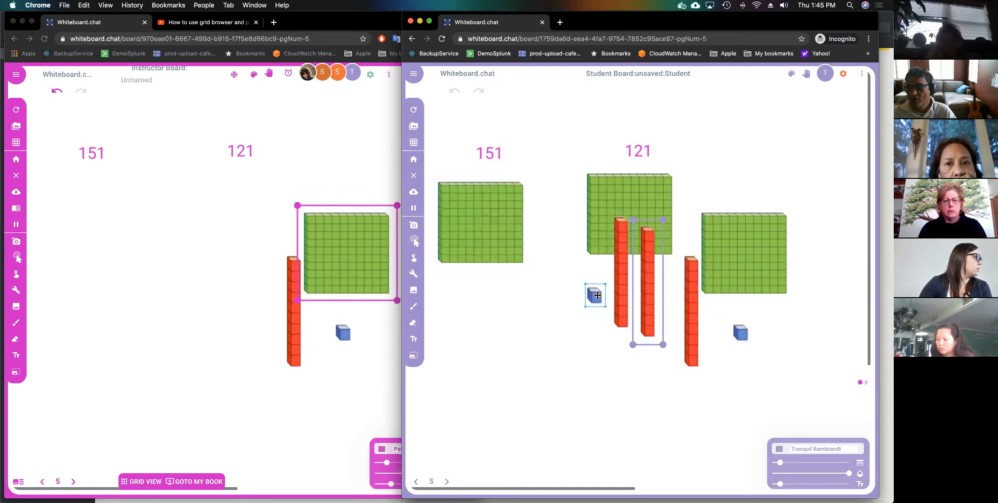
pyautogui.moveTo(695, 320); pyautogui.dragTo(462, 292)
pyautogui.moveTo(687, 345); pyautogui.dragTo(490, 303)
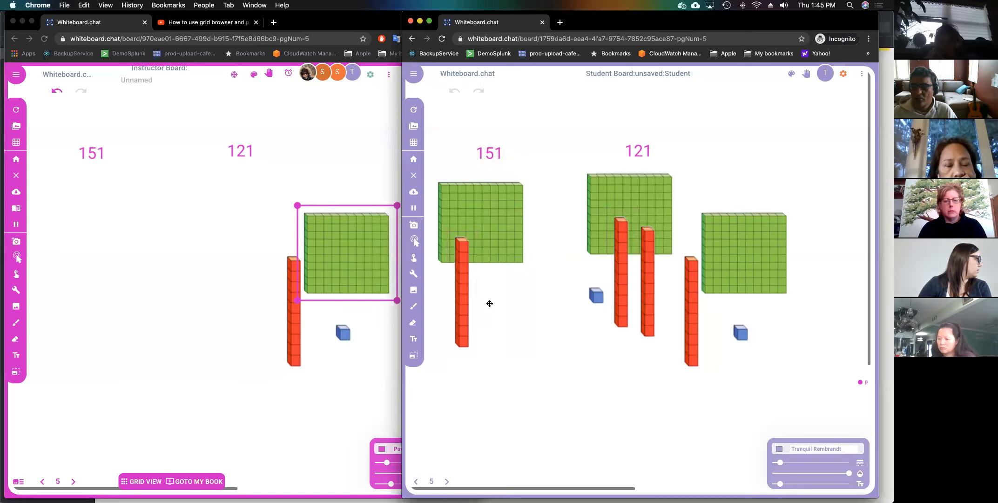
pyautogui.moveTo(690, 351); pyautogui.dragTo(525, 324)
pyautogui.moveTo(696, 347); pyautogui.dragTo(476, 340)
pyautogui.moveTo(694, 338); pyautogui.dragTo(509, 344)
pyautogui.moveTo(741, 334); pyautogui.dragTo(503, 422)
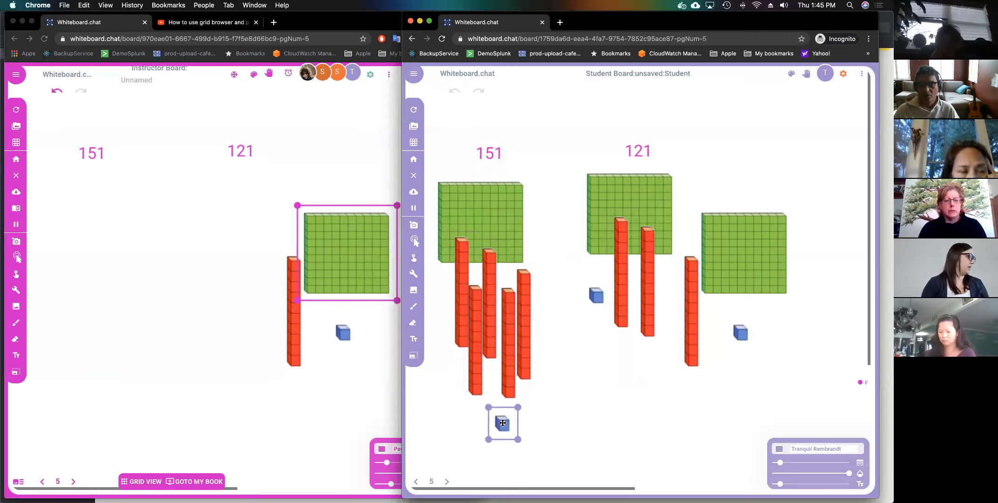
pyautogui.click(258, 354)
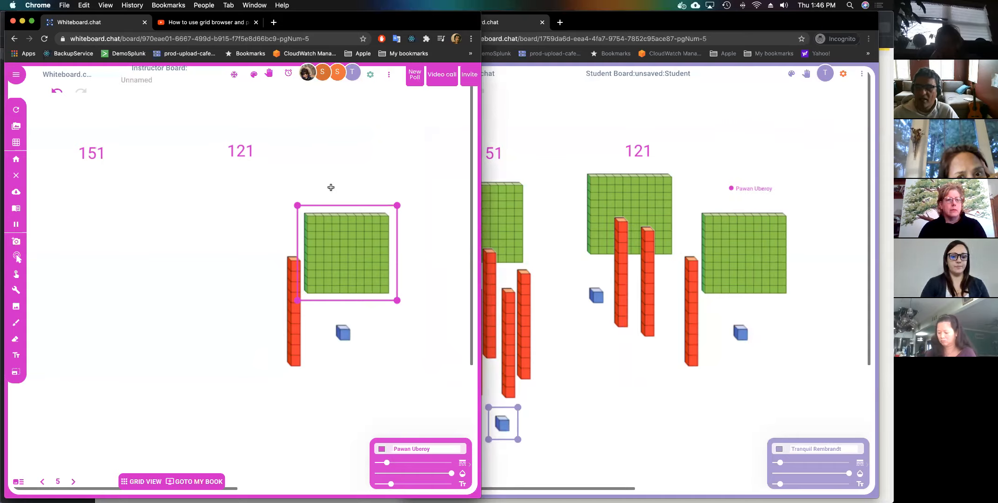
# Delete the original hundred block and place an owl from the Animals collection.
pyautogui.press('Delete')
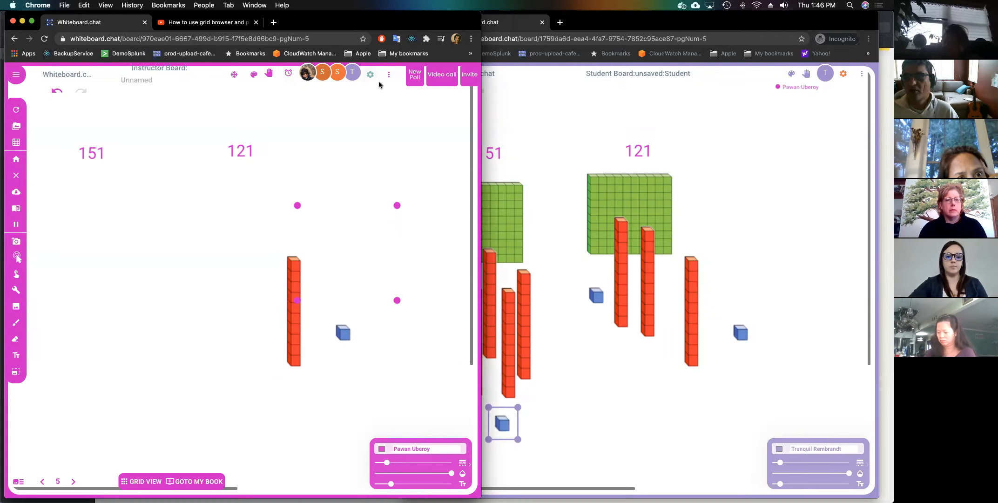
pyautogui.click(254, 75)
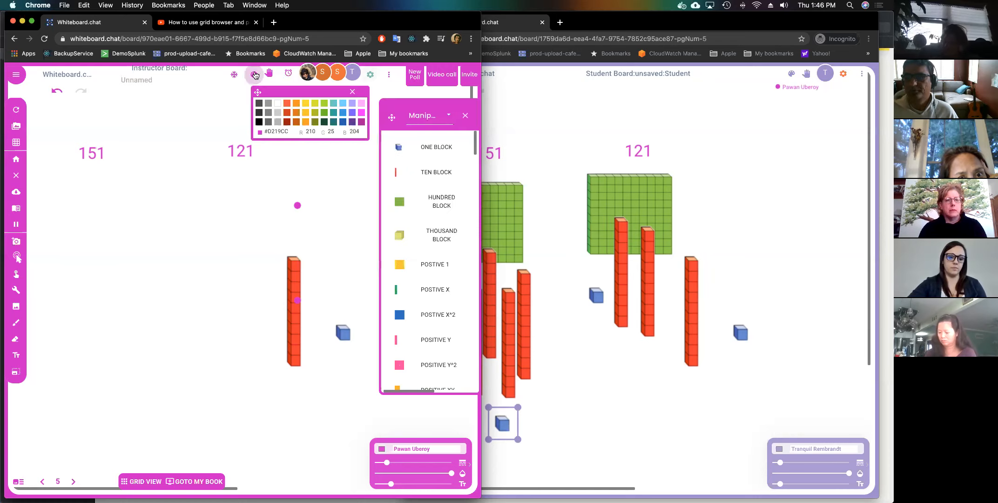
pyautogui.click(449, 118)
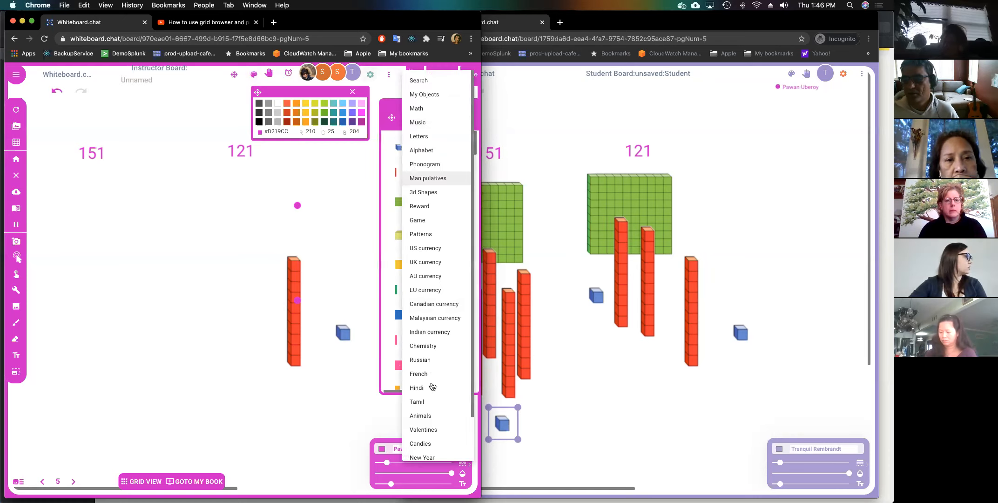
pyautogui.scroll(-2, 431, 414)
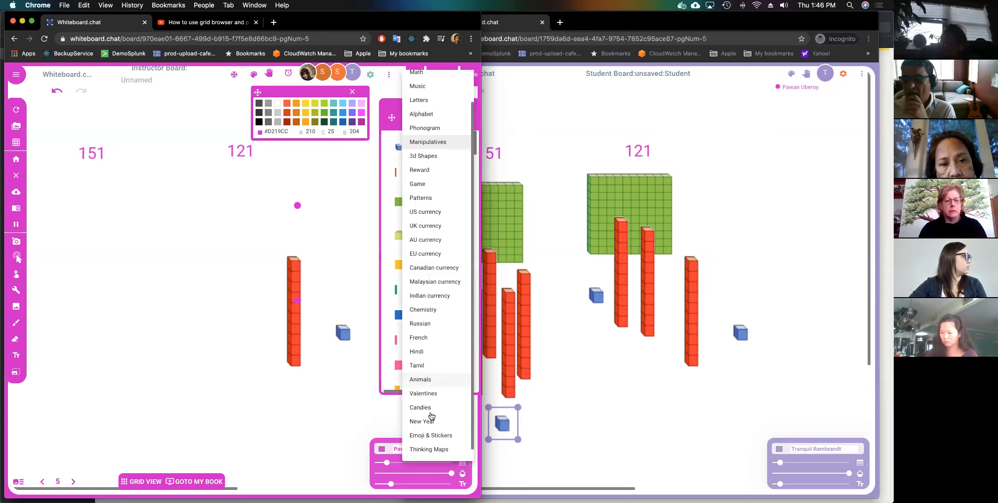
pyautogui.click(431, 381)
pyautogui.moveTo(425, 283); pyautogui.dragTo(248, 250)
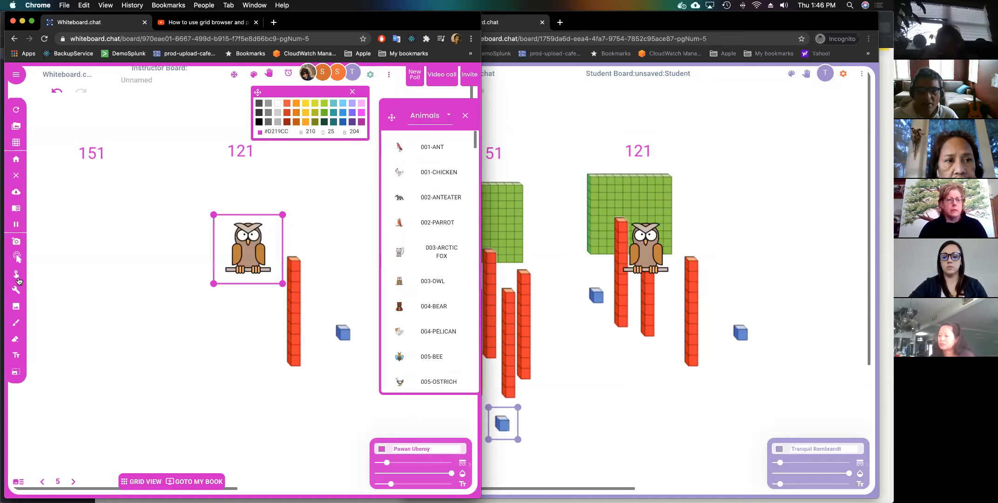
# Use the infinite cloner to add four more owls around 121, then choose Text Box.
pyautogui.click(16, 291)
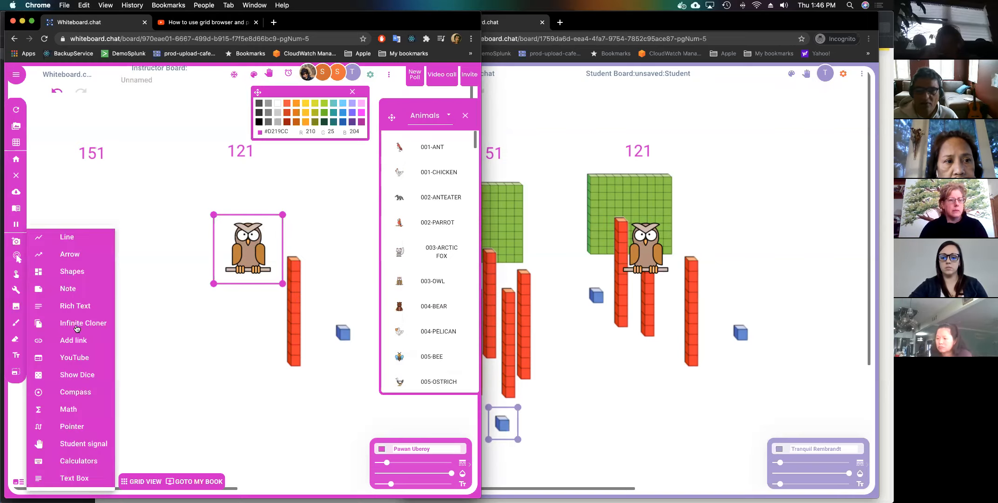
pyautogui.click(77, 328)
pyautogui.moveTo(232, 262); pyautogui.dragTo(224, 319)
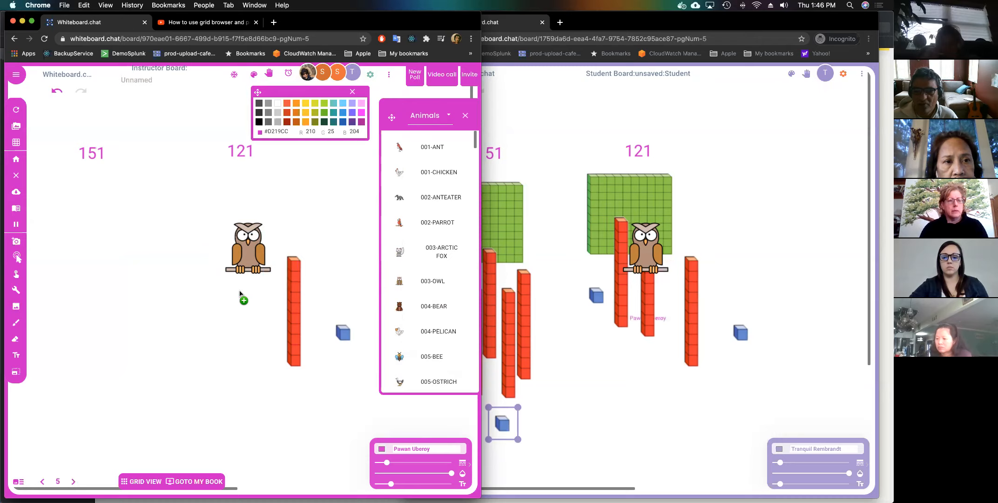
pyautogui.moveTo(234, 256); pyautogui.dragTo(172, 248)
pyautogui.moveTo(233, 245); pyautogui.dragTo(271, 186)
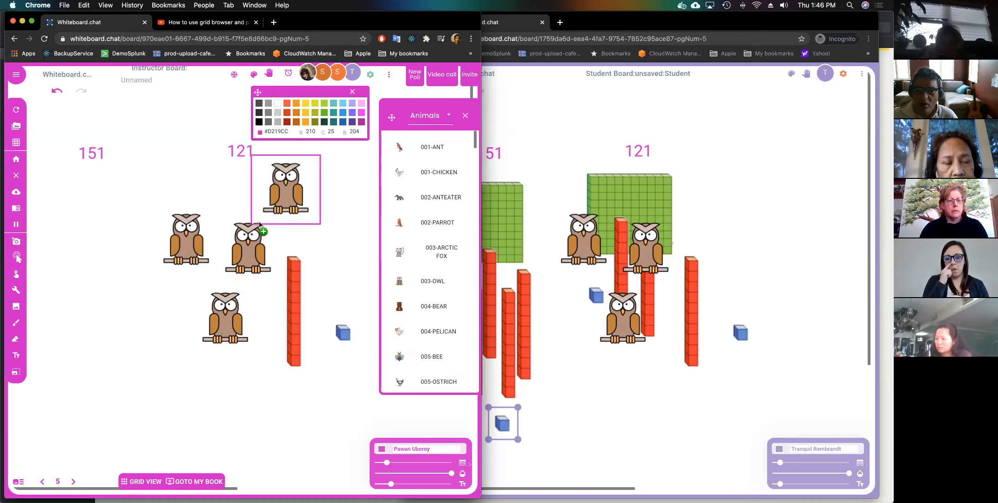
pyautogui.click(204, 172)
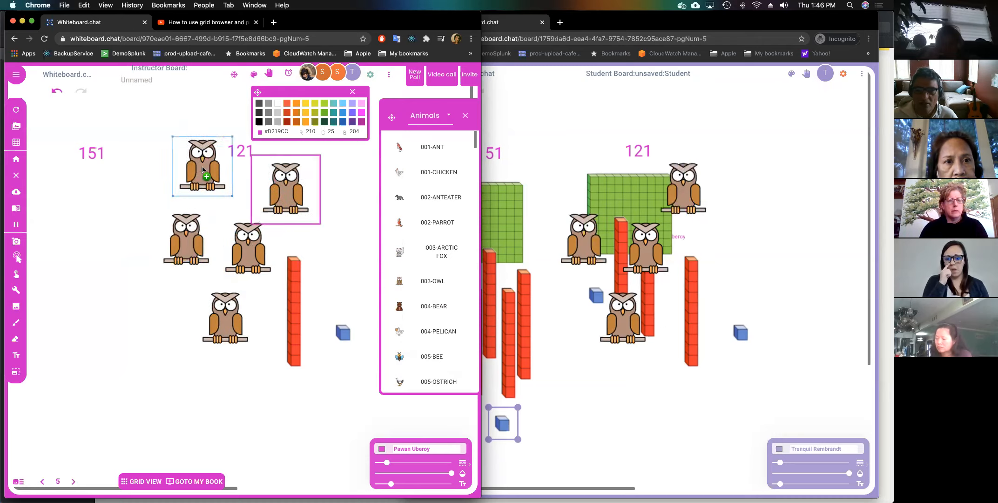
pyautogui.click(19, 292)
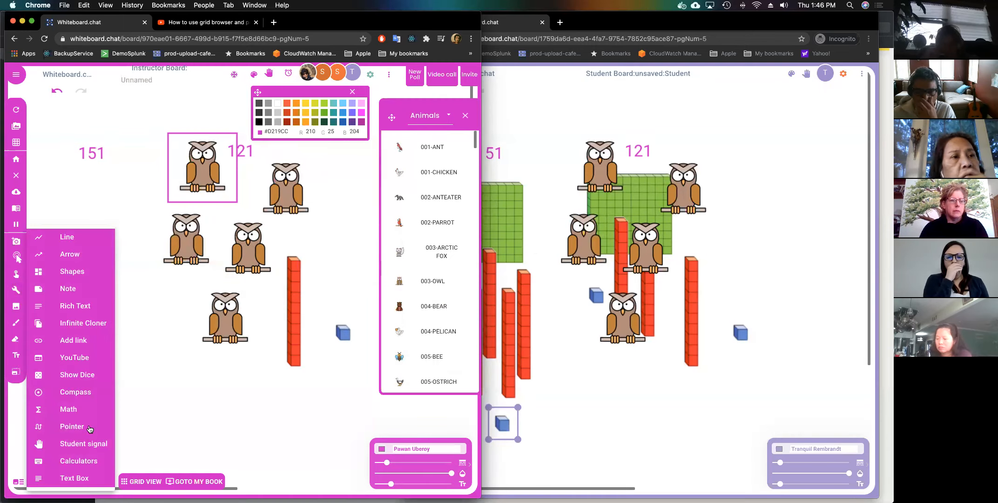
pyautogui.click(74, 482)
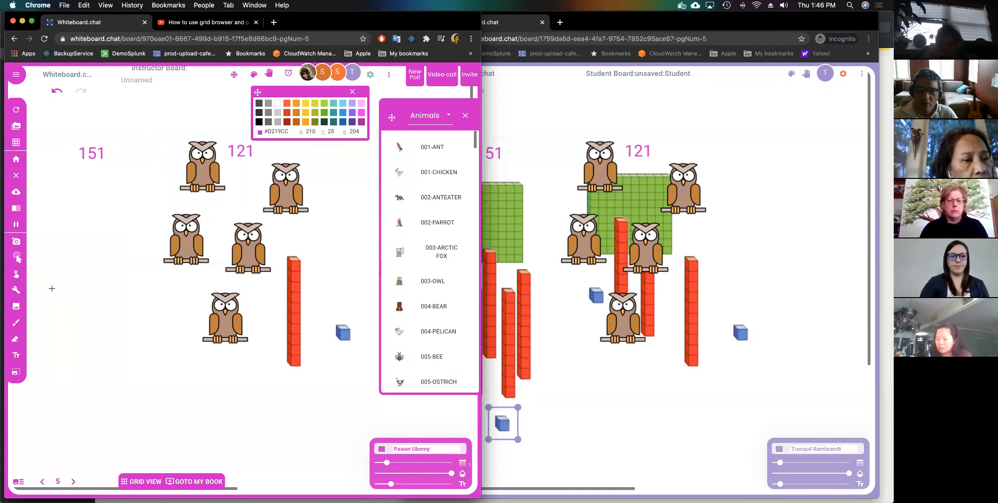
# Draw an empty pink text box left of the lower owl and leave it blank.
pyautogui.moveTo(52, 288); pyautogui.dragTo(176, 332)
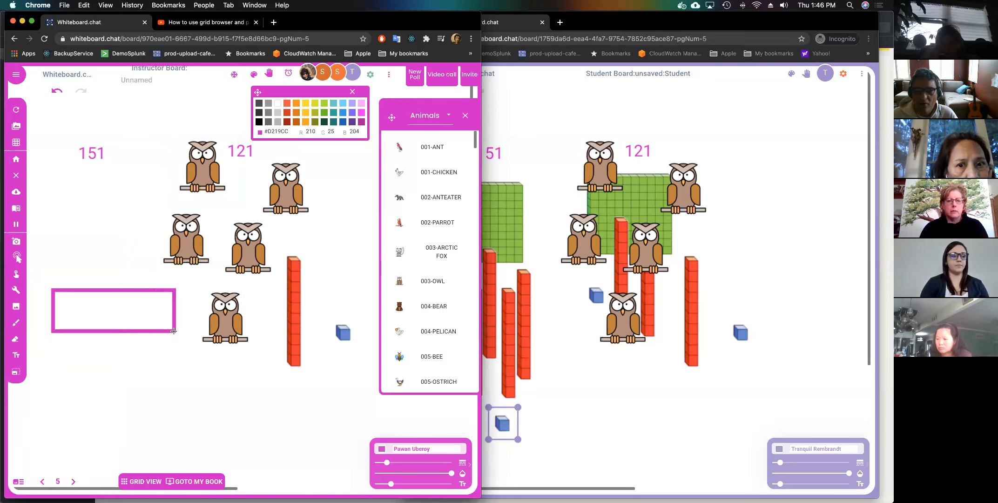
pyautogui.click(16, 290)
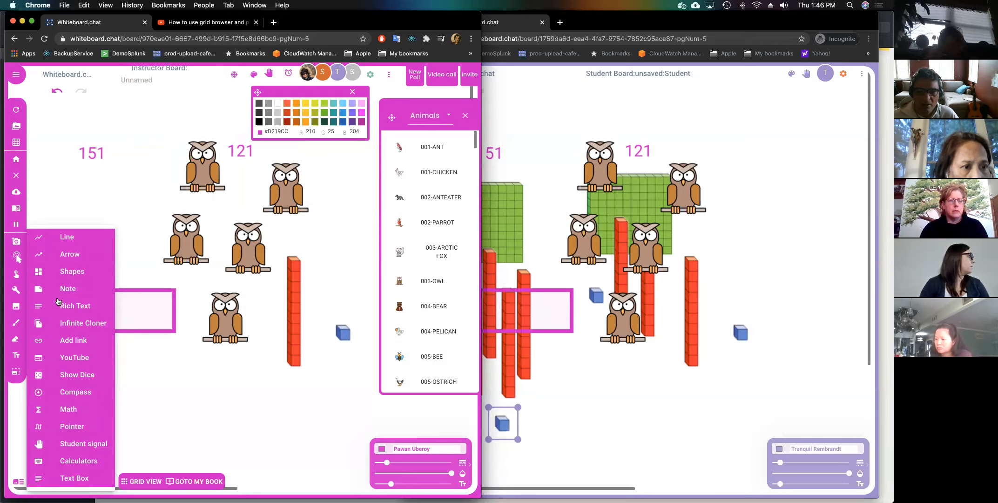
pyautogui.click(77, 325)
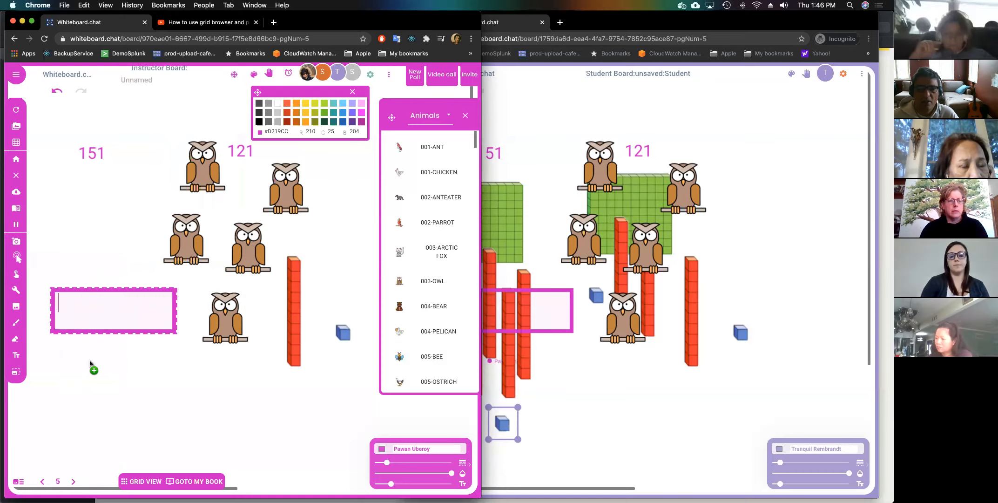
pyautogui.click(94, 325)
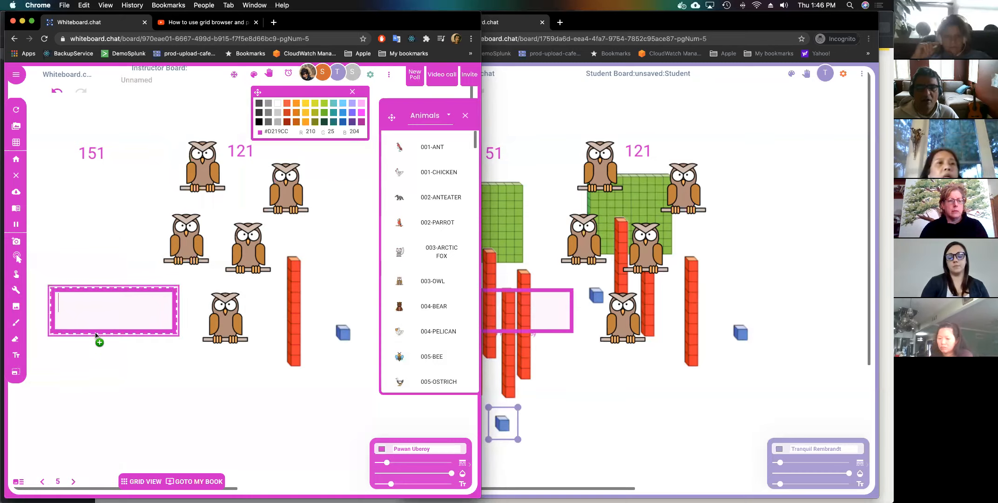
pyautogui.click(95, 364)
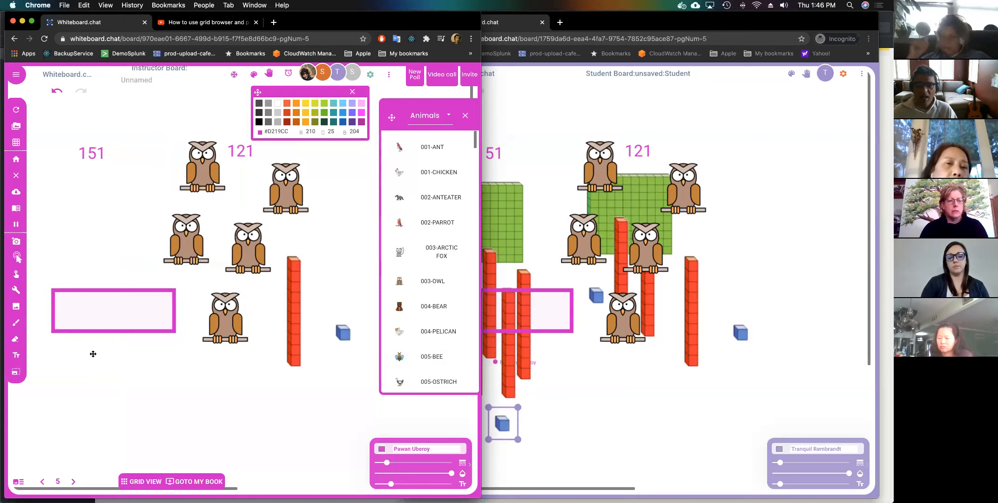
pyautogui.click(91, 325)
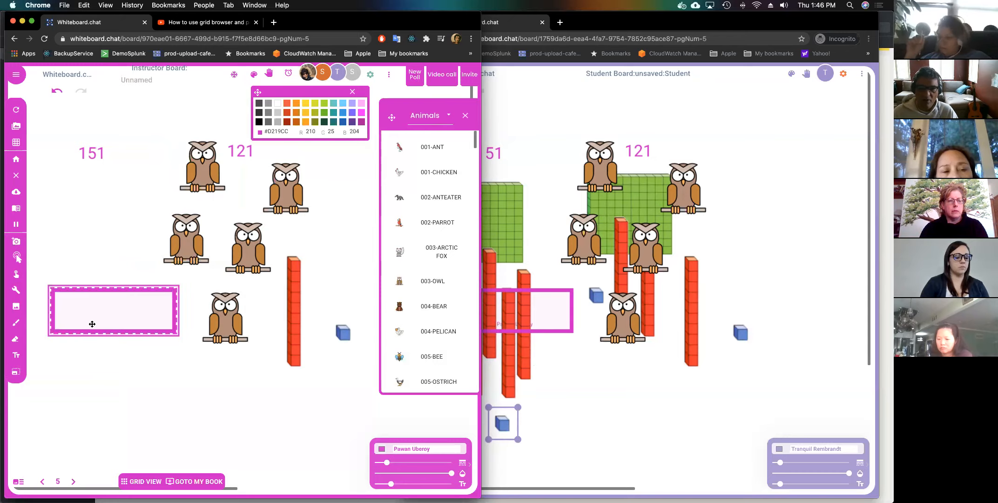
pyautogui.click(268, 421)
pyautogui.click(93, 325)
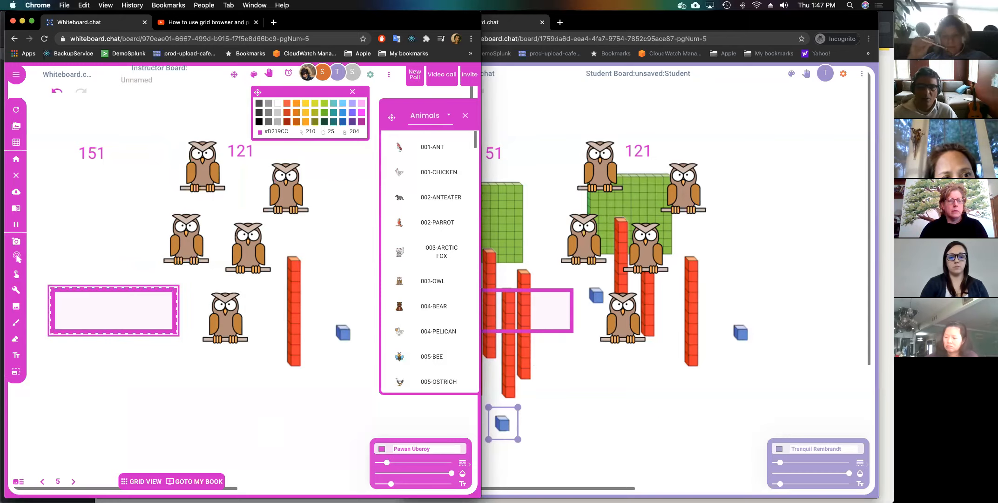
pyautogui.click(19, 291)
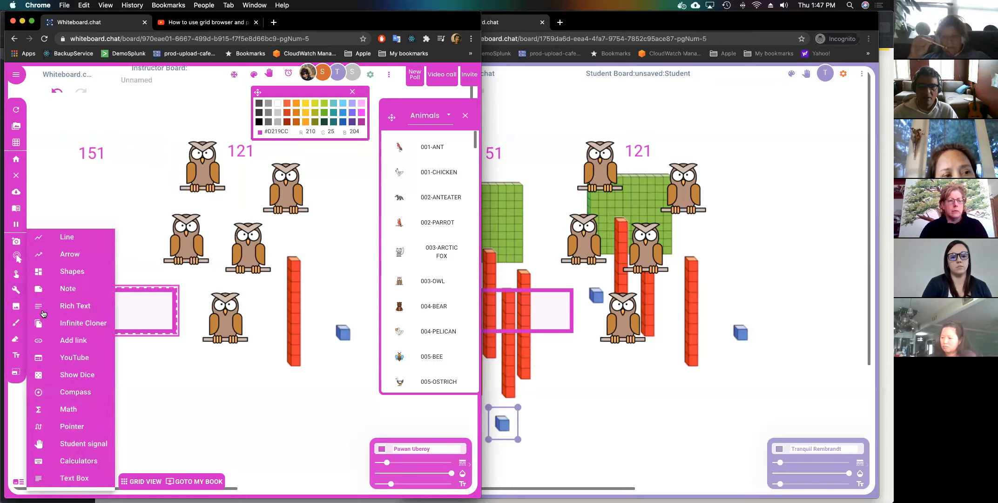
pyautogui.click(65, 331)
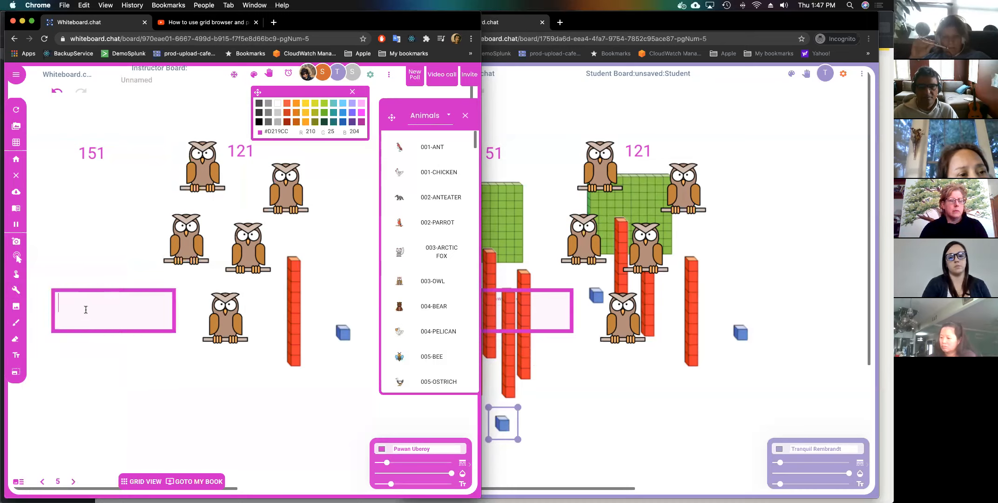
pyautogui.click(77, 250)
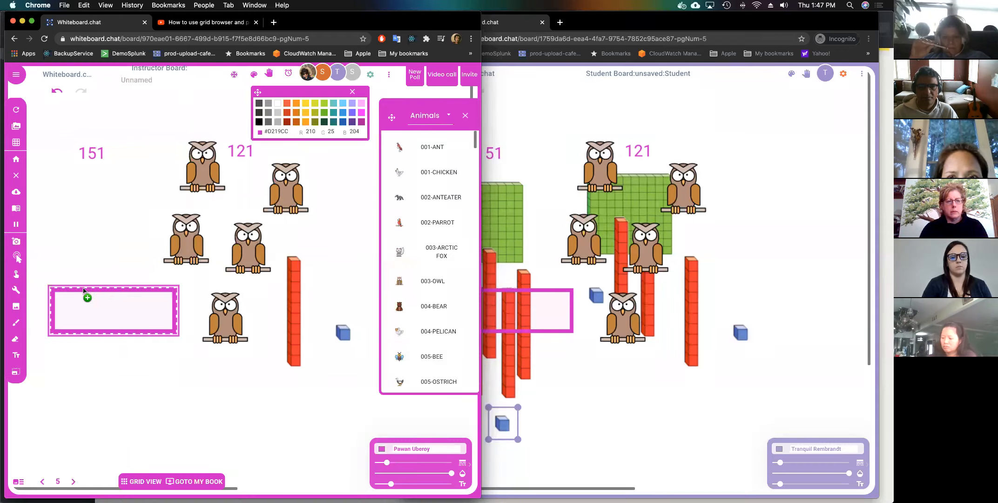
# Set the owl to Students can clone.
pyautogui.rightClick(193, 251)
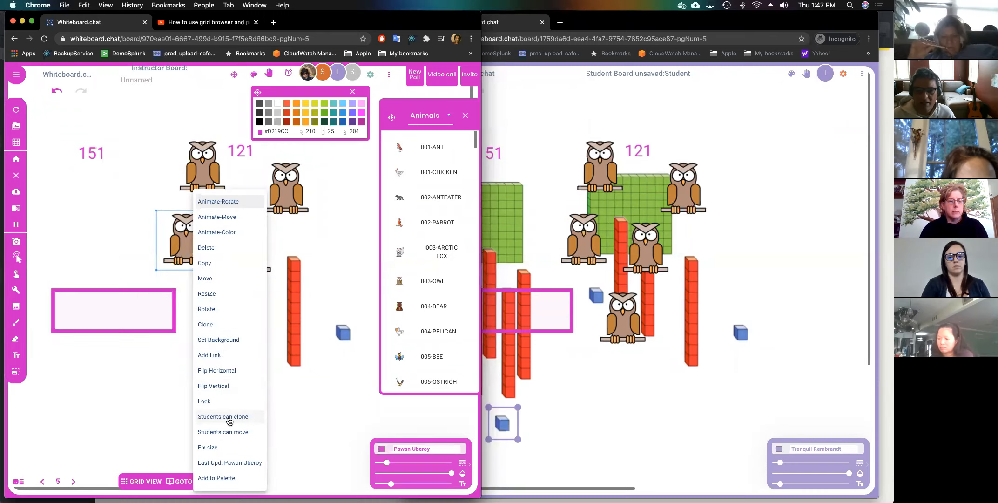
pyautogui.click(229, 421)
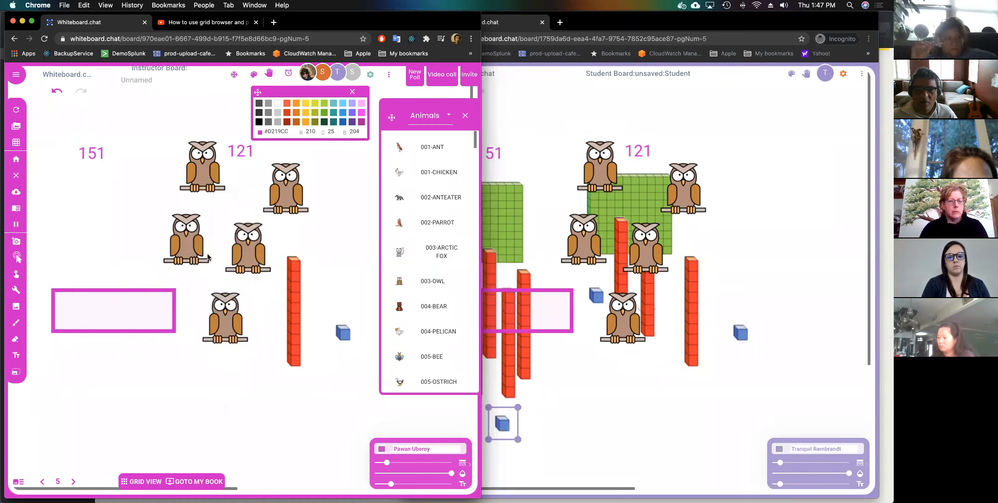
pyautogui.rightClick(195, 243)
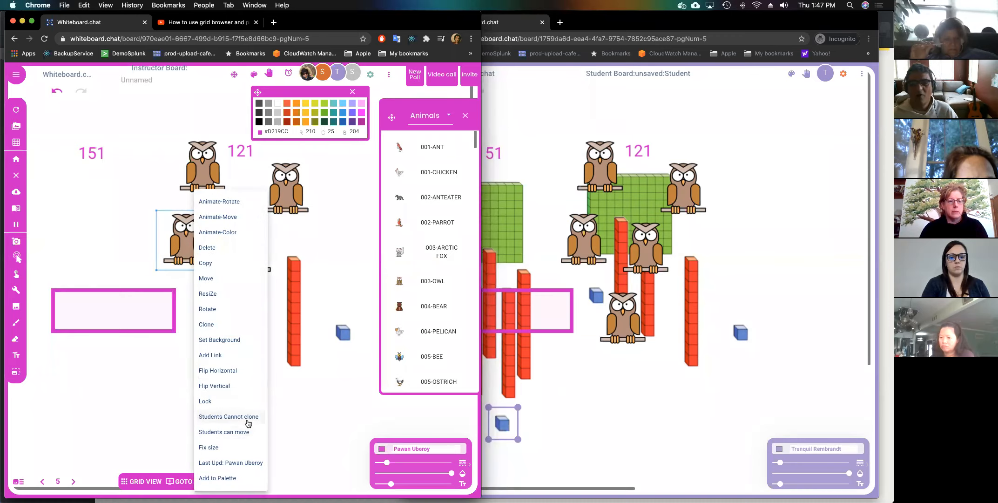
# On the student board, drag a cloned owl to the top near 151.
pyautogui.click(580, 234)
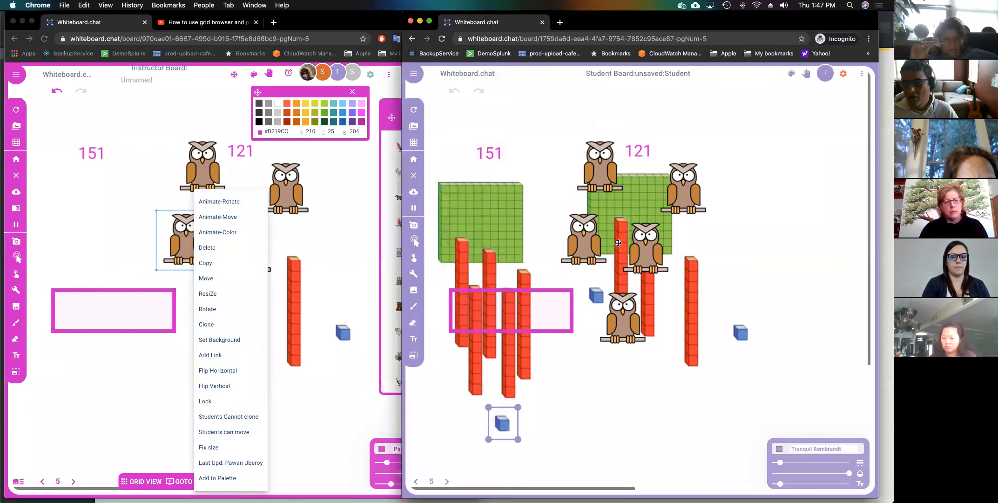
pyautogui.moveTo(581, 234)
pyautogui.mouseDown()
pyautogui.moveTo(575, 173)
pyautogui.moveTo(548, 128)
pyautogui.moveTo(525, 120)
pyautogui.mouseUp()
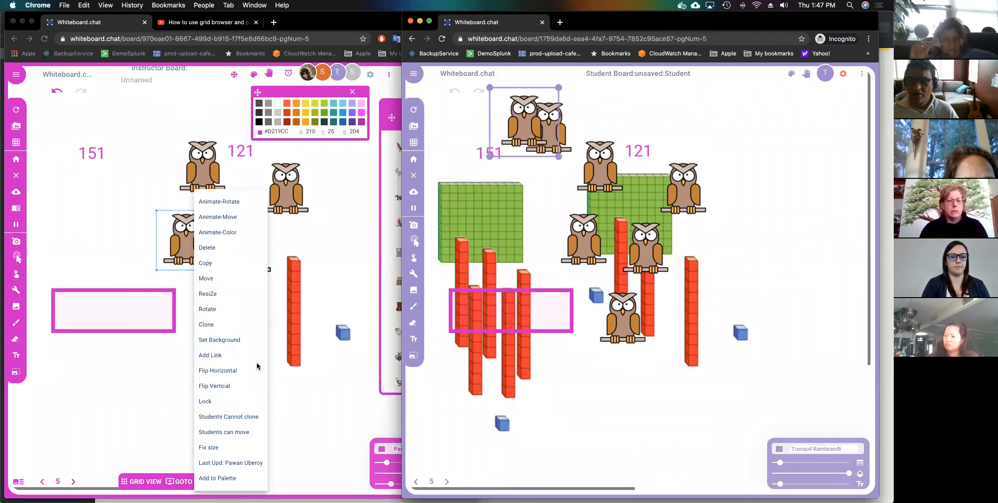
pyautogui.click(248, 418)
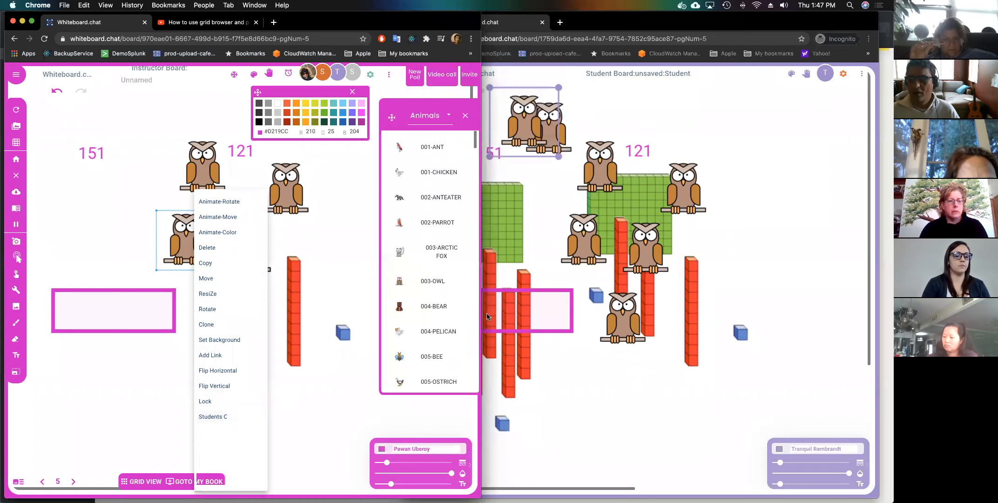
pyautogui.click(248, 418)
pyautogui.click(587, 246)
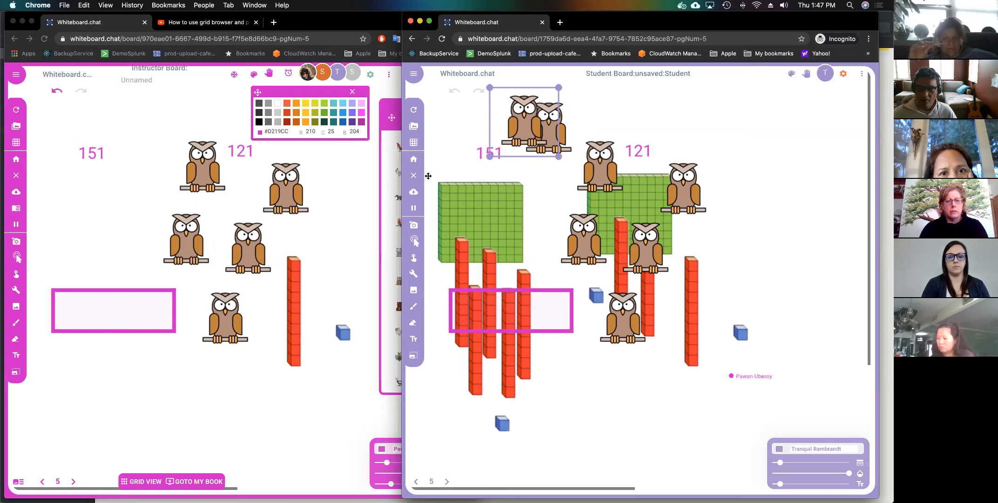
# Clone the pink text box just below the original and bring up the new-timer options.
pyautogui.click(255, 205)
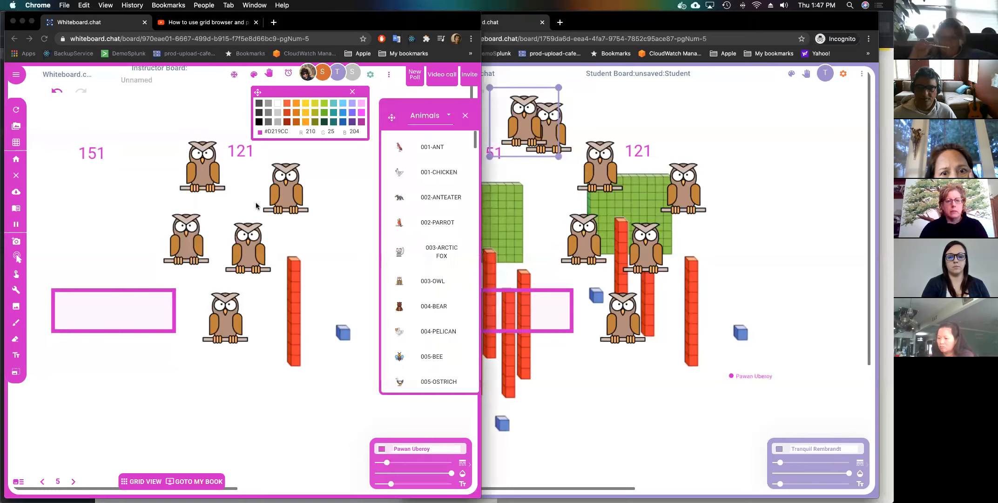
pyautogui.click(353, 91)
pyautogui.click(143, 290)
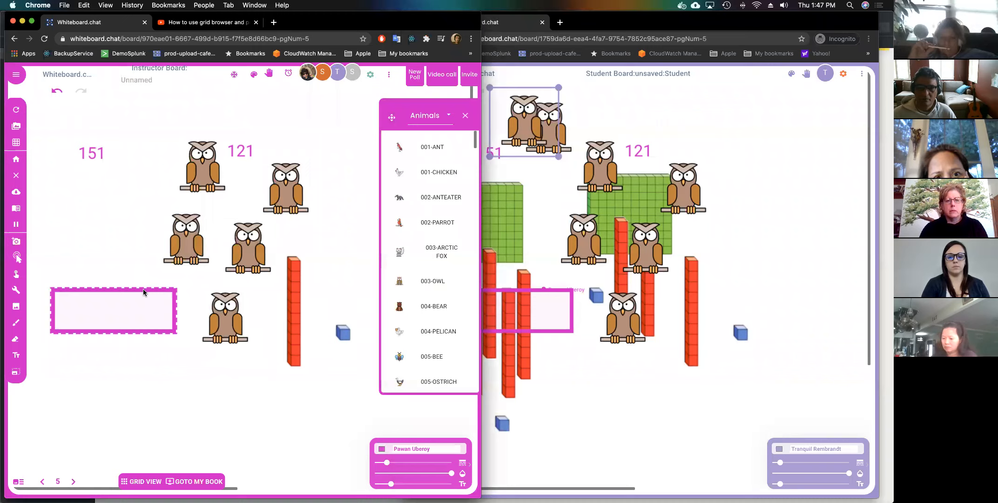
pyautogui.rightClick(144, 292)
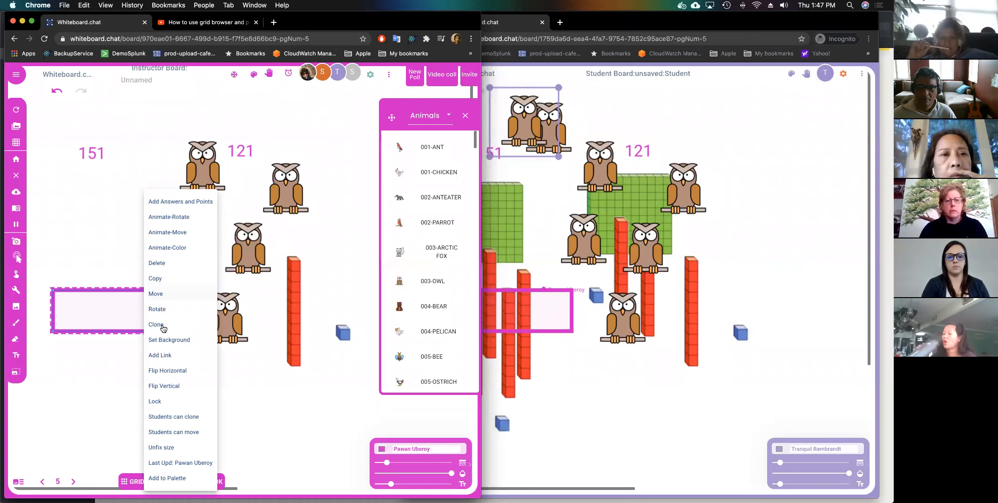
pyautogui.click(156, 324)
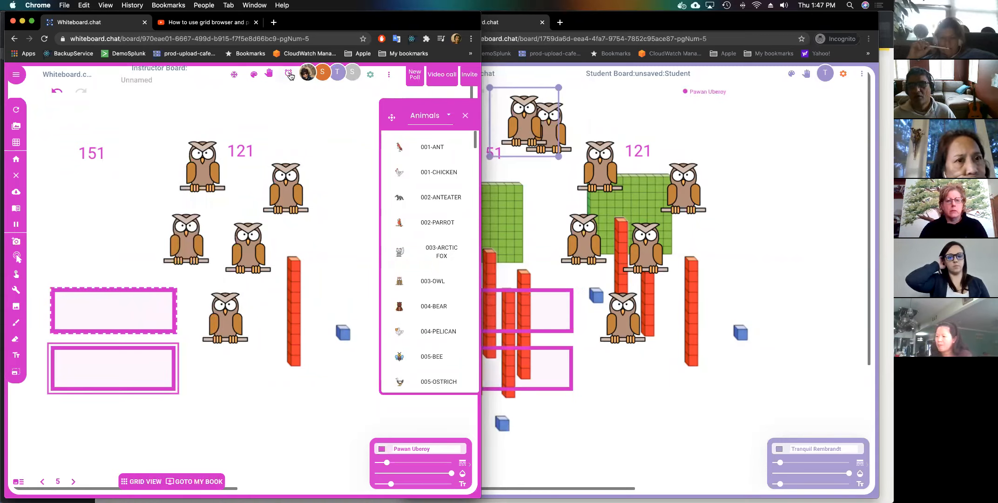
pyautogui.click(289, 77)
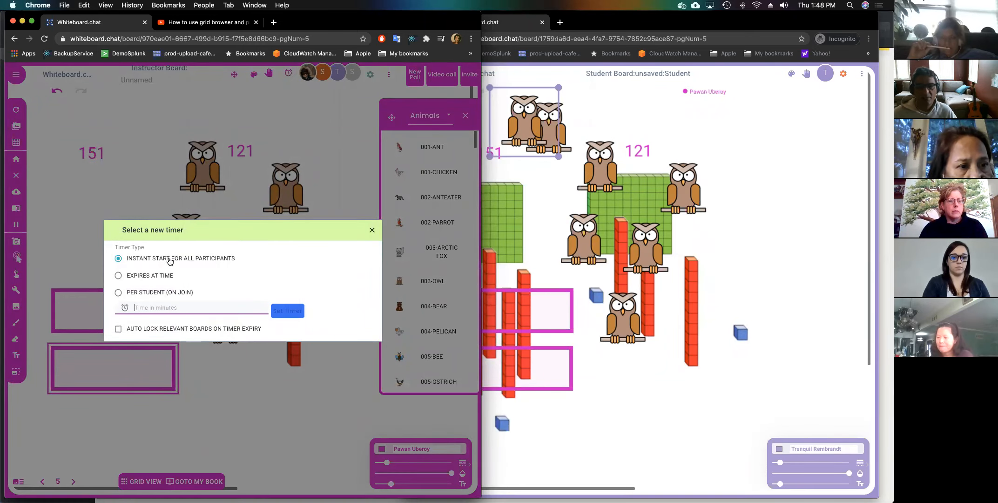
# Run a 5-minute countdown for all participants, then remove it.
pyautogui.click(152, 307)
pyautogui.write('5')
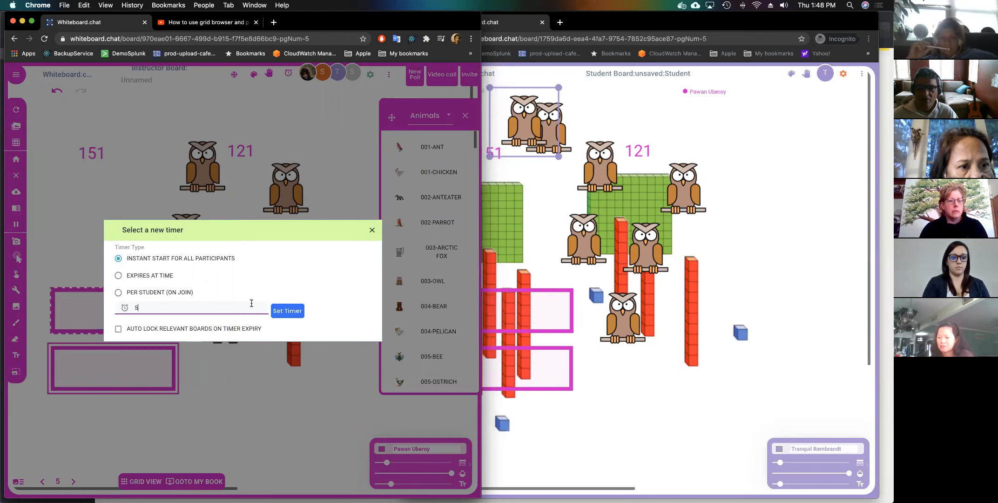
pyautogui.click(284, 311)
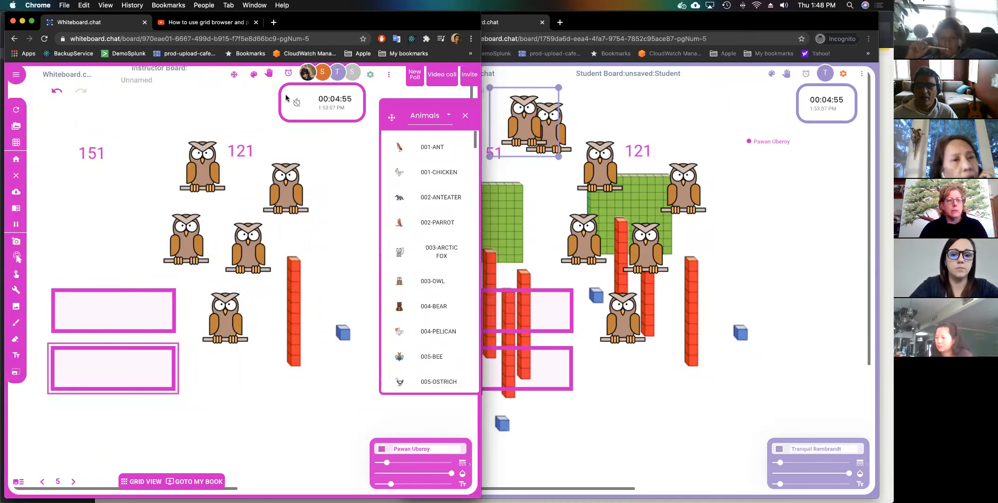
pyautogui.click(296, 103)
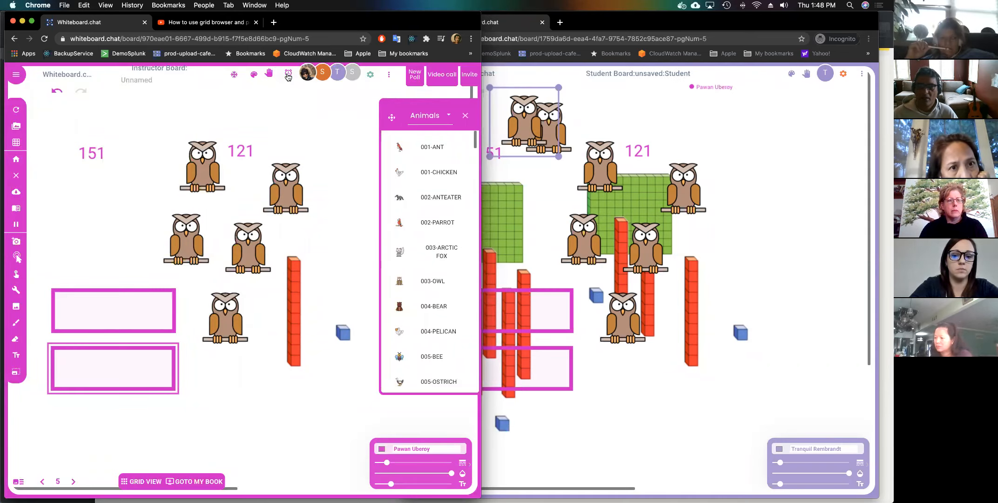
# Try the set-time and per-student timer types, then close the timer options unset.
pyautogui.click(289, 73)
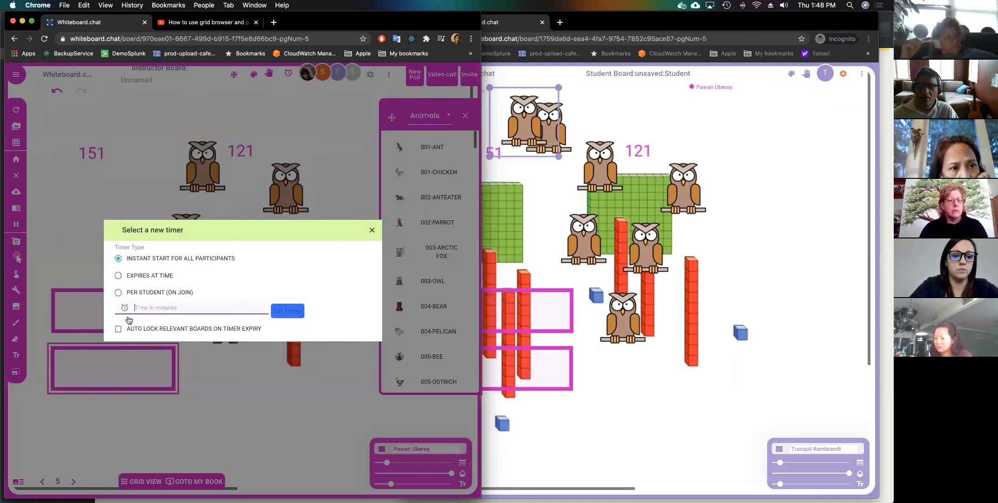
pyautogui.click(118, 276)
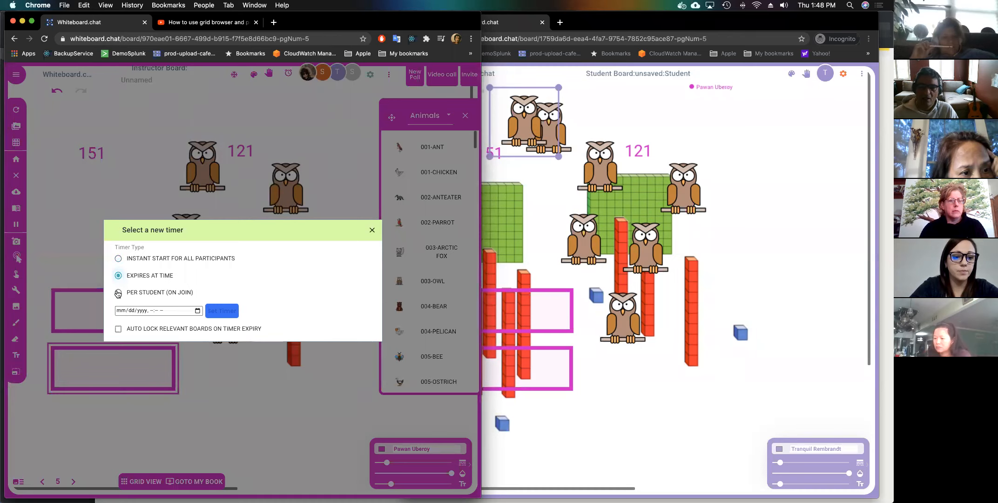
pyautogui.click(118, 293)
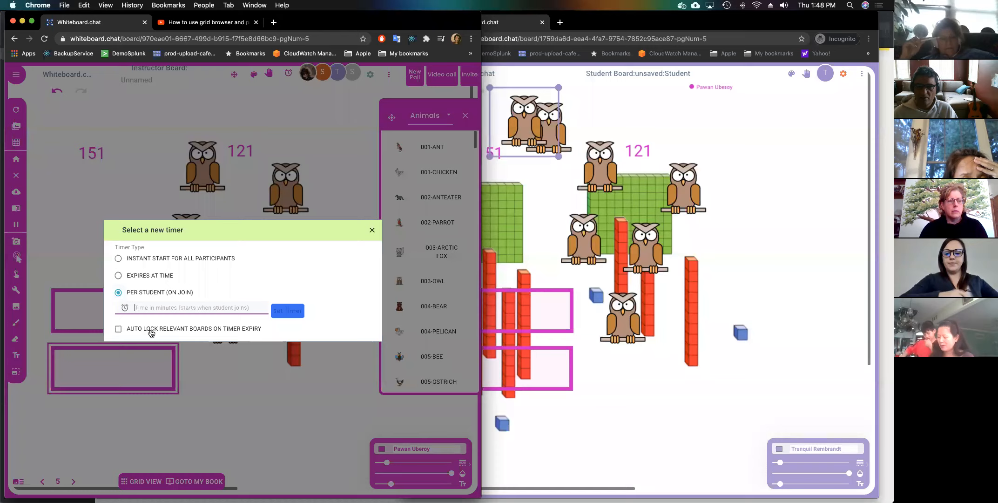
pyautogui.click(372, 230)
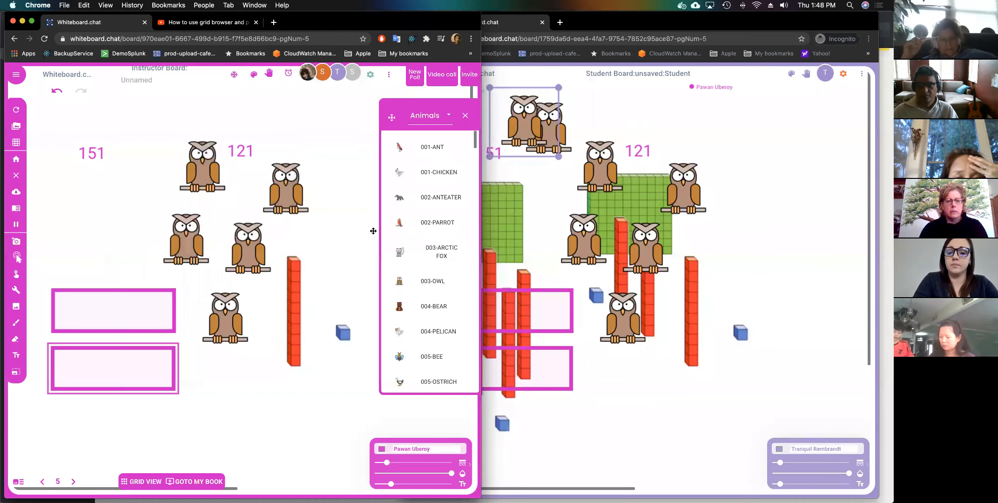
# Give a student teacher rights from the Participants list and dismiss the welcome tour offer.
pyautogui.click(332, 75)
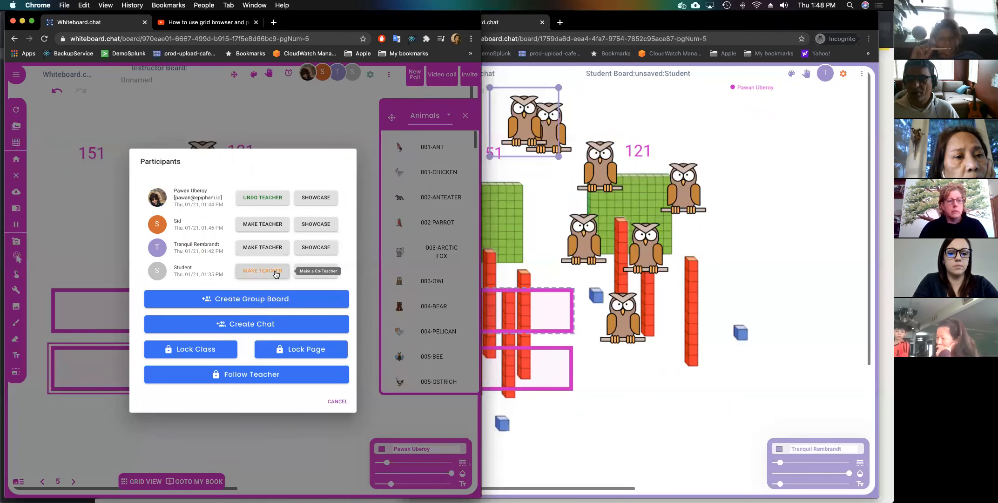
pyautogui.click(316, 270)
pyautogui.click(650, 411)
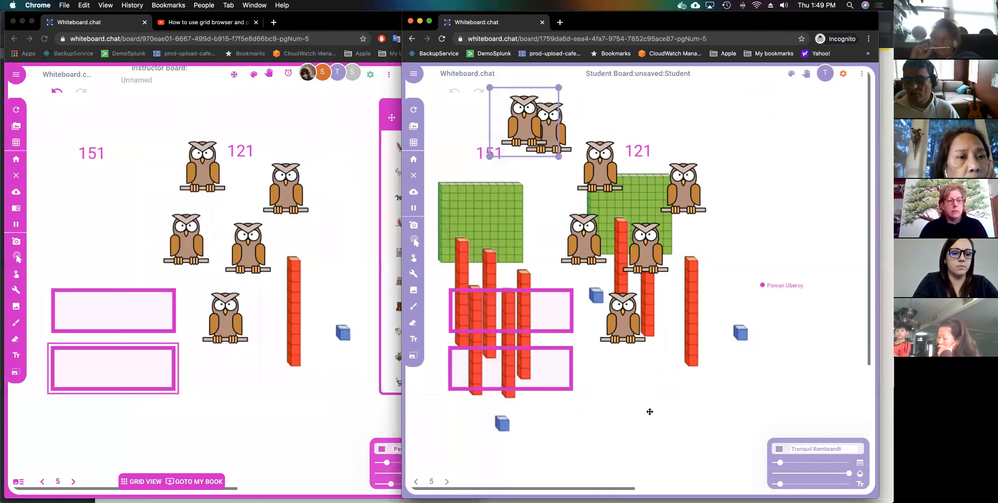
pyautogui.click(331, 74)
pyautogui.click(332, 74)
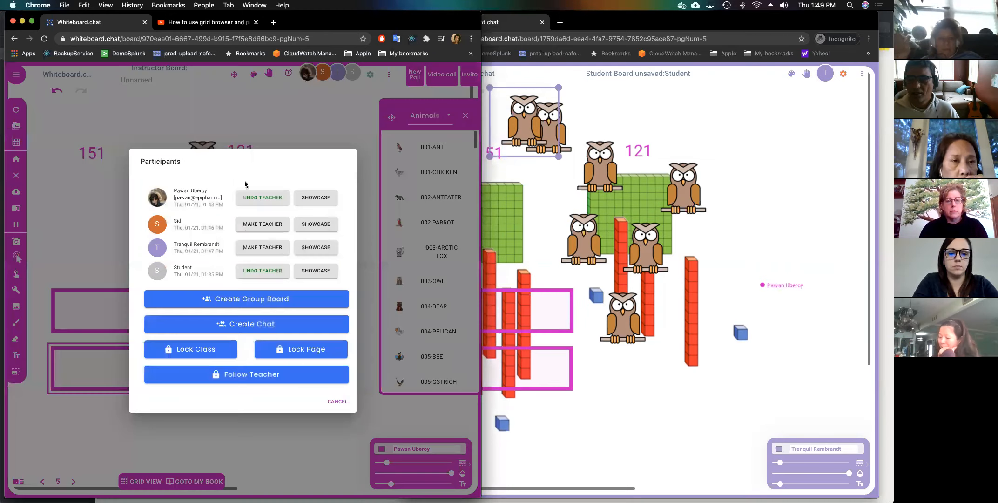
pyautogui.click(255, 251)
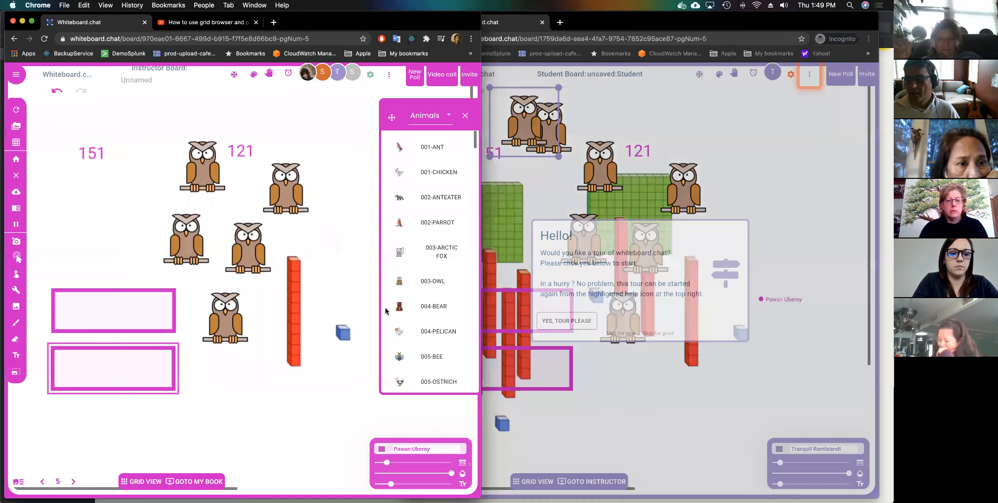
pyautogui.click(671, 319)
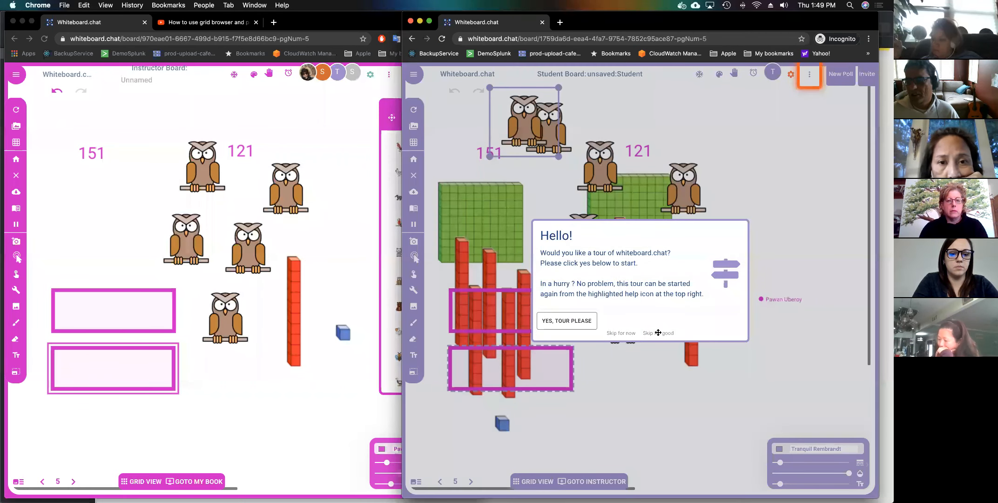
pyautogui.click(659, 333)
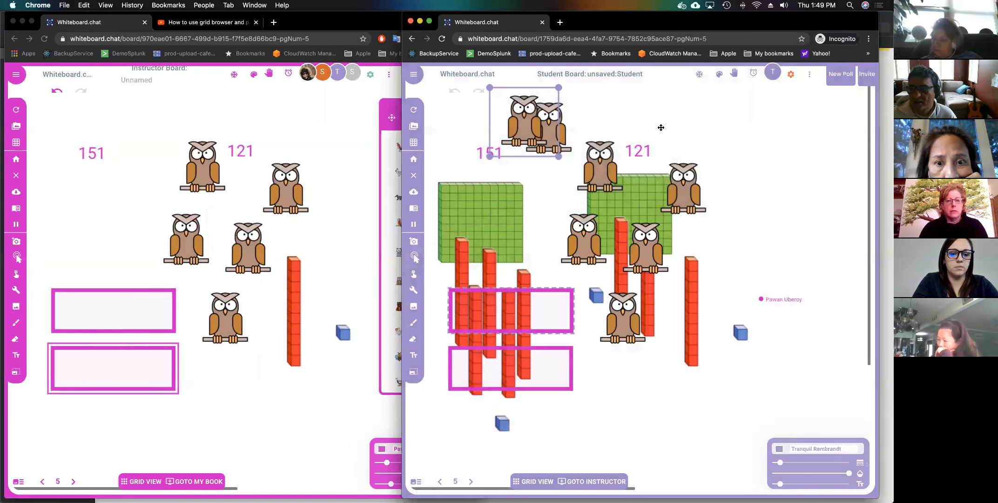
# Remove that student's teacher role from the Participants list.
pyautogui.click(319, 75)
pyautogui.click(322, 75)
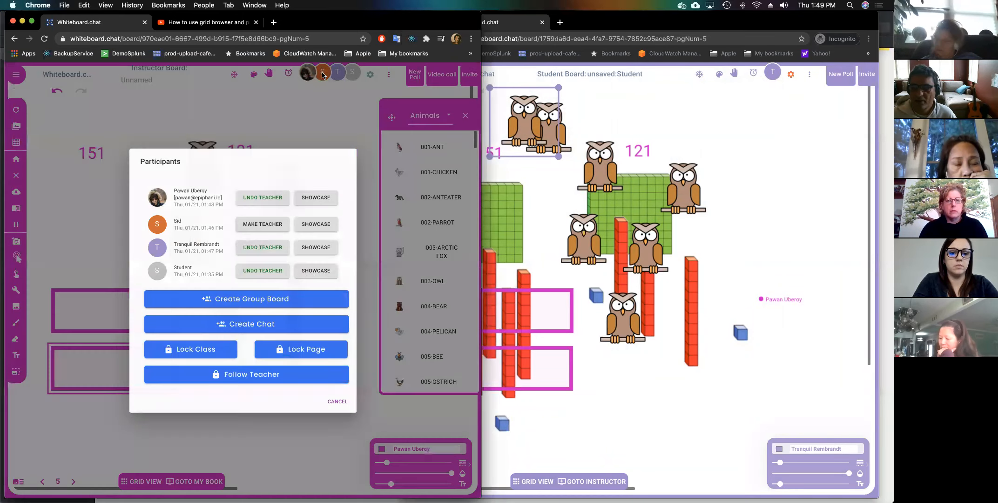
pyautogui.press('Escape')
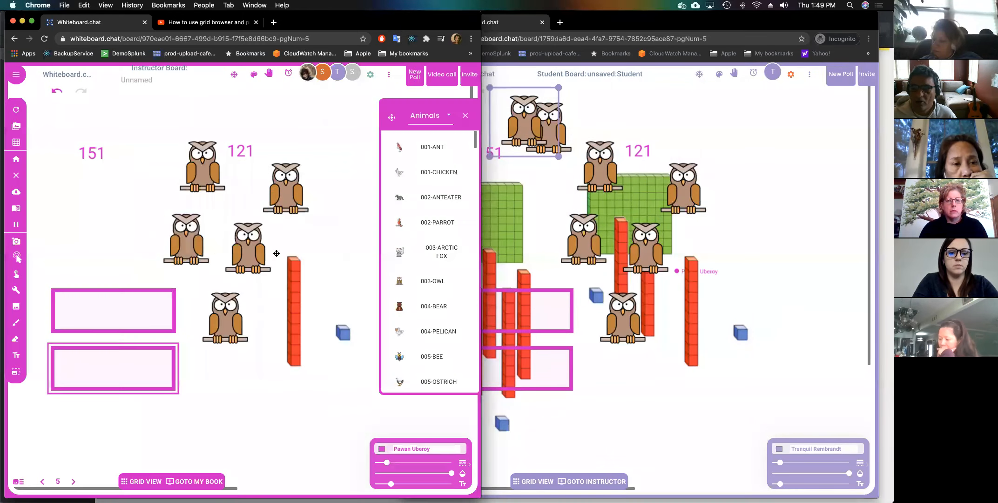
pyautogui.click(322, 74)
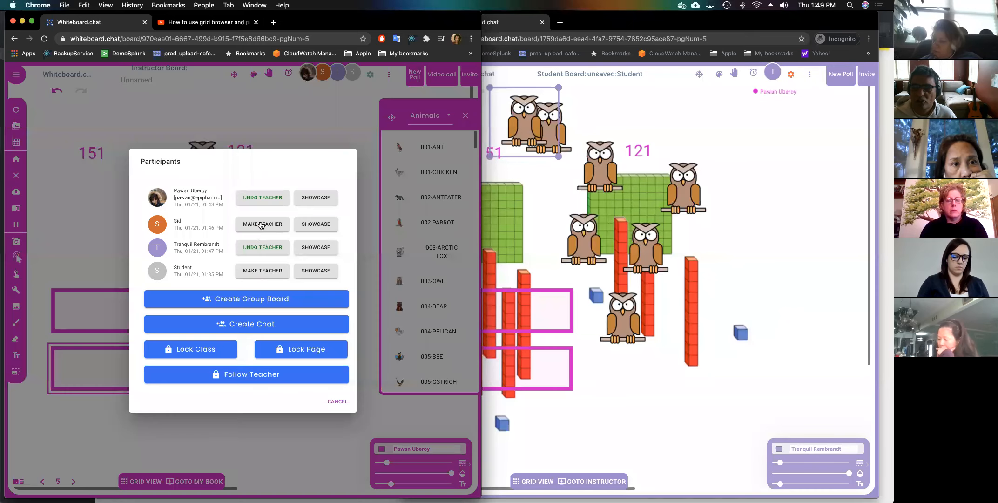
pyautogui.click(261, 247)
# Showcase another student's board to everyone and close the Animals sticker panel.
pyautogui.click(328, 74)
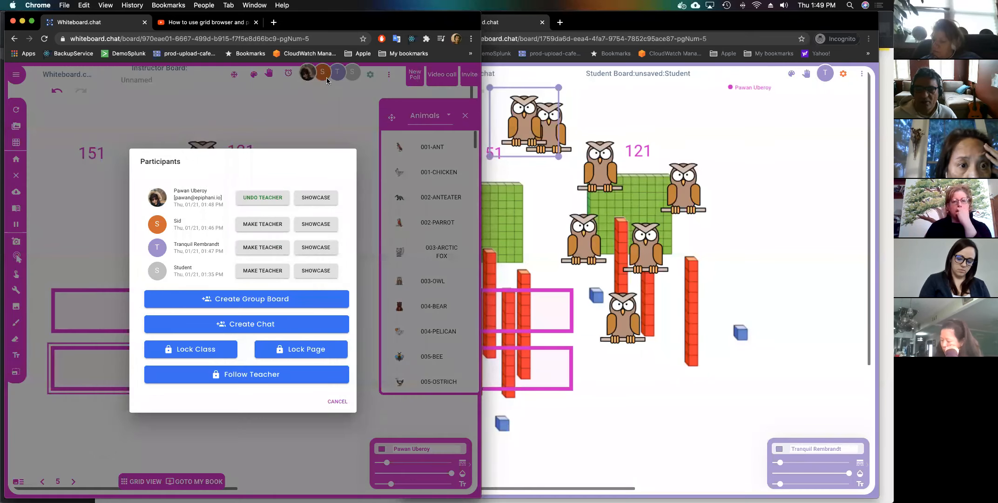
pyautogui.click(314, 225)
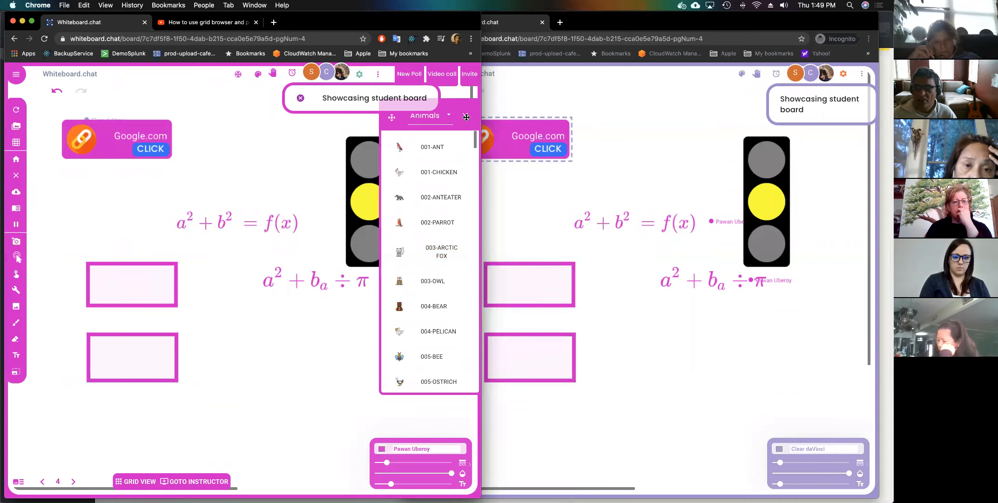
pyautogui.click(466, 118)
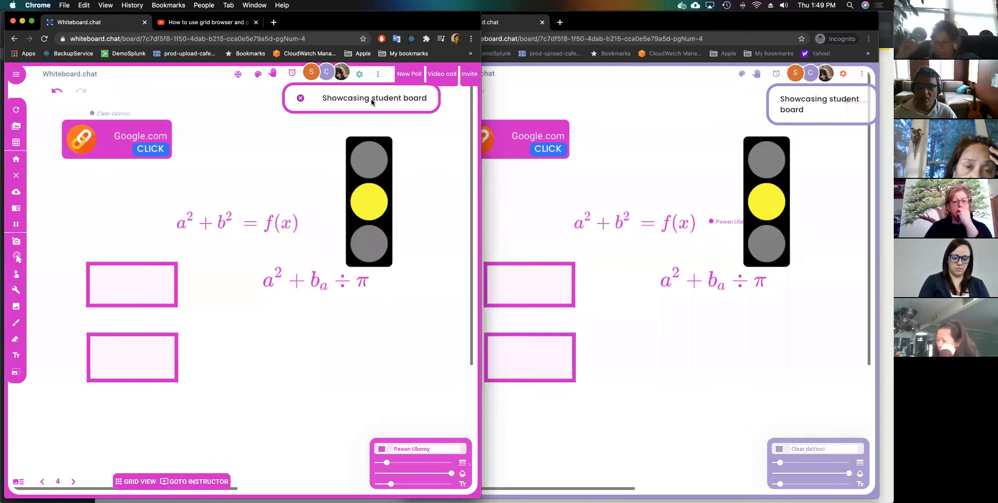
# Stop showcasing the student board and dismiss the student window's sign-in prompt.
pyautogui.click(302, 98)
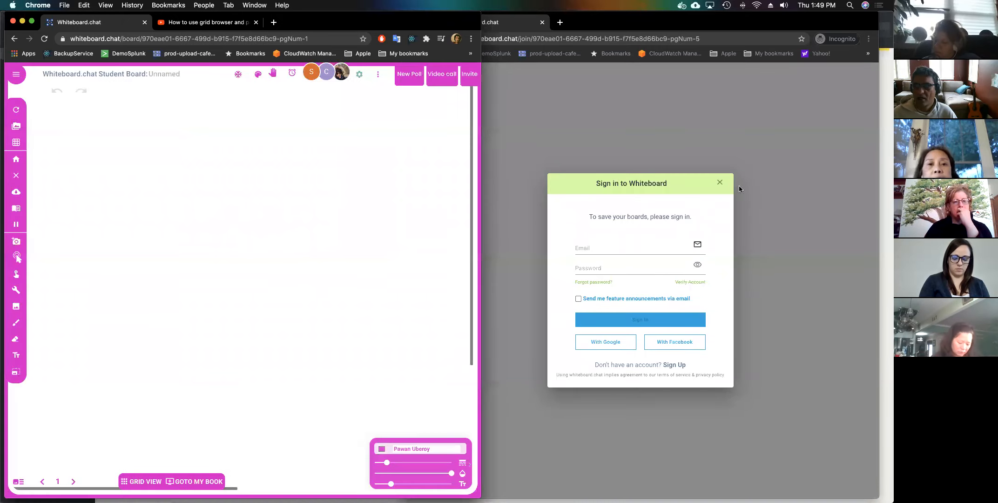
pyautogui.click(720, 184)
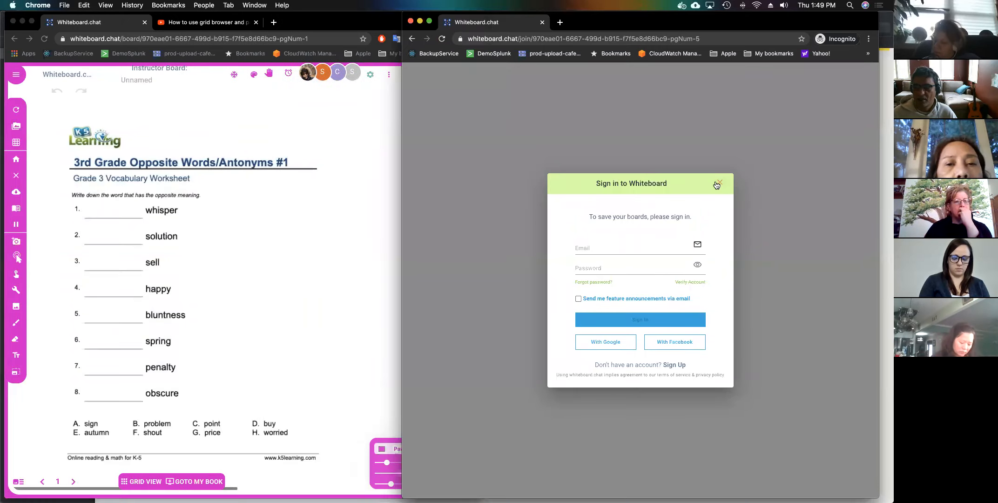
pyautogui.click(716, 185)
pyautogui.click(337, 133)
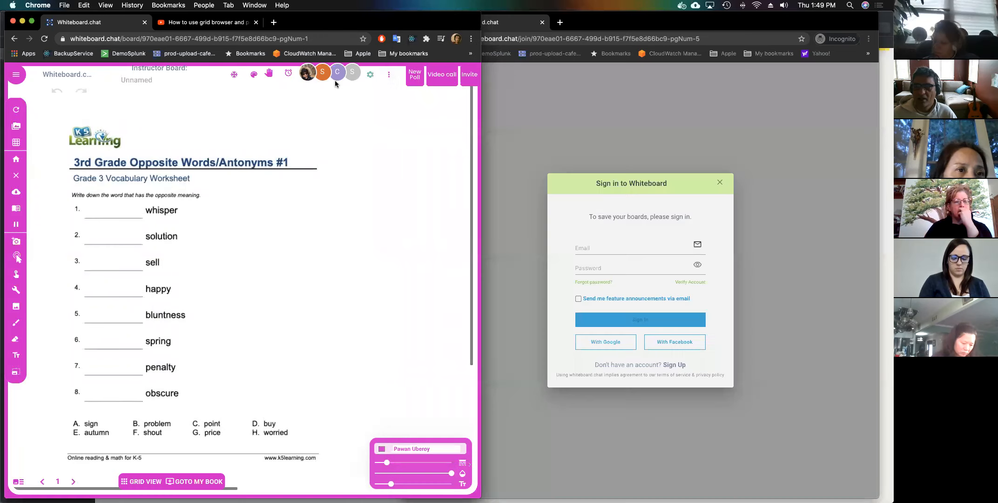
pyautogui.click(370, 77)
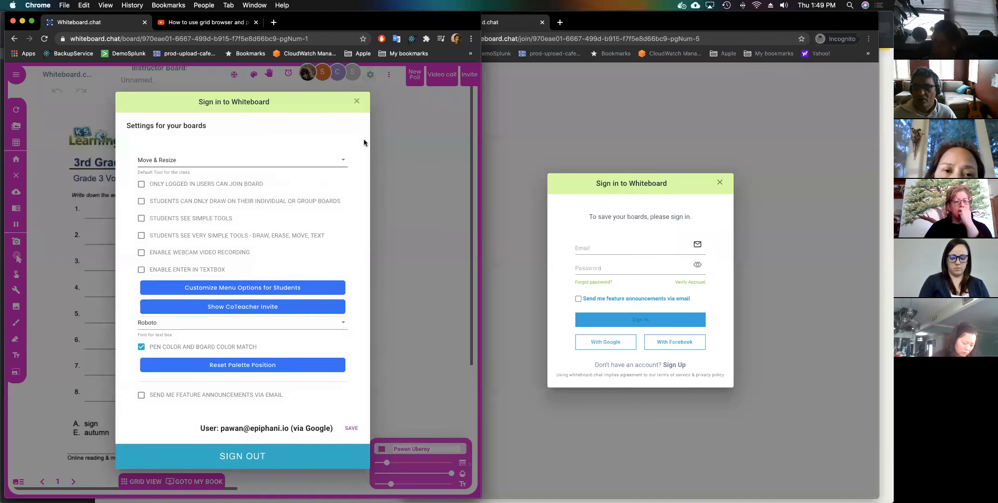
pyautogui.click(356, 100)
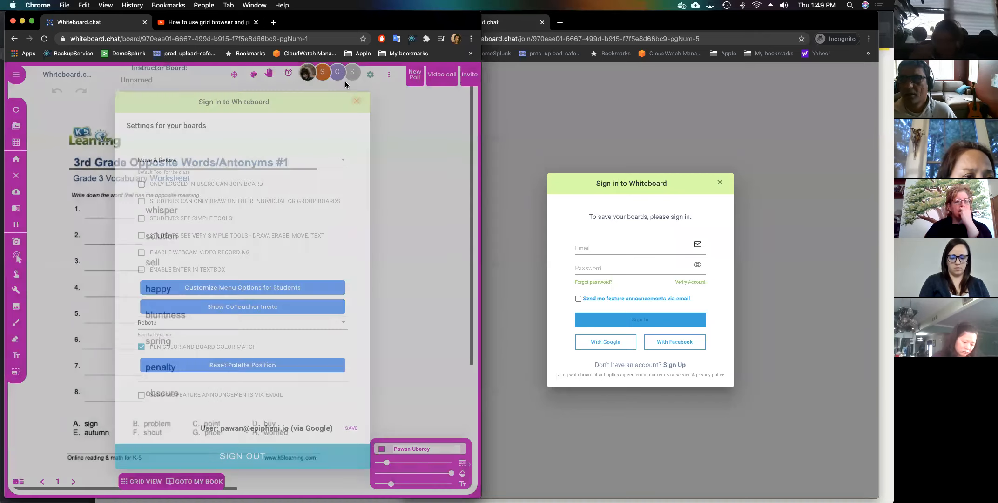
pyautogui.click(343, 75)
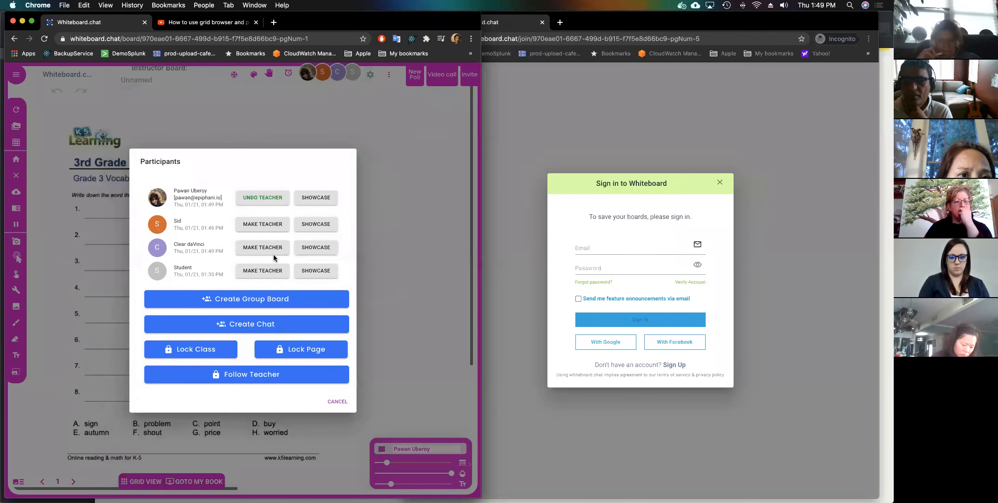
pyautogui.click(270, 321)
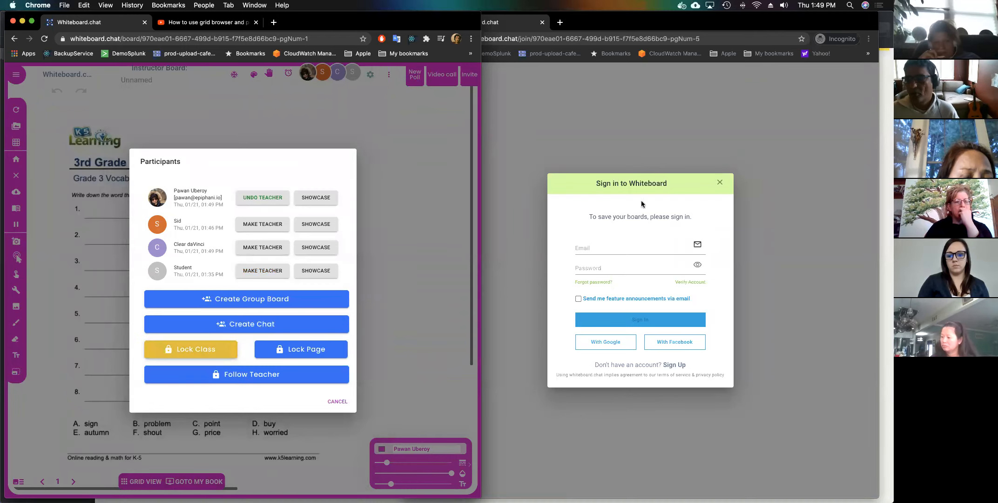
# Close the old incognito student window and the participants list.
pyautogui.click(722, 175)
pyautogui.click(721, 184)
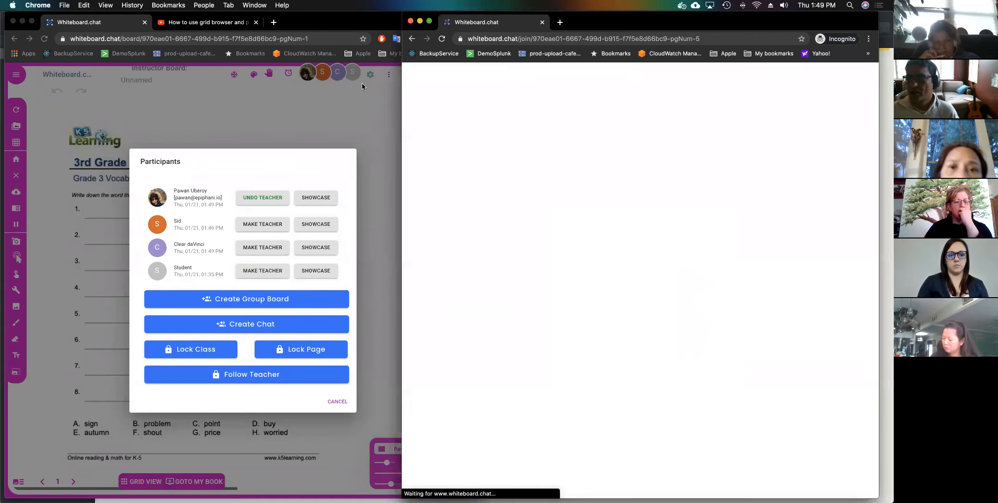
pyautogui.click(326, 48)
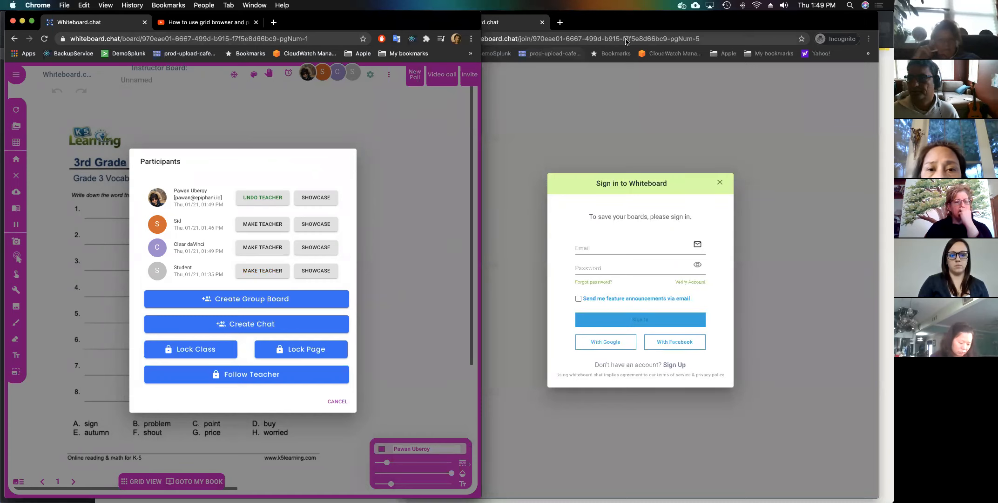
pyautogui.click(669, 31)
pyautogui.press('super+w')
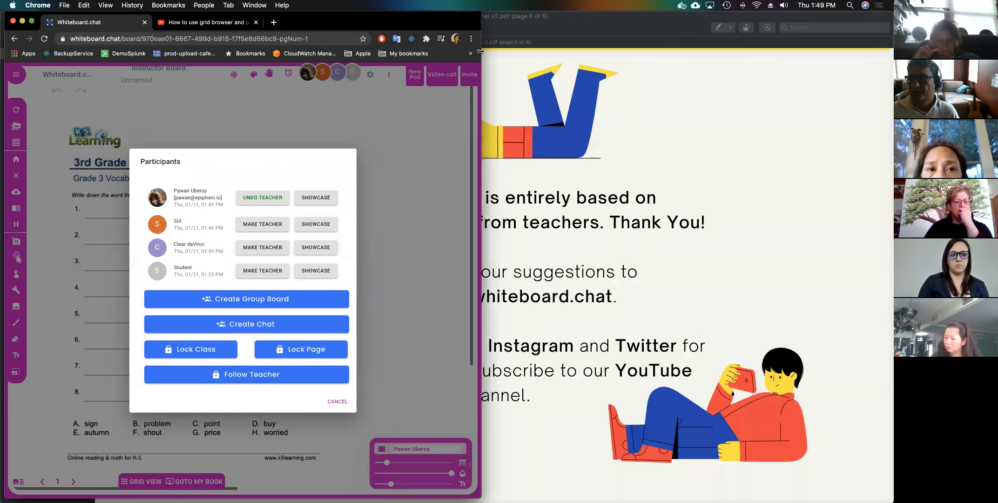
pyautogui.click(463, 72)
# Copy the board's join link from the Invite options.
pyautogui.click(471, 83)
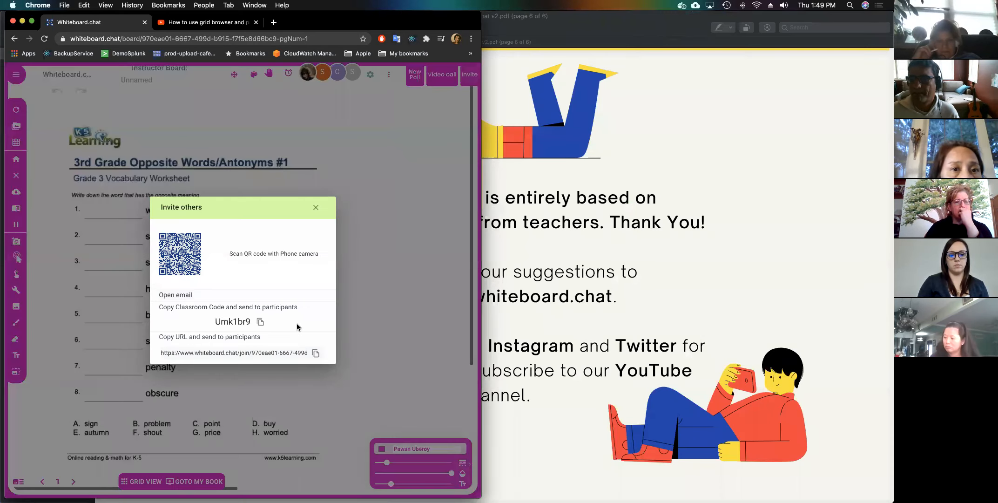
pyautogui.click(315, 354)
pyautogui.click(117, 61)
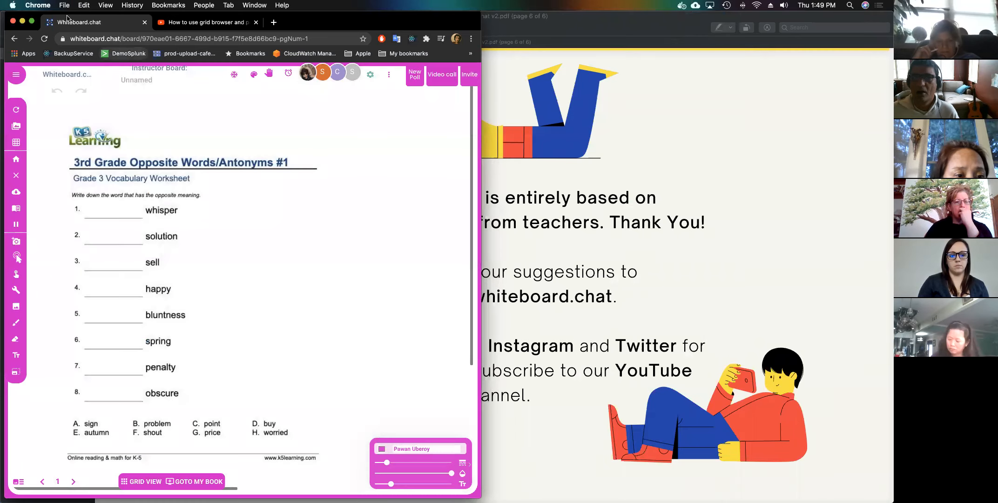
# Load the join link in a new incognito window placed on the right half.
pyautogui.click(64, 5)
pyautogui.click(74, 34)
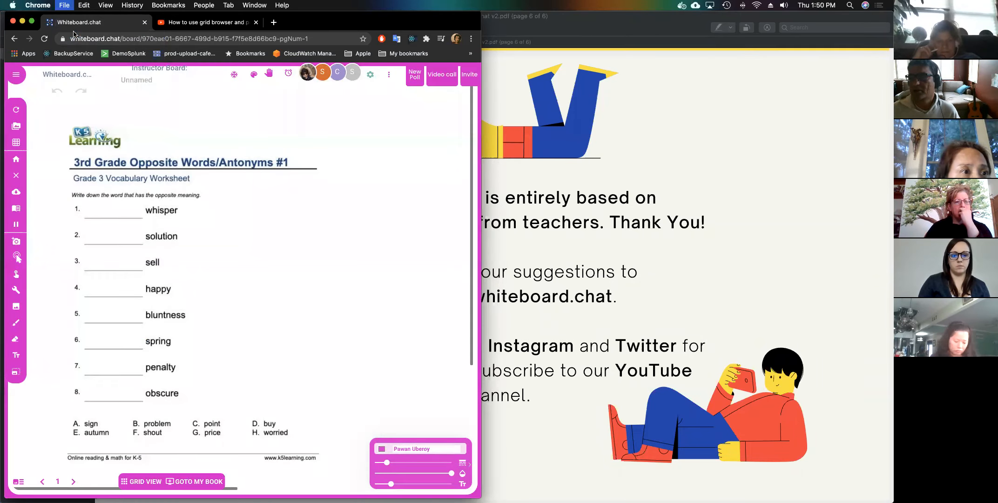
pyautogui.press('super+v')
pyautogui.press('Return')
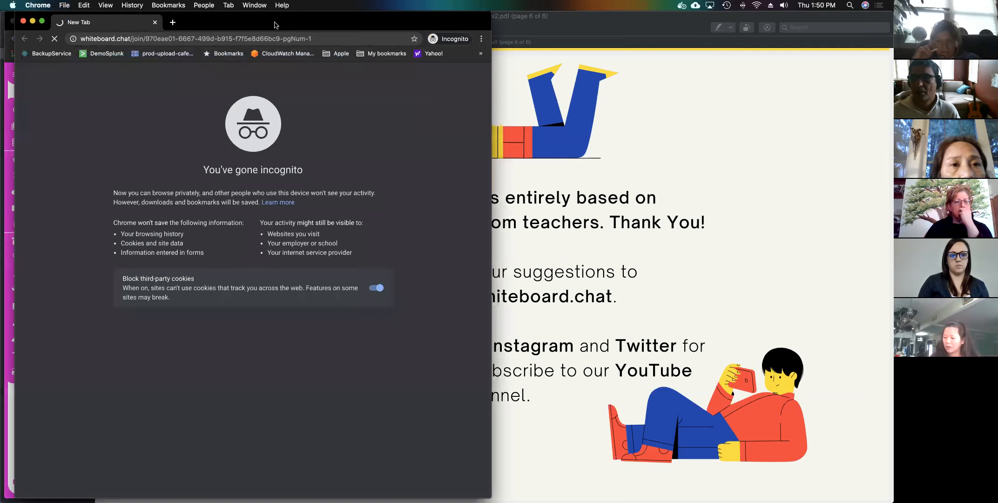
pyautogui.moveTo(275, 22); pyautogui.dragTo(645, 21)
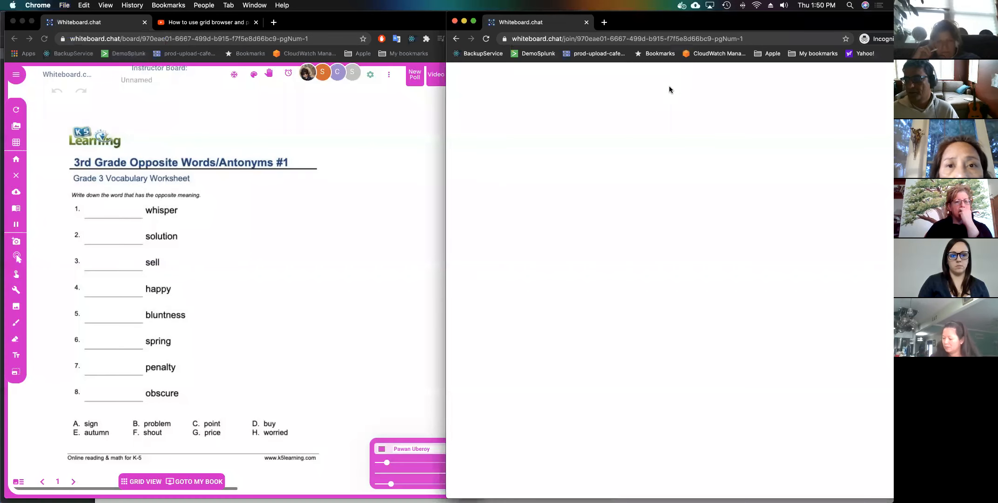
# Join the board as 'Student' and lock the class for all students.
pyautogui.write('STdu')
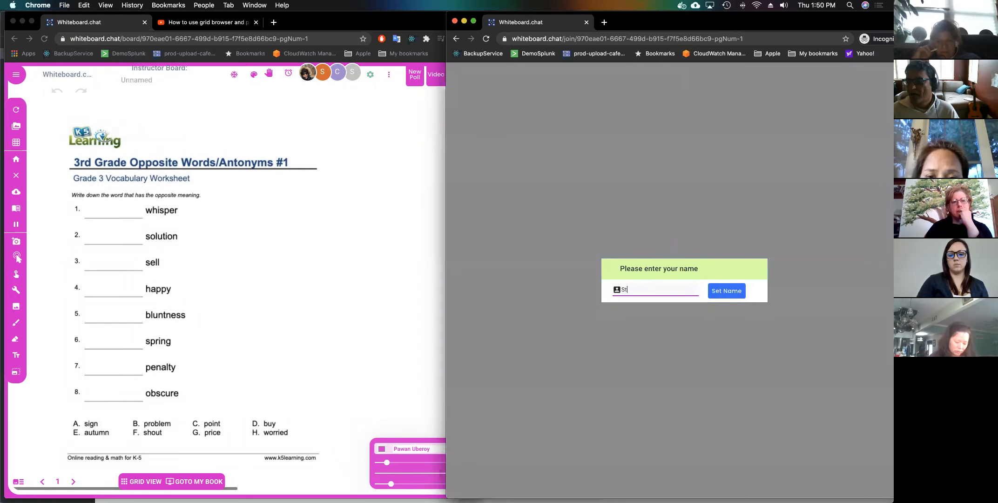
pyautogui.write('ent')
pyautogui.press('Return')
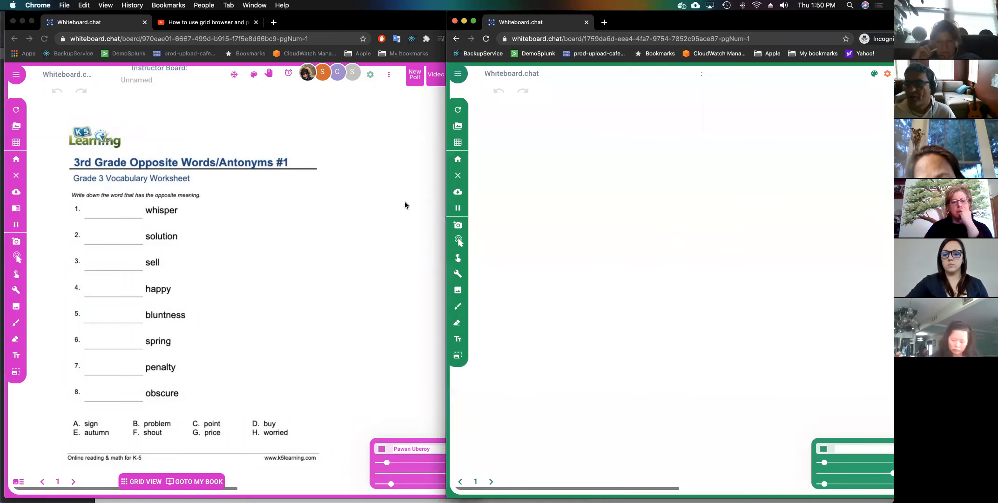
pyautogui.click(381, 182)
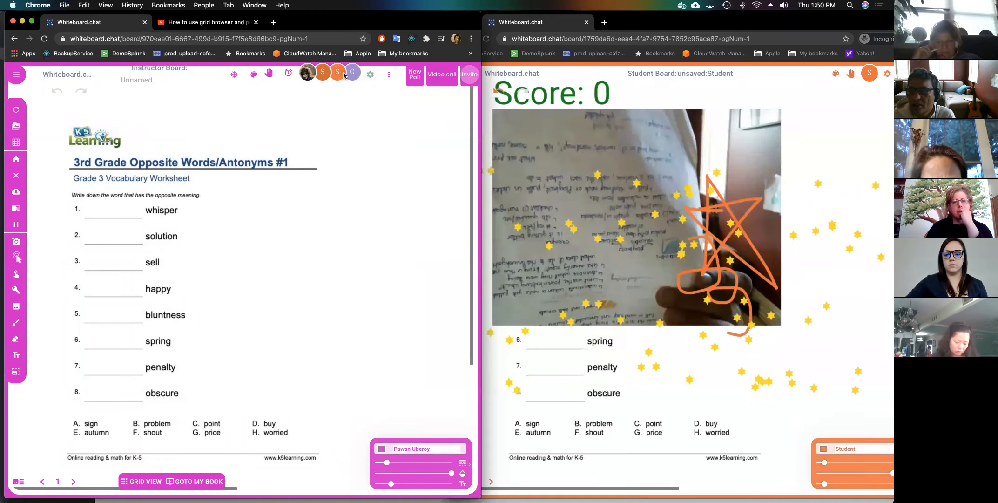
pyautogui.click(352, 73)
pyautogui.click(191, 349)
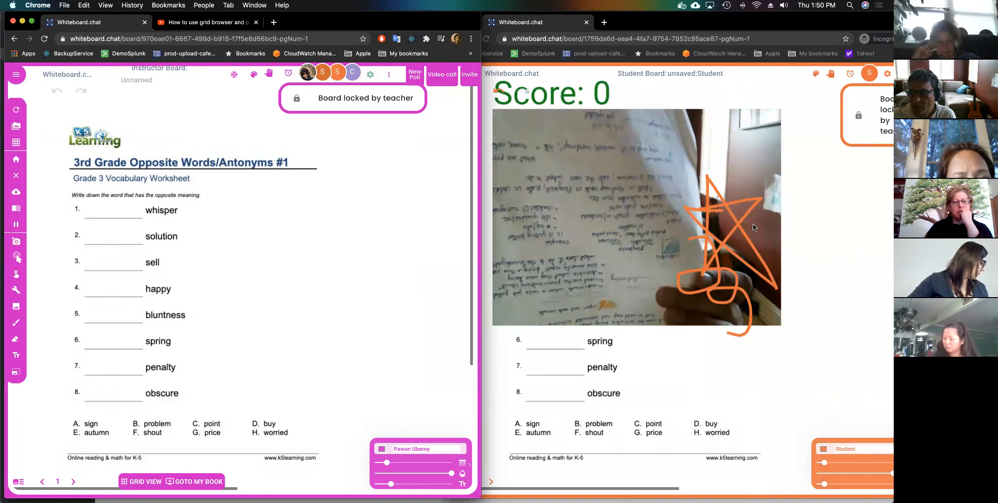
# Draw a pink check mark on the antonyms worksheet.
pyautogui.click(829, 236)
pyautogui.click(737, 265)
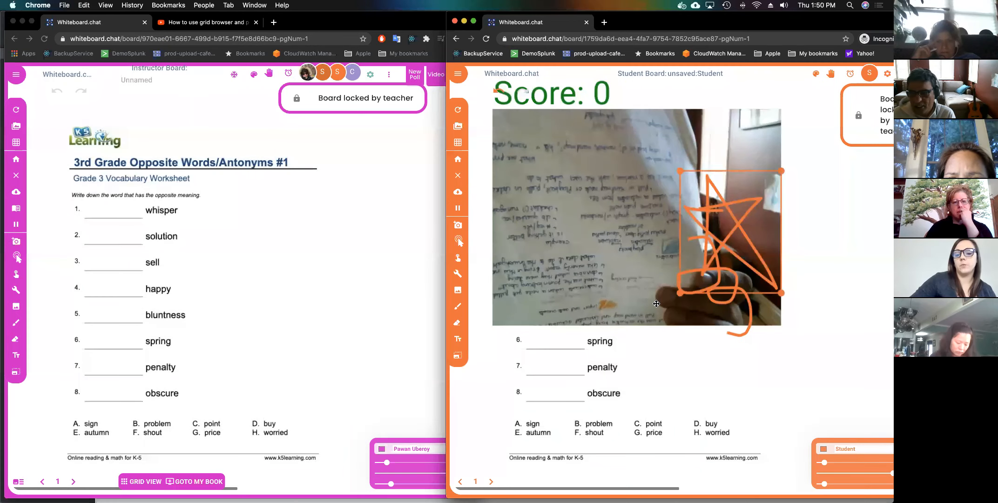
pyautogui.click(379, 258)
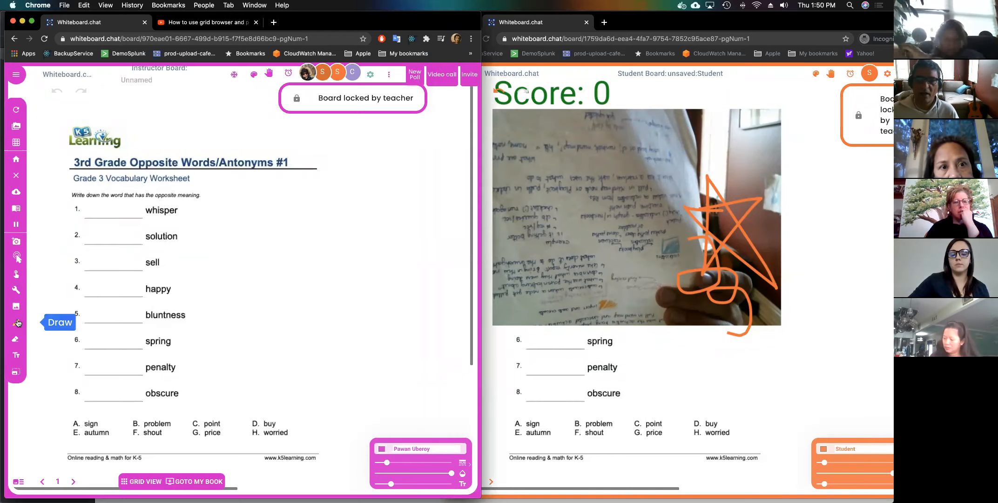
pyautogui.moveTo(287, 252); pyautogui.dragTo(383, 219)
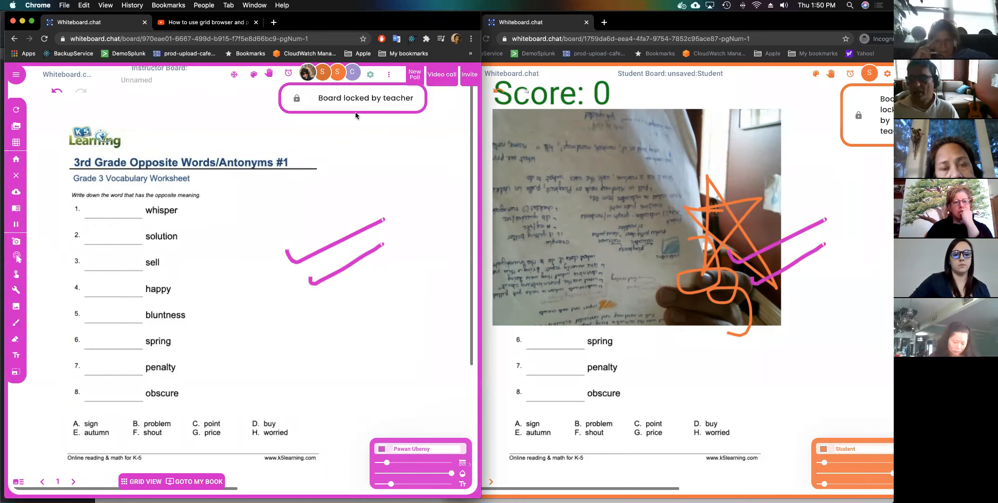
# Unlock the board and make students follow the teacher's page.
pyautogui.click(297, 99)
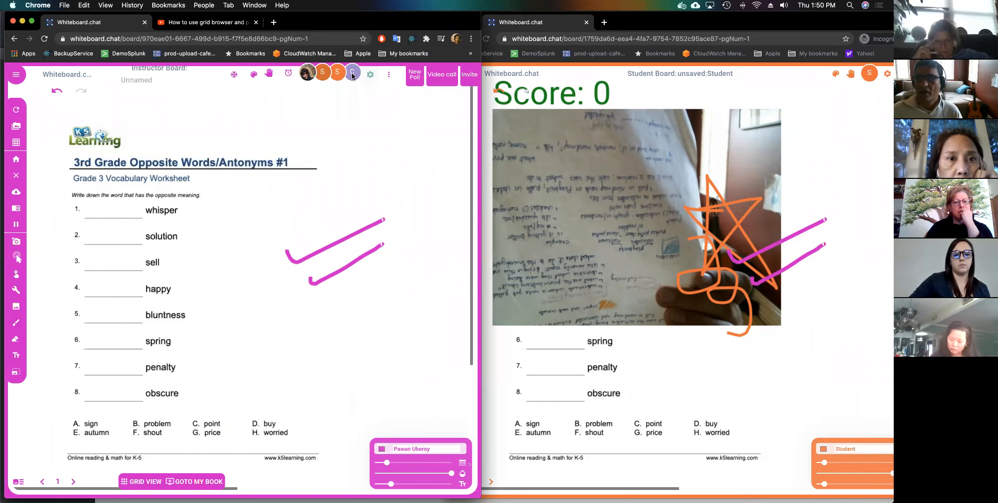
pyautogui.click(335, 73)
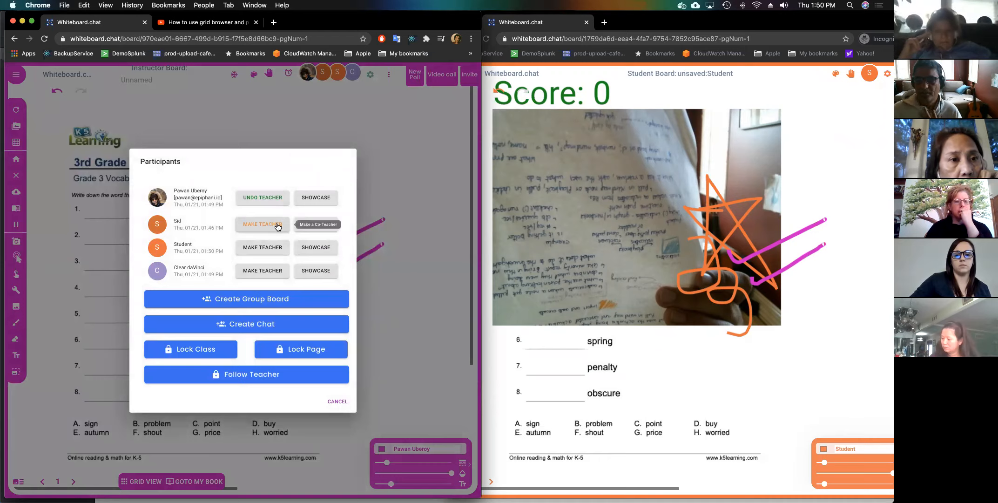
pyautogui.click(276, 377)
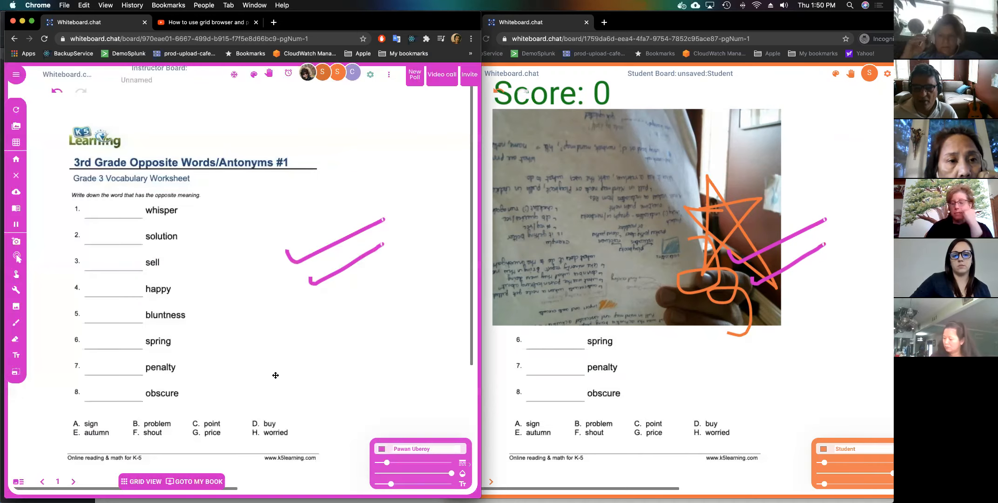
pyautogui.click(304, 399)
# Go to the Subject-verb agreement page, stop following, and reopen participants.
pyautogui.click(73, 483)
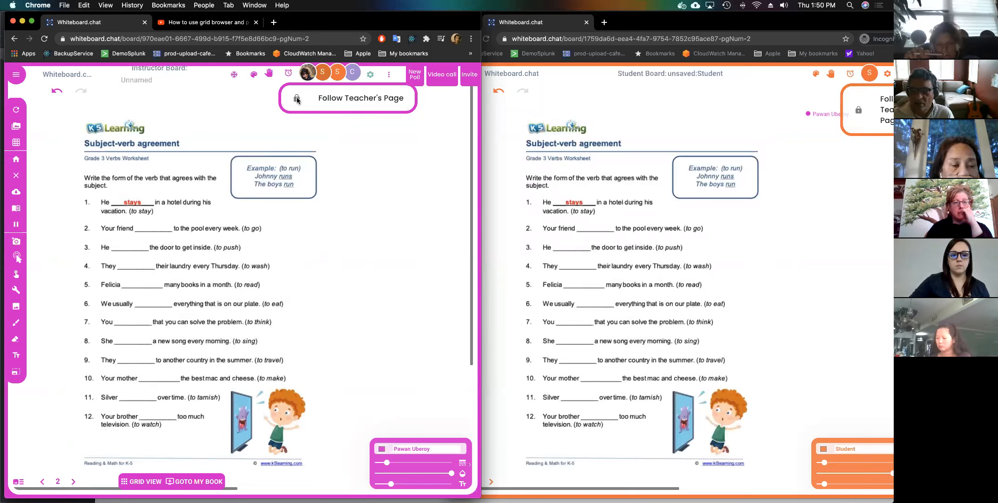
pyautogui.click(297, 98)
pyautogui.click(338, 74)
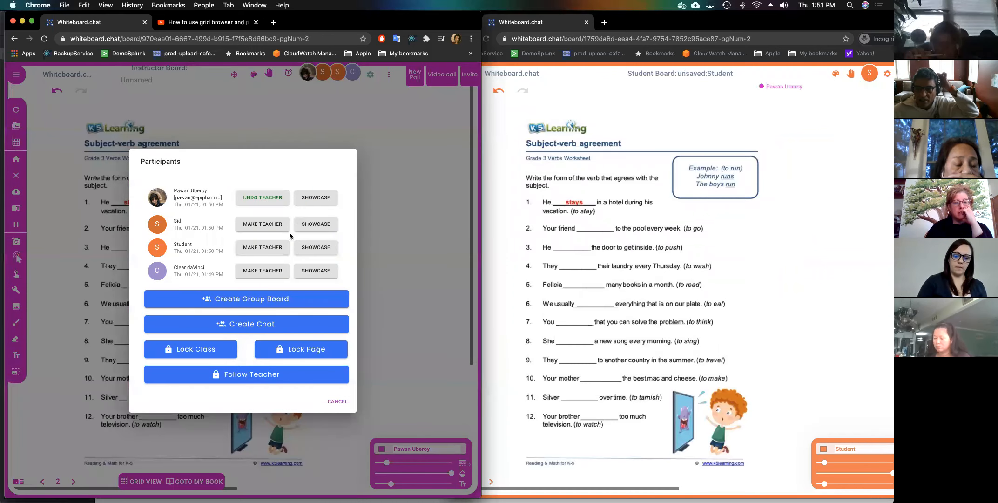
# Create a class chat and send 'Hi' to everyone.
pyautogui.click(272, 326)
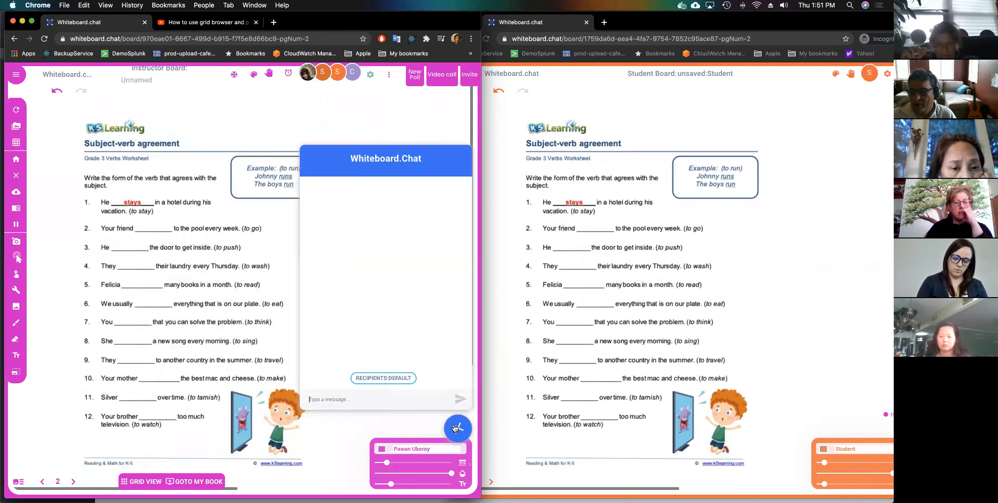
pyautogui.write('Hi')
pyautogui.press('Return')
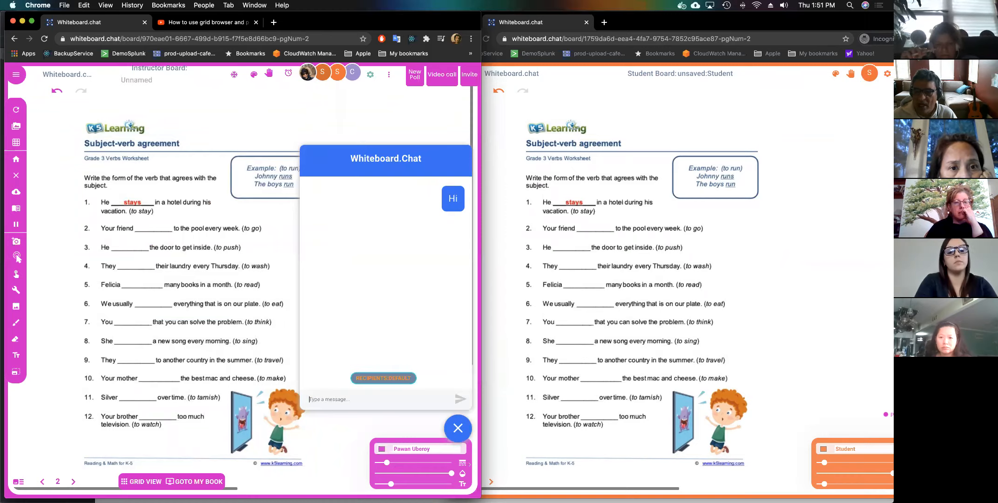
pyautogui.click(380, 378)
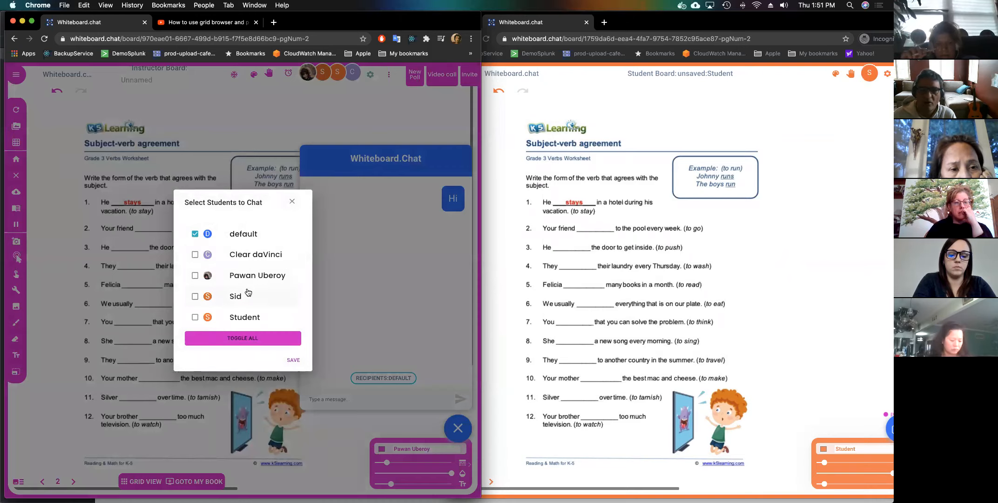
pyautogui.click(292, 201)
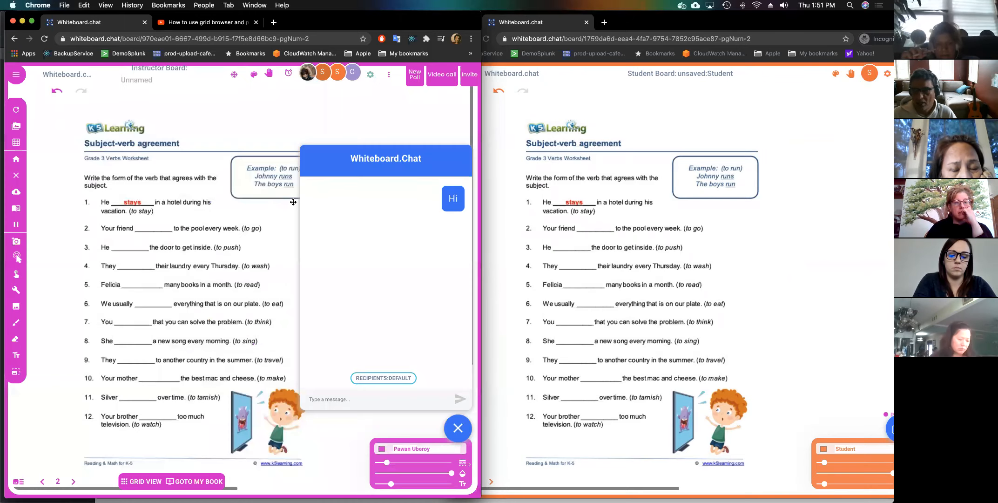
# Set the student board's chat language to español, castellano.
pyautogui.moveTo(746, 22); pyautogui.dragTo(662, 23)
pyautogui.click(844, 435)
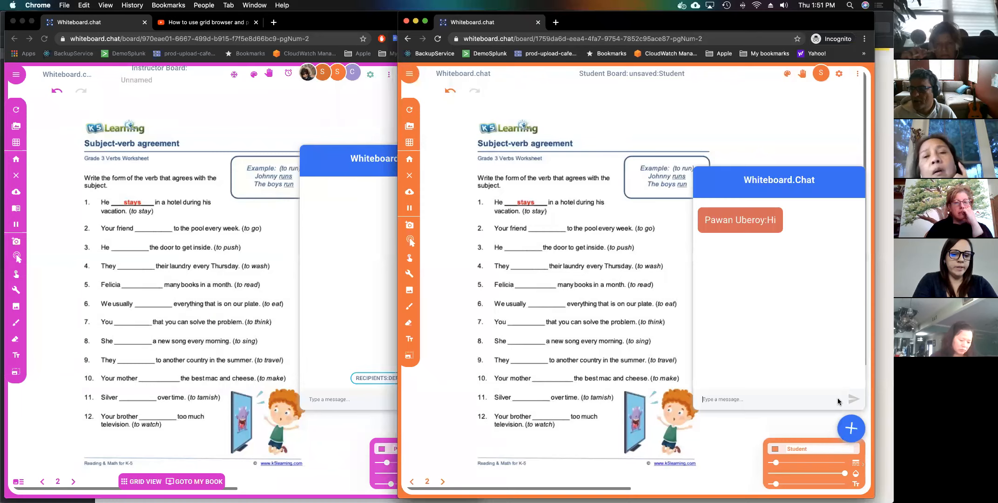
pyautogui.click(859, 76)
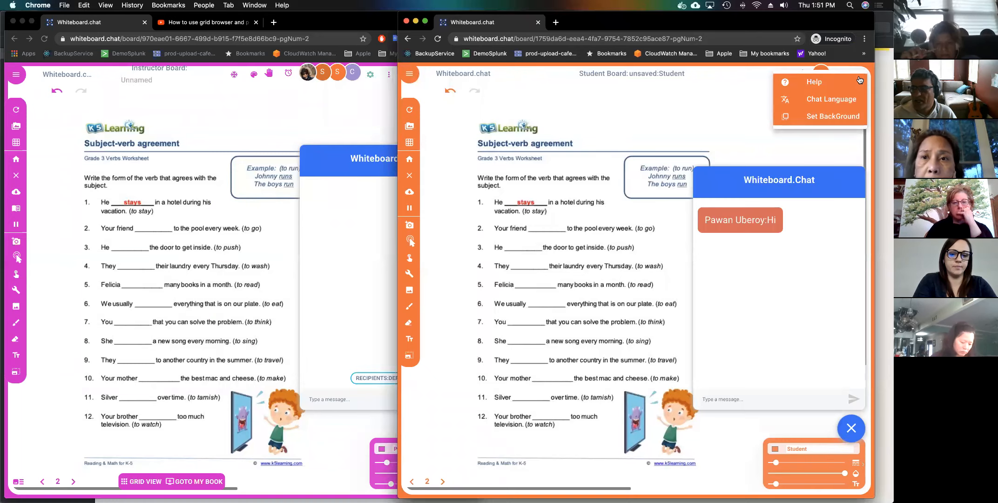
pyautogui.click(843, 99)
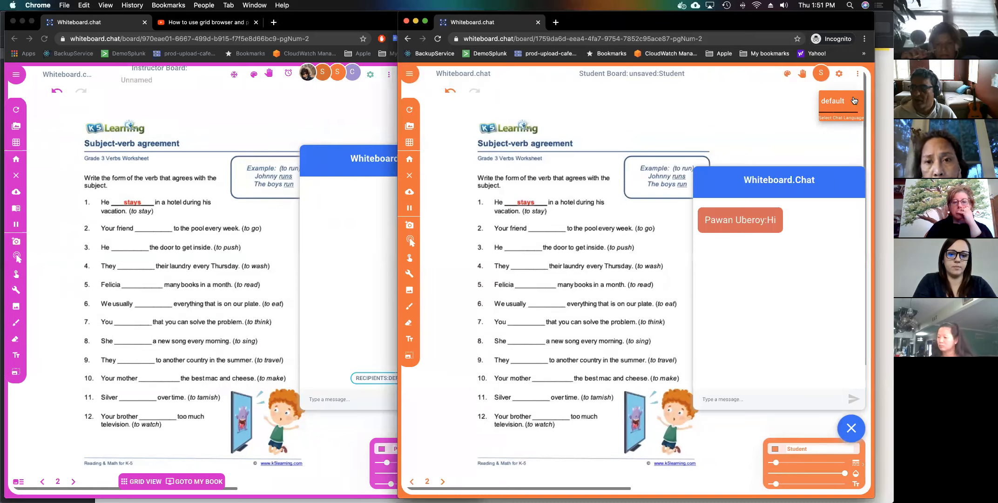
pyautogui.click(855, 100)
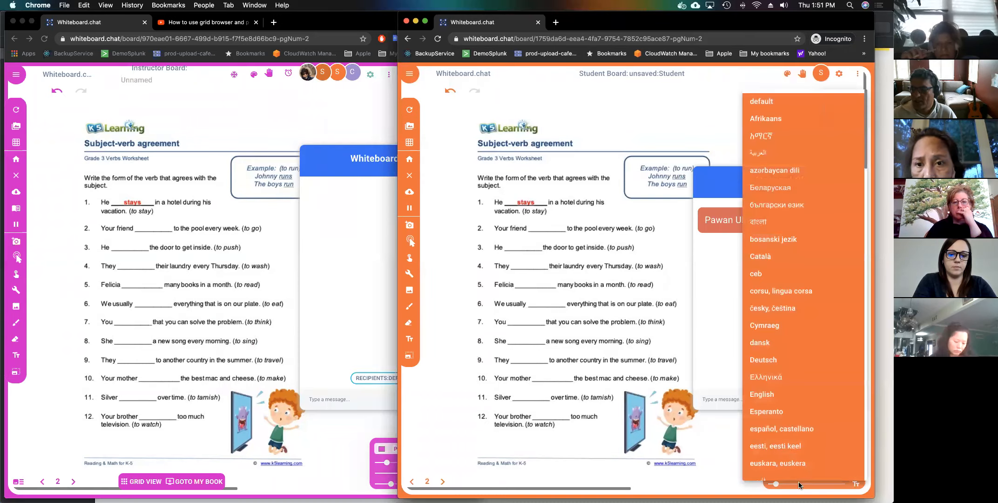
pyautogui.click(786, 429)
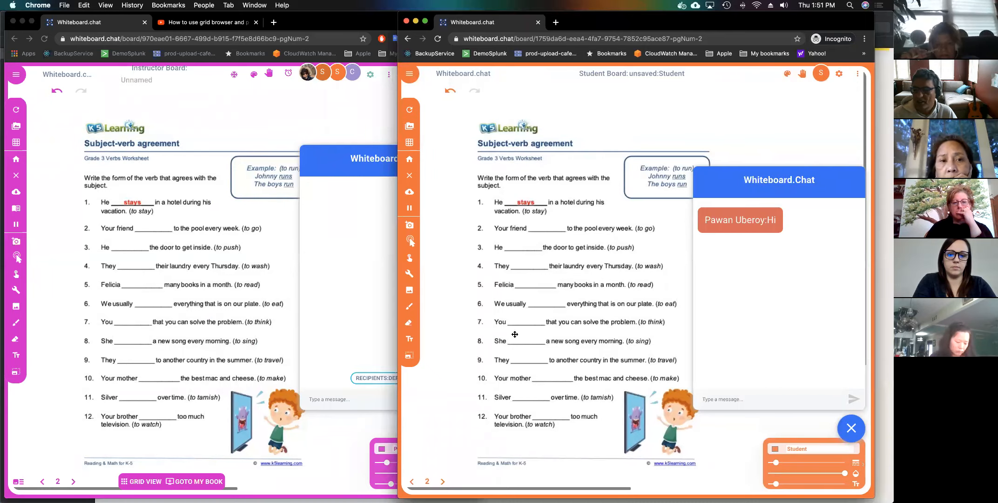
# Send 'How are you?' from the instructor chat, arriving as '¿Cómo estás?'.
pyautogui.click(360, 332)
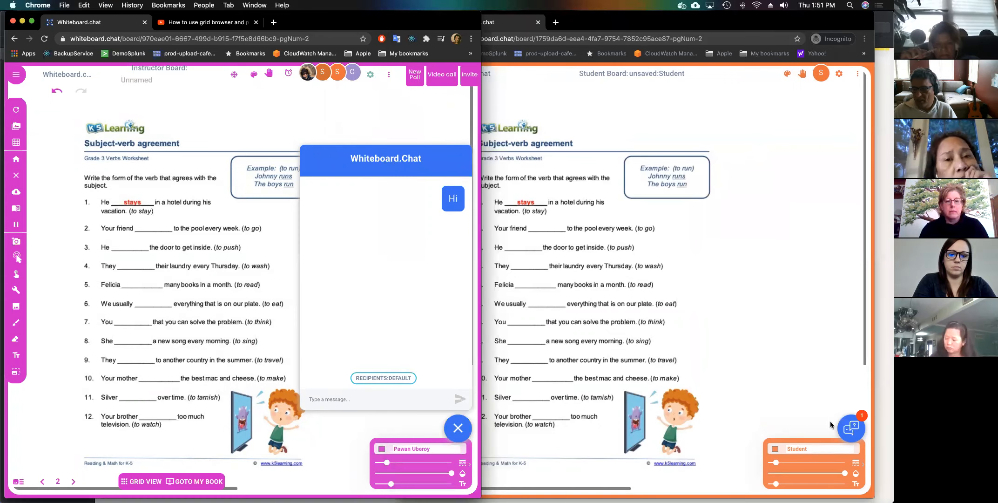
pyautogui.click(834, 424)
pyautogui.click(850, 428)
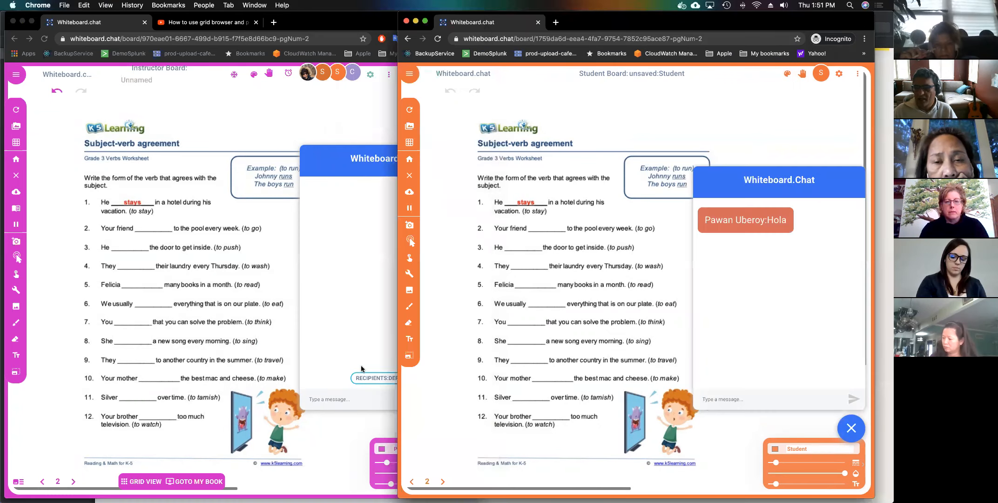
pyautogui.click(319, 403)
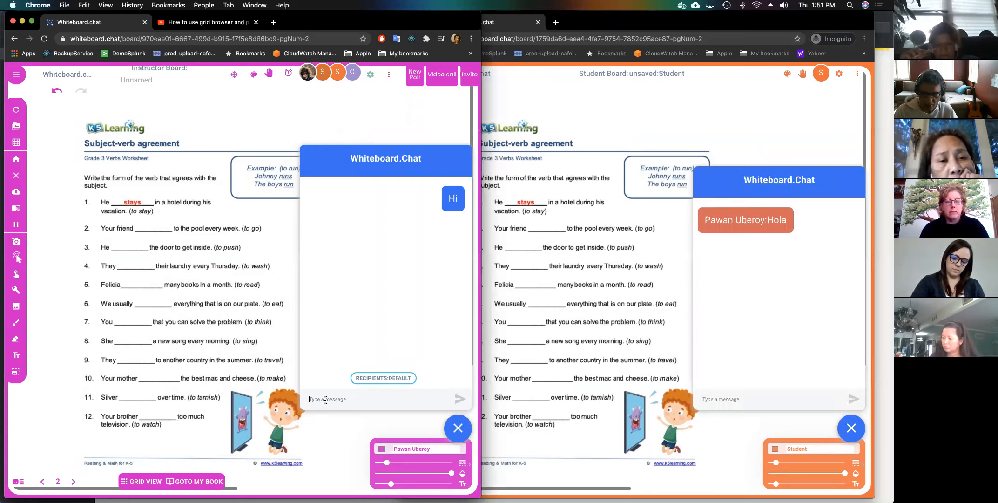
pyautogui.write('How are you?')
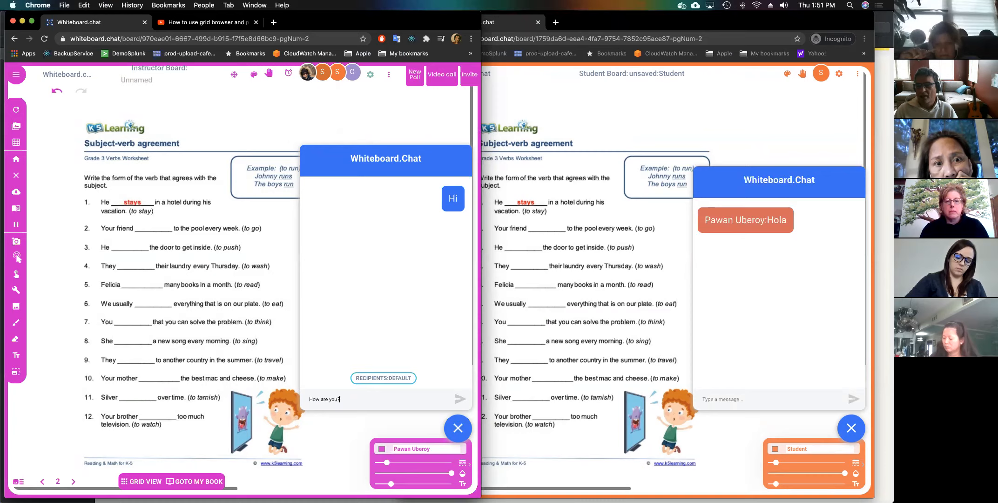
pyautogui.press('Return')
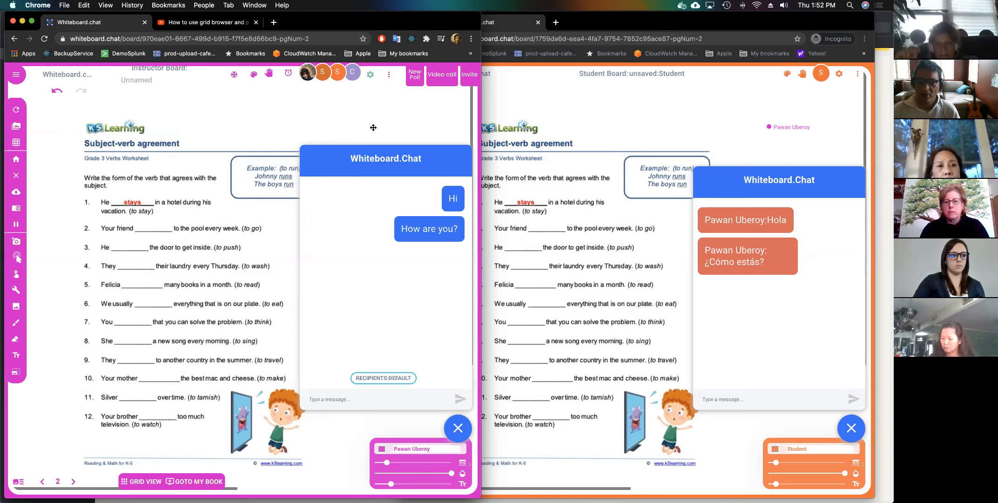
# Start a new blank teaching board from the home page.
pyautogui.click(18, 160)
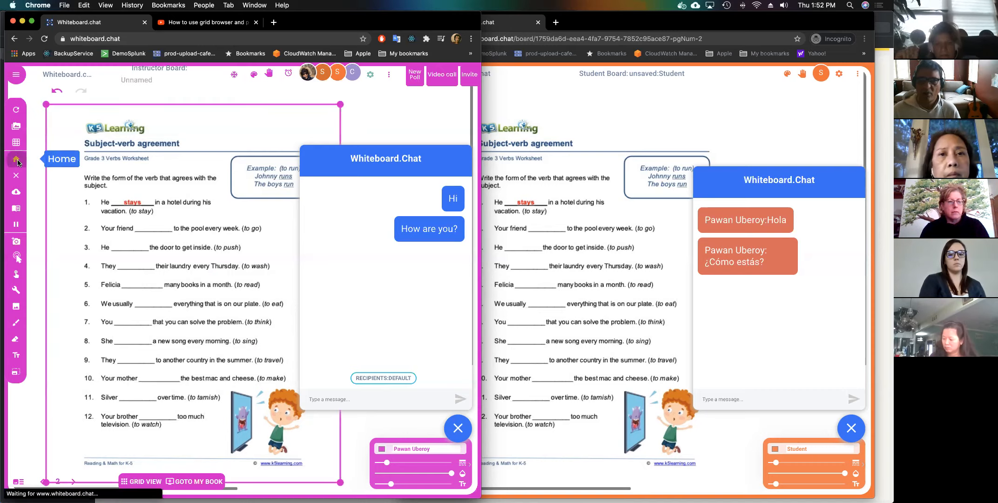
pyautogui.click(242, 411)
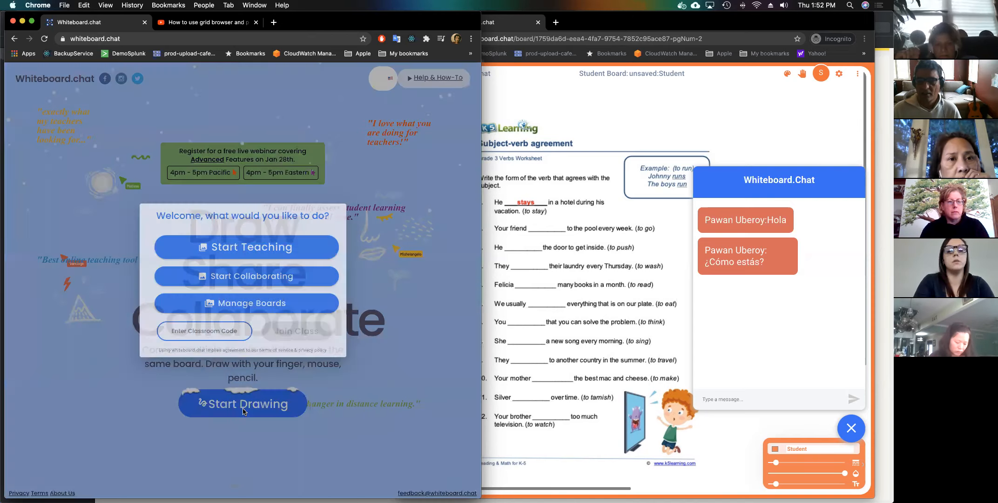
pyautogui.click(231, 249)
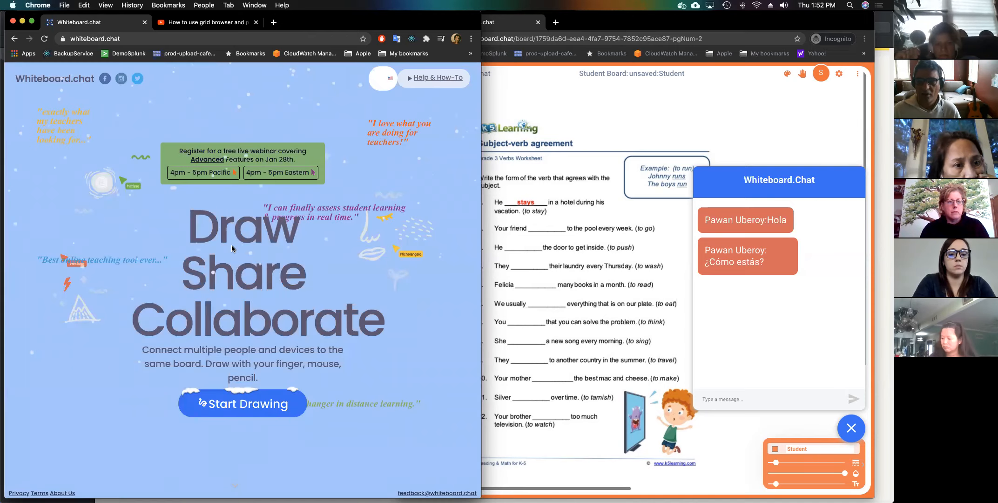
# Search Spotlight for 'bingo' and highlight Place-Value-Bingo-Games.pdf.
pyautogui.press('super+space')
pyautogui.write('bingo')
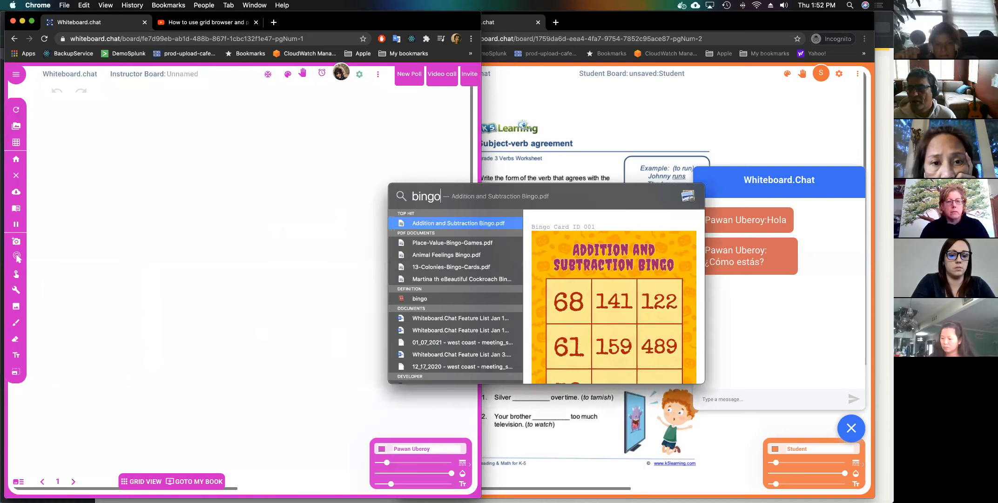
pyautogui.press('Down')
# Open Place-Value-Bingo-Games.pdf on the right, close the webinar deck, and page through its cards.
pyautogui.press('Return')
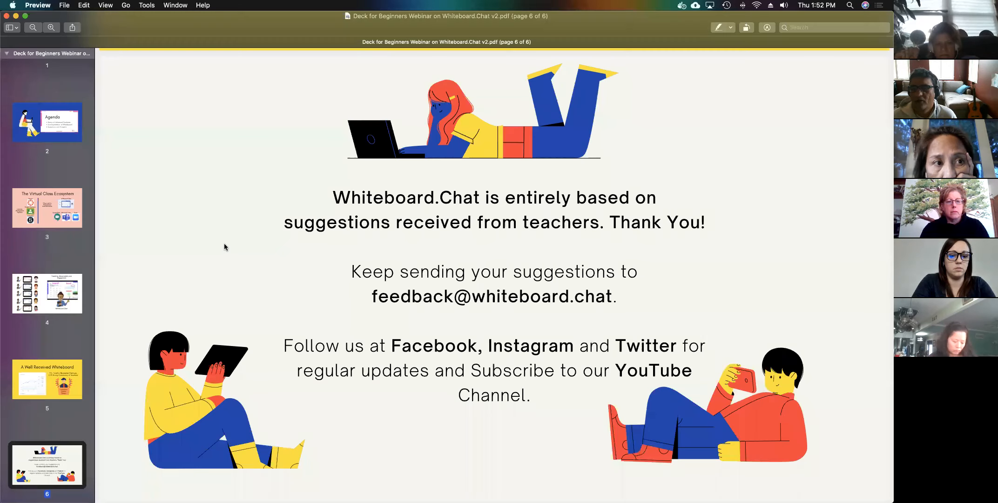
pyautogui.click(674, 158)
pyautogui.press('super+w')
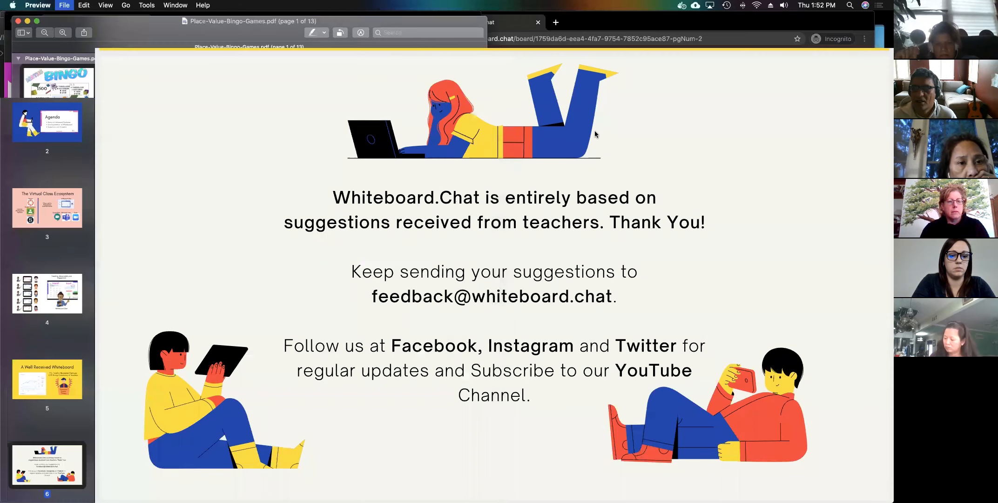
pyautogui.moveTo(157, 21); pyautogui.dragTo(550, 51)
pyautogui.press('Down')
pyautogui.press('Down')
pyautogui.press('Down')
pyautogui.press('Down')
pyautogui.press('Down')
pyautogui.press('Down')
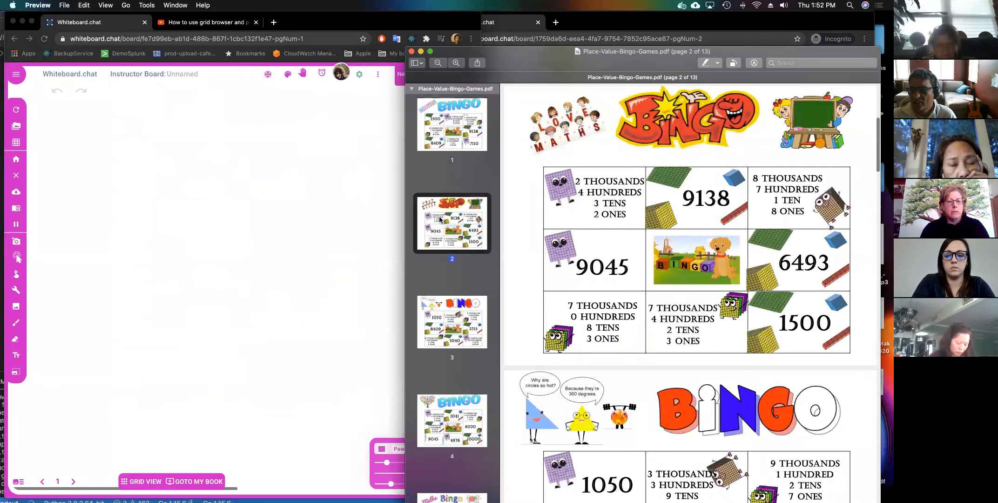
pyautogui.press('Down')
pyautogui.press('Down')
pyautogui.press('Down')
pyautogui.press('Down')
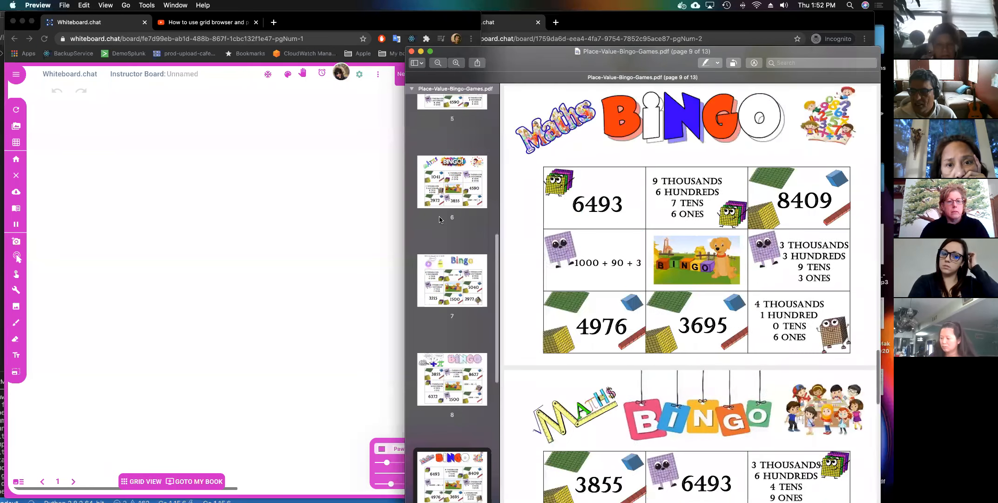
pyautogui.press('Up')
pyautogui.press('Up')
pyautogui.press('Up')
pyautogui.press('Up')
pyautogui.press('Up')
pyautogui.press('Up')
pyautogui.press('Up')
pyautogui.press('Up')
pyautogui.press('Up')
pyautogui.press('Up')
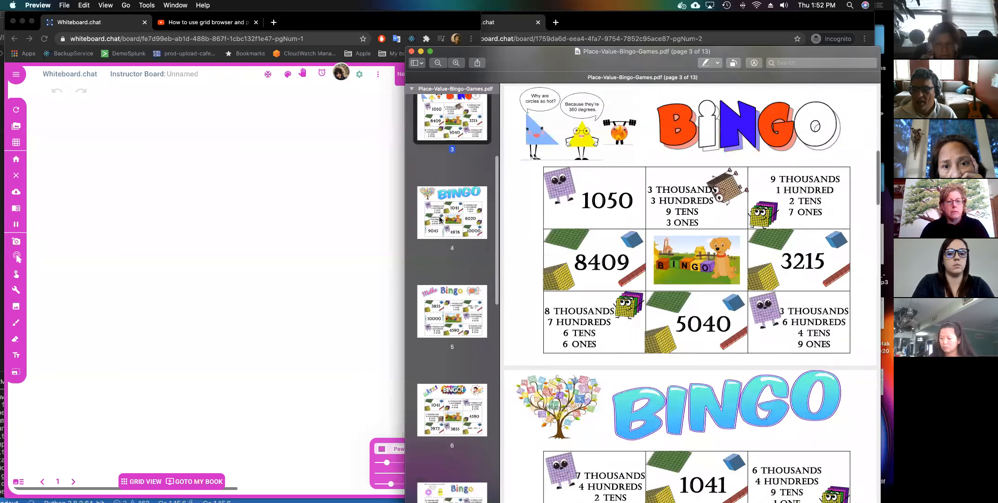
pyautogui.click(243, 228)
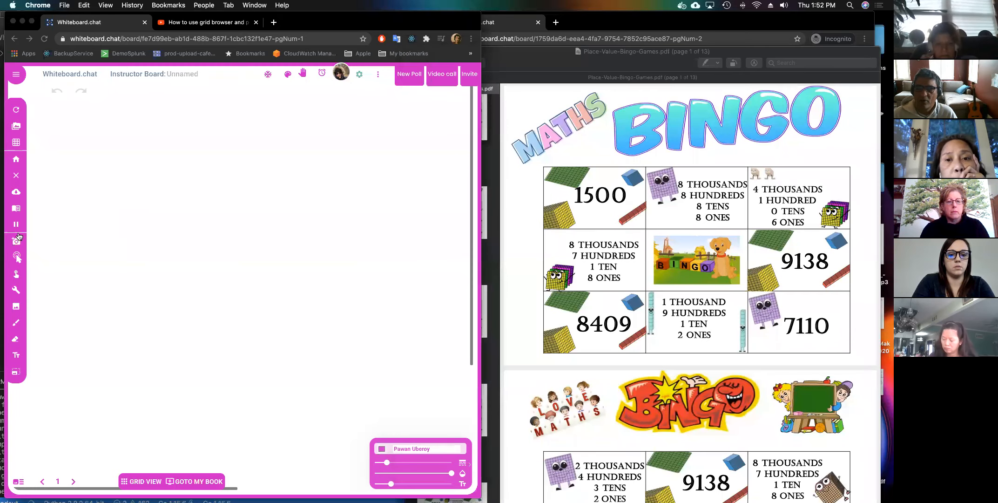
# Upload Place-Value-Bingo-Games.pdf as a bingo game onto the instructor board.
pyautogui.click(16, 208)
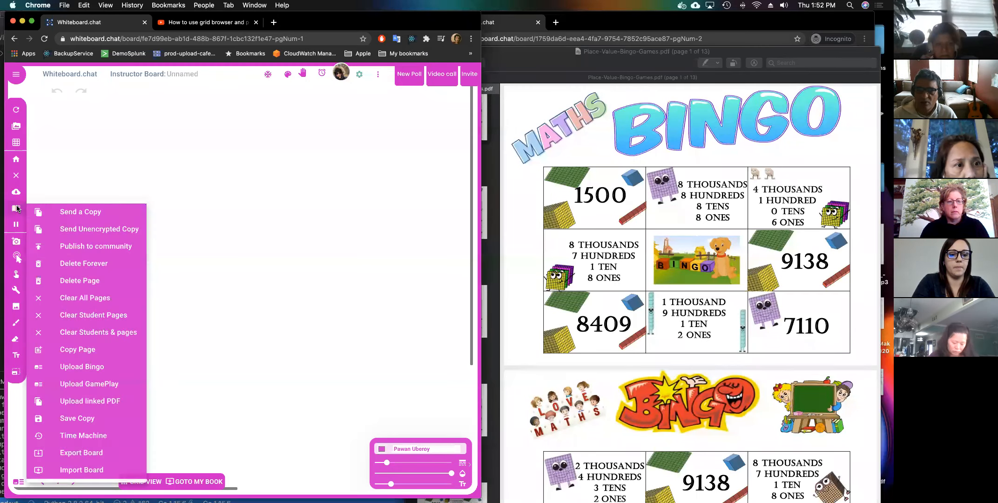
pyautogui.click(88, 368)
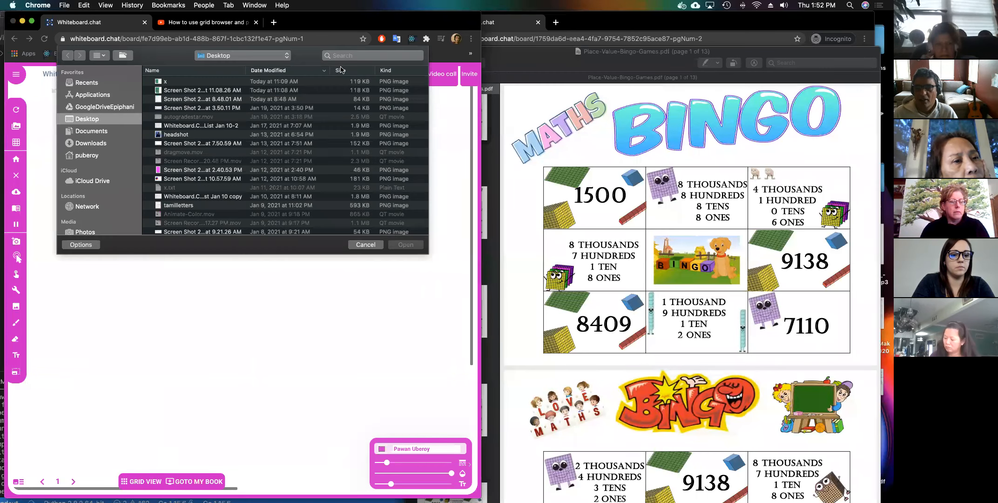
pyautogui.click(351, 55)
pyautogui.write('place')
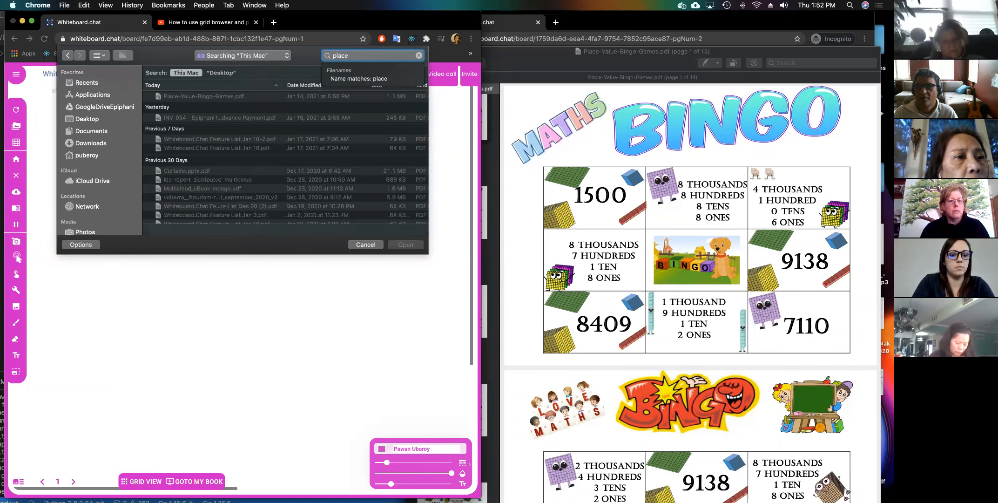
pyautogui.doubleClick(246, 96)
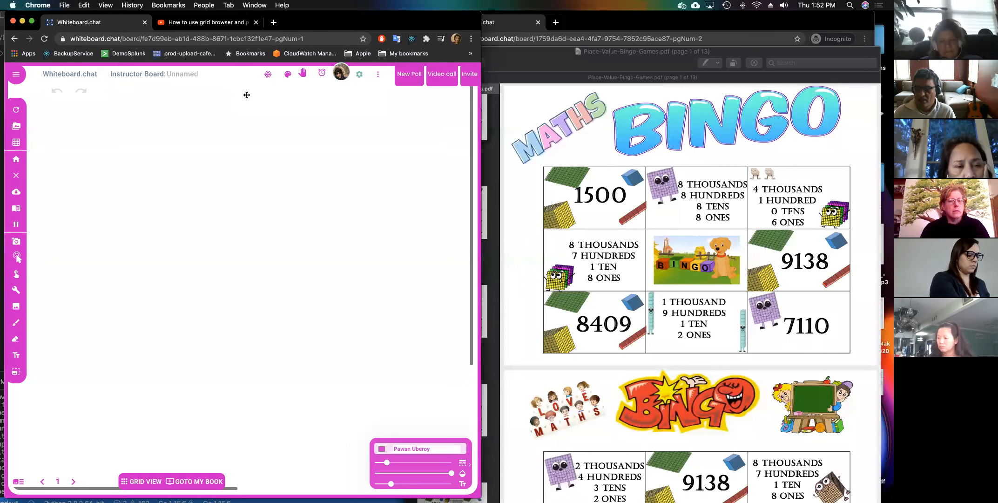
pyautogui.moveTo(541, 53); pyautogui.dragTo(632, 252)
pyautogui.click(416, 311)
pyautogui.click(338, 338)
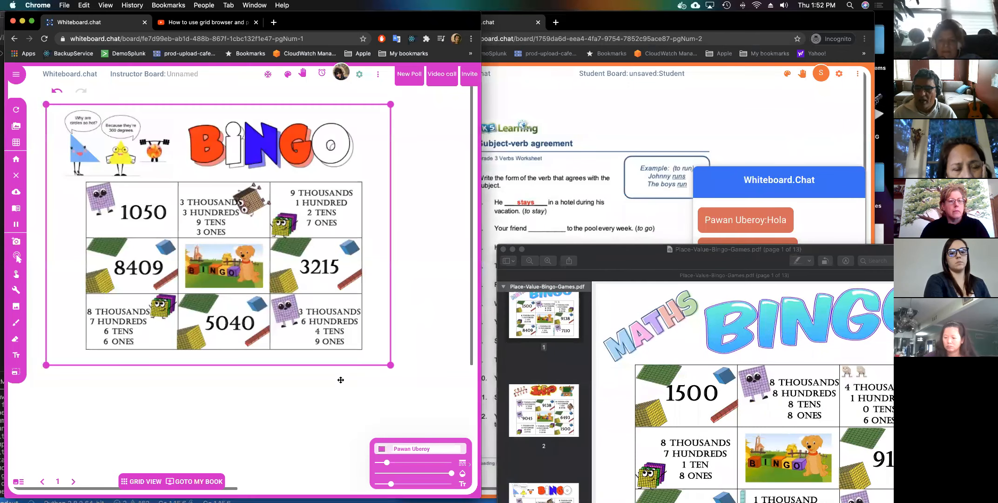
# Set the students' default tool to Brush and save the settings.
pyautogui.click(360, 75)
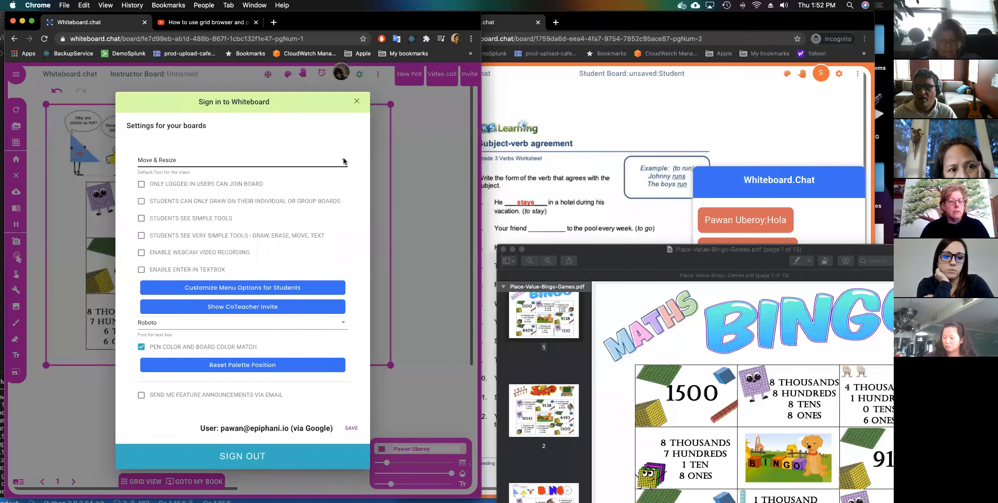
pyautogui.click(318, 160)
pyautogui.click(313, 146)
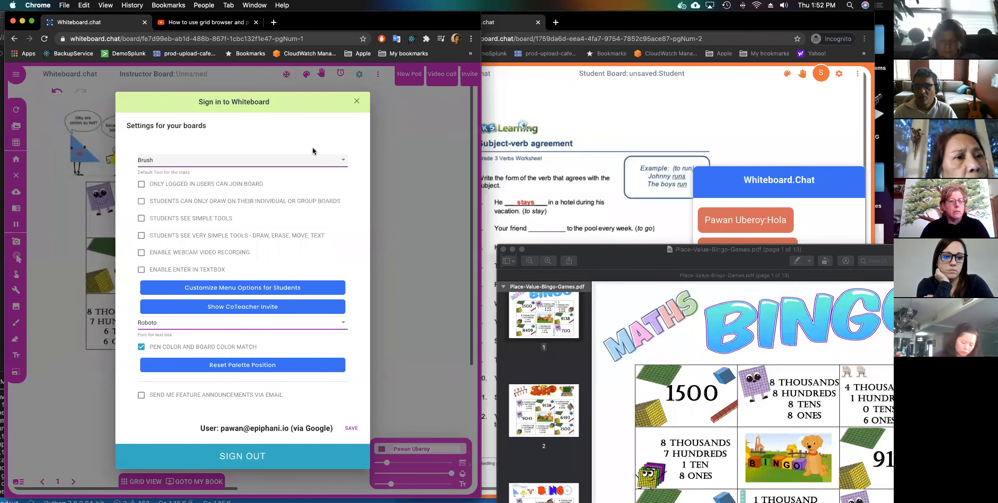
pyautogui.click(350, 428)
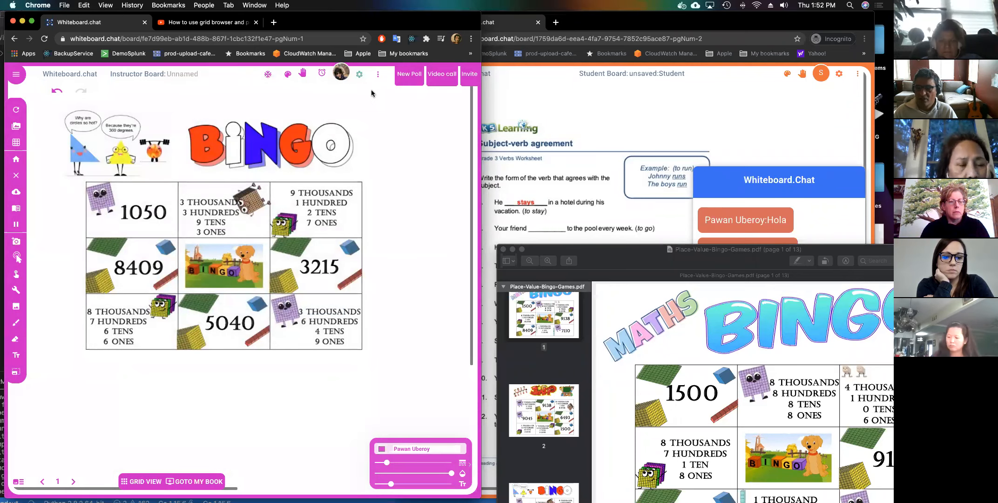
# Copy the board's Invite join link and paste it into the student window.
pyautogui.click(470, 77)
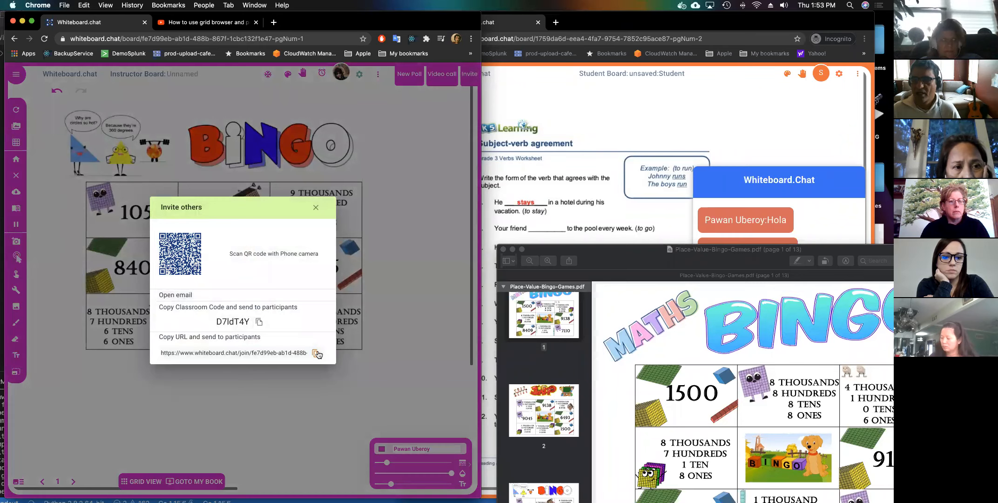
pyautogui.click(317, 355)
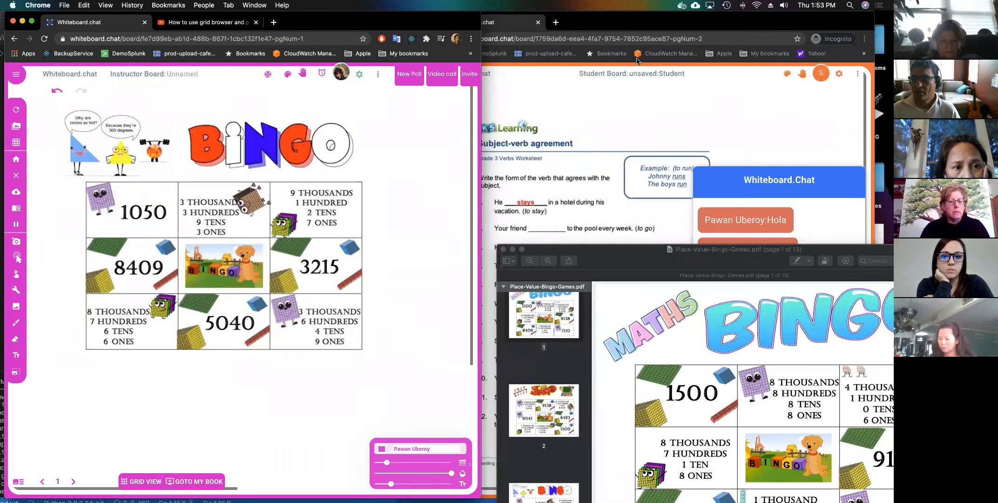
pyautogui.click(654, 41)
pyautogui.press('super+v')
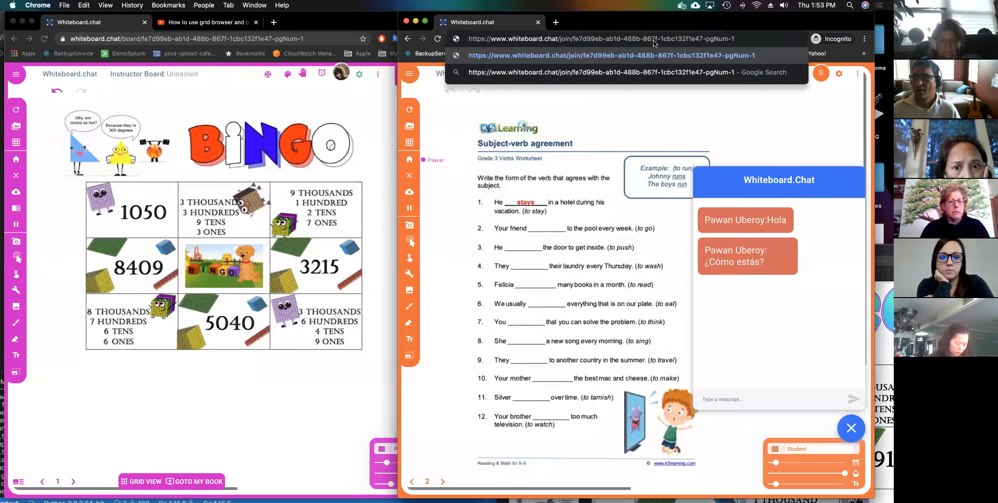
# Join the board as the student and scribble a blue mark over 6493 on the new bingo card.
pyautogui.press('Return')
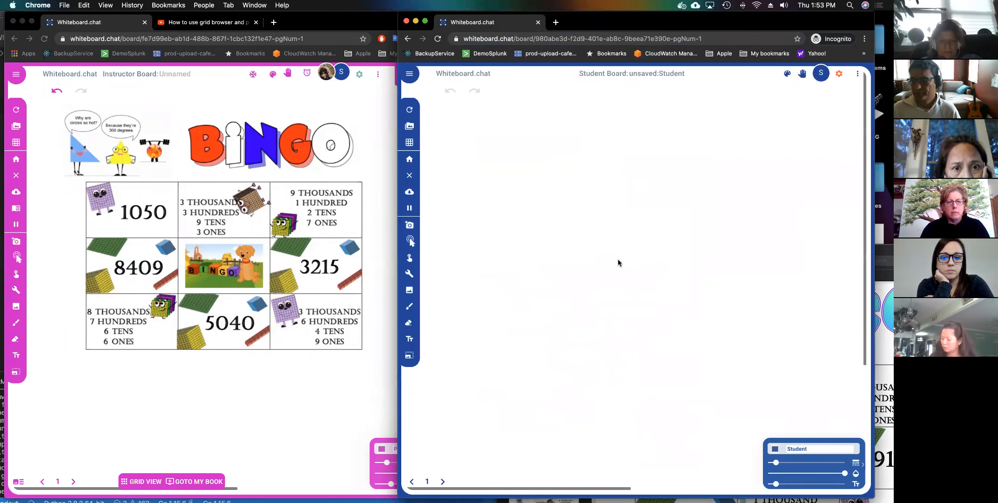
pyautogui.moveTo(552, 220)
pyautogui.mouseDown()
pyautogui.moveTo(557, 211)
pyautogui.moveTo(544, 198)
pyautogui.moveTo(503, 222)
pyautogui.mouseUp()
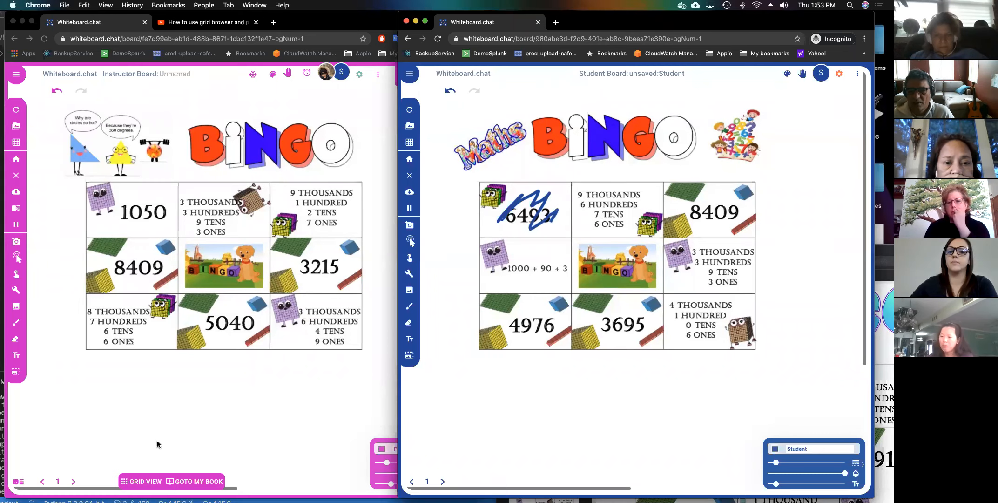
pyautogui.click(262, 384)
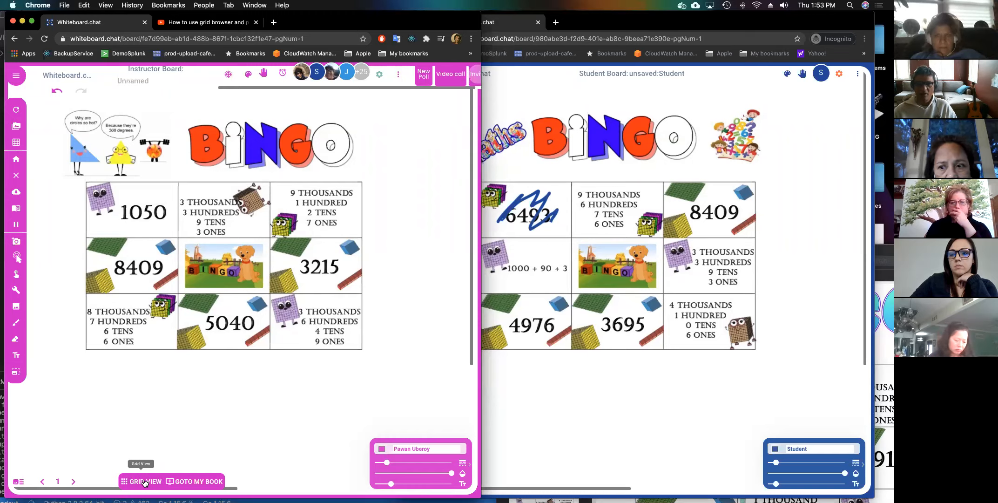
# Show the class boards in grid view with 3 boards per row and 3 rows per page.
pyautogui.click(144, 482)
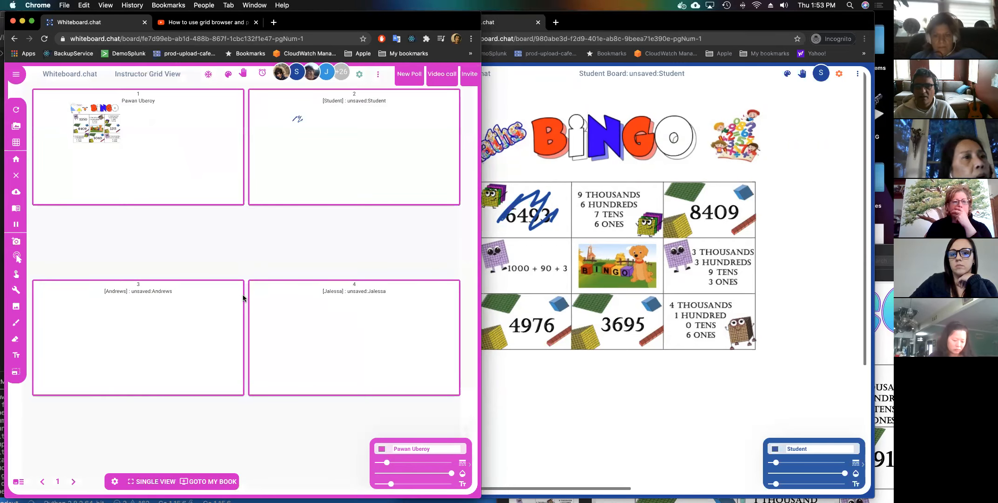
pyautogui.click(114, 482)
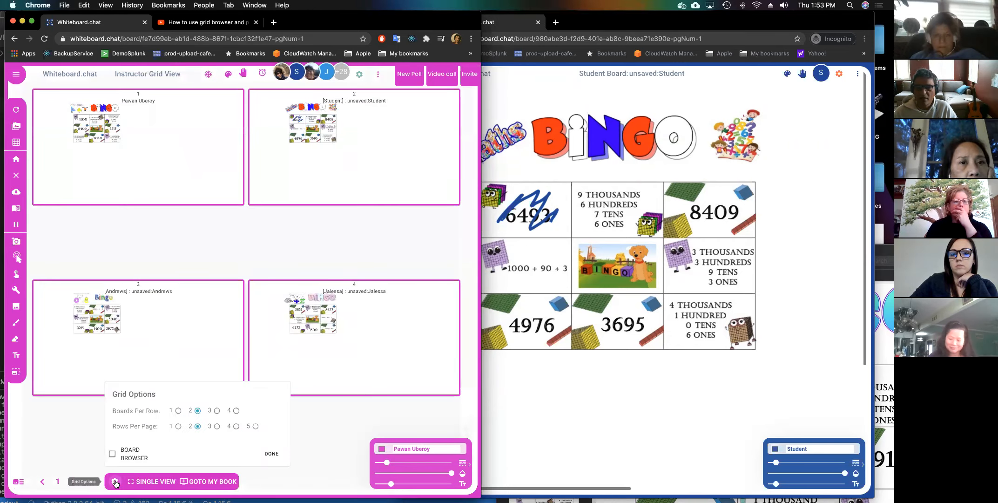
pyautogui.click(217, 410)
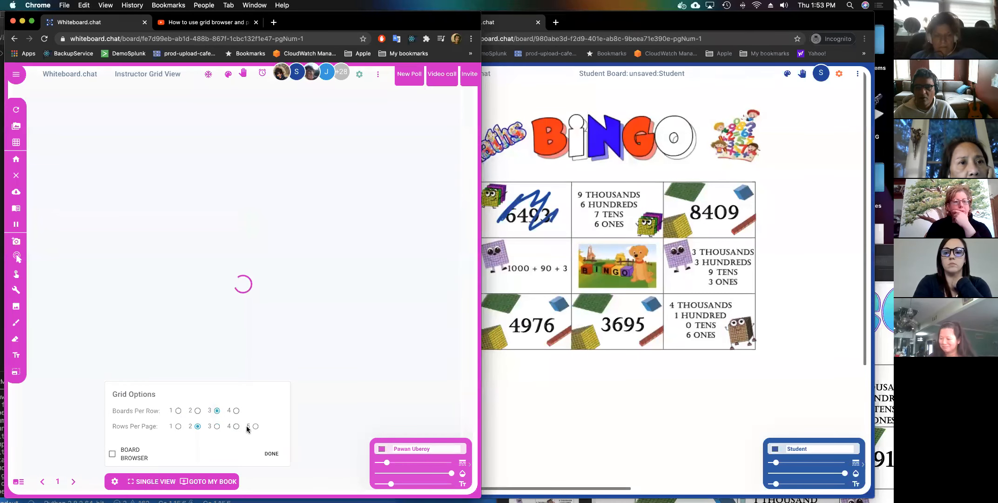
pyautogui.click(217, 426)
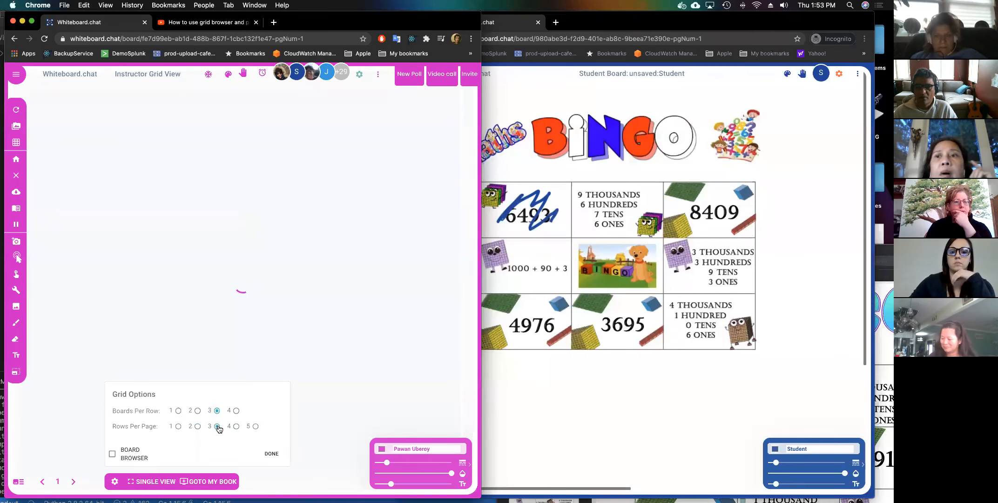
pyautogui.click(263, 454)
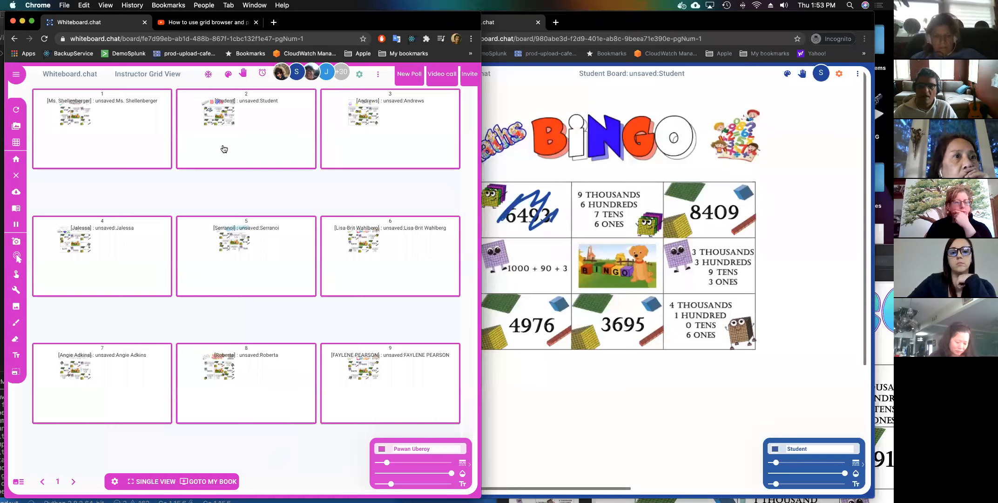
# Preview the Student board up close, then go back to the single instructor board.
pyautogui.click(267, 149)
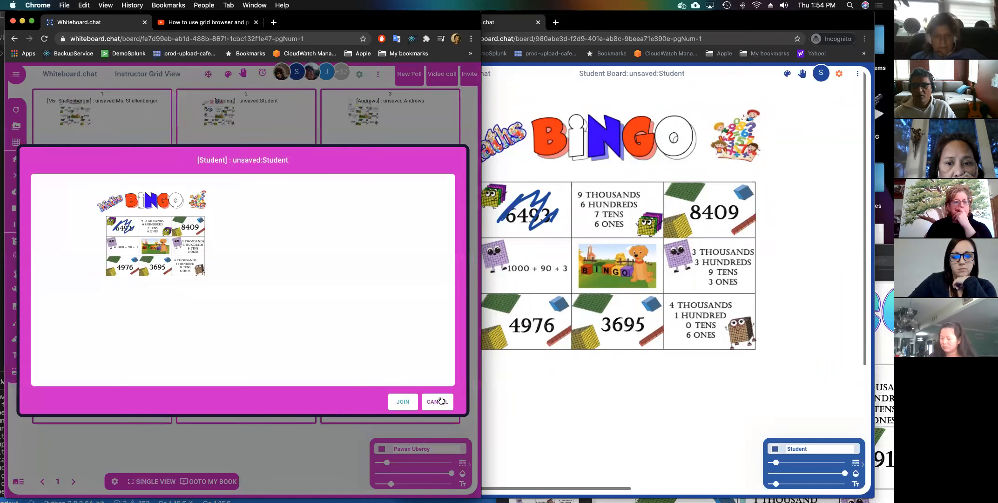
pyautogui.click(438, 401)
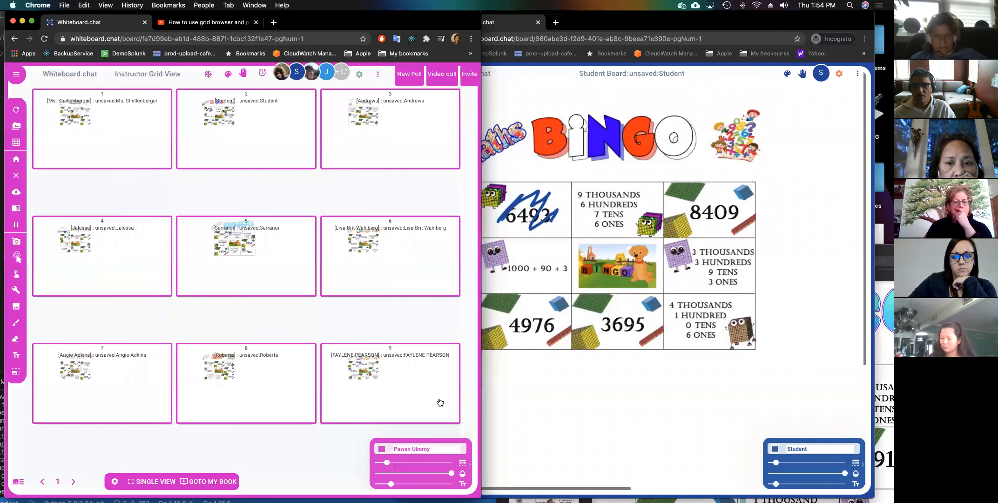
pyautogui.click(142, 478)
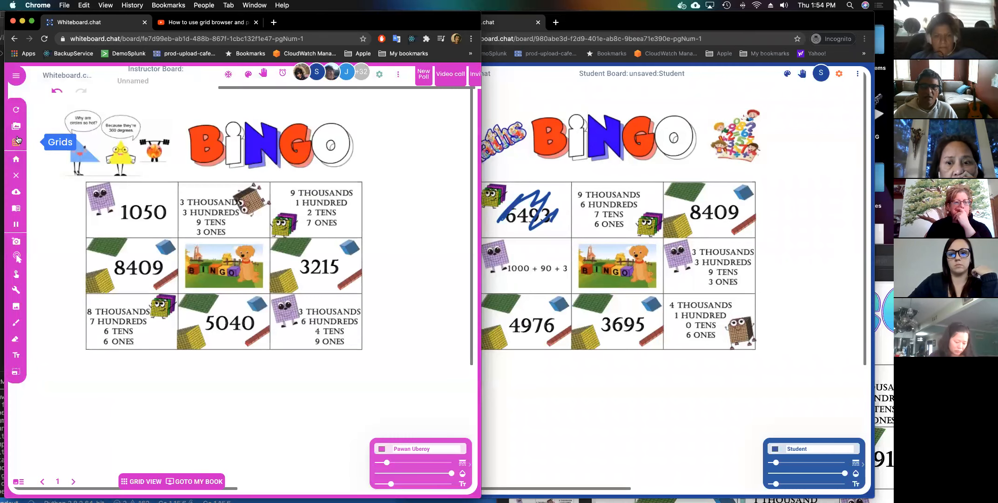
# Extend AmongUsTry-1's expiry to Mar 4, browse the community boards, and go back to my saved boards.
pyautogui.click(16, 130)
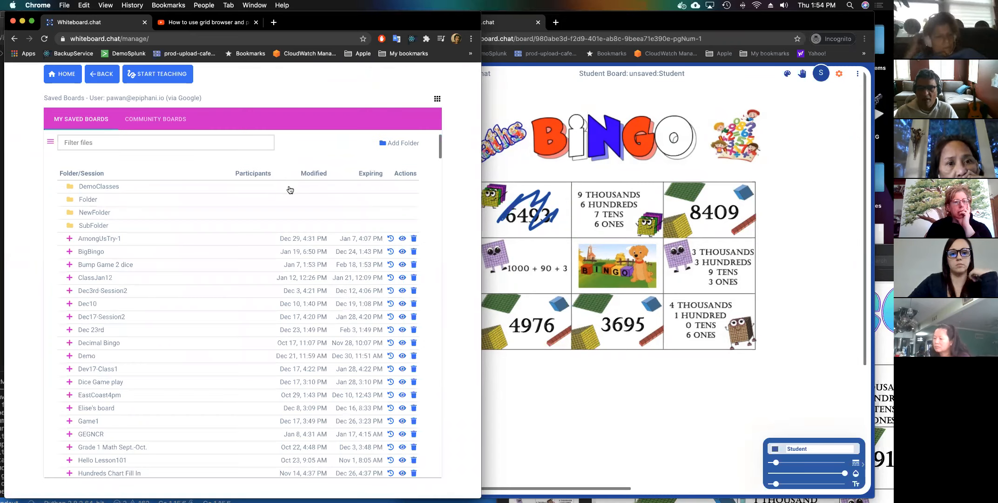
pyautogui.click(391, 240)
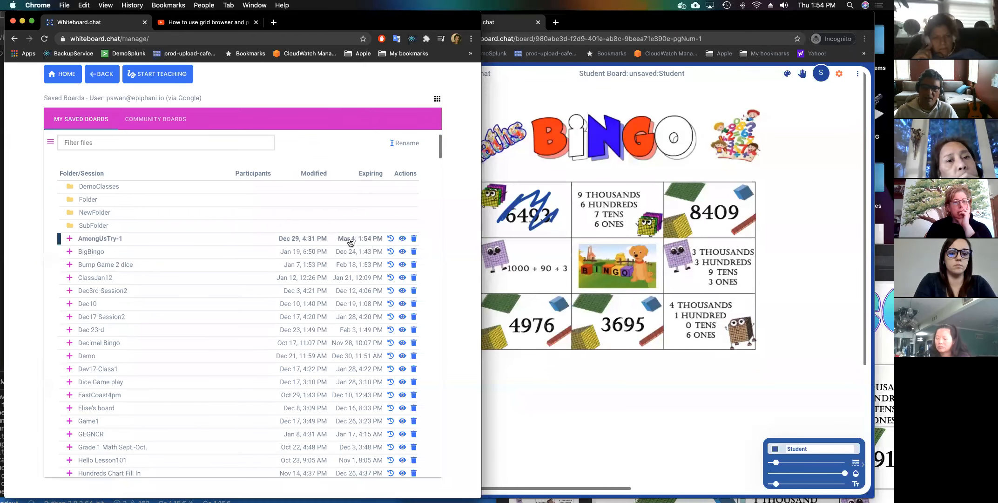
pyautogui.click(147, 117)
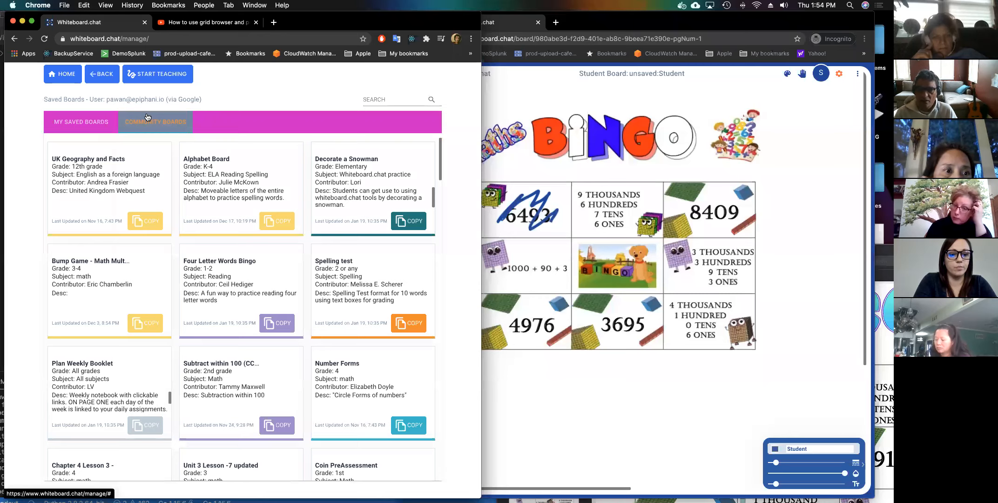
pyautogui.scroll(-20, 191, 240)
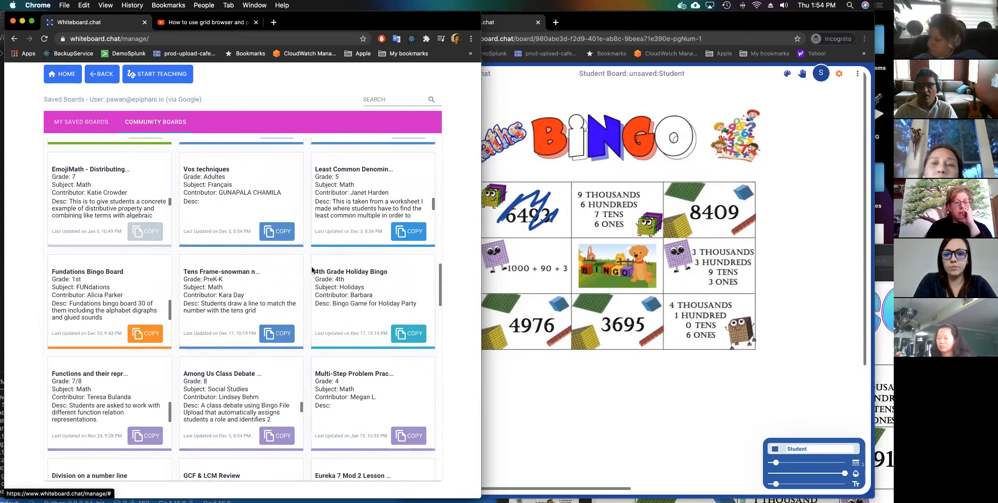
pyautogui.scroll(-2, 323, 270)
pyautogui.scroll(-2, 303, 271)
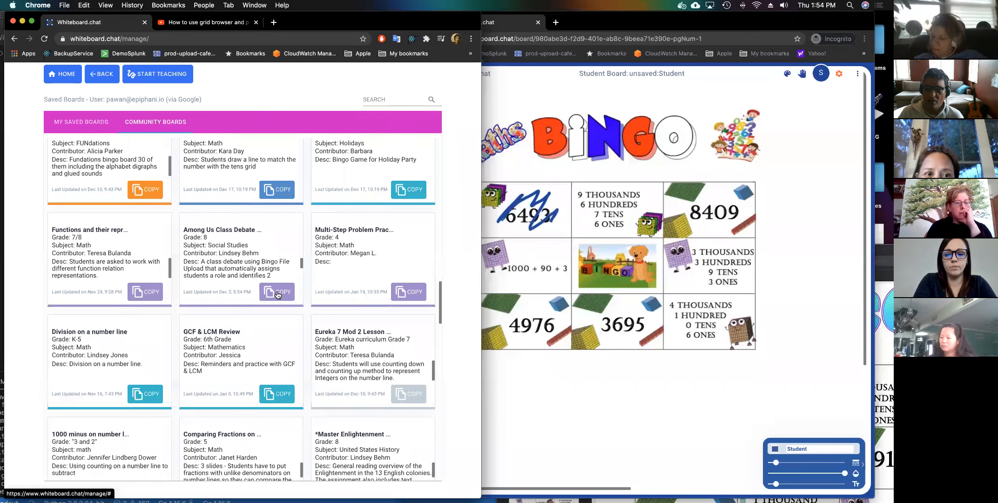
pyautogui.scroll(-8, 277, 294)
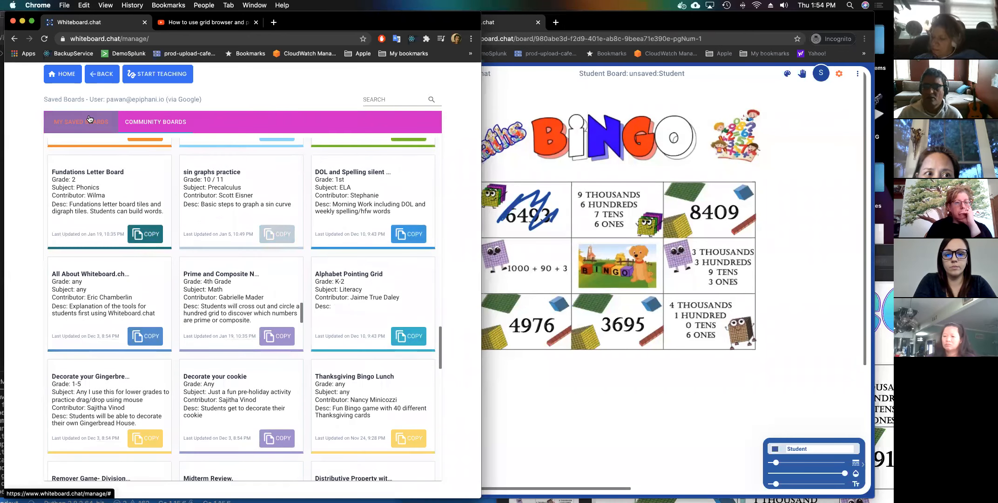
pyautogui.click(90, 119)
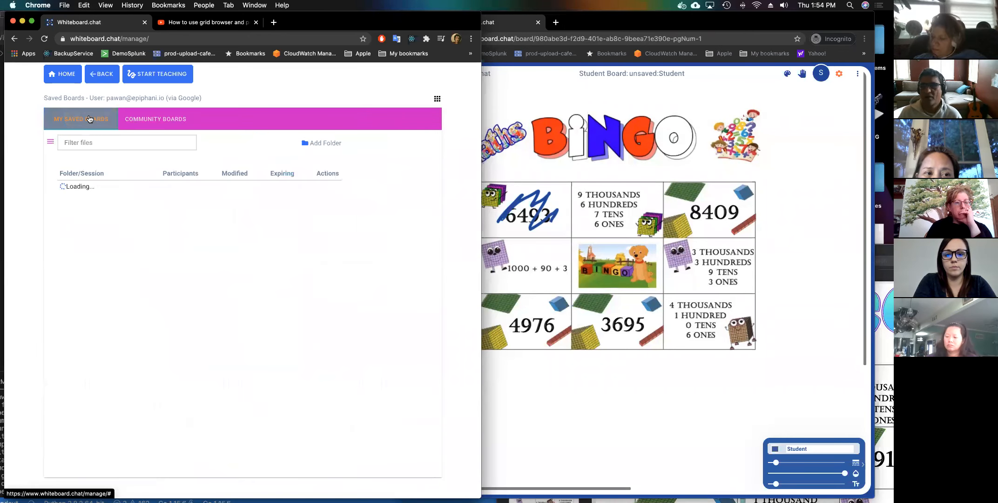
# Return to the instructor bingo board and review the class participants list via Open Class Boards.
pyautogui.click(97, 75)
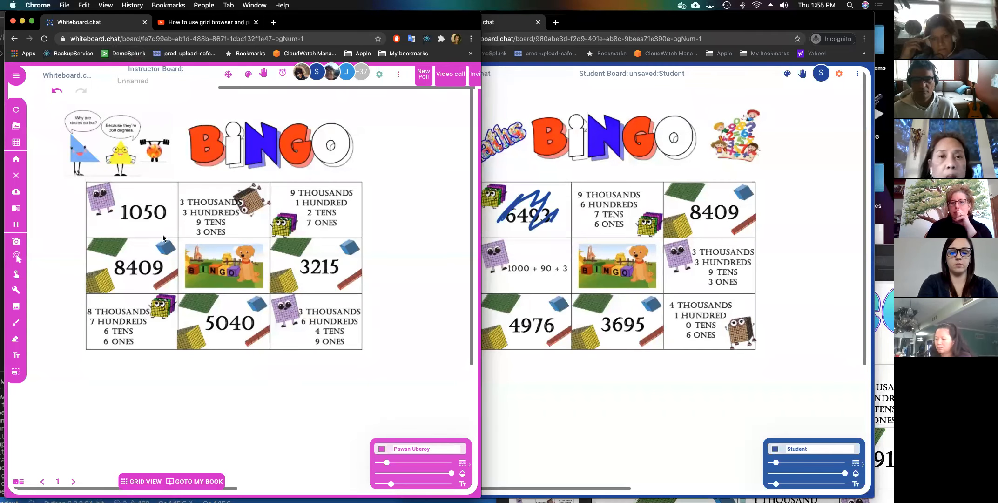
pyautogui.click(395, 75)
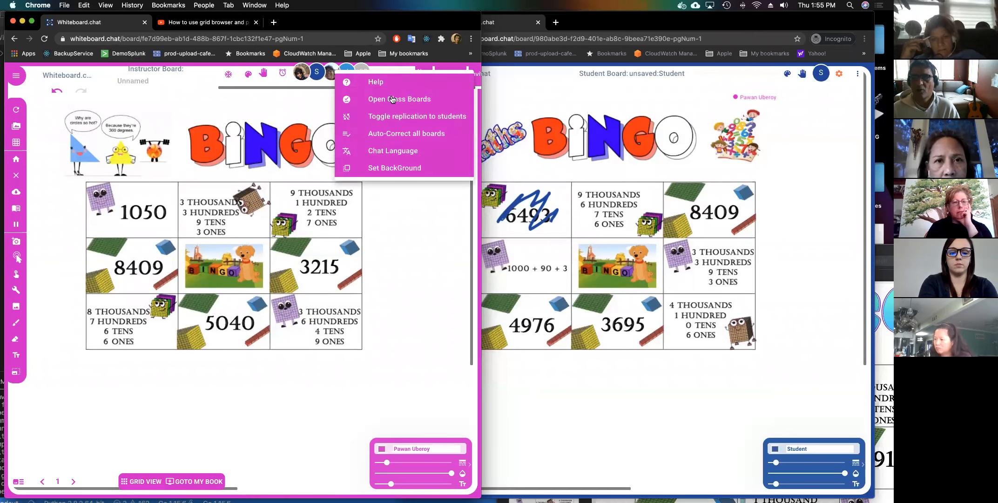
pyautogui.click(392, 98)
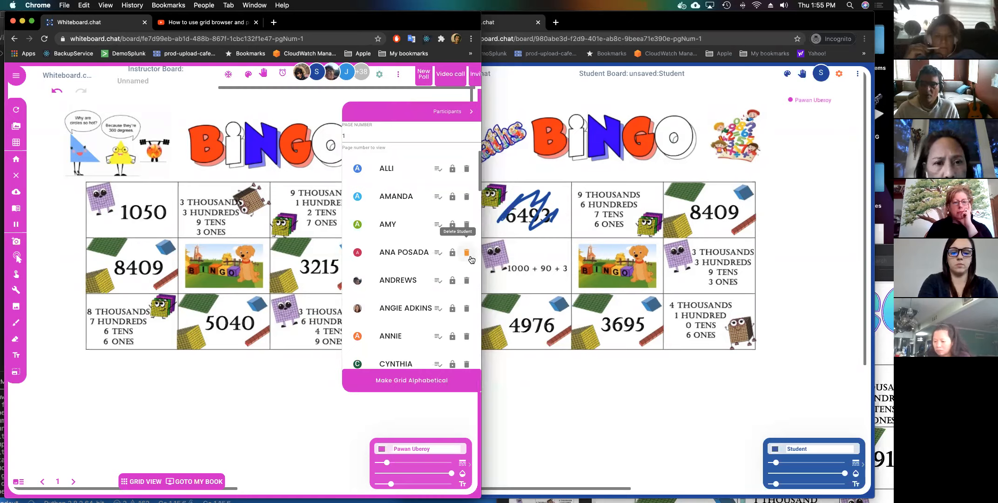
pyautogui.scroll(-20, 427, 325)
pyautogui.scroll(-8, 426, 325)
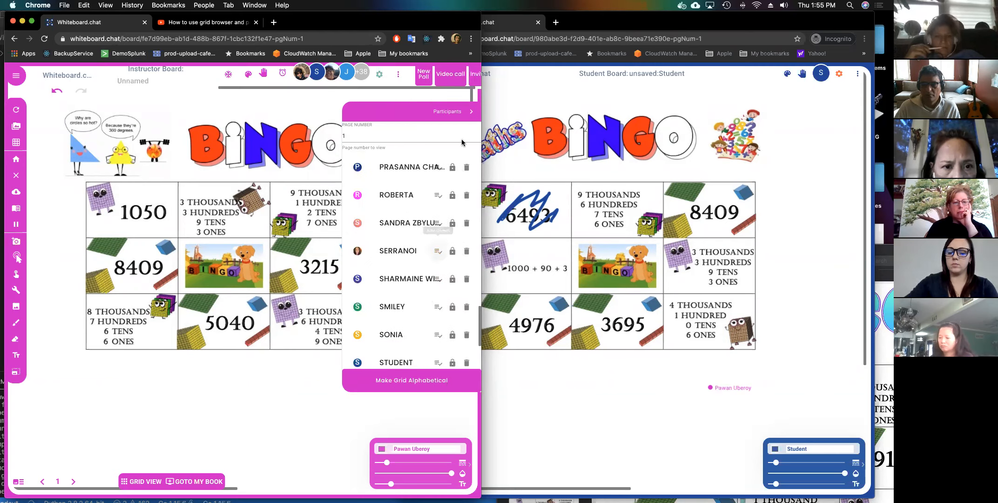
pyautogui.click(465, 112)
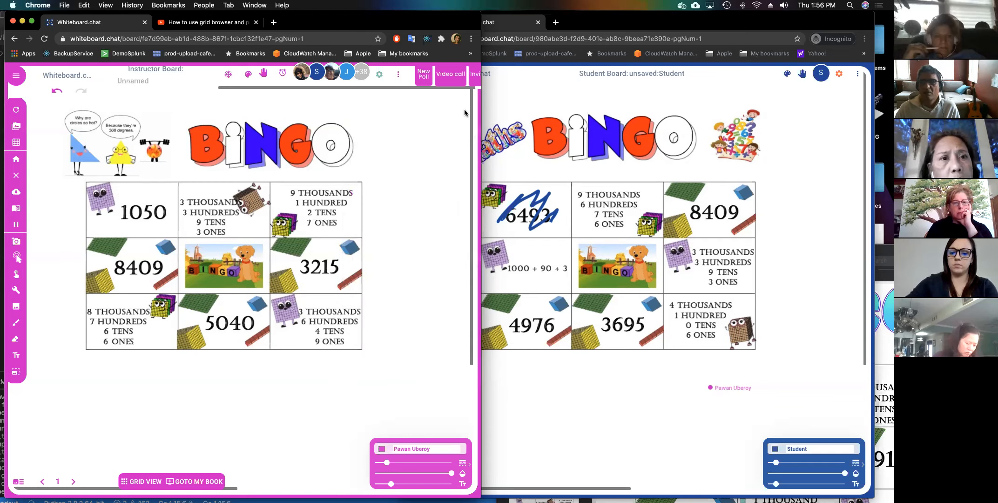
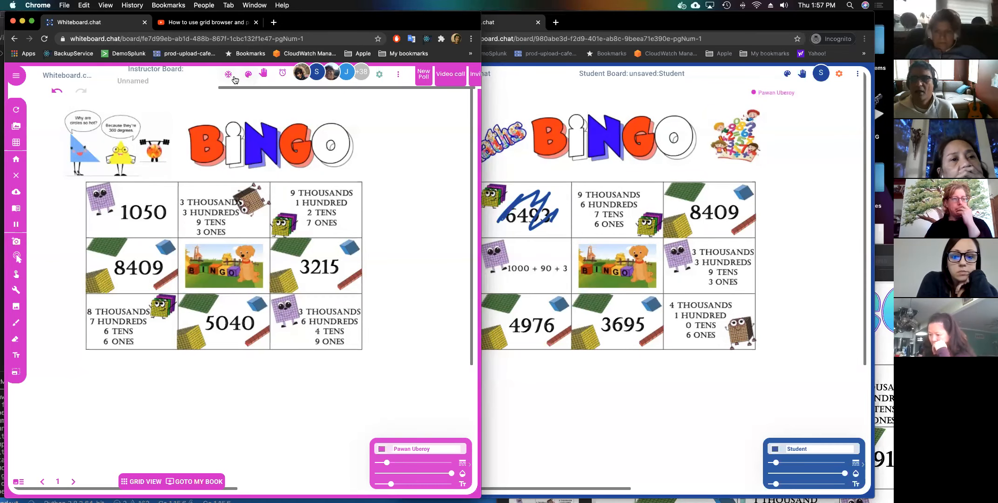
# Place the 001-ANT sticker from the Animals palette below the bingo grid.
pyautogui.click(249, 80)
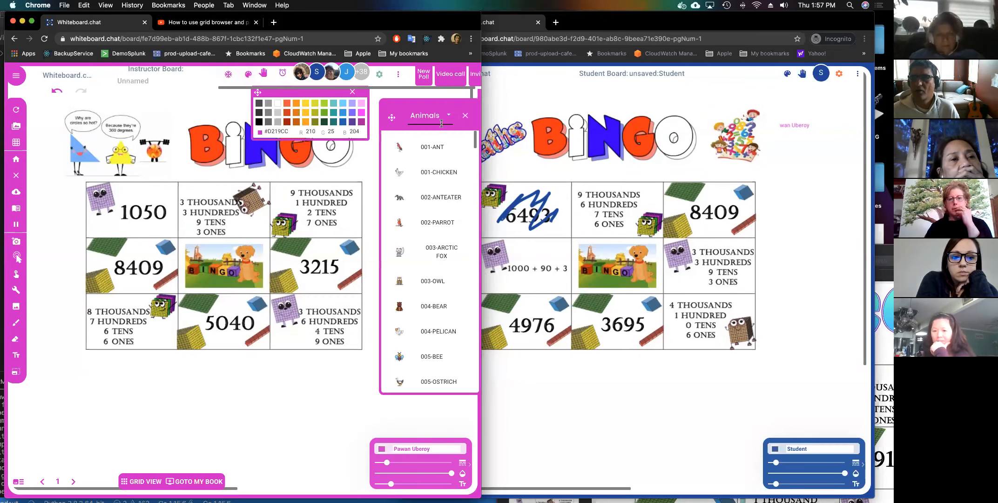
pyautogui.click(425, 147)
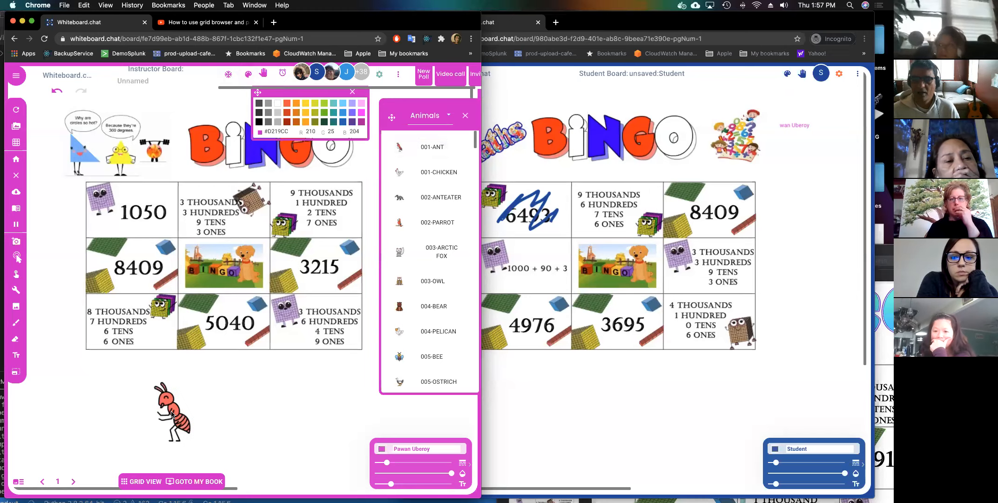
pyautogui.click(172, 412)
# Make the ant clonable by students, close the sticker panel, and bring up the student board.
pyautogui.rightClick(172, 410)
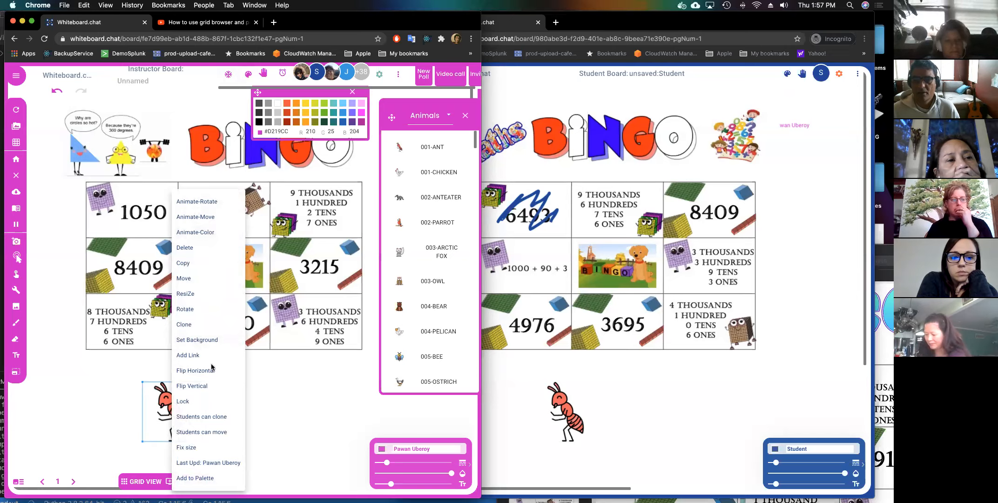
pyautogui.click(217, 421)
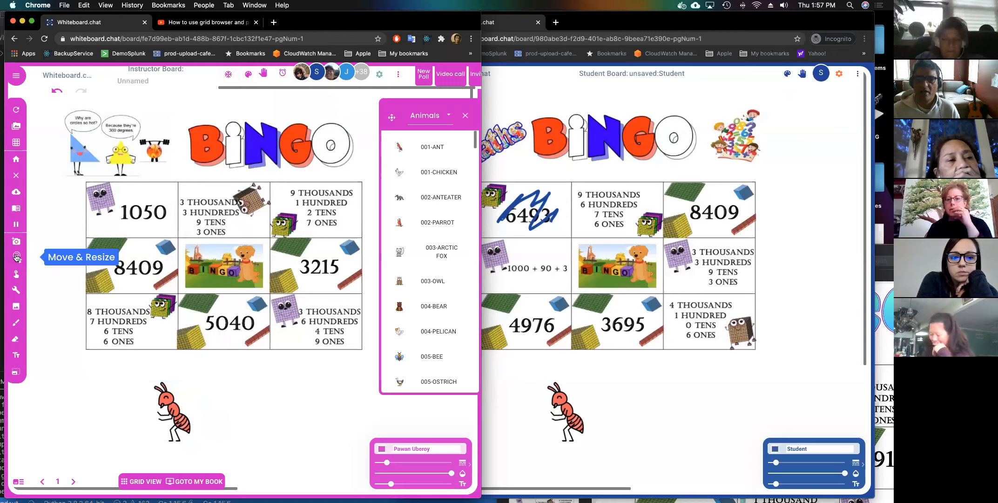
pyautogui.click(464, 116)
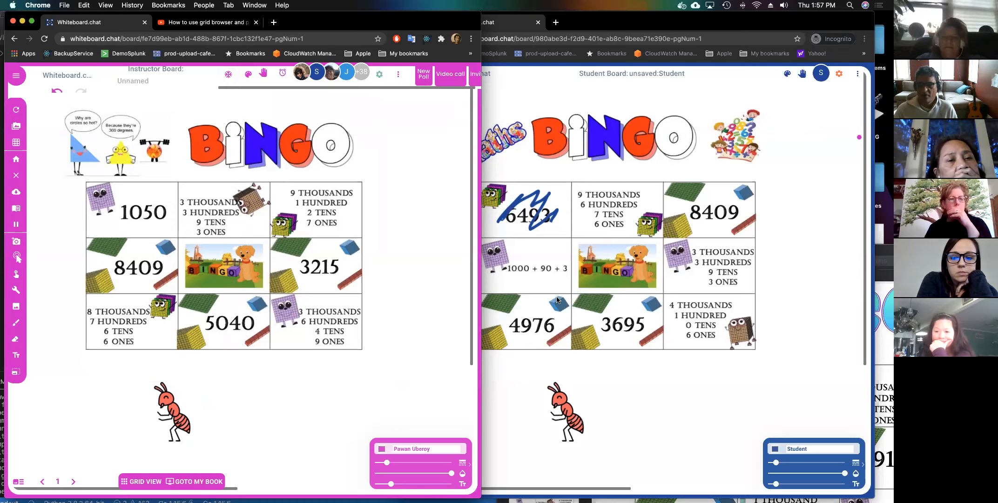
pyautogui.click(597, 364)
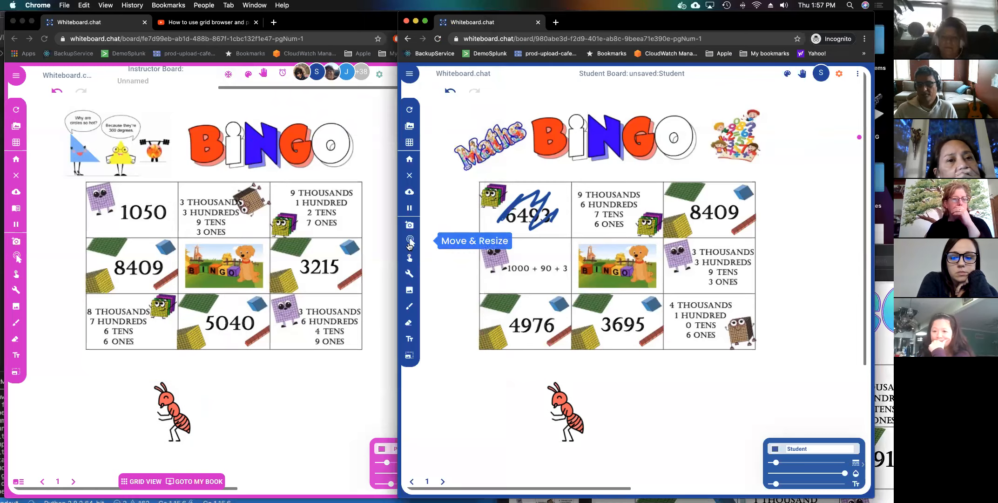
# On the student board, drag seven ant clones around the space below the grid, then switch windows.
pyautogui.click(409, 241)
pyautogui.click(563, 403)
pyautogui.moveTo(563, 403); pyautogui.dragTo(482, 393)
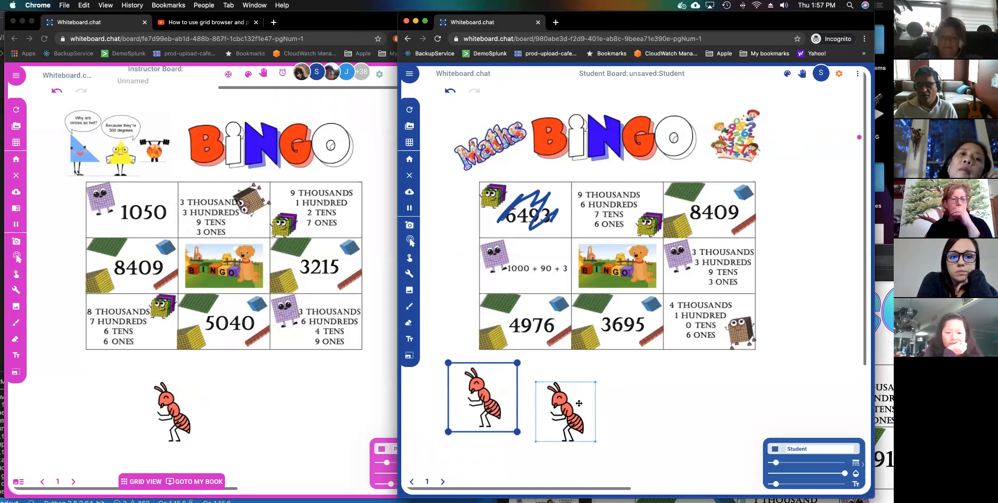
pyautogui.moveTo(569, 403); pyautogui.dragTo(628, 396)
pyautogui.moveTo(567, 409); pyautogui.dragTo(526, 390)
pyautogui.moveTo(569, 418); pyautogui.dragTo(521, 444)
pyautogui.moveTo(571, 424); pyautogui.dragTo(622, 438)
pyautogui.moveTo(572, 412); pyautogui.dragTo(664, 413)
pyautogui.moveTo(570, 410); pyautogui.dragTo(580, 394)
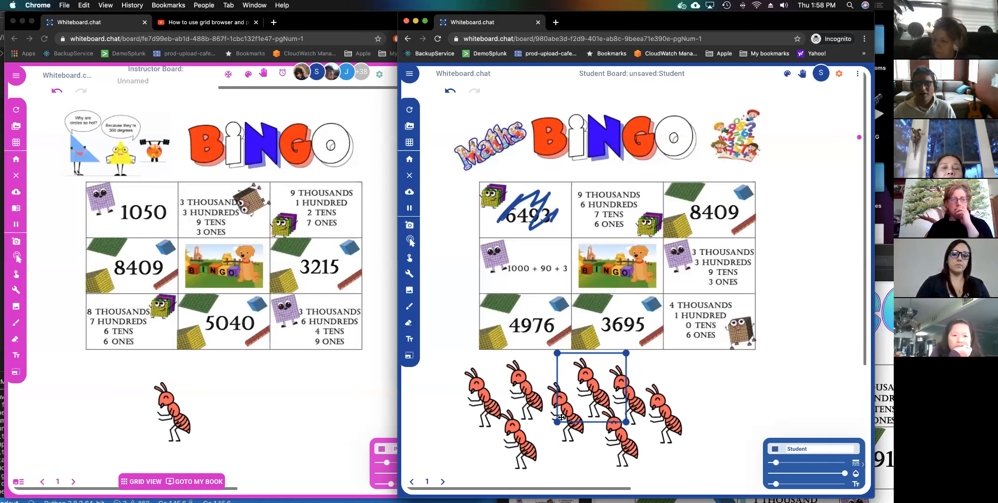
pyautogui.click(311, 333)
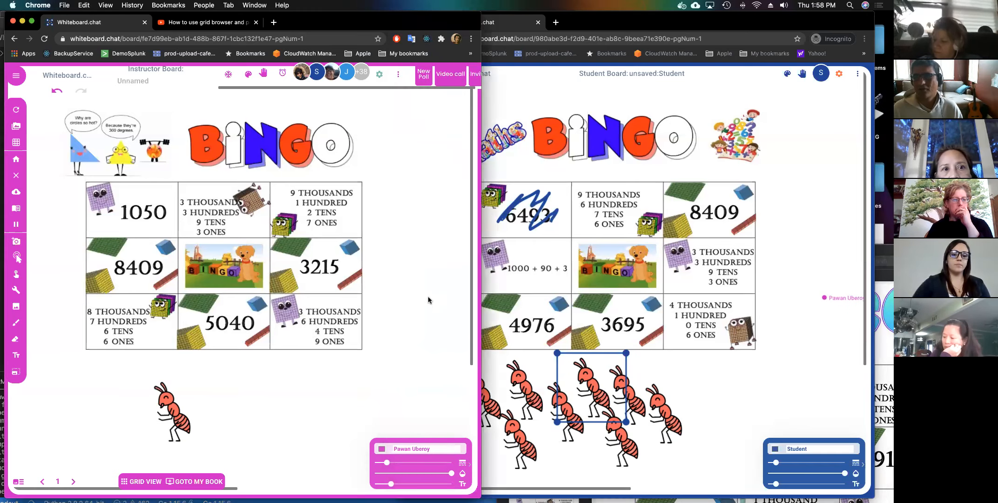
pyautogui.click(631, 205)
# Search Google Images for 'music symbols' in a new incognito tab, then move the instructor board to blank page 2.
pyautogui.press('super+t')
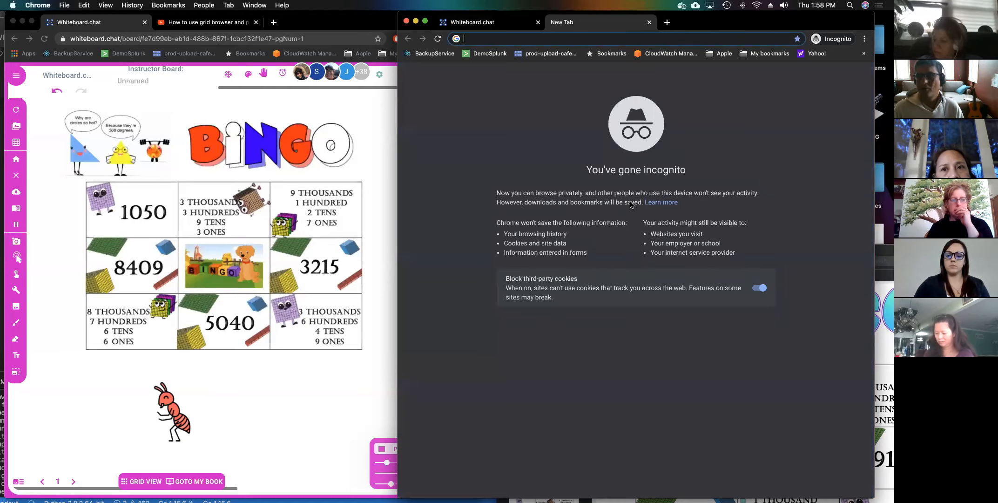
pyautogui.write('image')
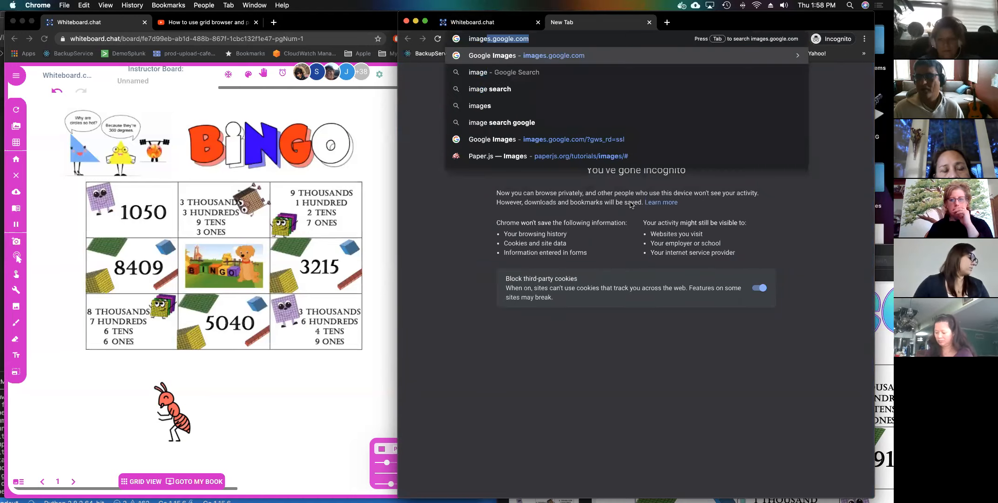
pyautogui.press('Return')
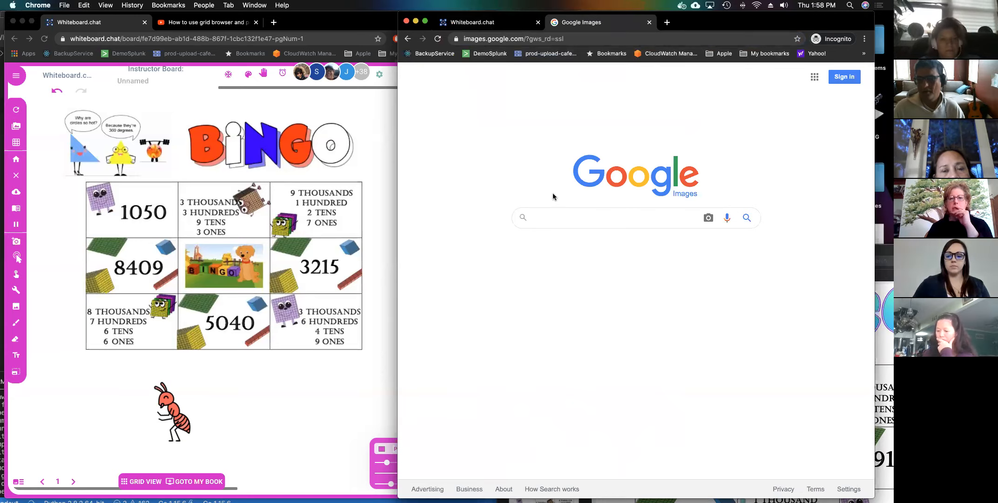
pyautogui.write('music')
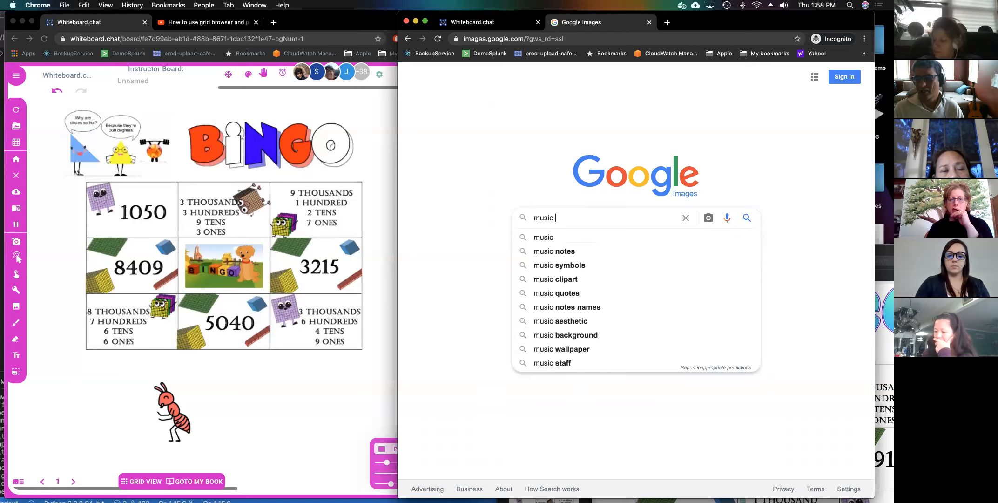
pyautogui.press('Down')
pyautogui.press('Down')
pyautogui.press('Return')
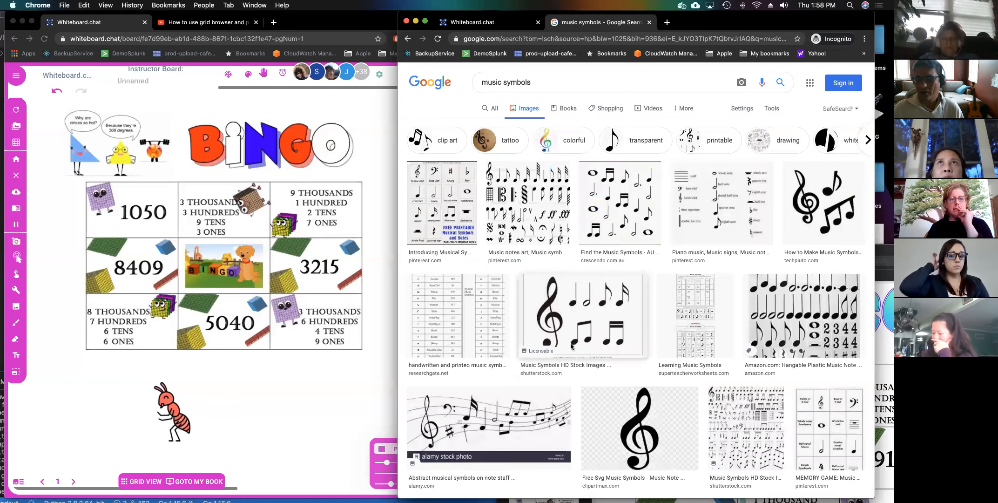
pyautogui.click(305, 370)
pyautogui.click(74, 482)
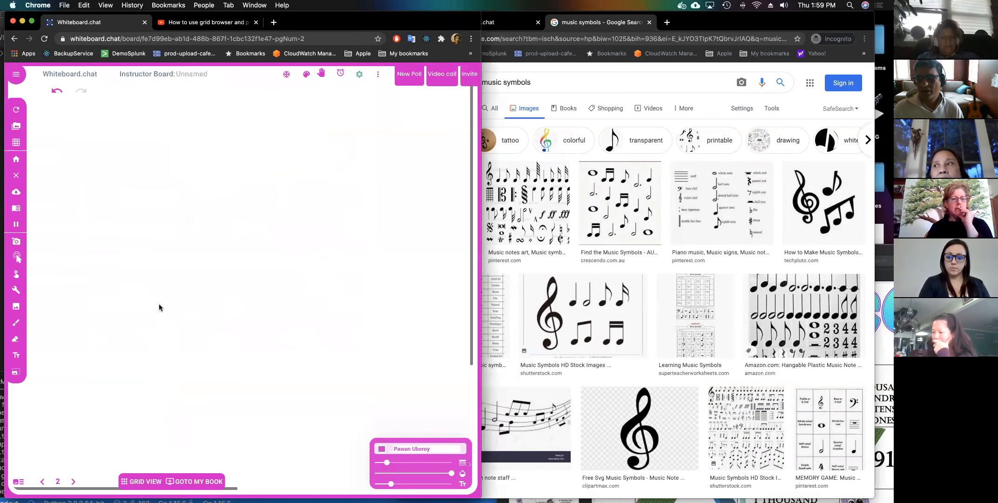
# Paste the treble clef image onto page 2 and save it to the palette as 'music'.
pyautogui.press('super+v')
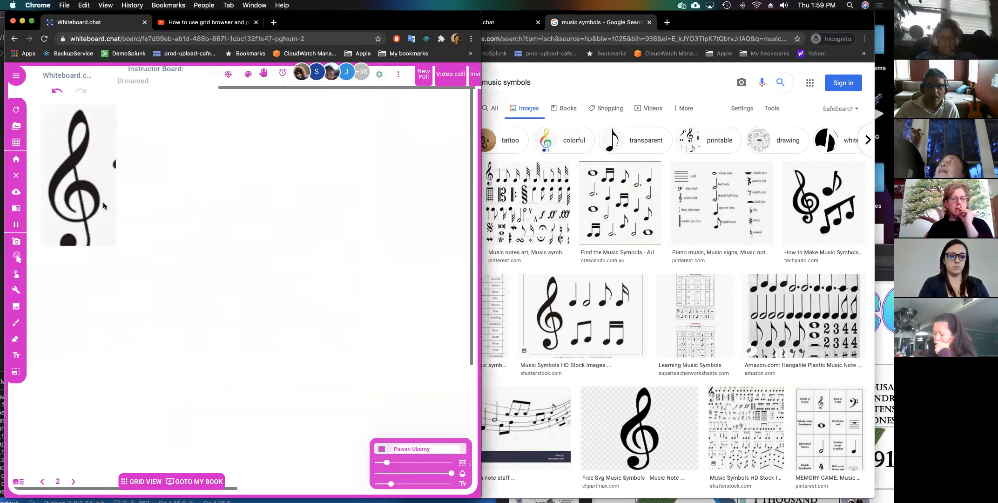
pyautogui.rightClick(103, 202)
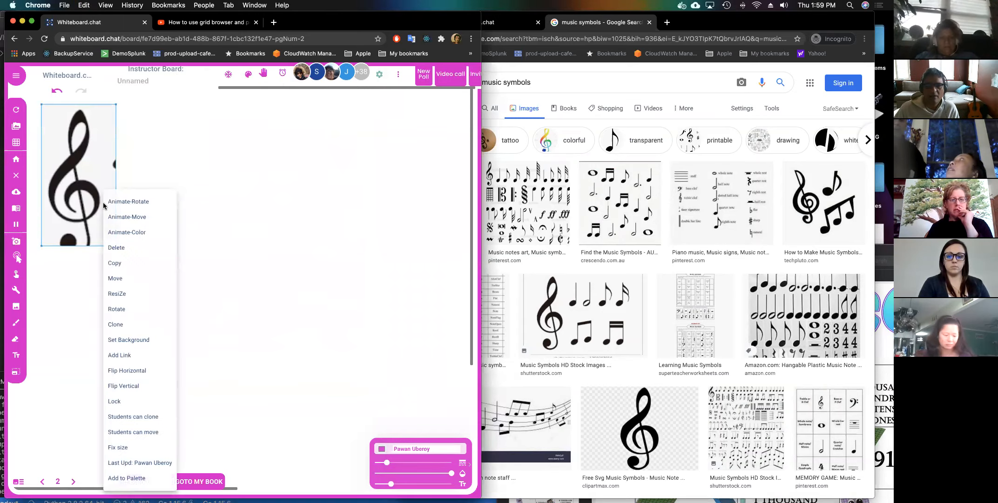
pyautogui.click(123, 477)
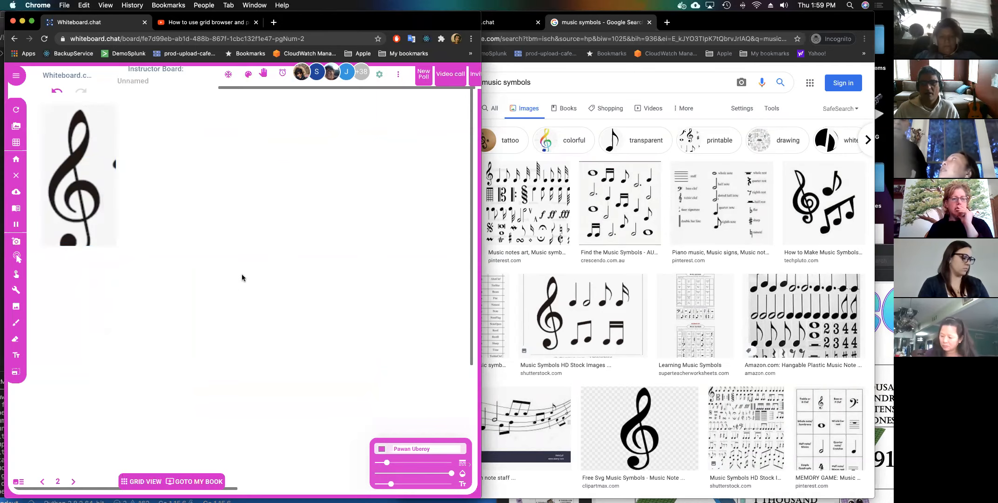
pyautogui.click(249, 349)
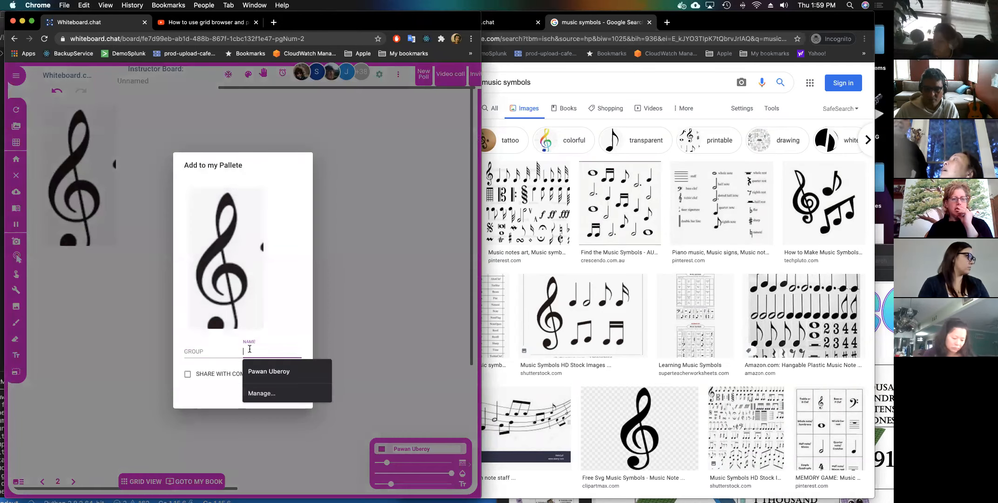
pyautogui.write('music')
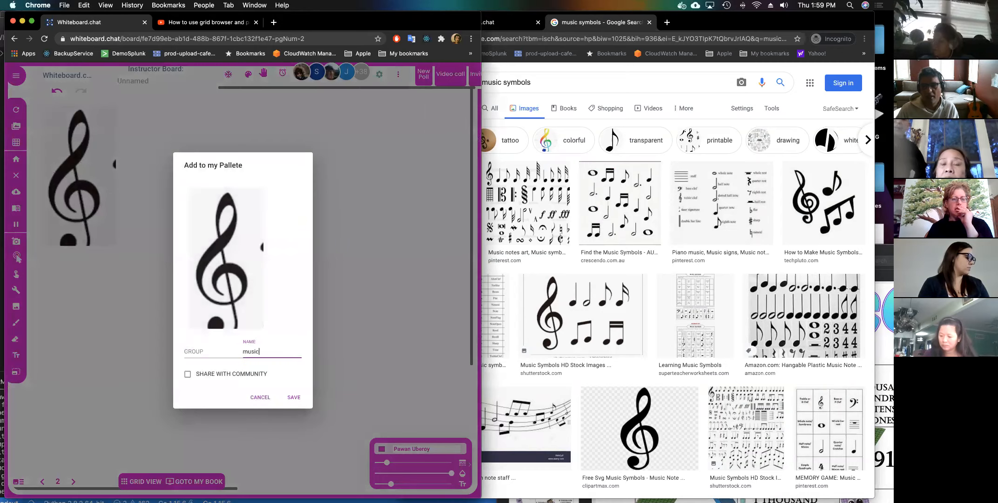
pyautogui.click(294, 397)
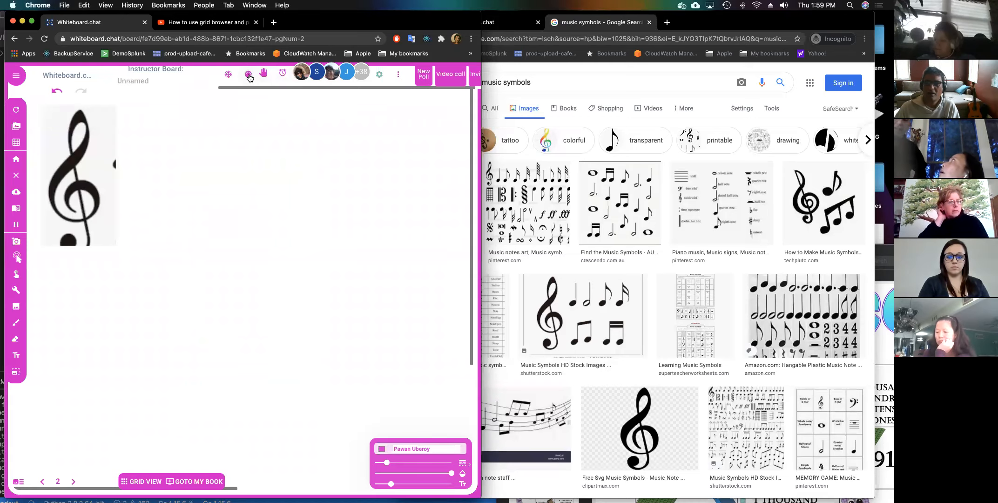
# From the My Objects palette, place the MUSIC treble clef and drag the STAR onto page 2.
pyautogui.click(249, 75)
pyautogui.click(449, 115)
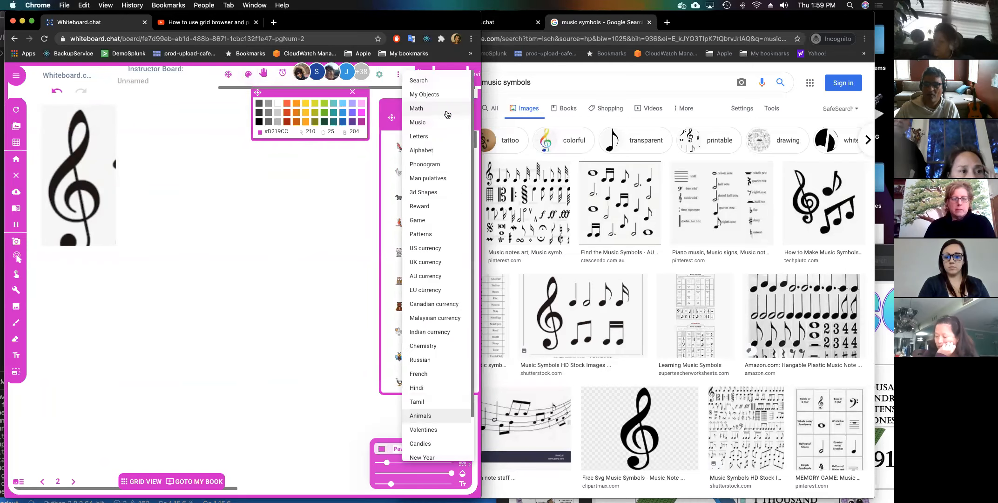
pyautogui.click(426, 94)
pyautogui.scroll(-3, 445, 205)
pyautogui.click(416, 252)
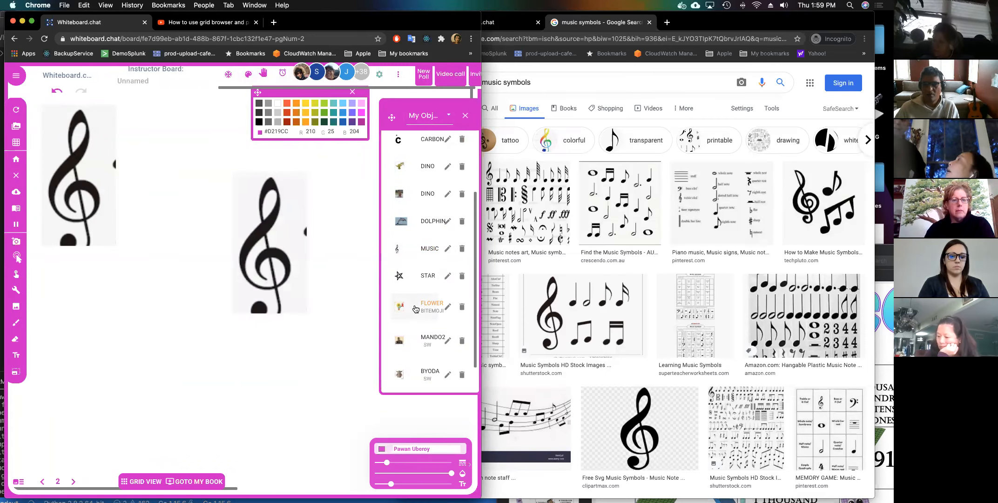
pyautogui.scroll(-1, 412, 307)
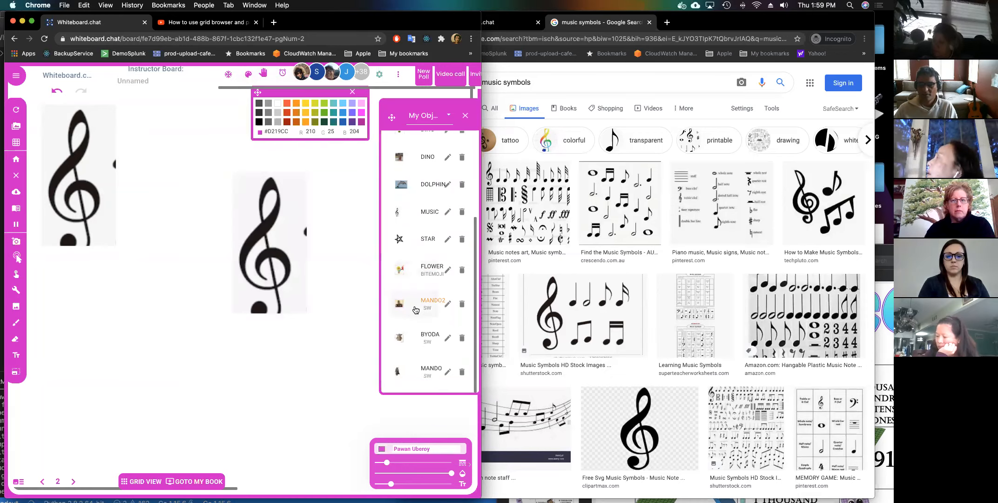
pyautogui.moveTo(406, 239); pyautogui.dragTo(159, 296)
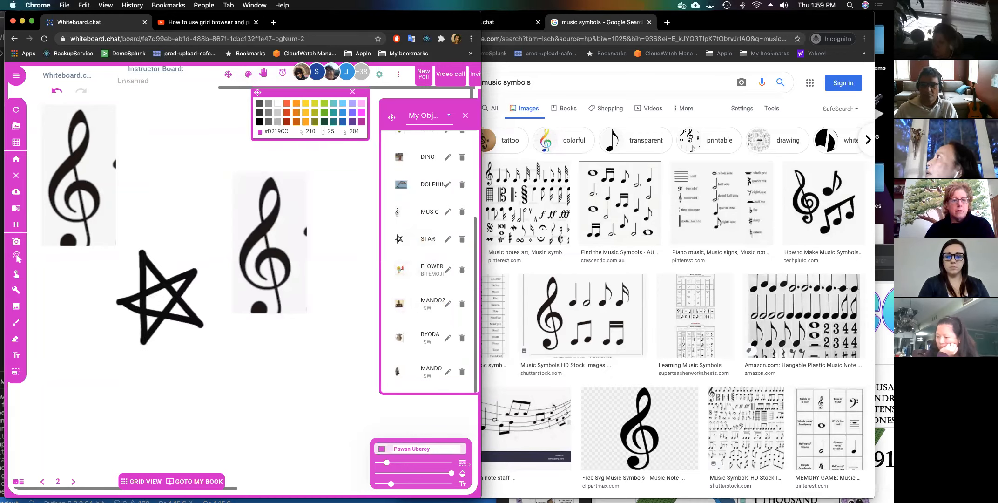